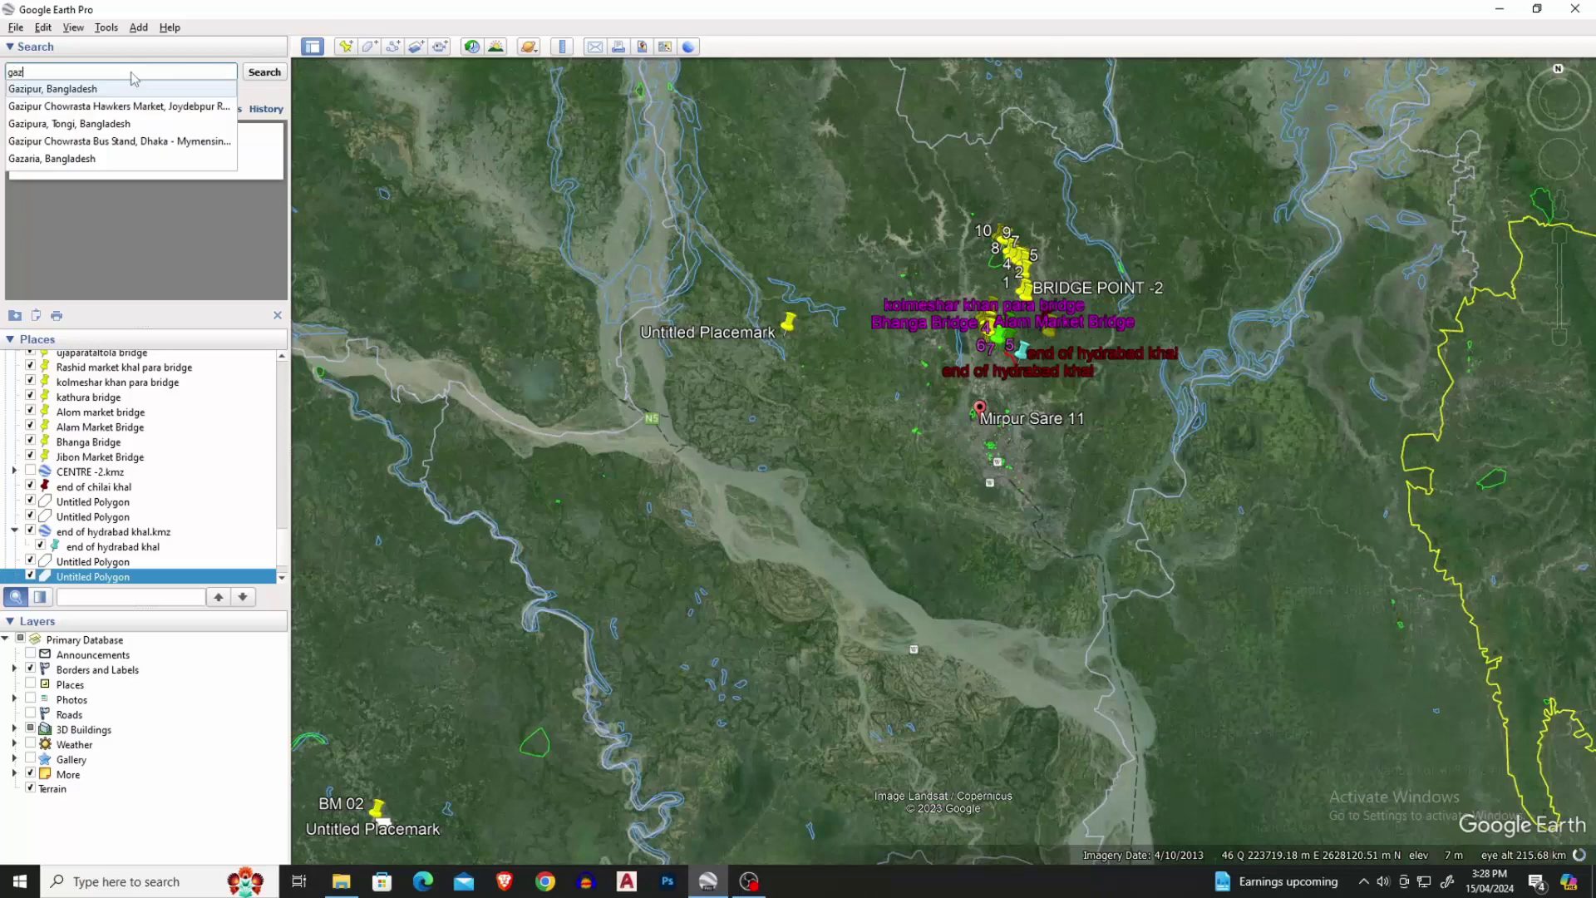
text(ipur)
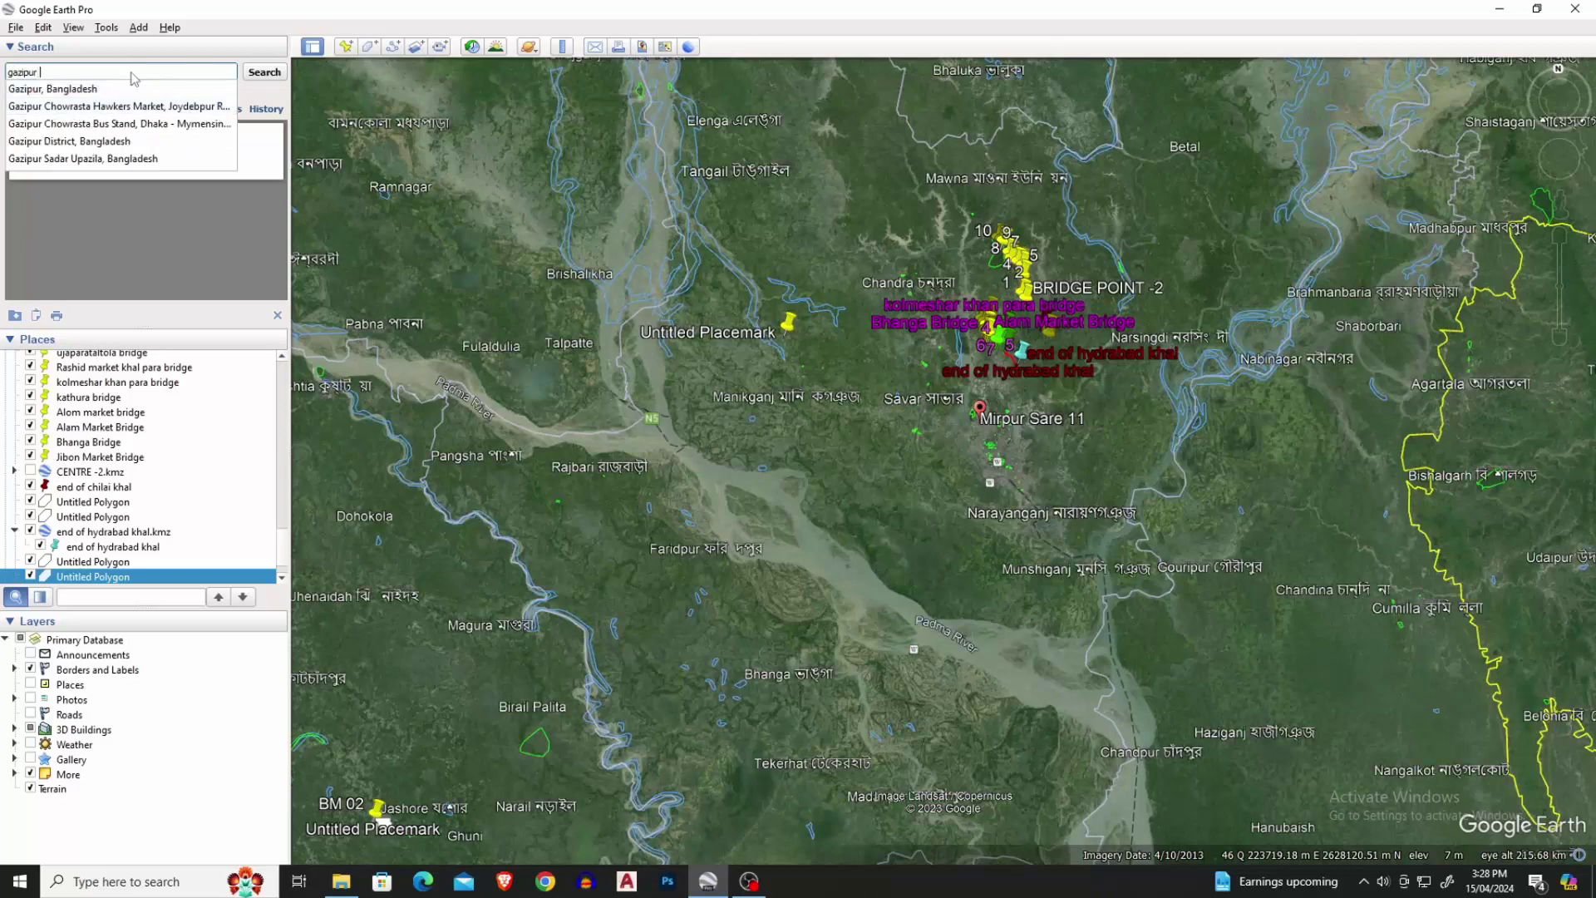
Search for Gazipur and pan onto the Balu River canal near the bridge.
click(263, 72)
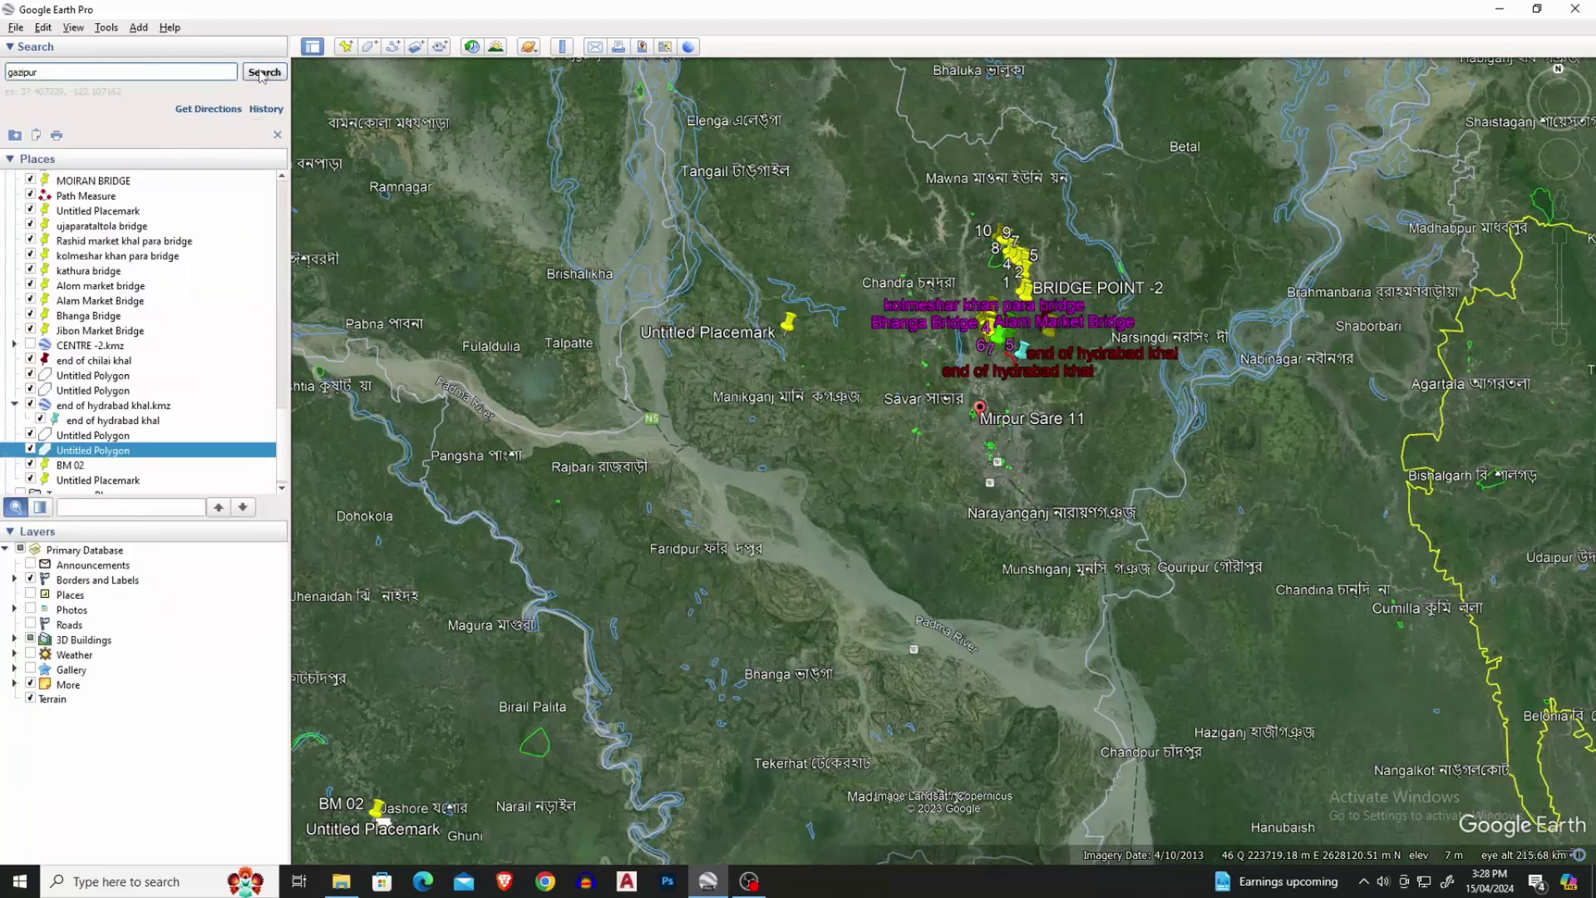
click(264, 72)
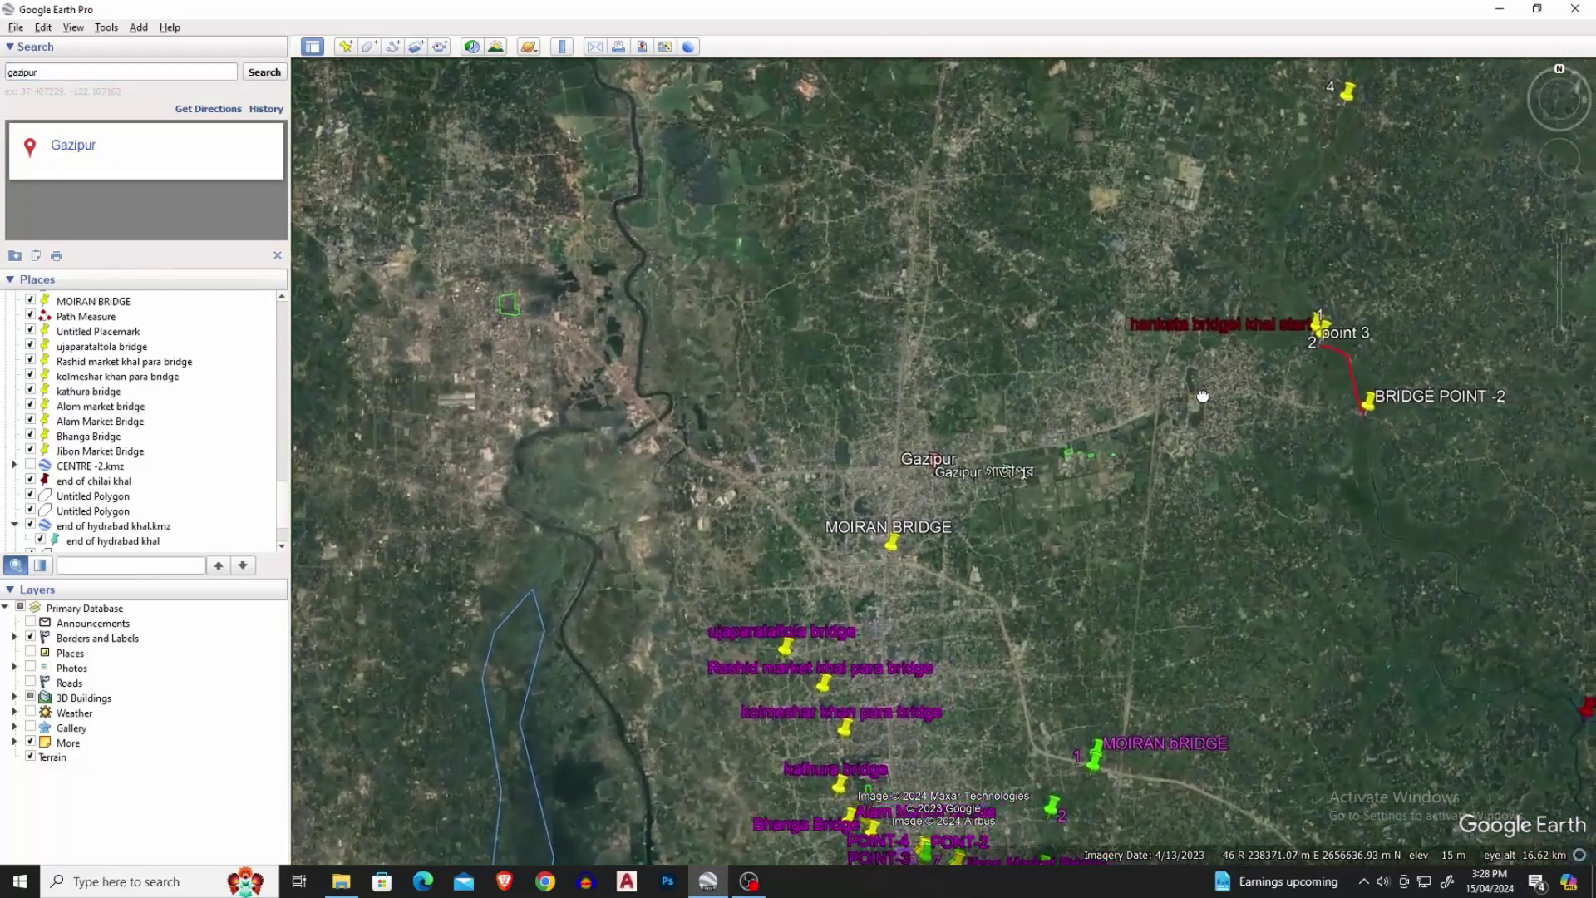
drag(1335, 377, 1113, 434)
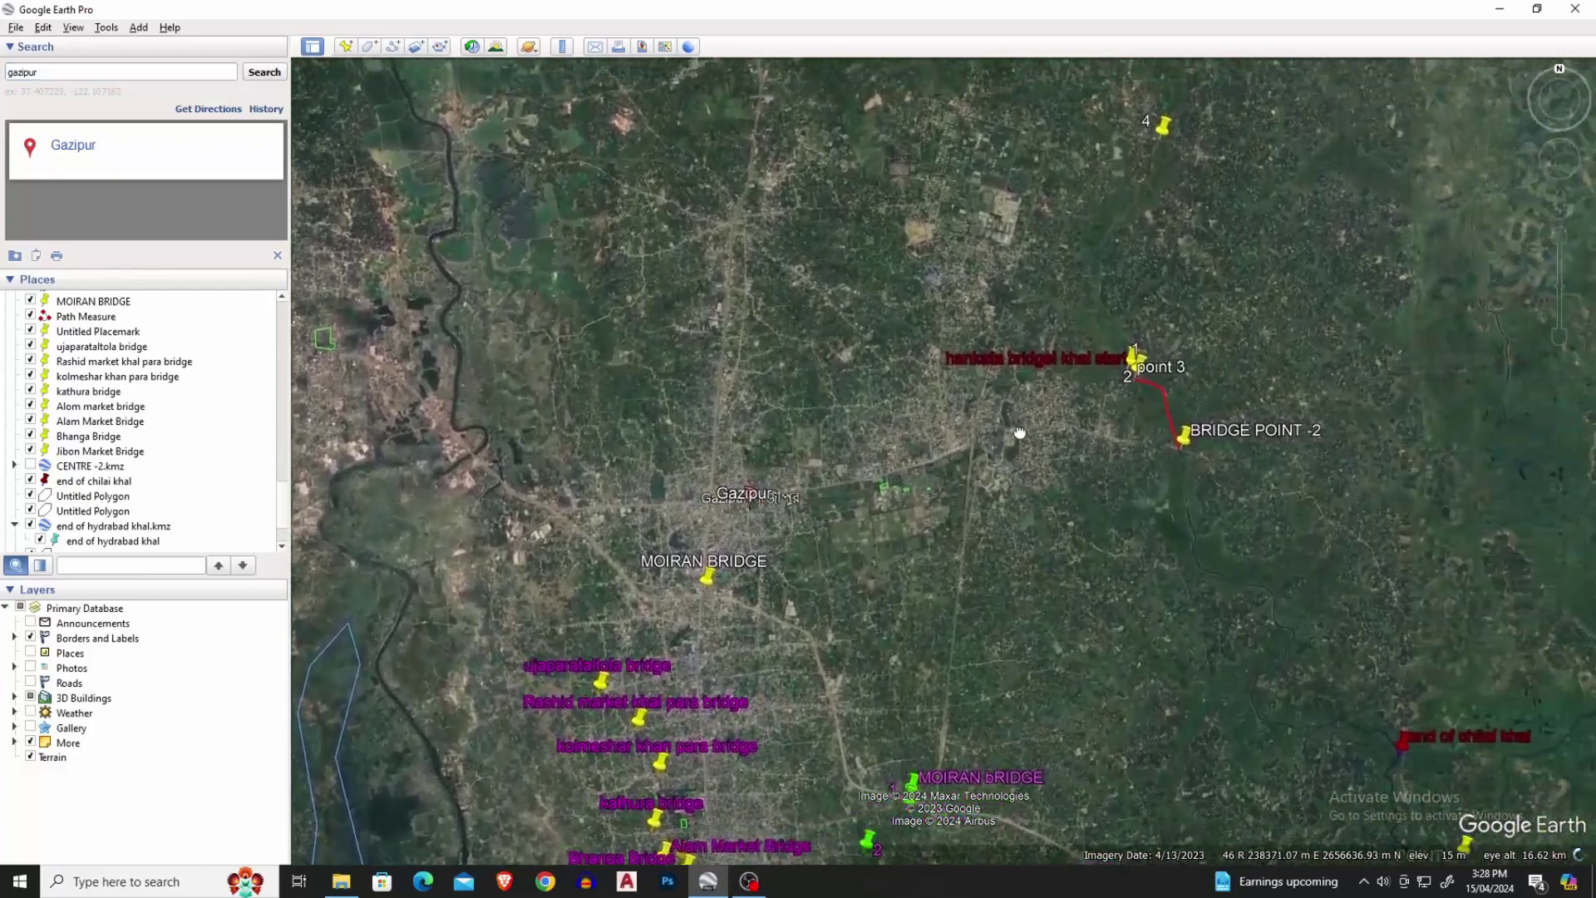
scroll(1113, 434, up, 5)
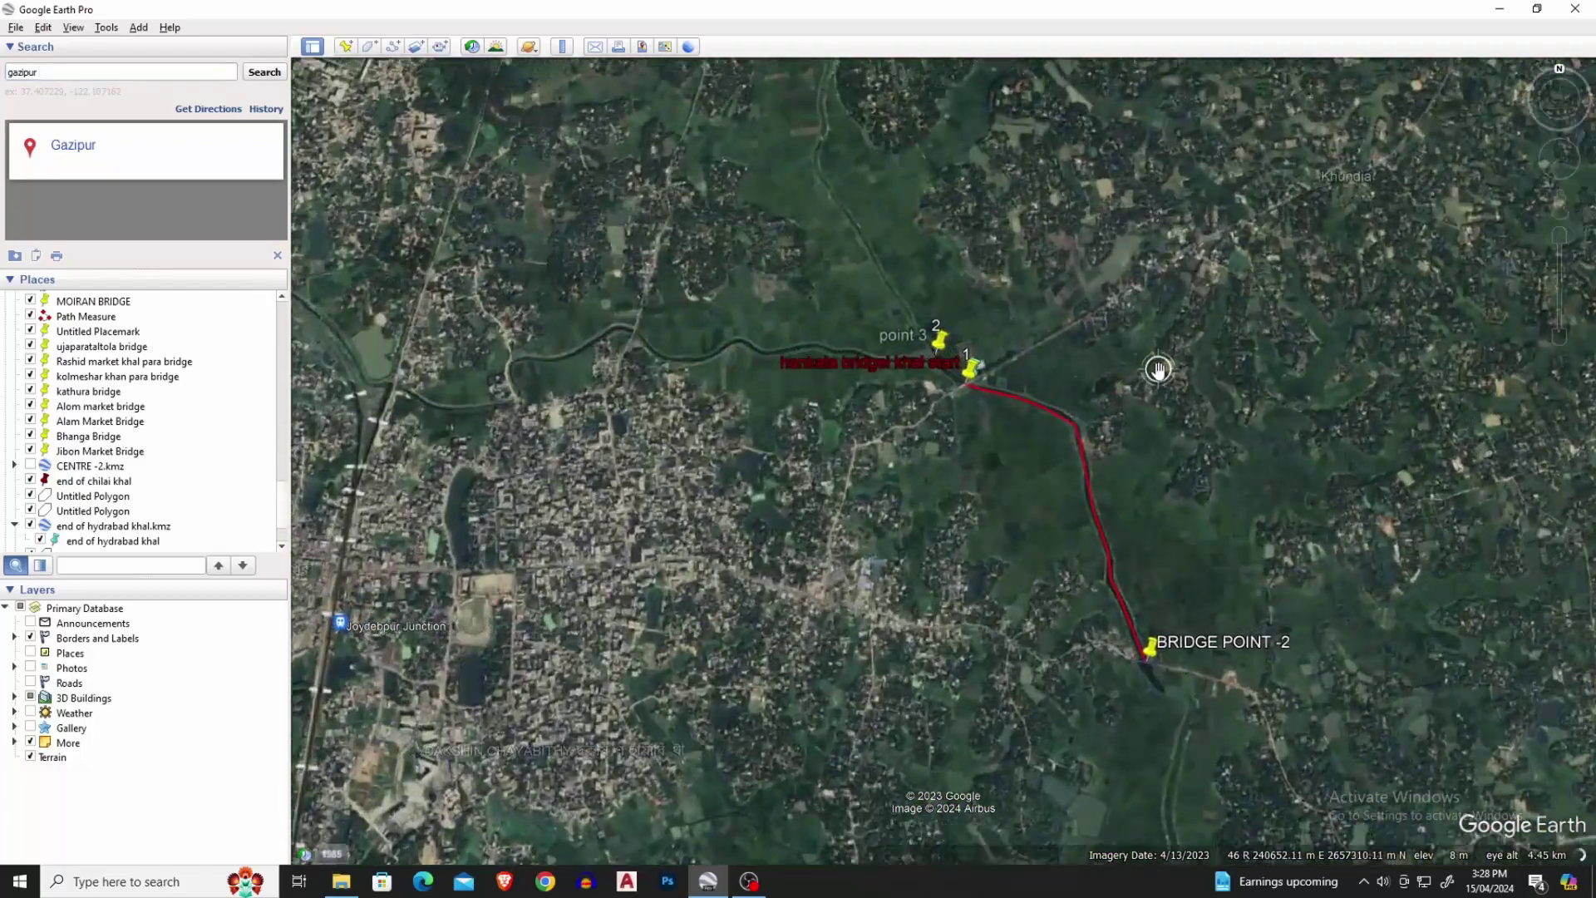
scroll(1157, 371, up, 3)
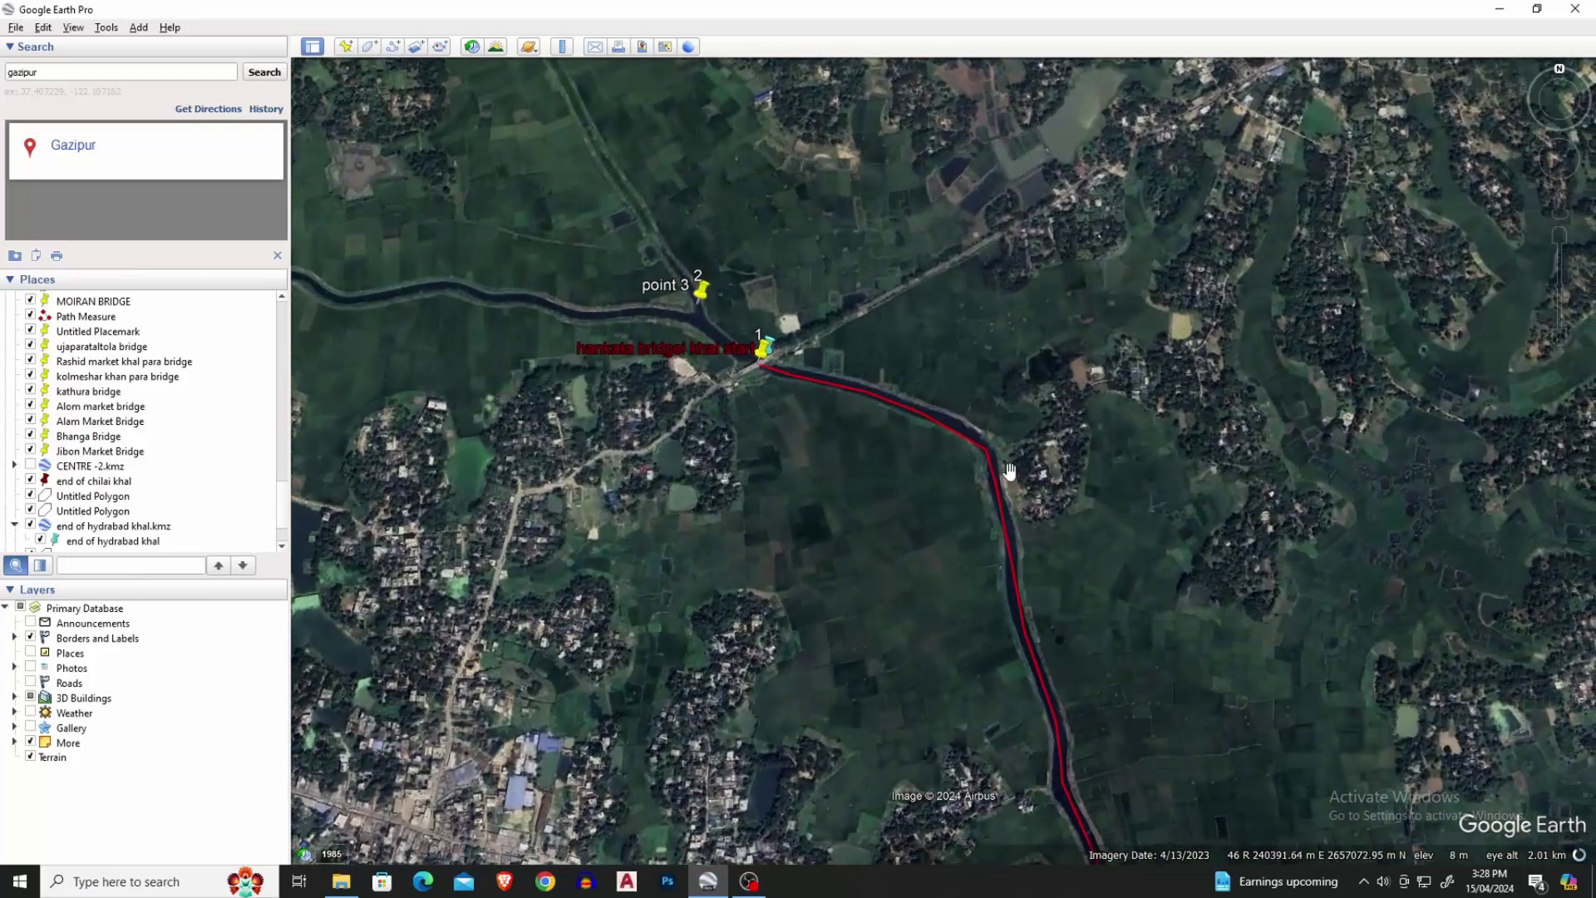
drag(1060, 478, 995, 471)
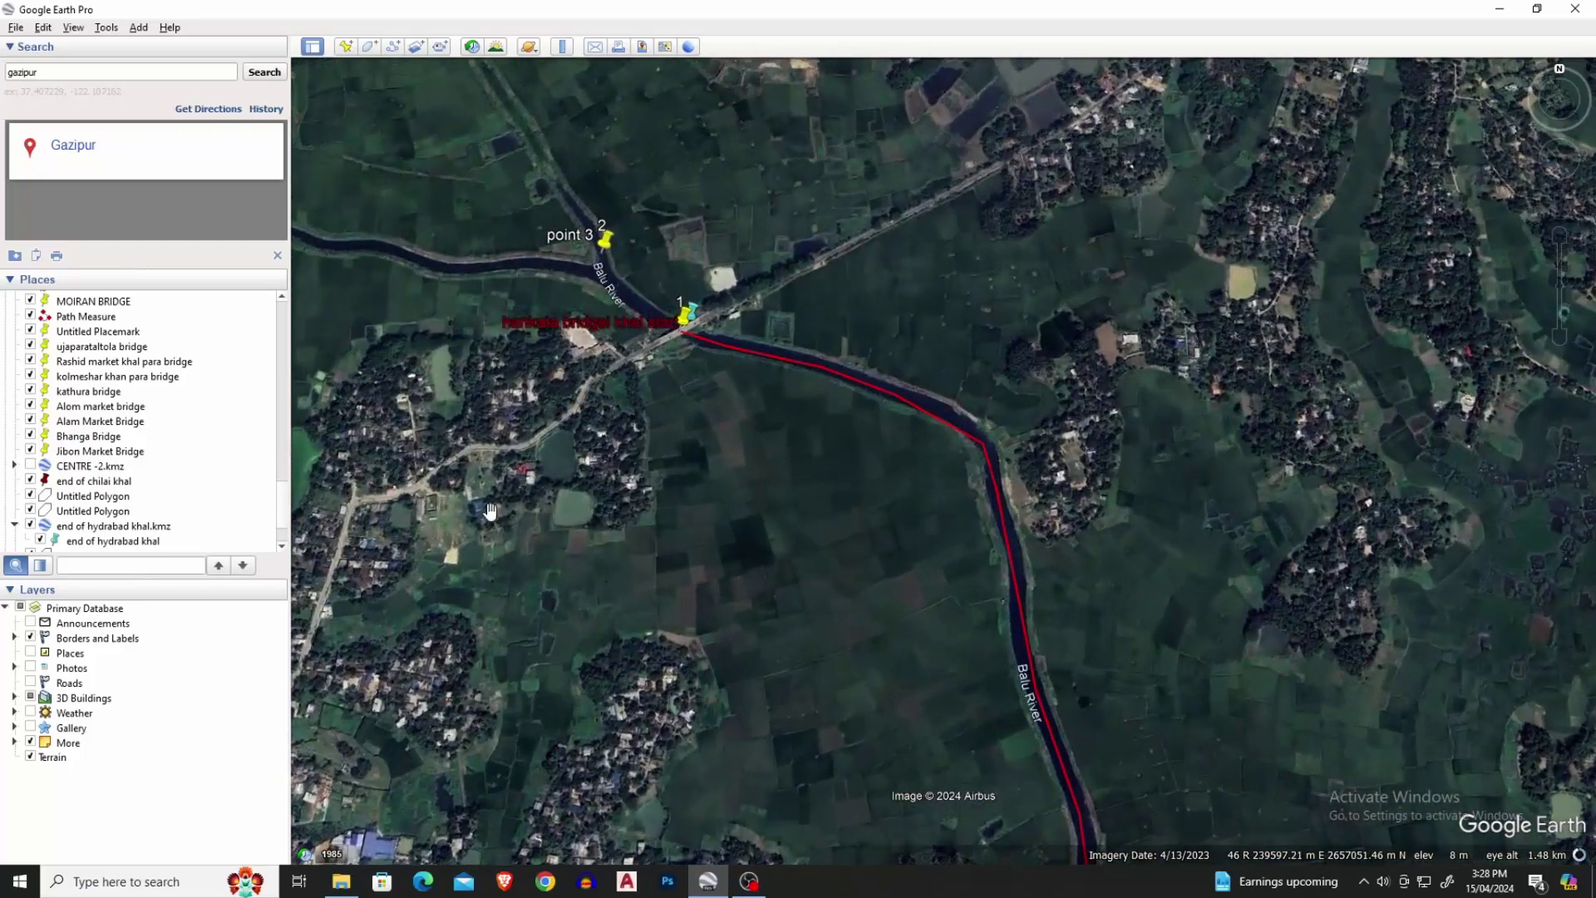
Start a new polygon with a red outline of width 3.0.
click(371, 47)
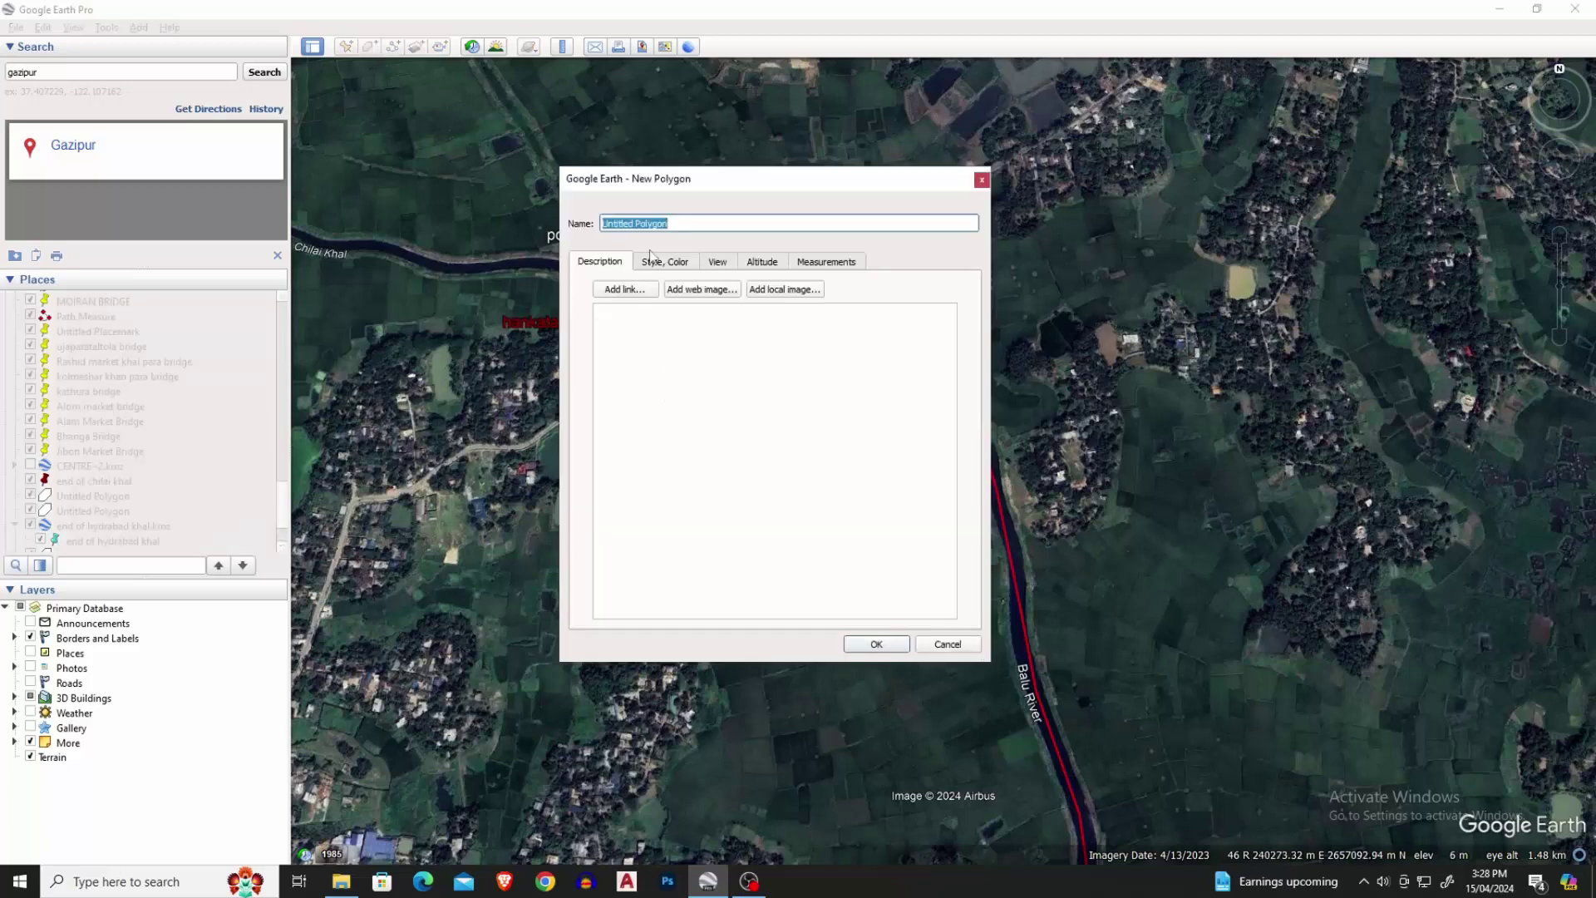
click(665, 263)
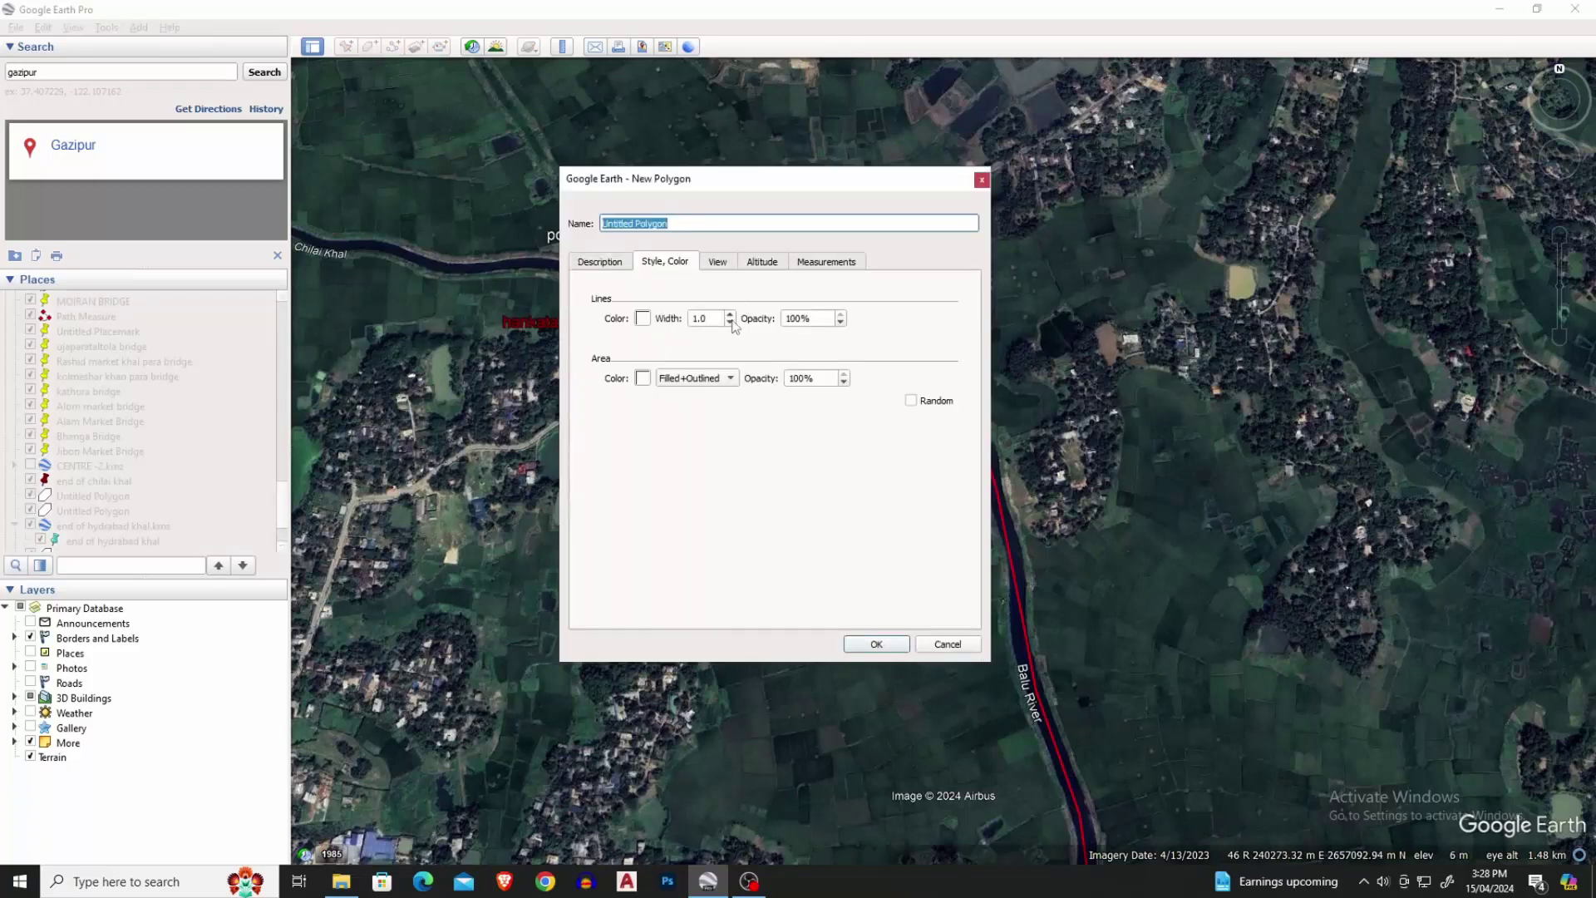
click(699, 318)
drag(707, 321, 667, 322)
text(3)
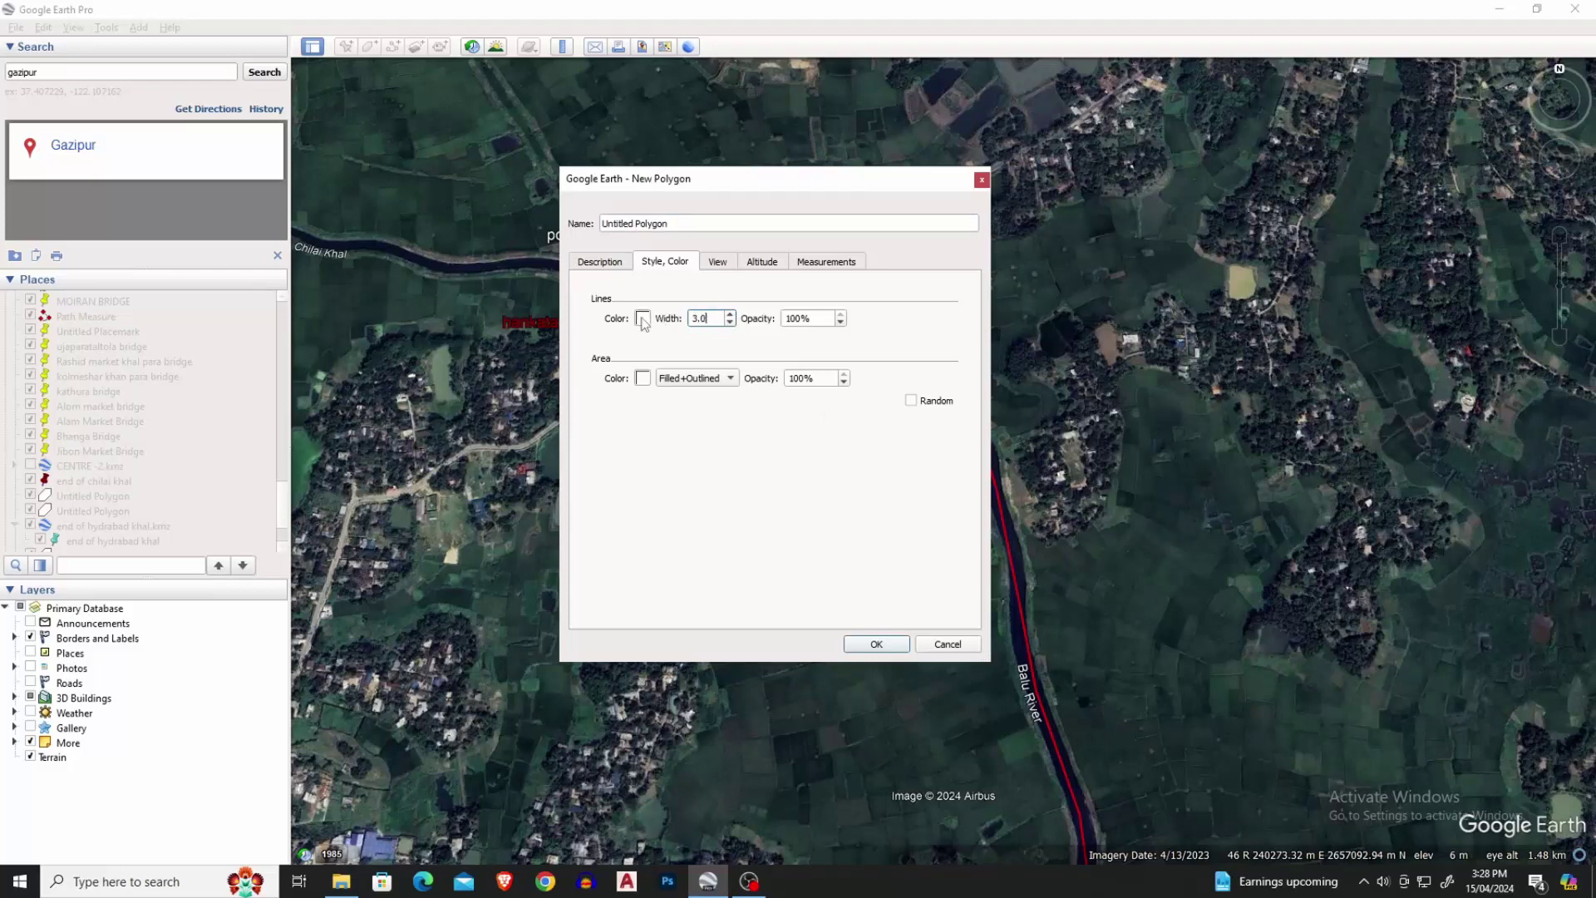
click(642, 319)
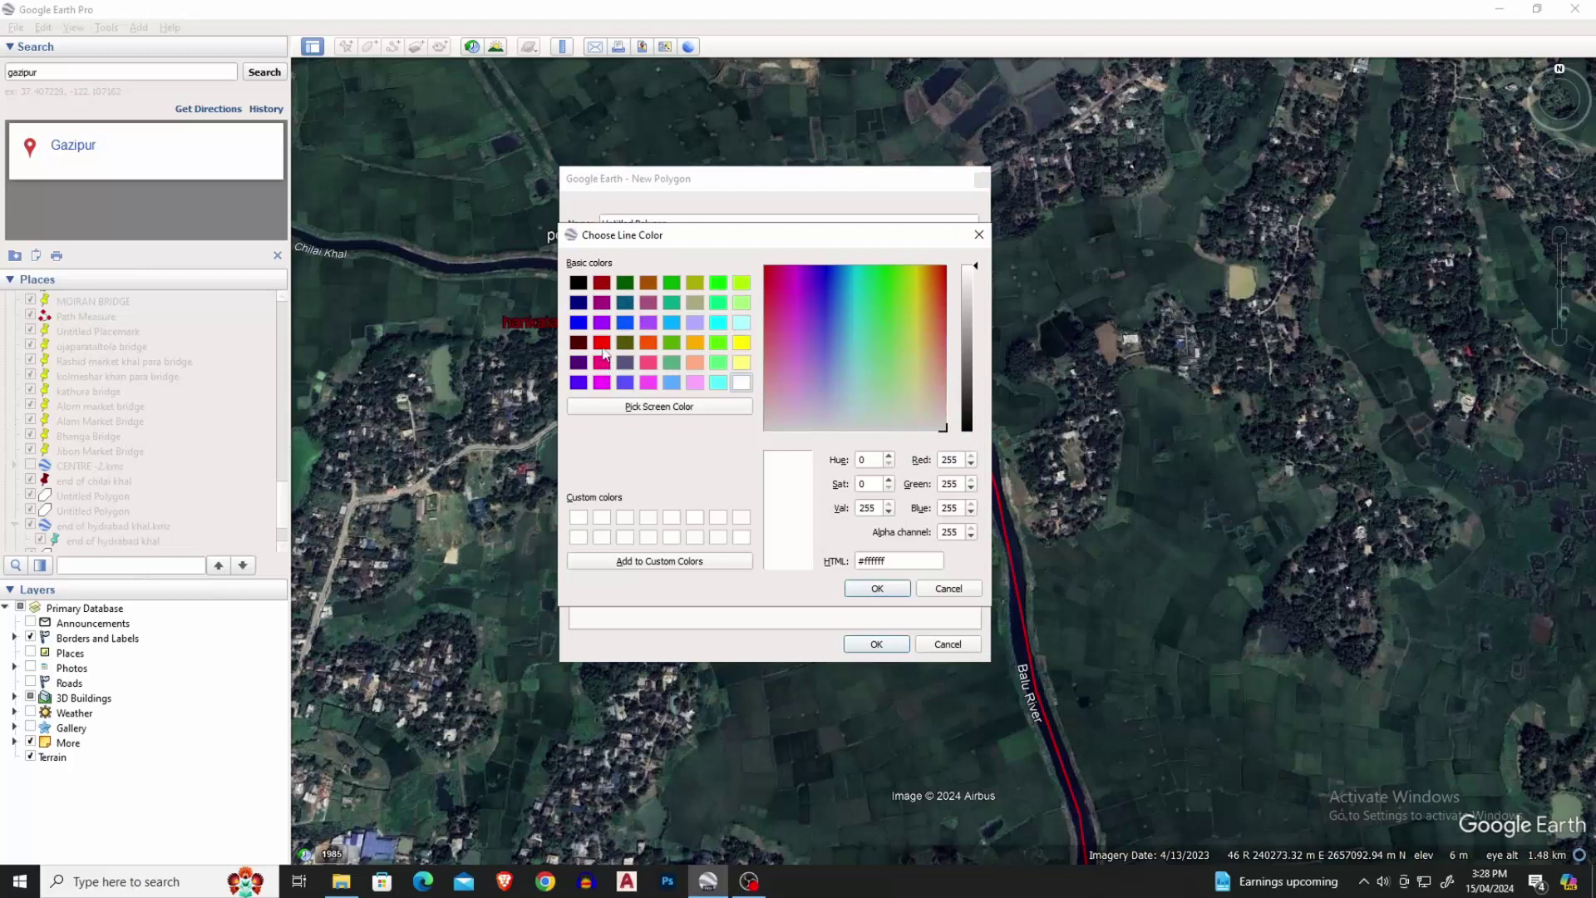
click(601, 344)
Make the polygon area outline-only in light blue, then start a second polygon.
click(878, 588)
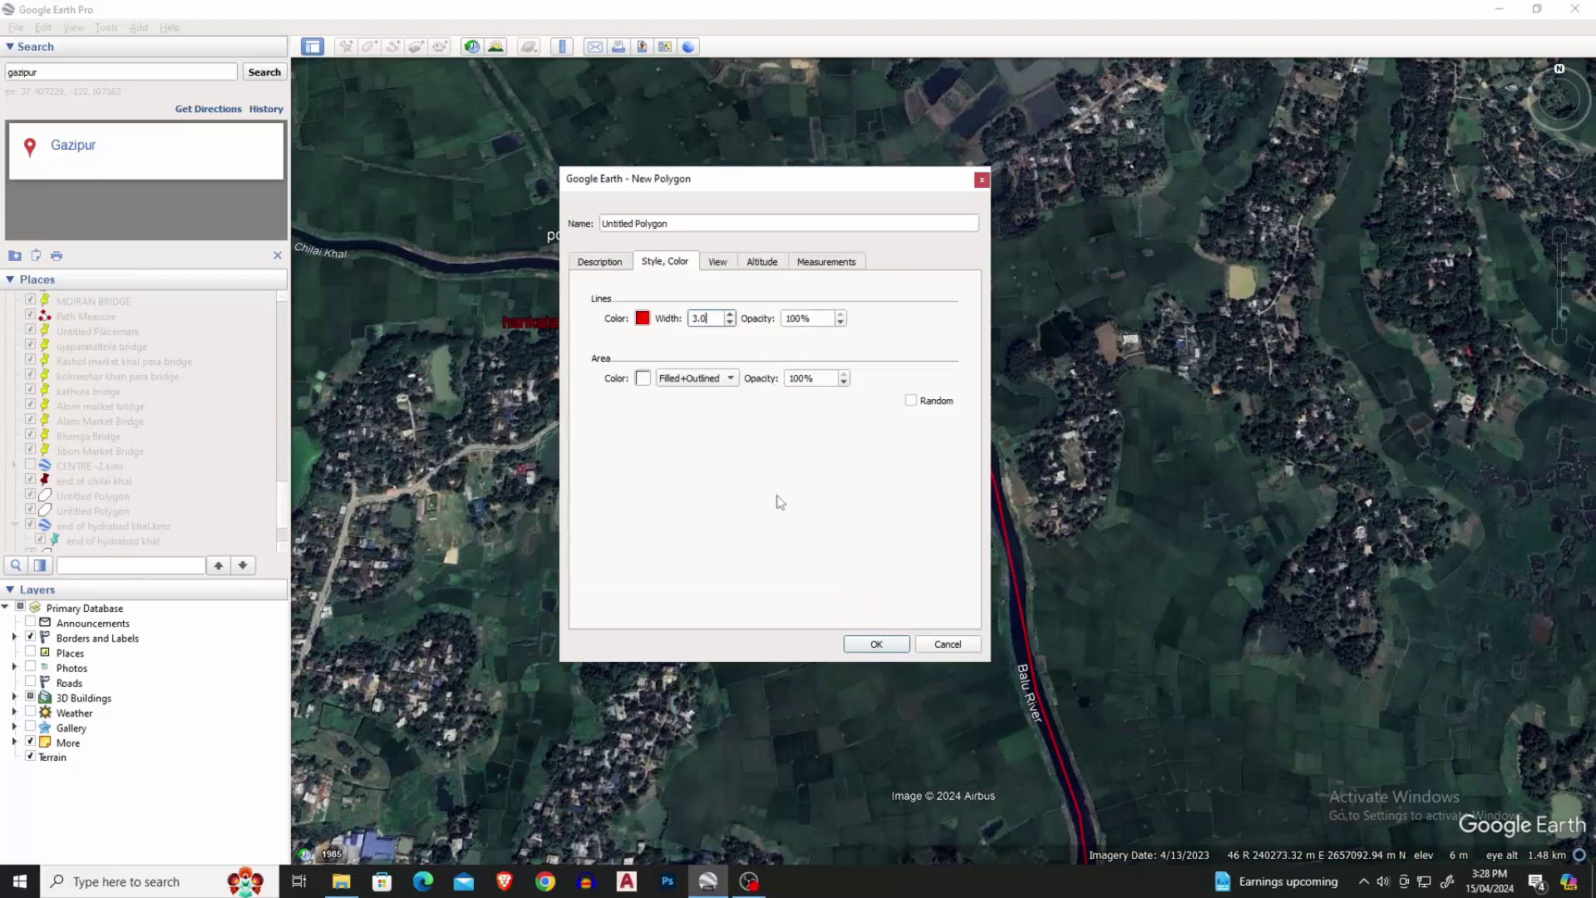
click(696, 378)
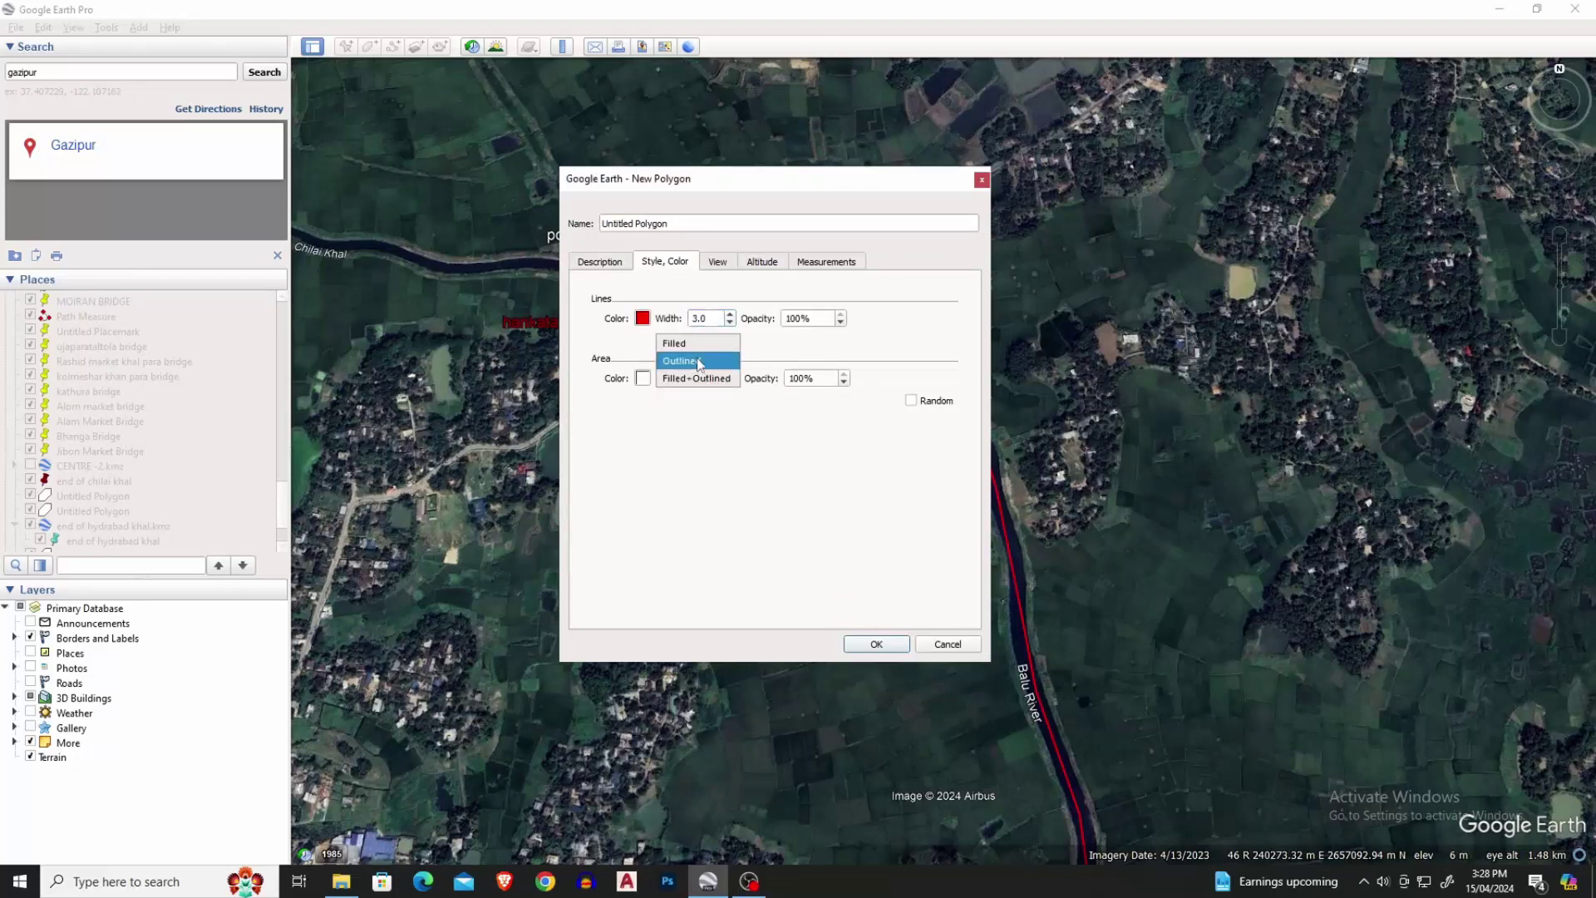
click(700, 361)
click(643, 378)
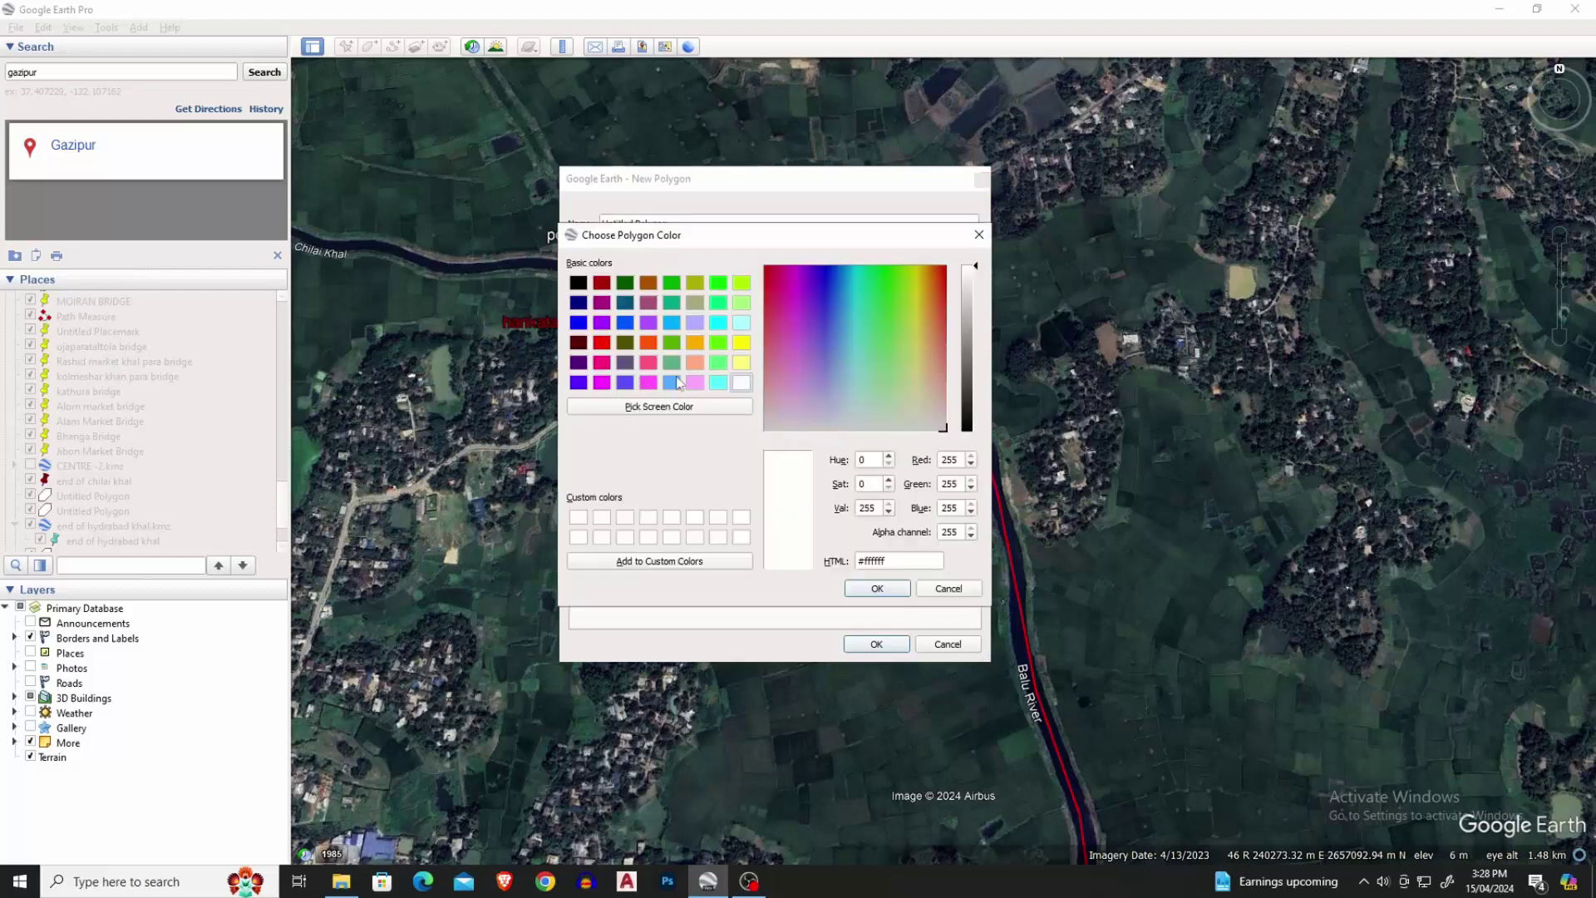
click(672, 383)
click(877, 590)
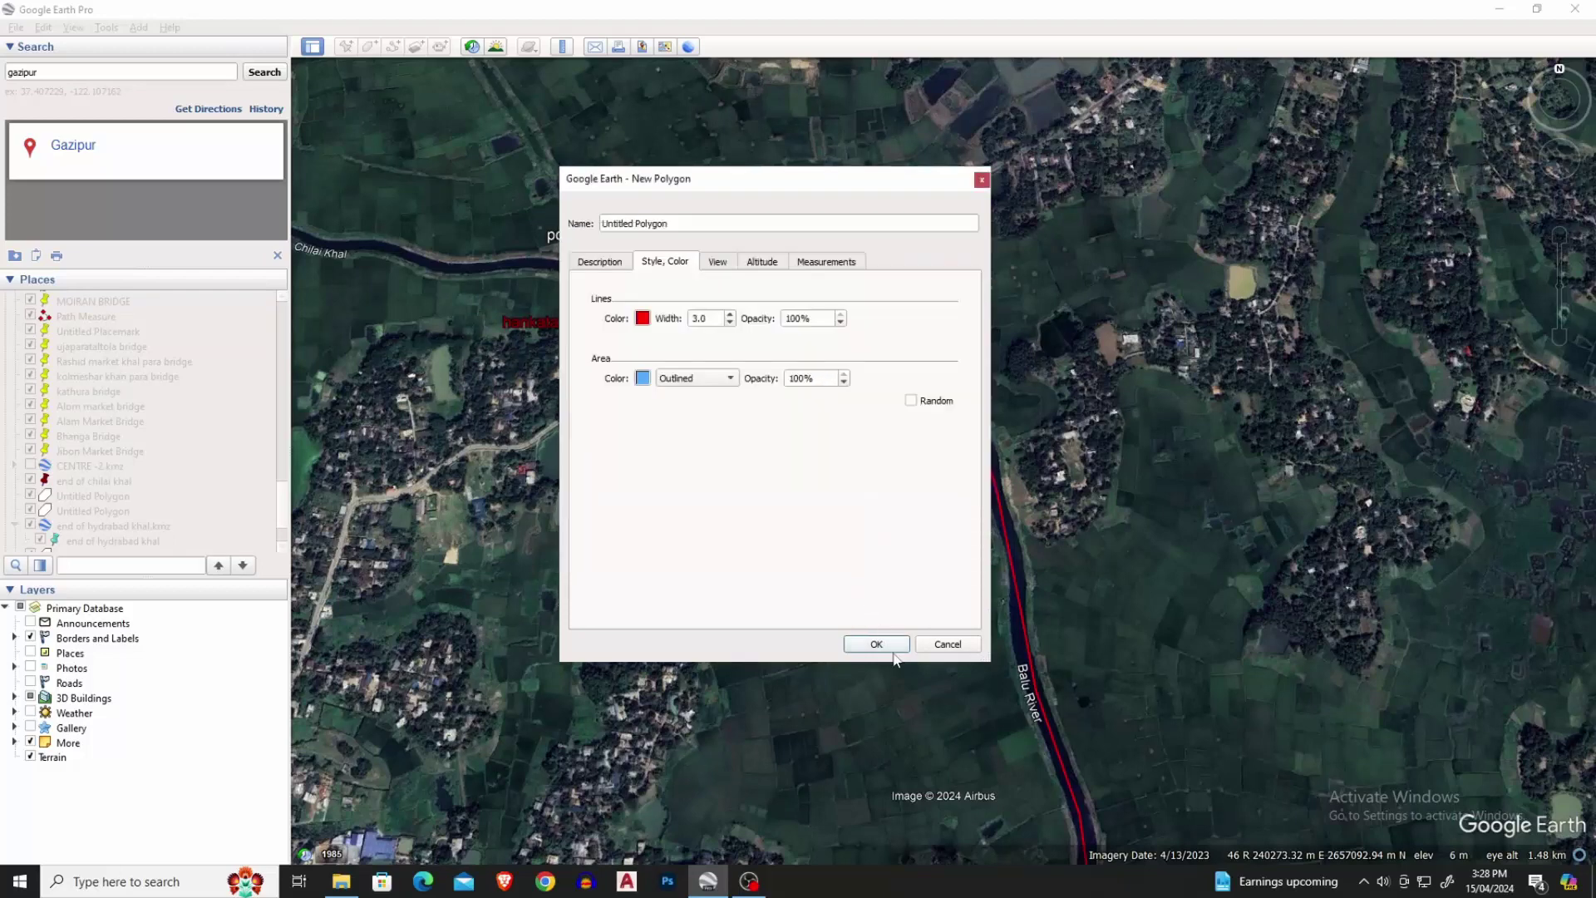
click(878, 643)
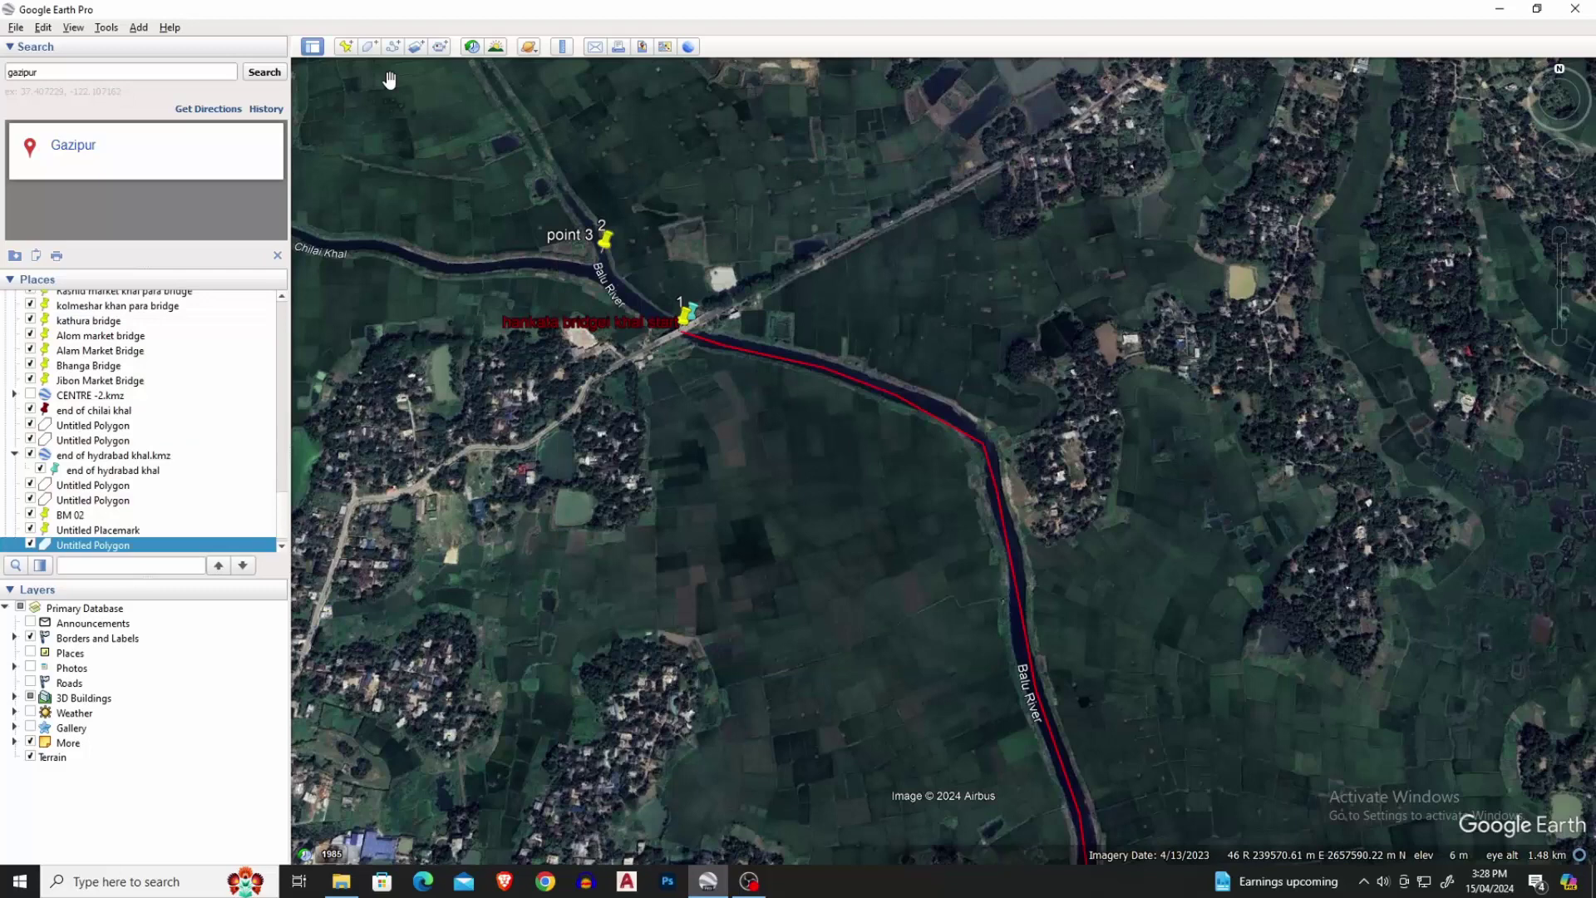
click(369, 46)
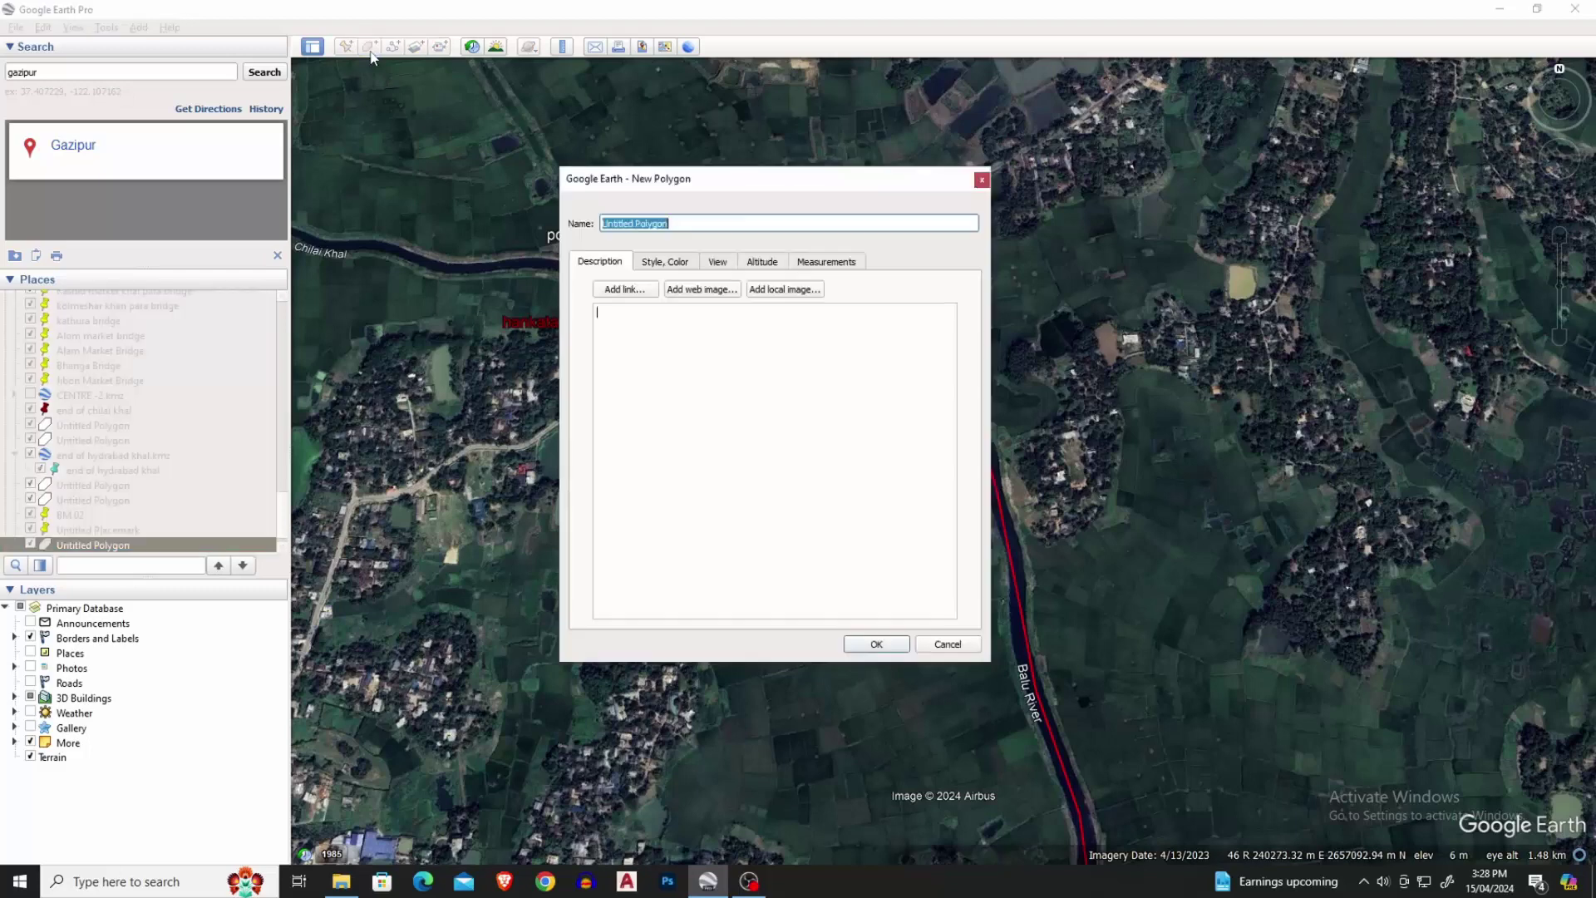
click(664, 262)
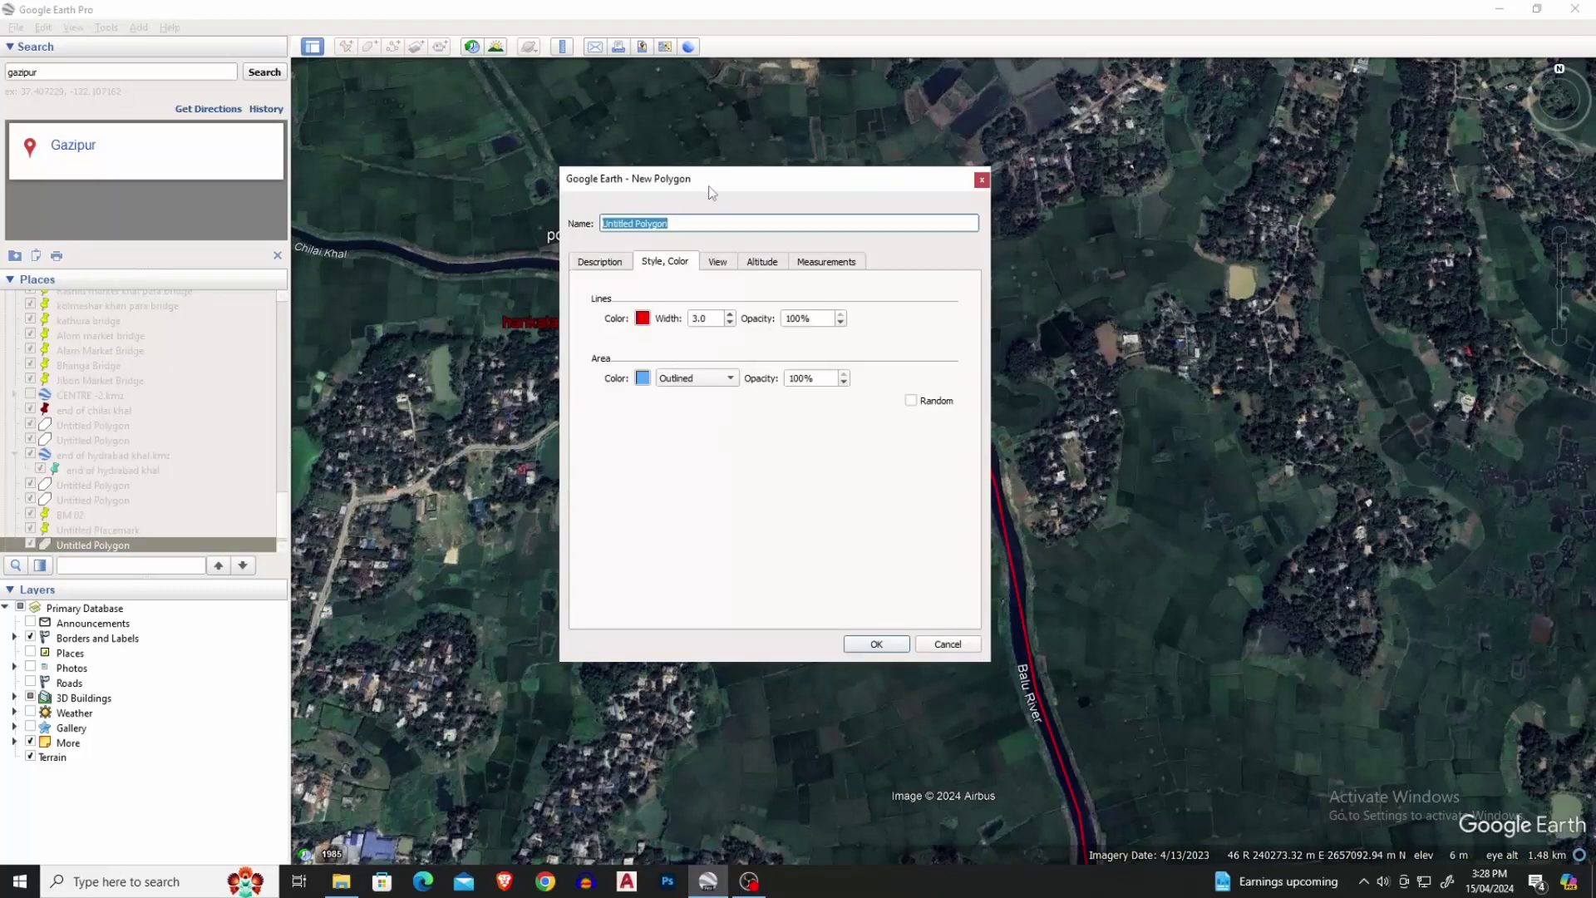
Place four corners around the river stretch below the bridge and confirm the polygon.
drag(711, 185, 1348, 190)
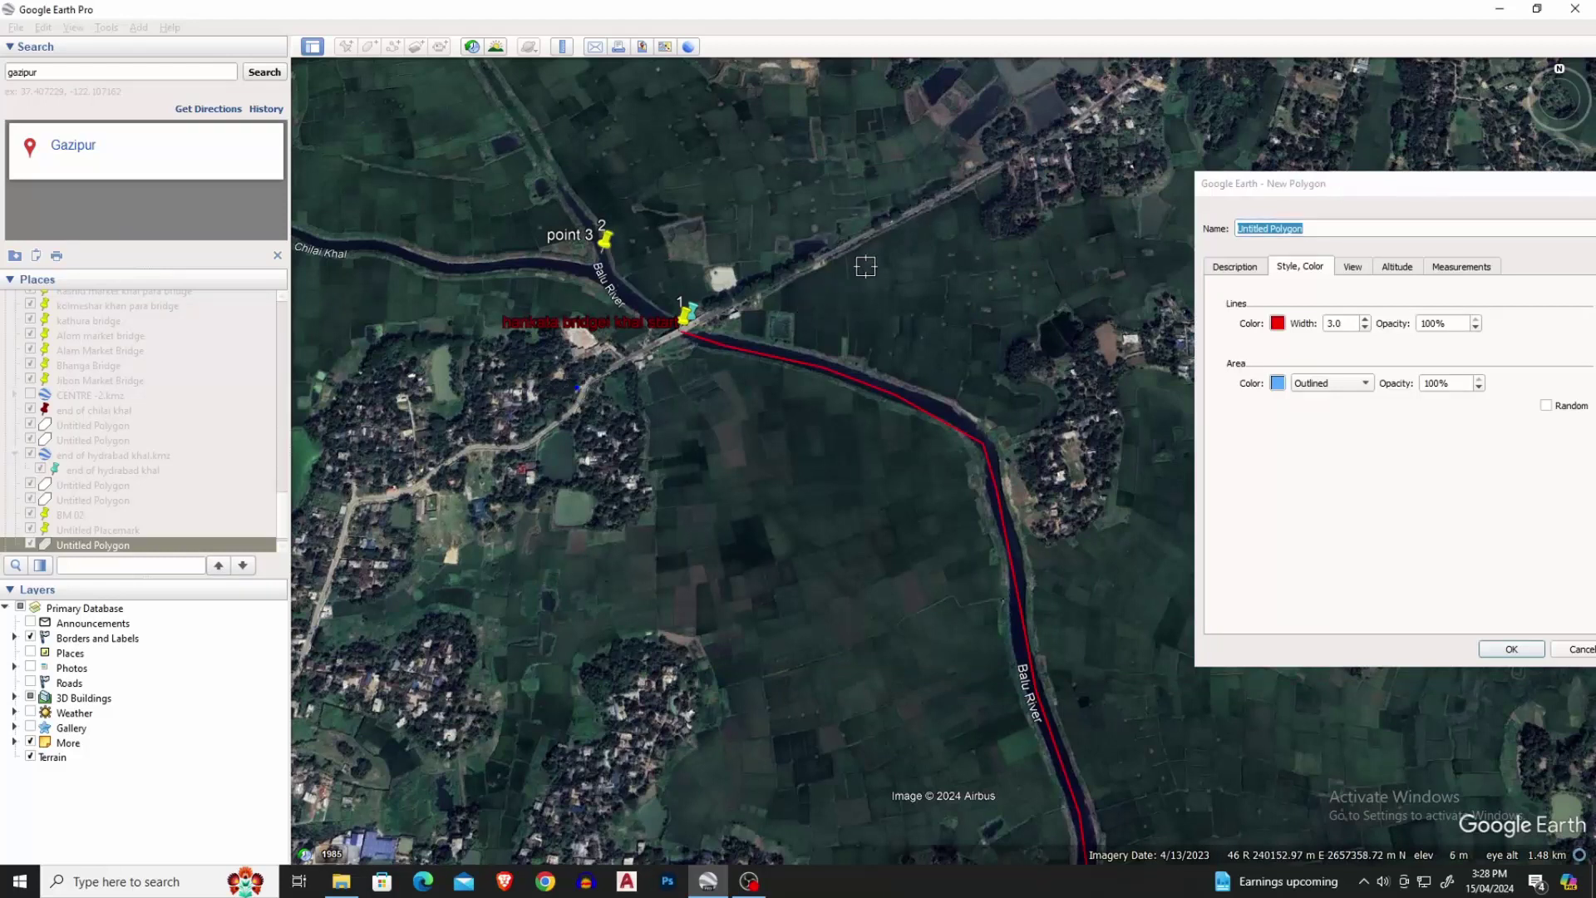
click(969, 200)
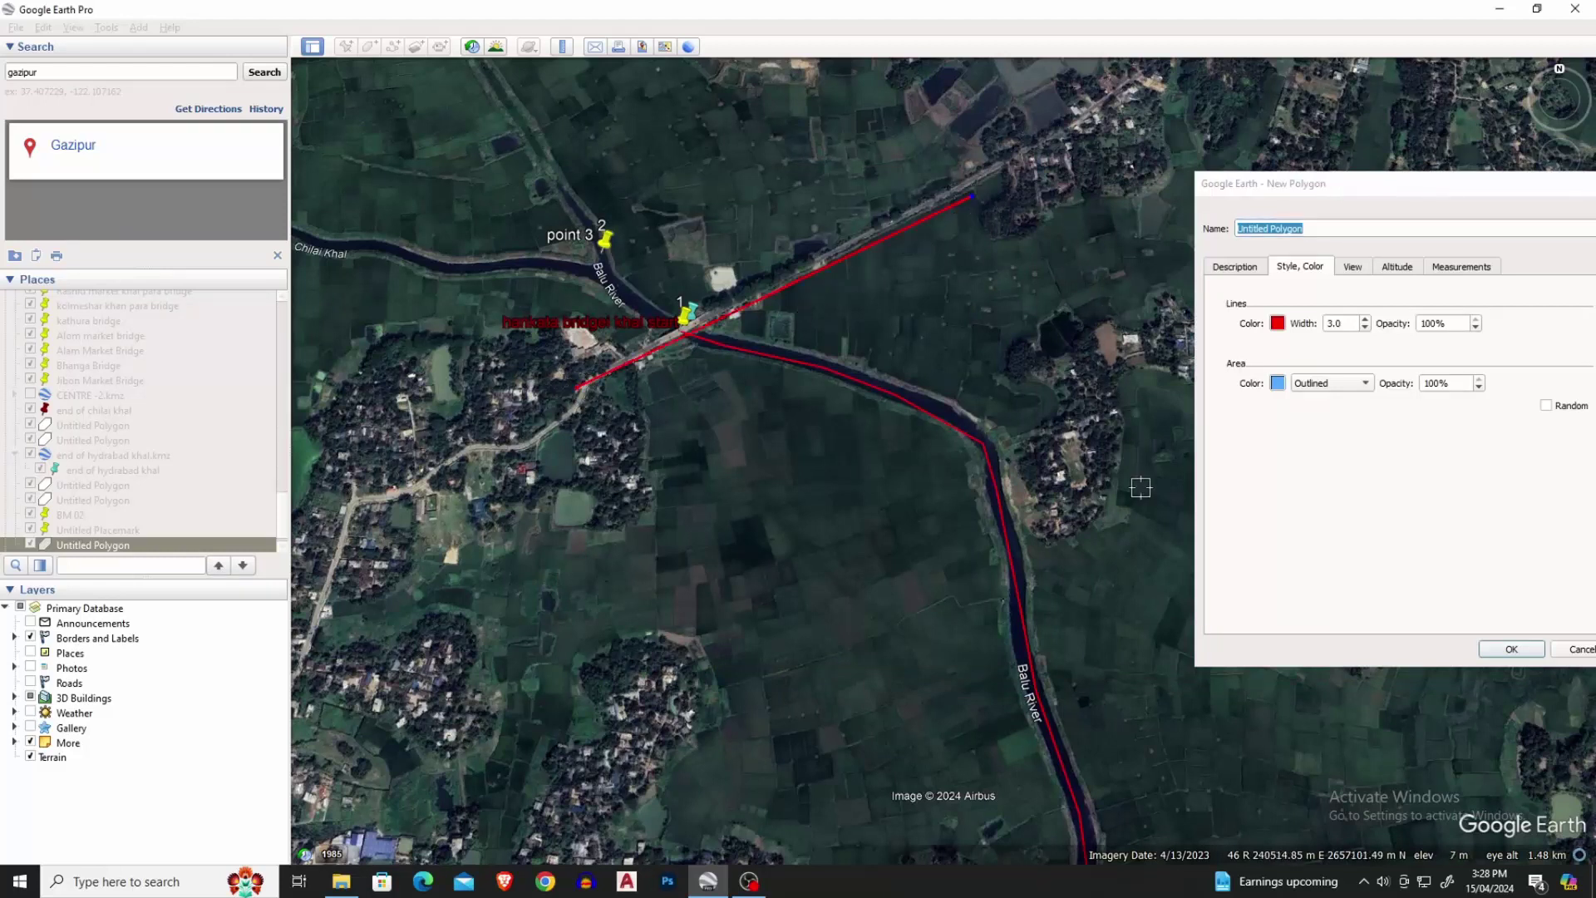
click(1161, 522)
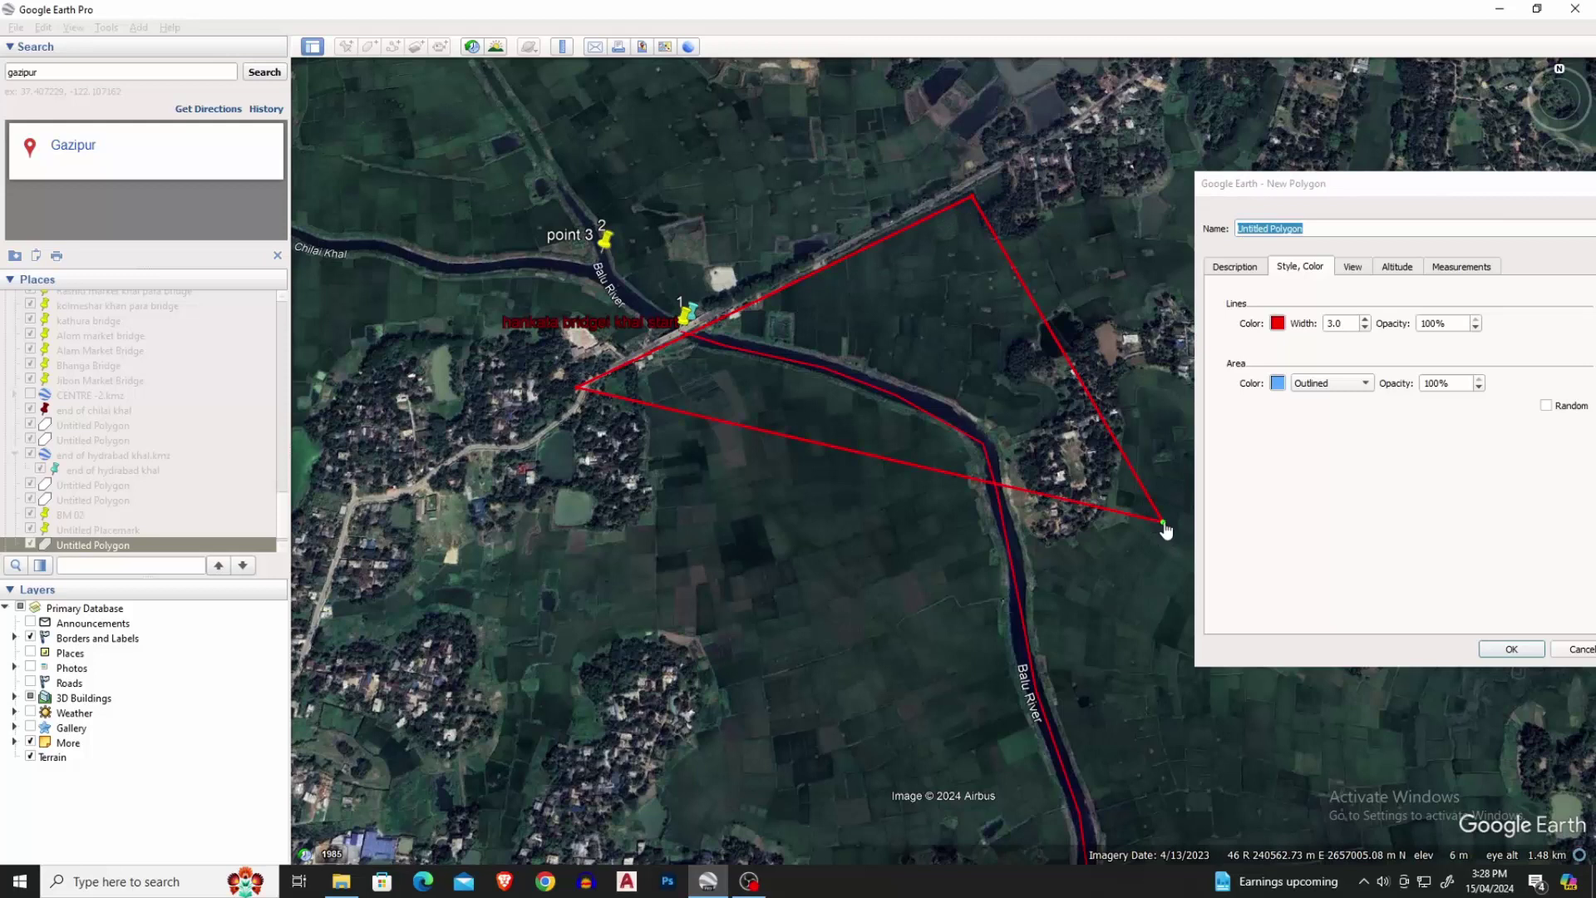
click(750, 617)
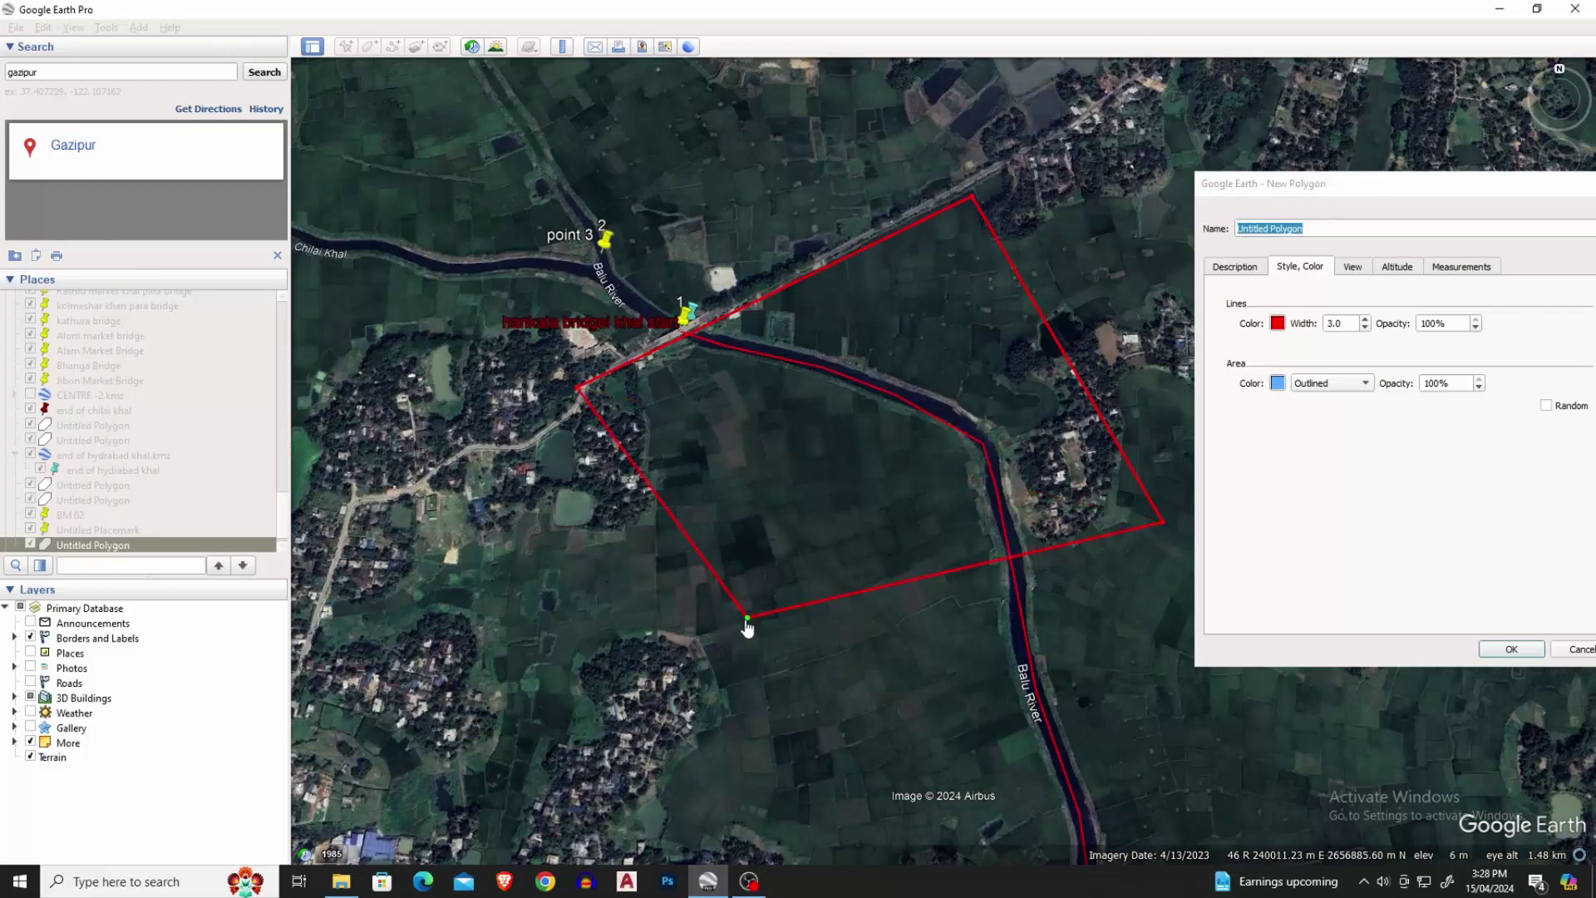
drag(748, 618, 765, 676)
click(1512, 649)
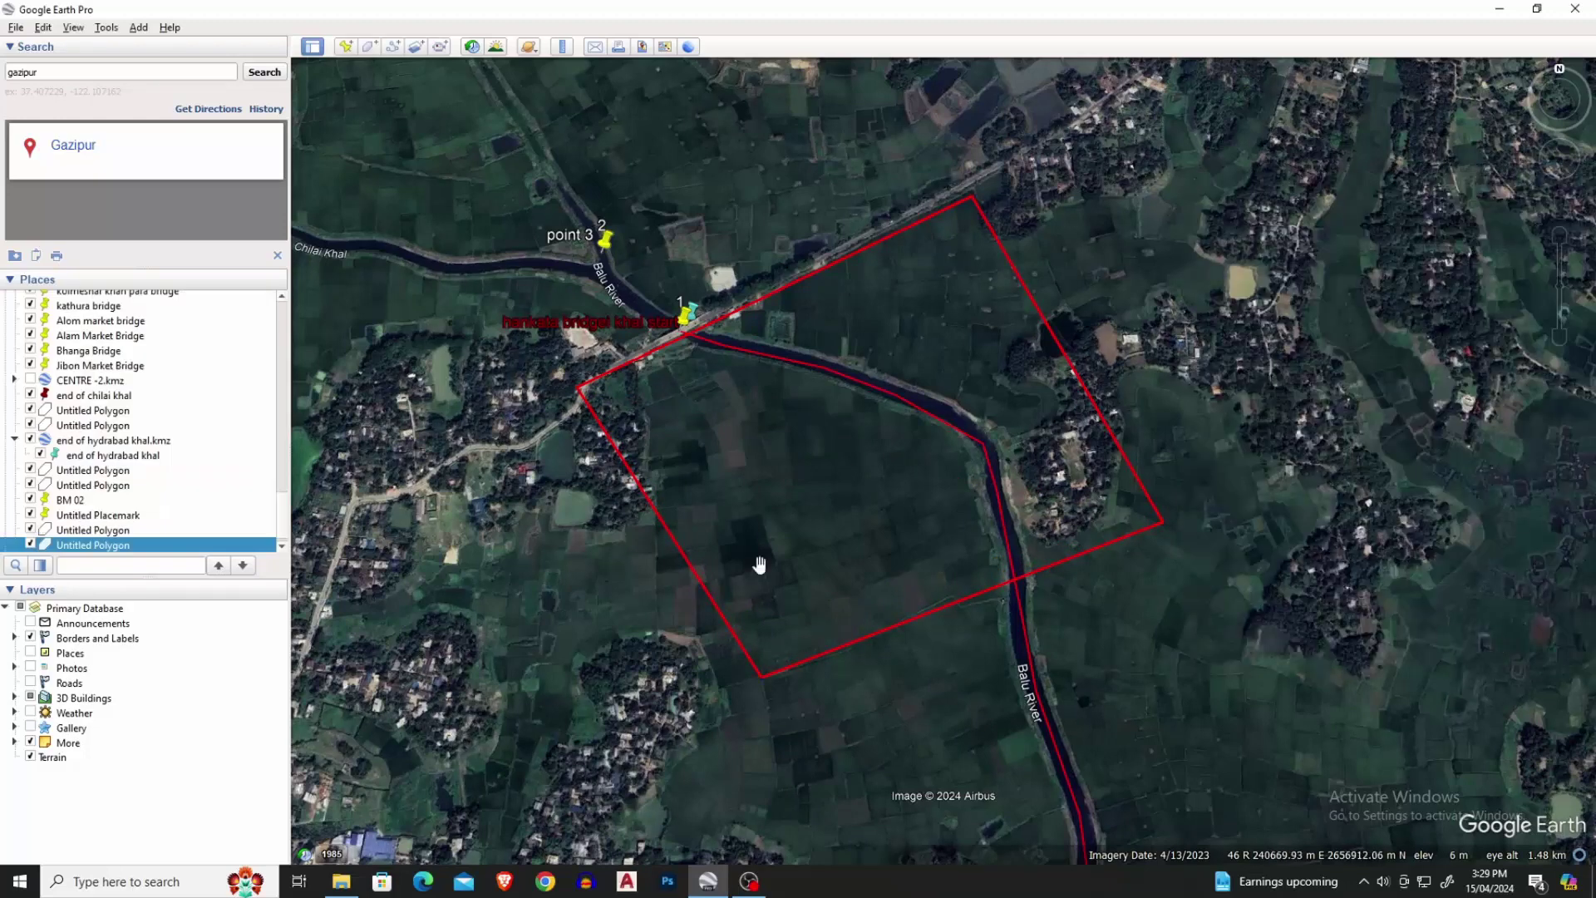
Save the new polygon to the Desktop as test.1.kmz without overwriting the old test file.
right_click(130, 548)
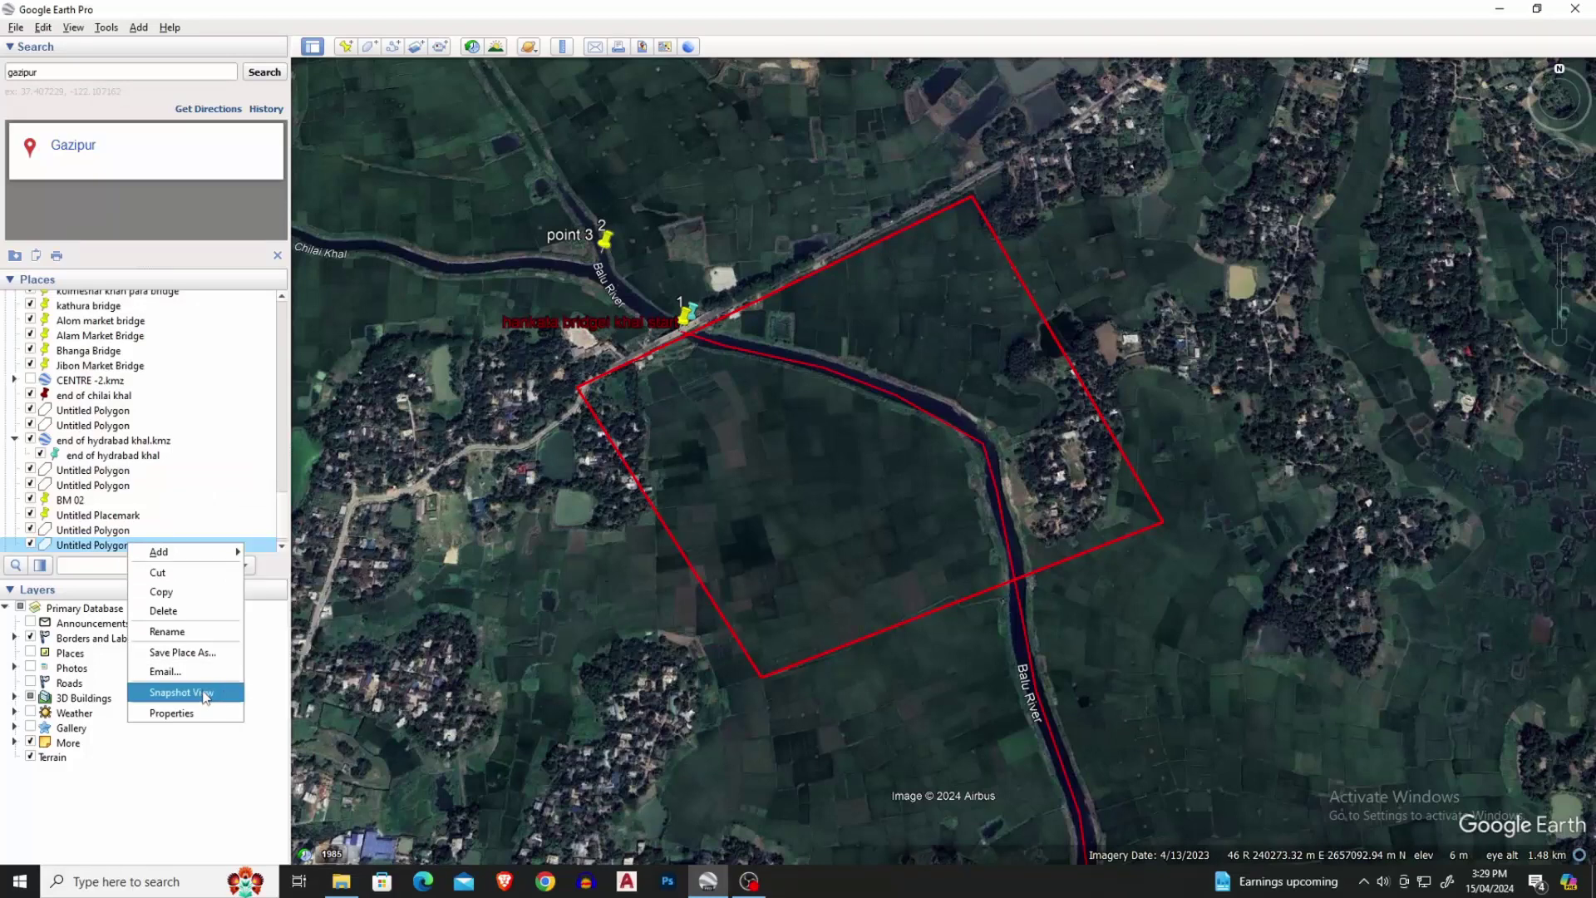
click(182, 653)
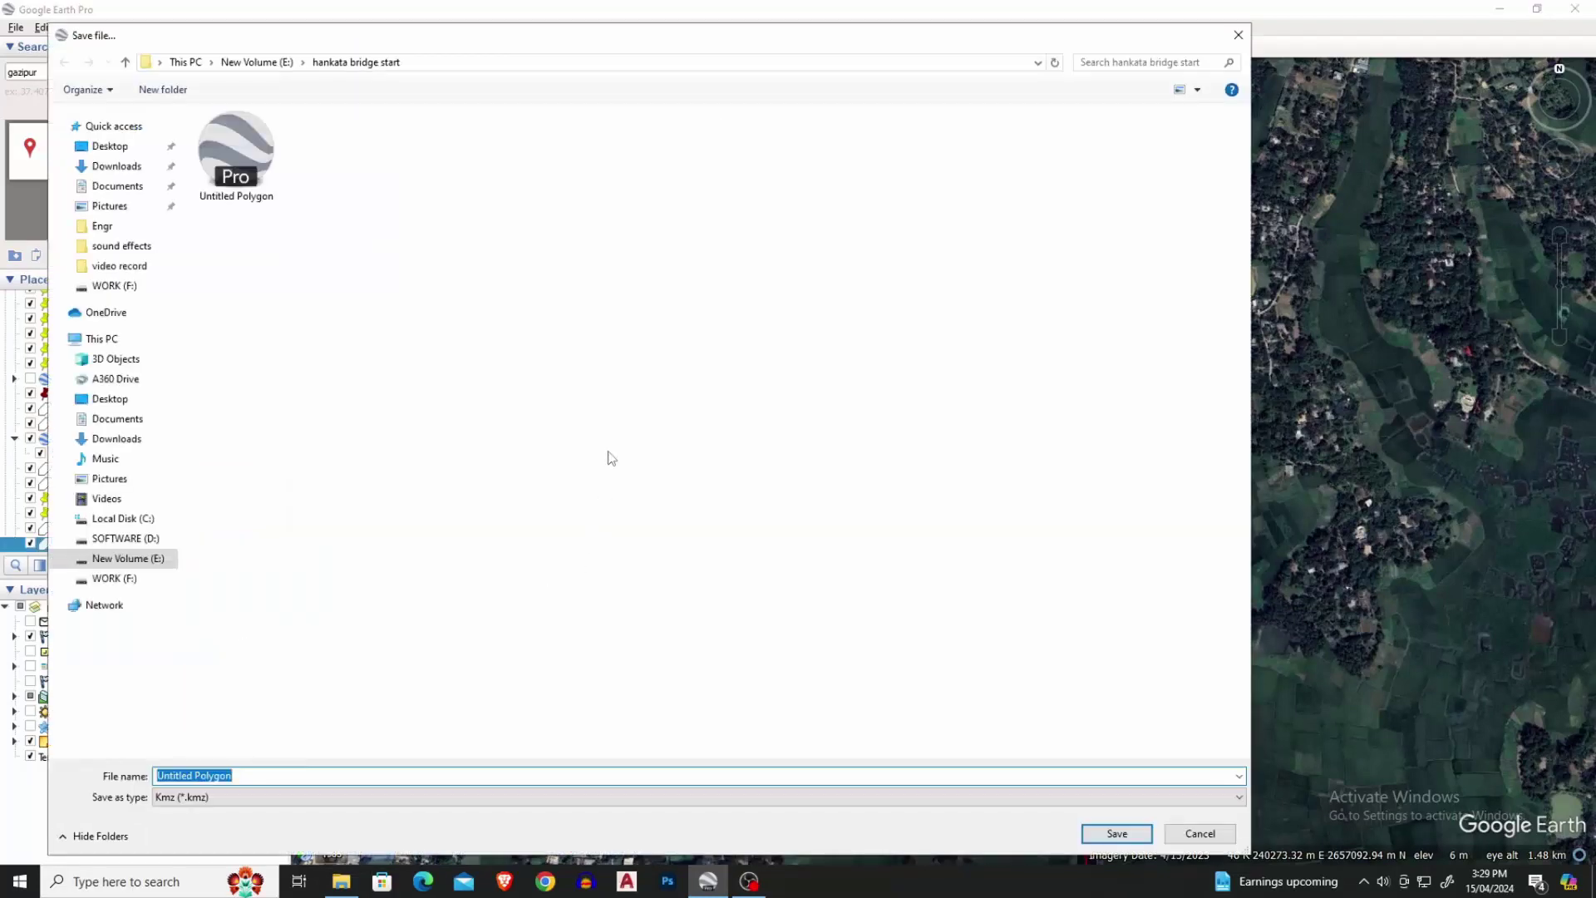
click(109, 146)
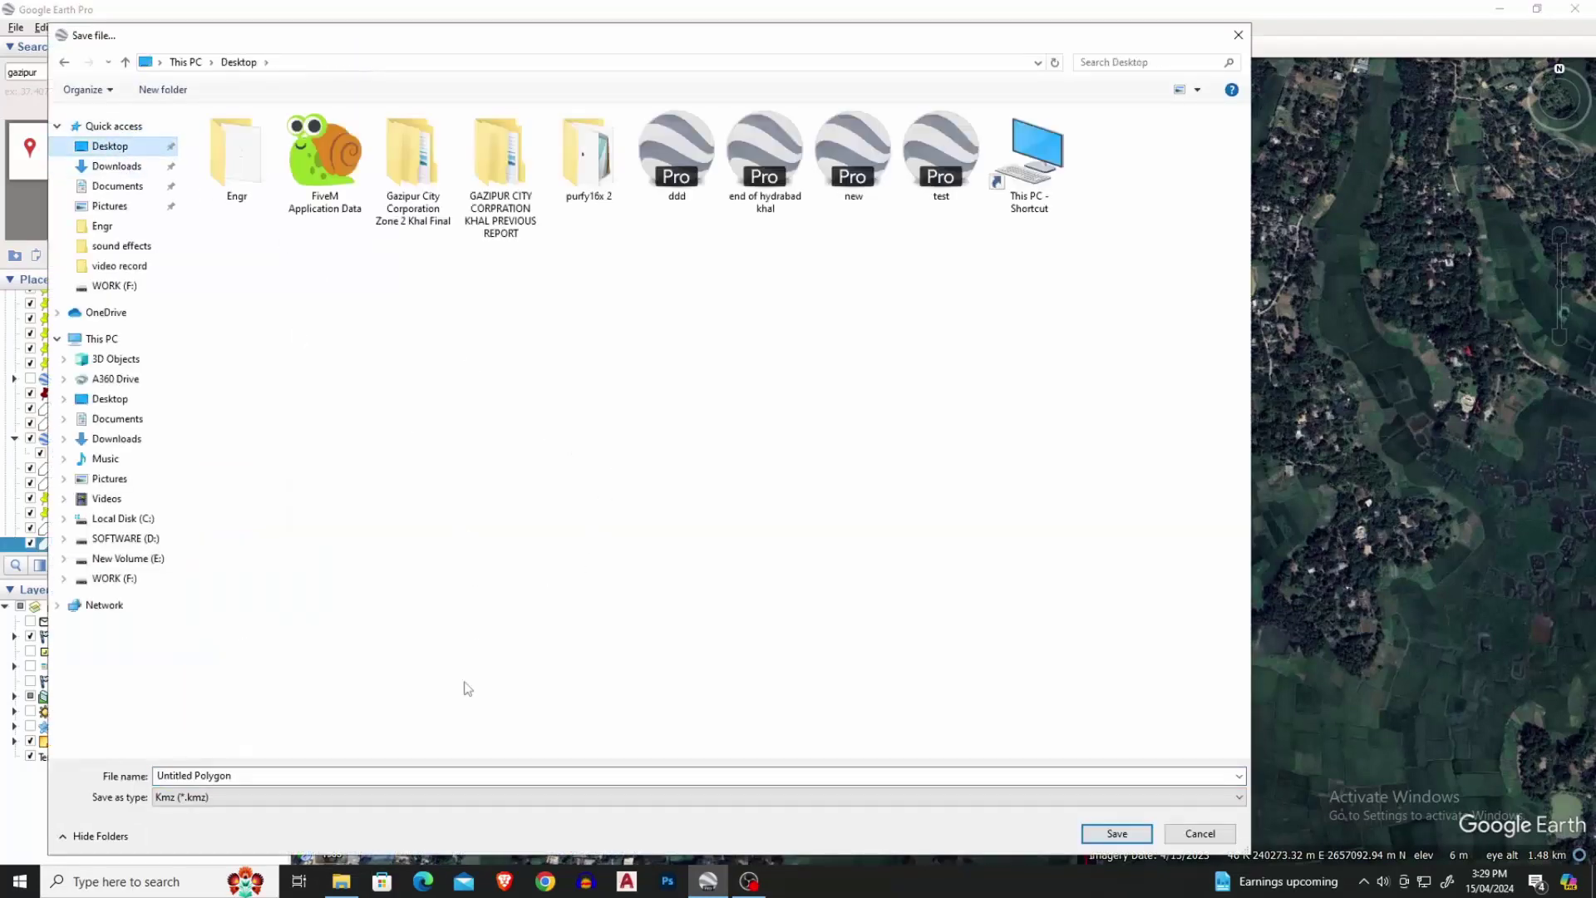
click(324, 775)
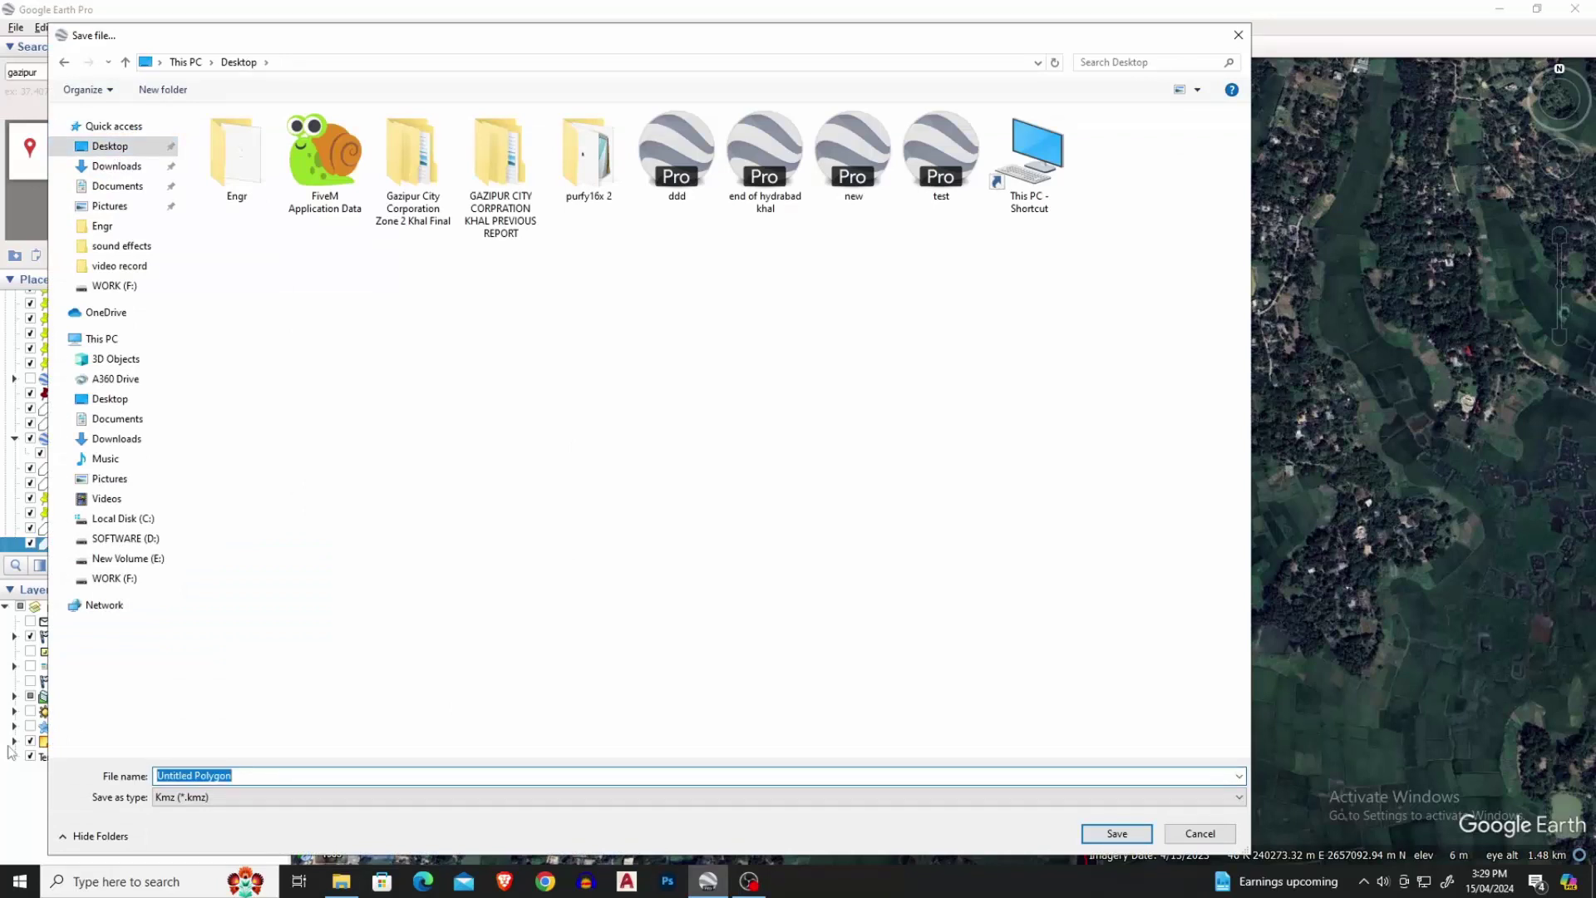
text(test)
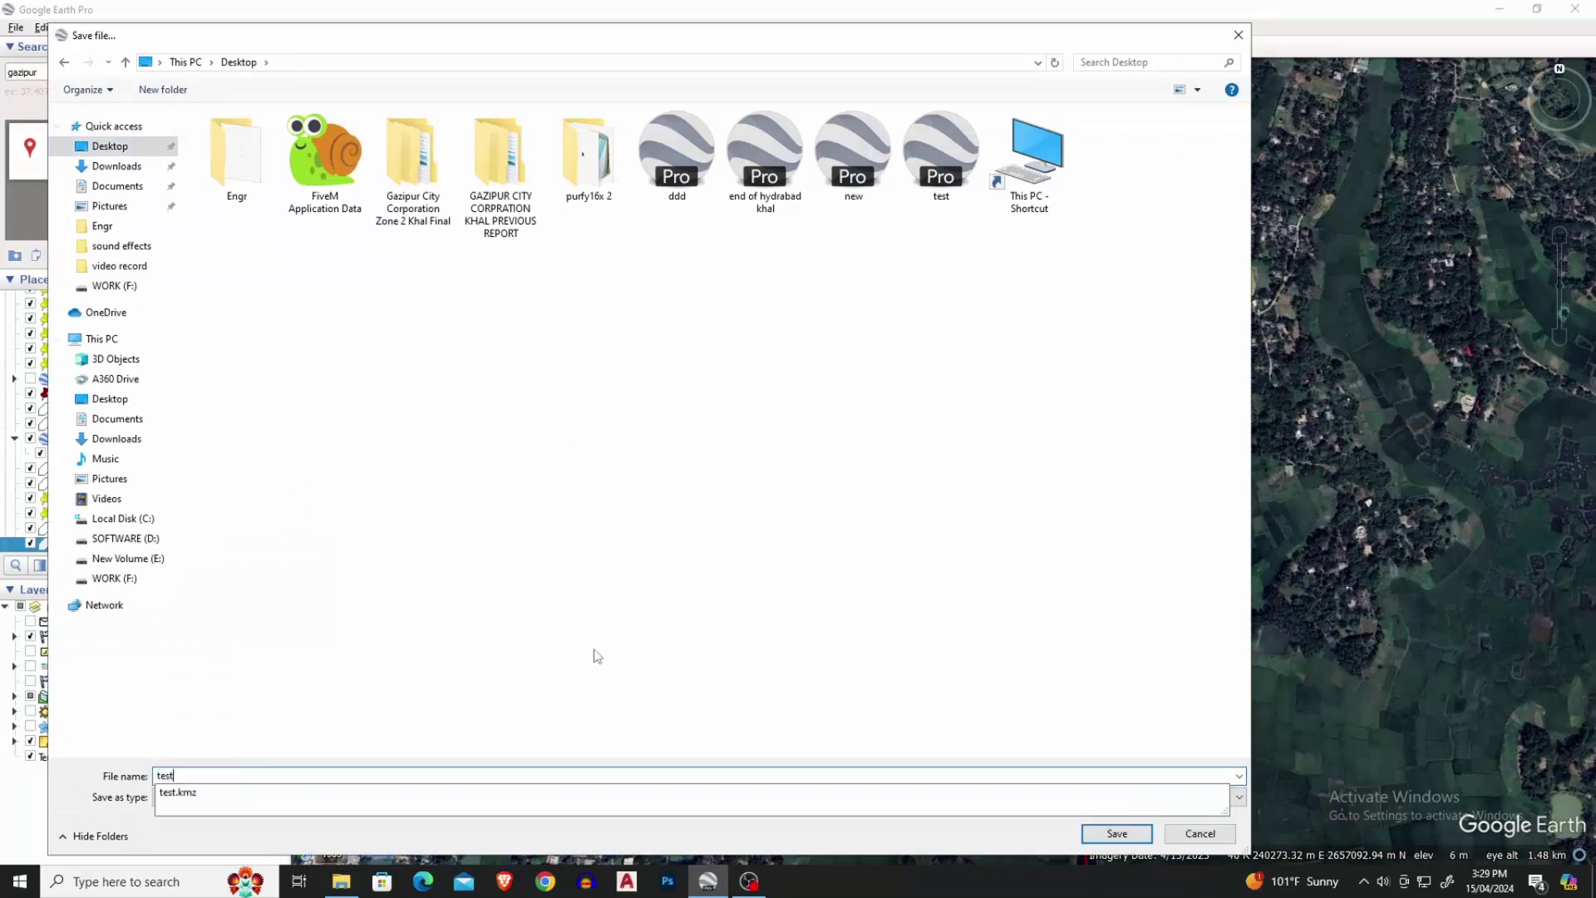
click(1116, 834)
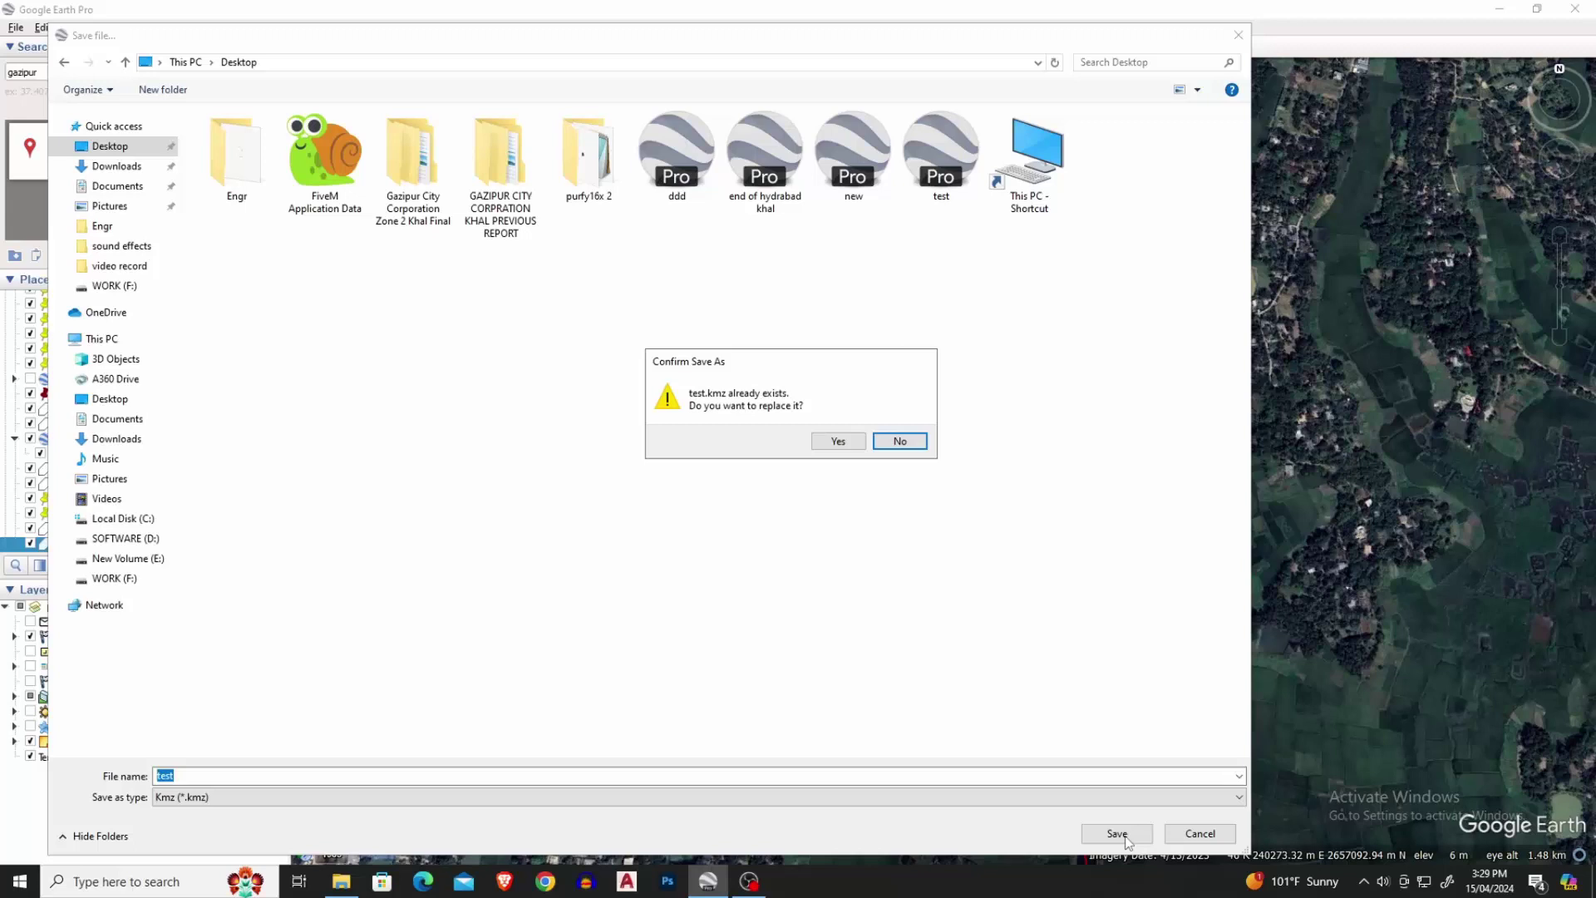
click(900, 441)
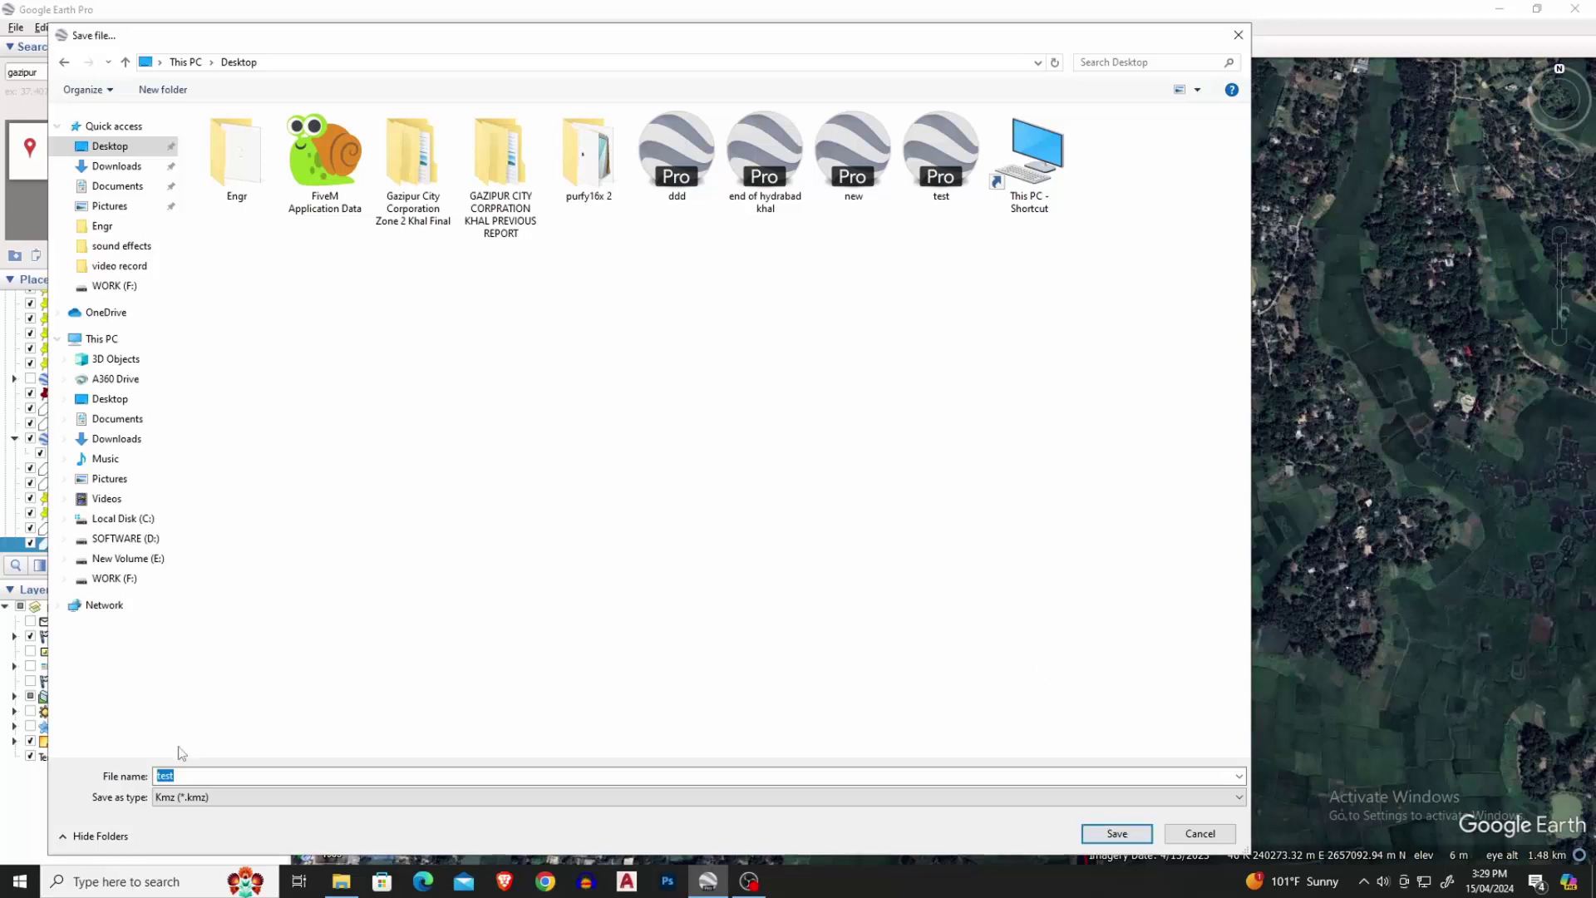
click(211, 777)
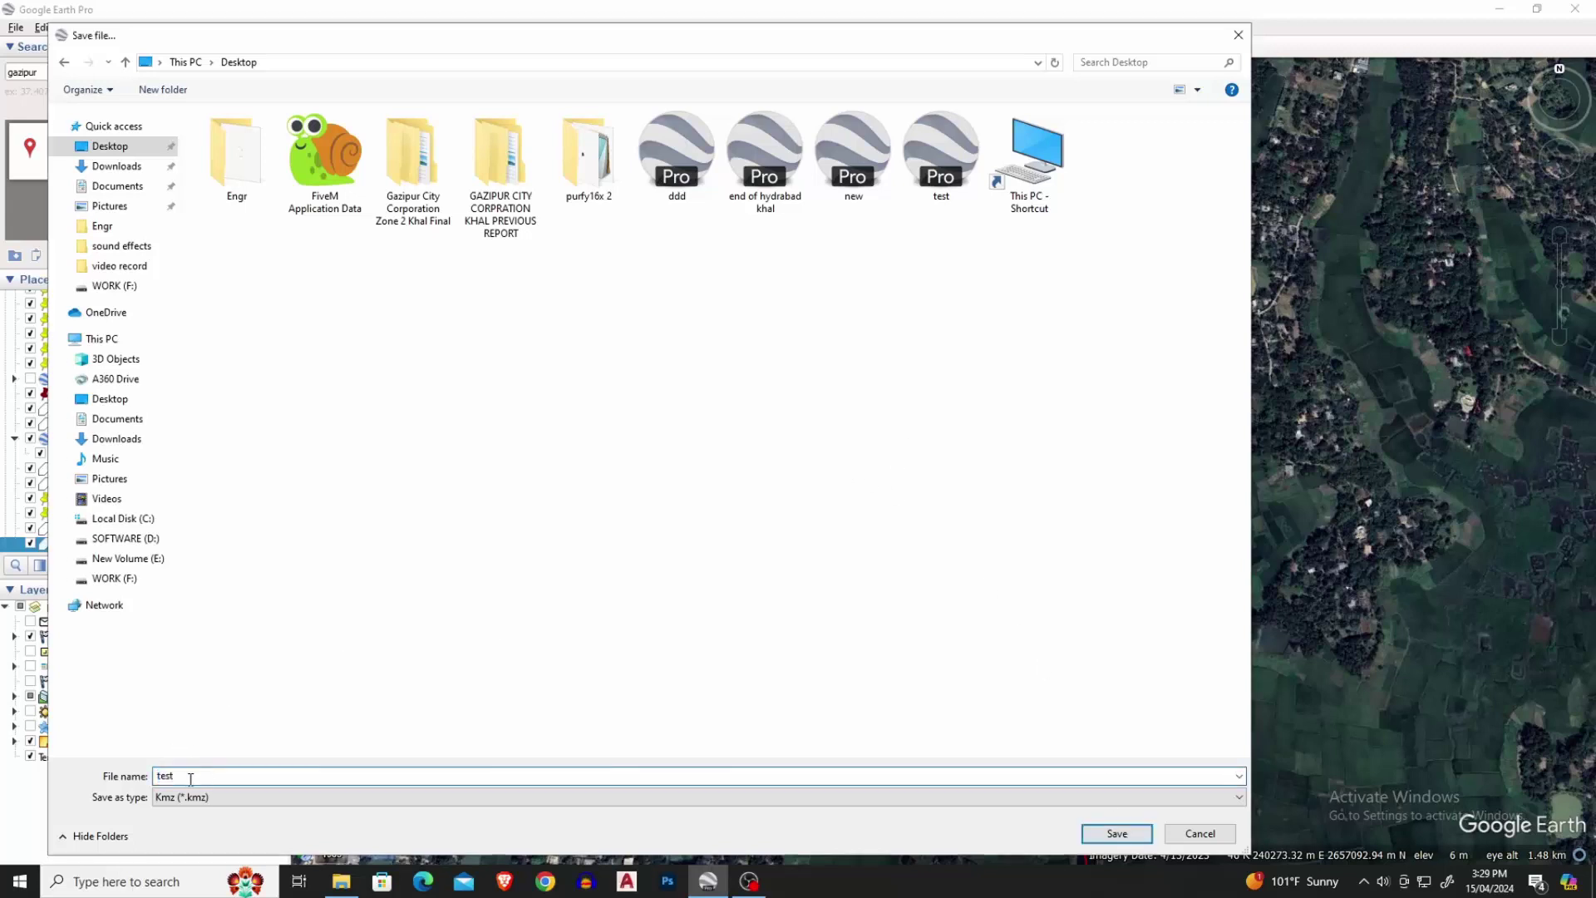
text(.1)
click(1116, 834)
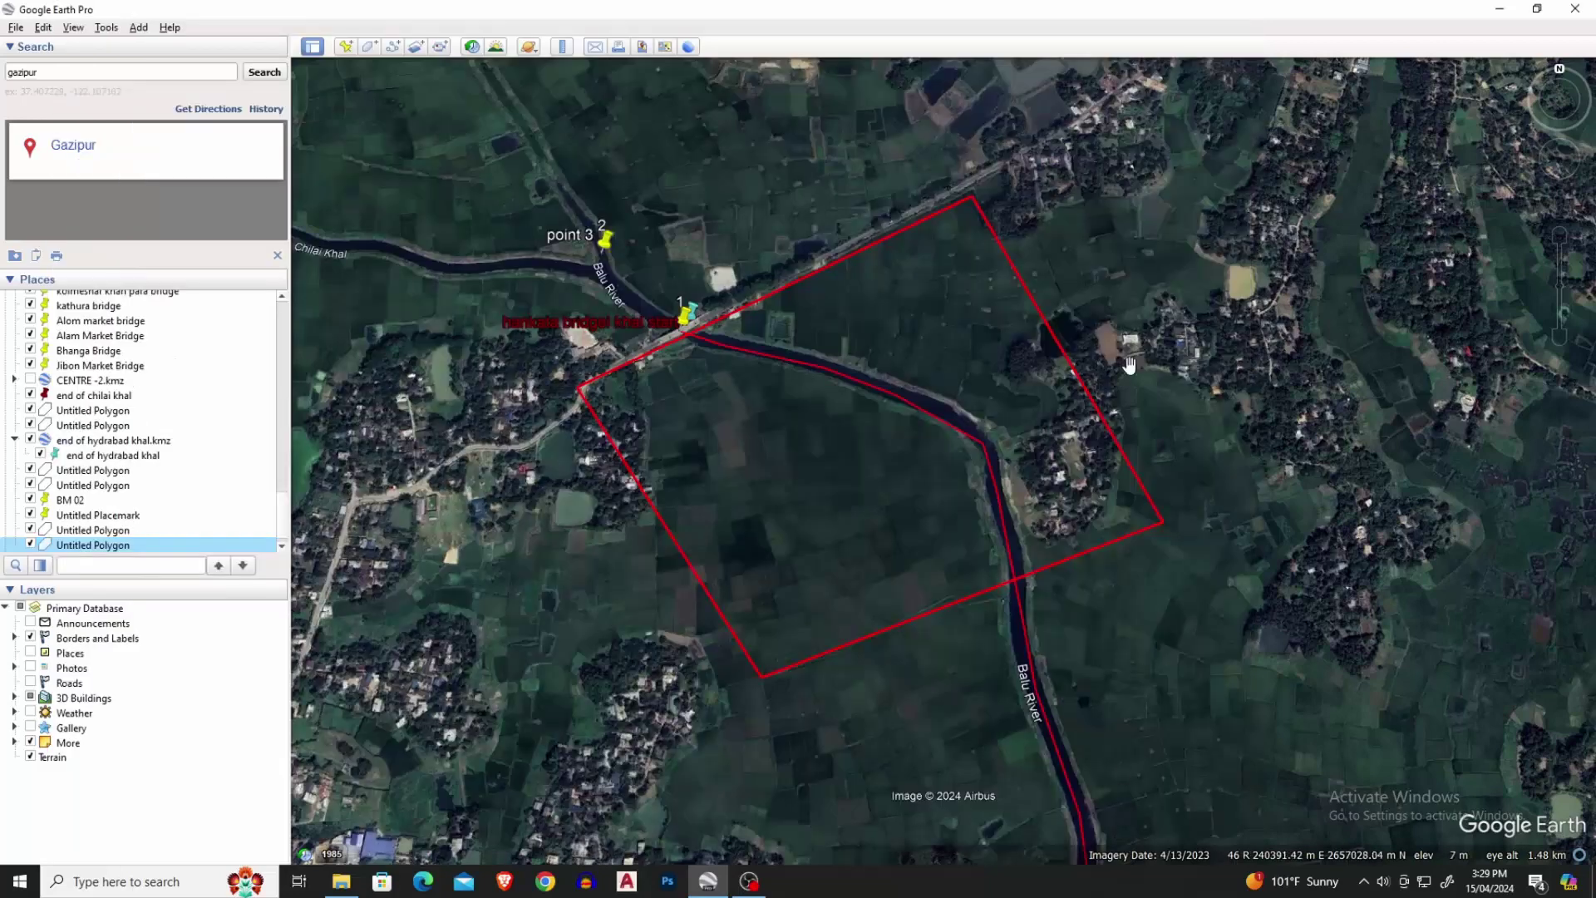
Close Google Earth, start QGIS, and add the PolygonZ layer from test.1.kmz.
click(1500, 9)
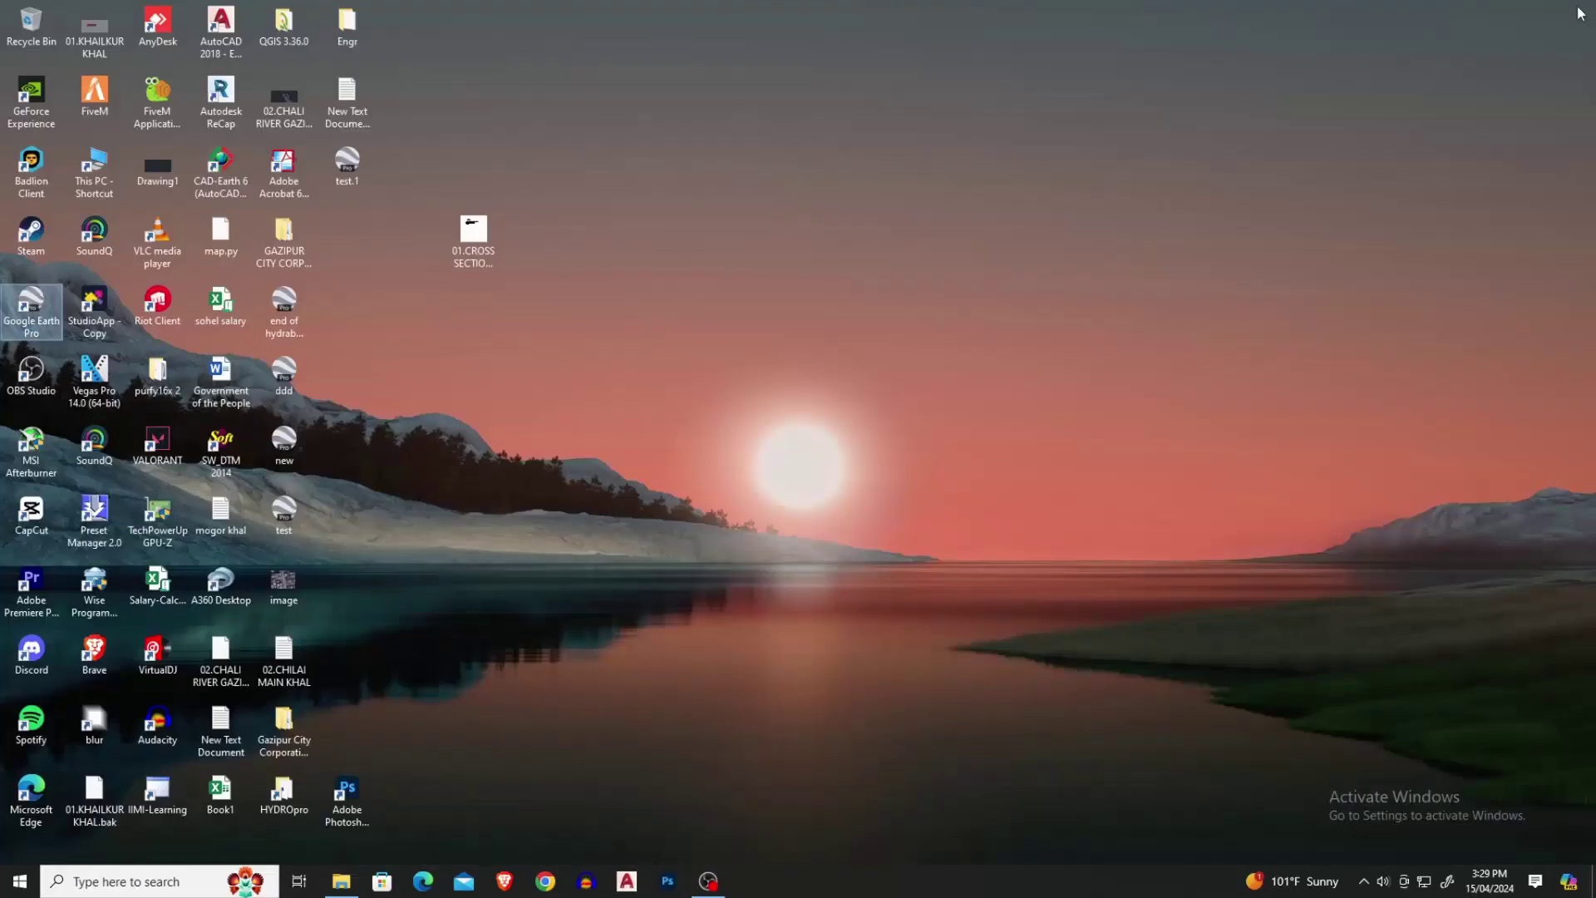
click(21, 882)
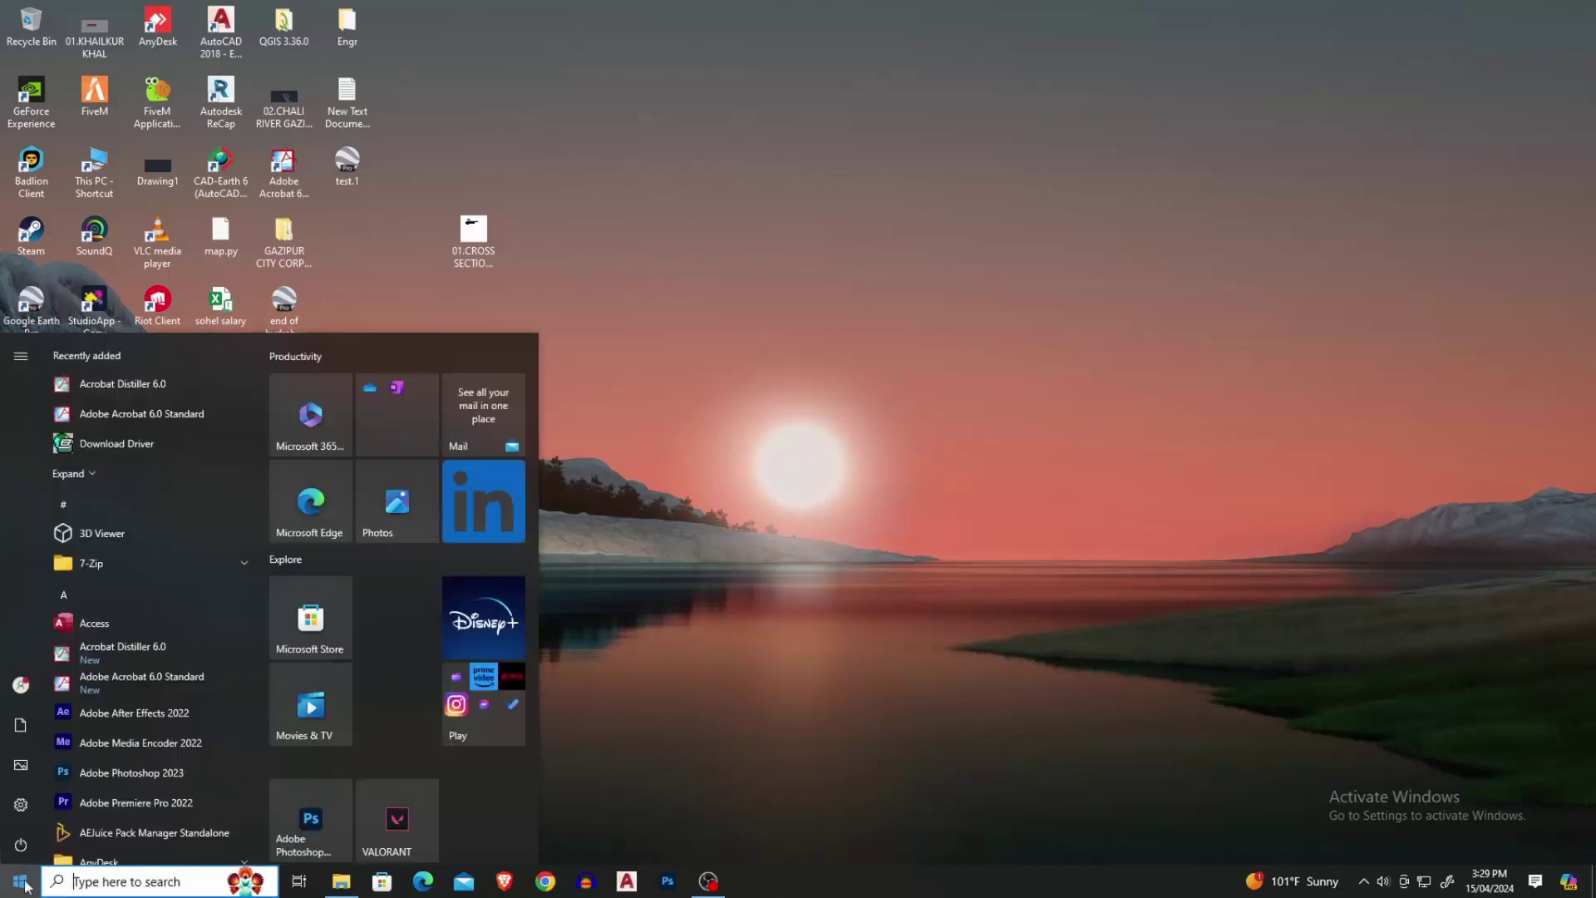
text(q)
click(139, 430)
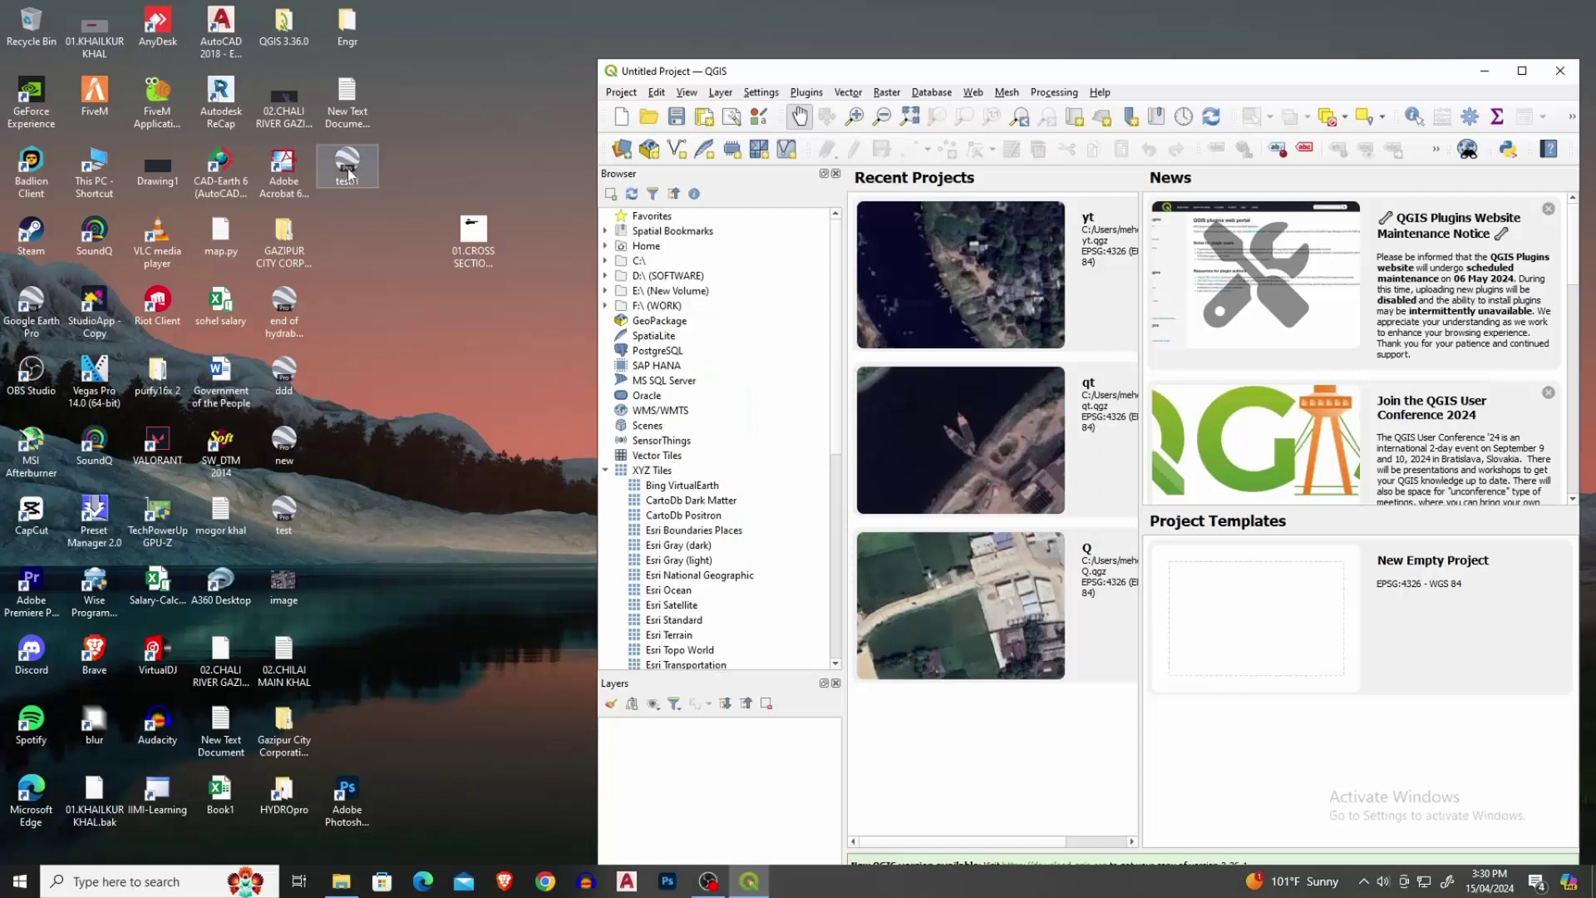
drag(348, 169, 965, 719)
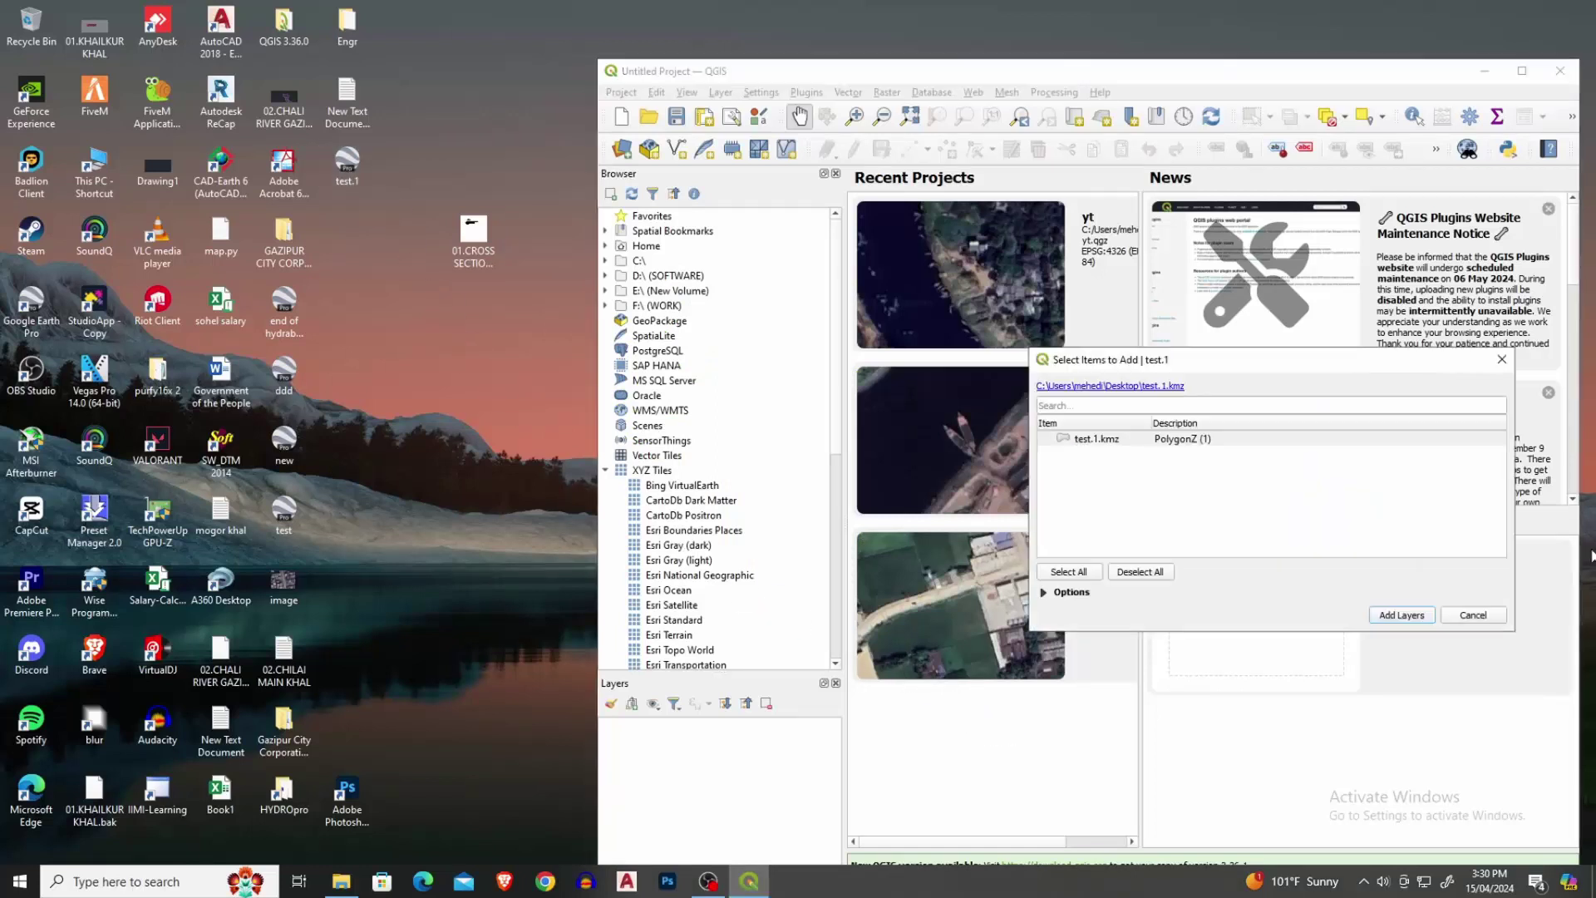
click(1174, 444)
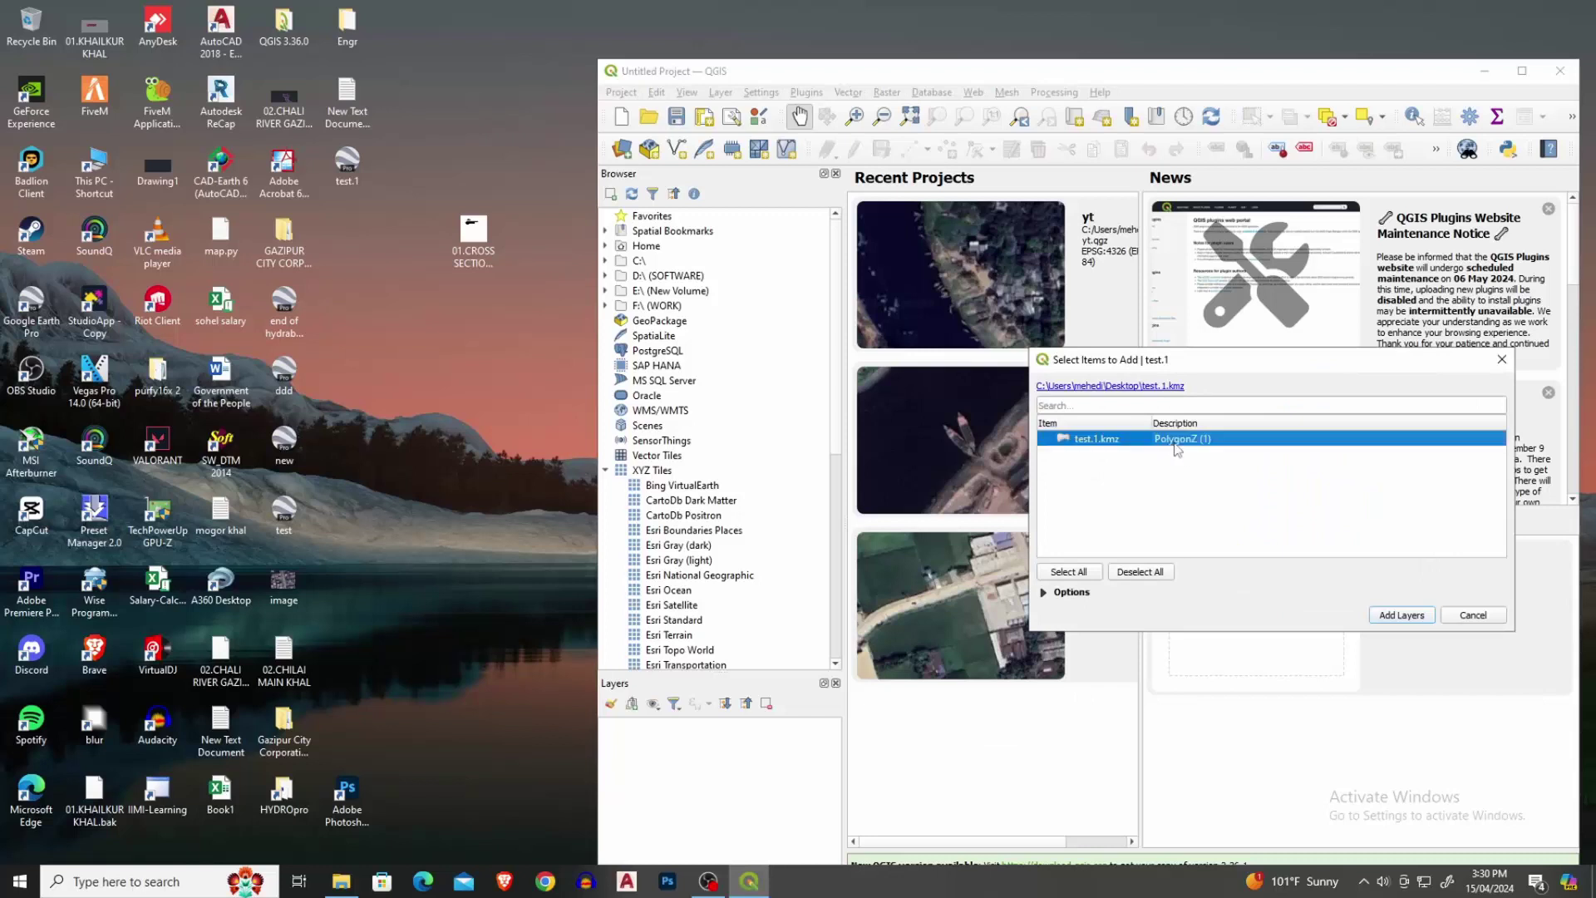
click(1400, 615)
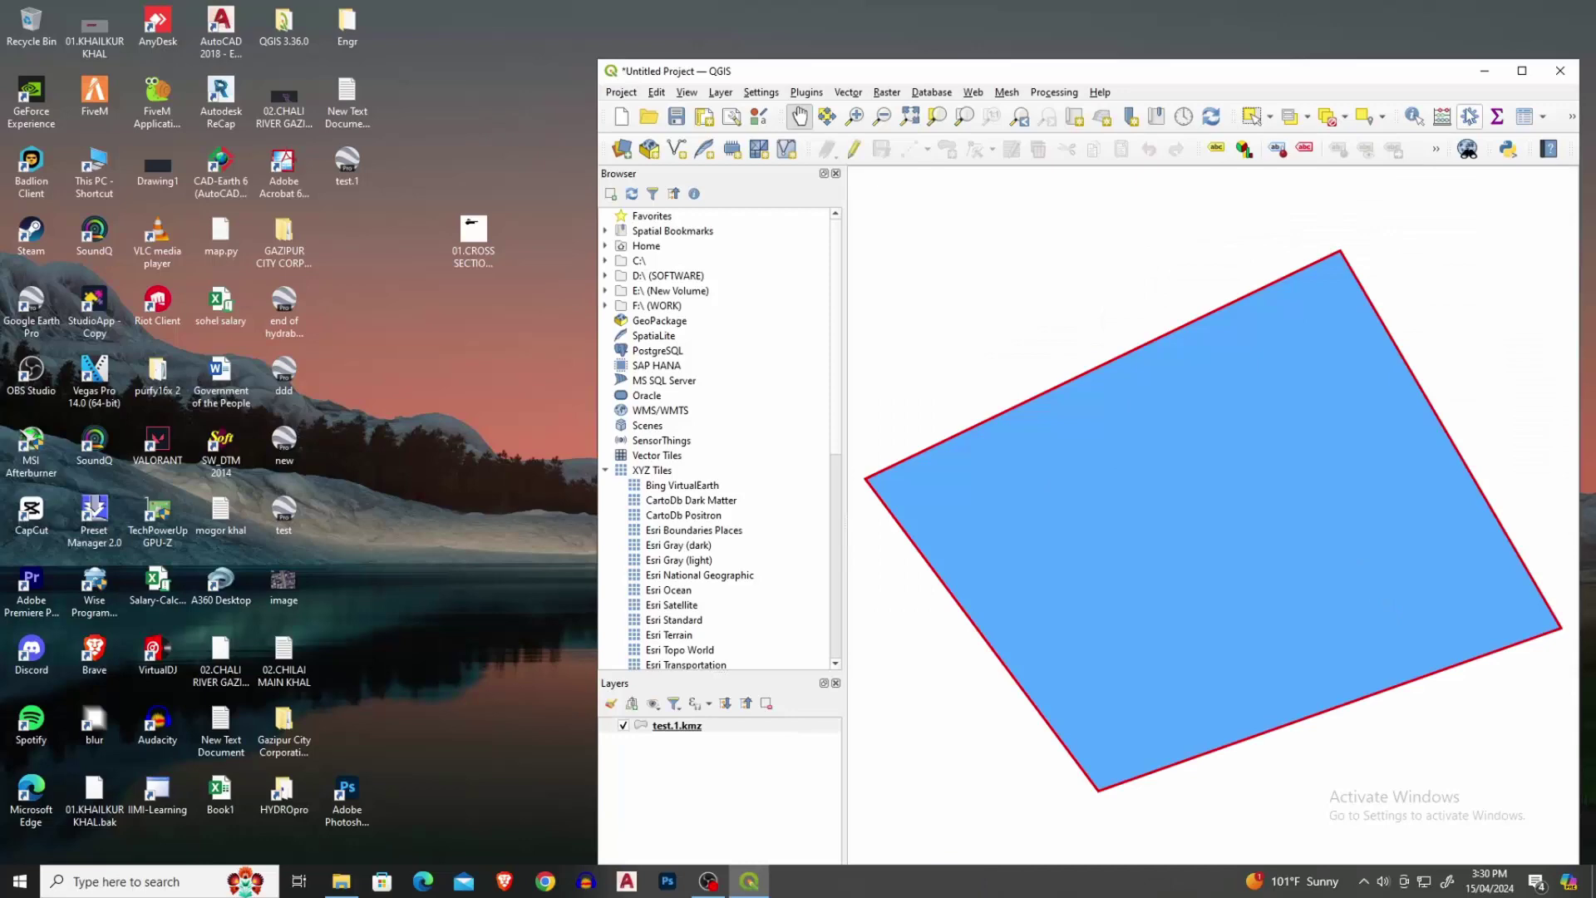
Maximize QGIS and place the Google Satellite XYZ tiles layer above test.1.kmz.
click(1522, 71)
scroll(45, 478, down, 2)
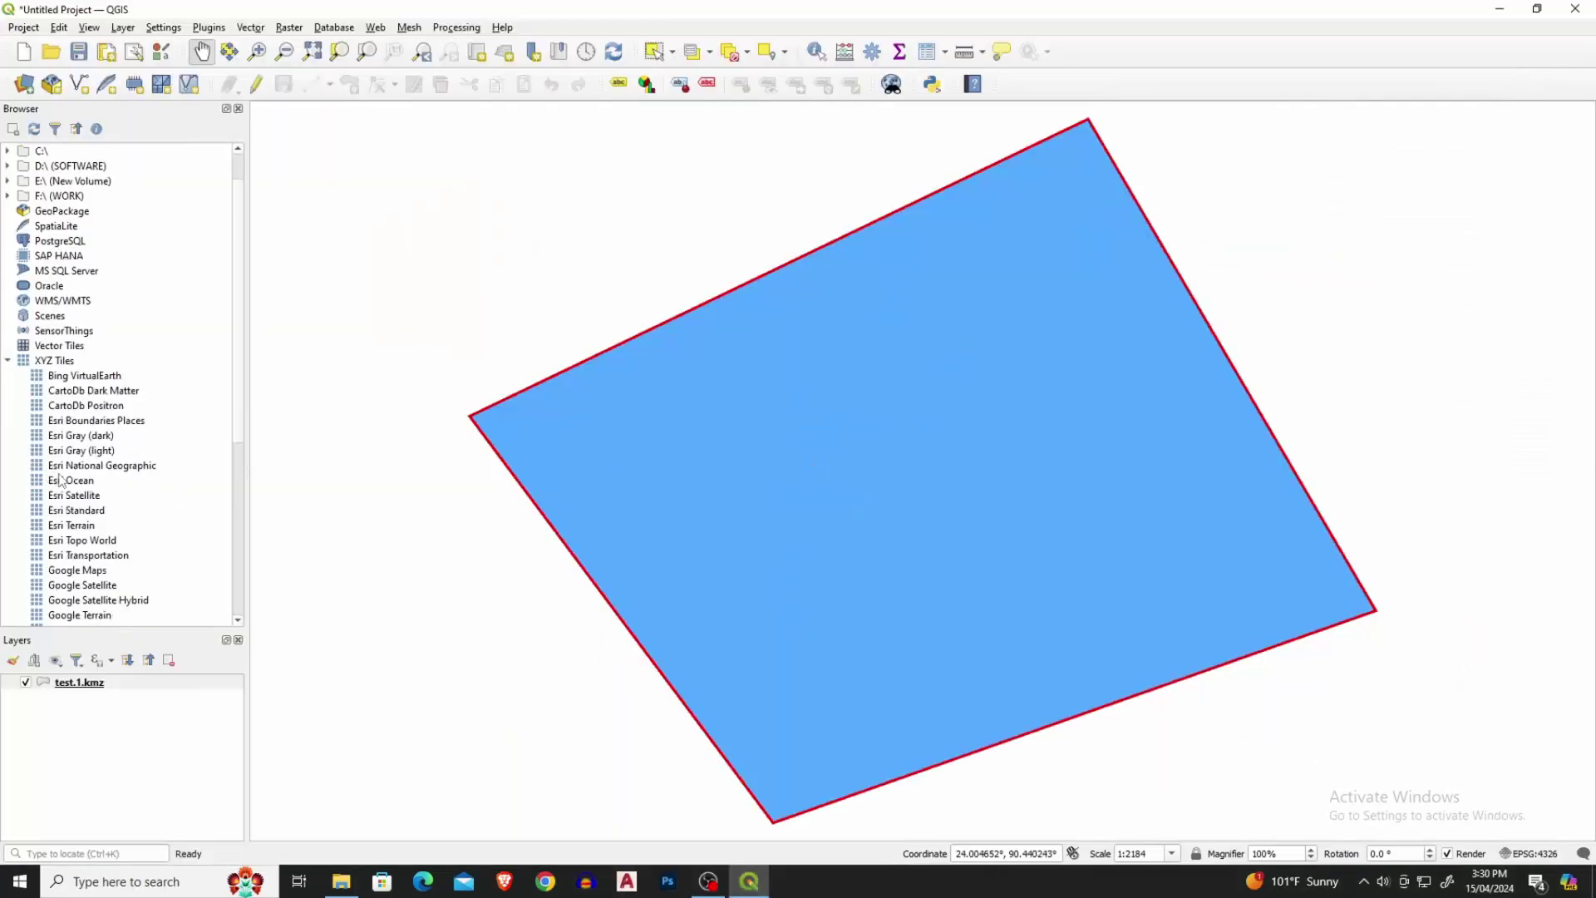
scroll(63, 487, down, 2)
scroll(81, 506, down, 2)
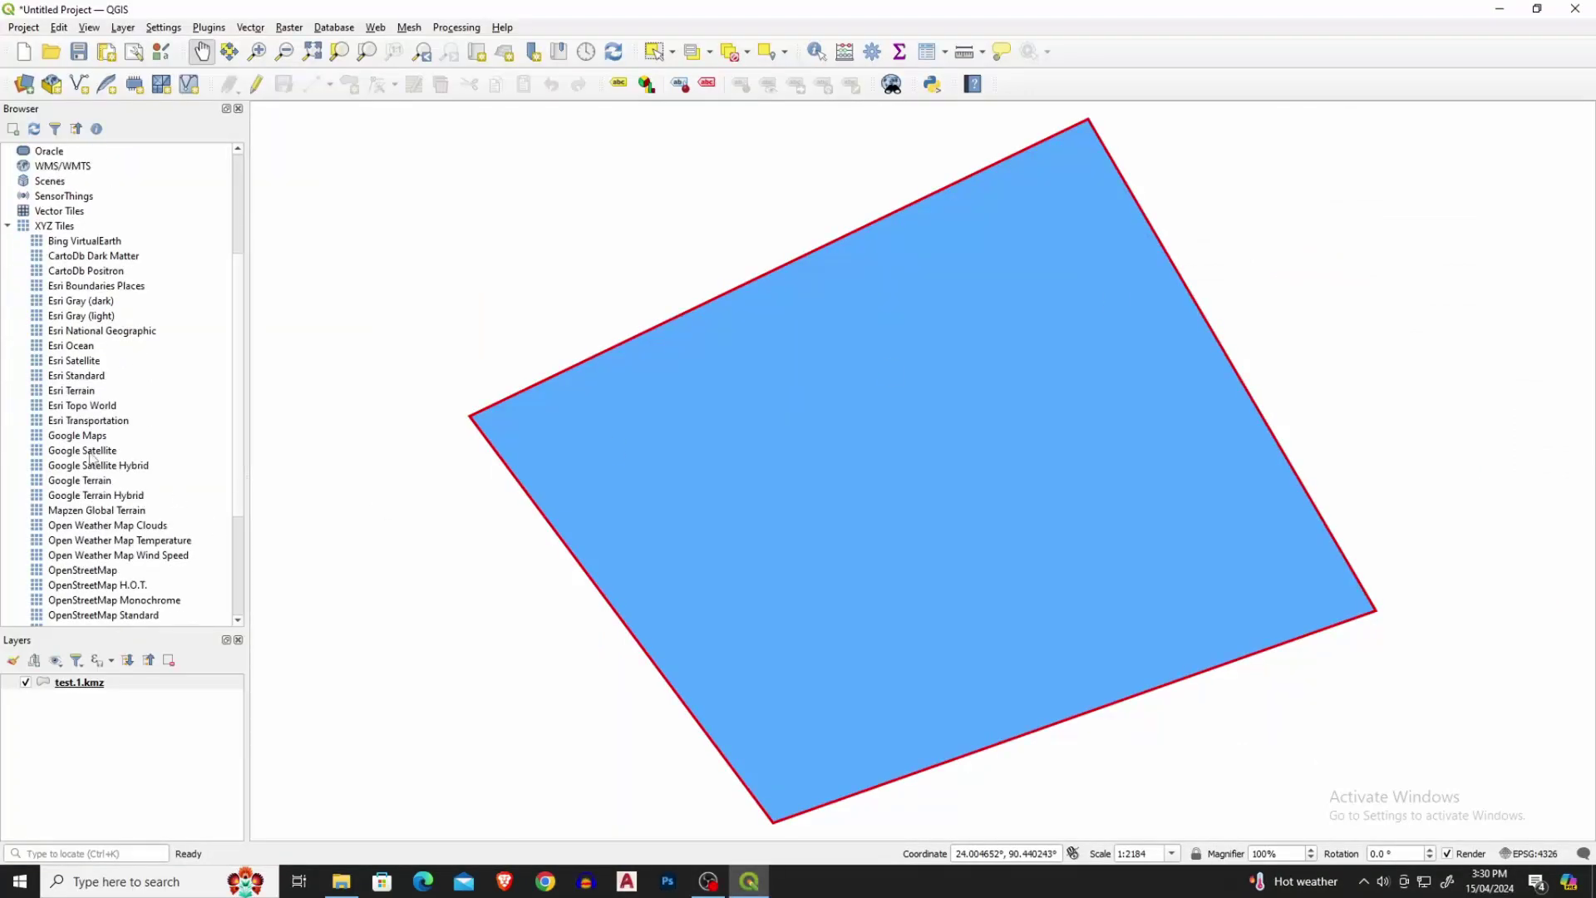
drag(87, 452, 86, 723)
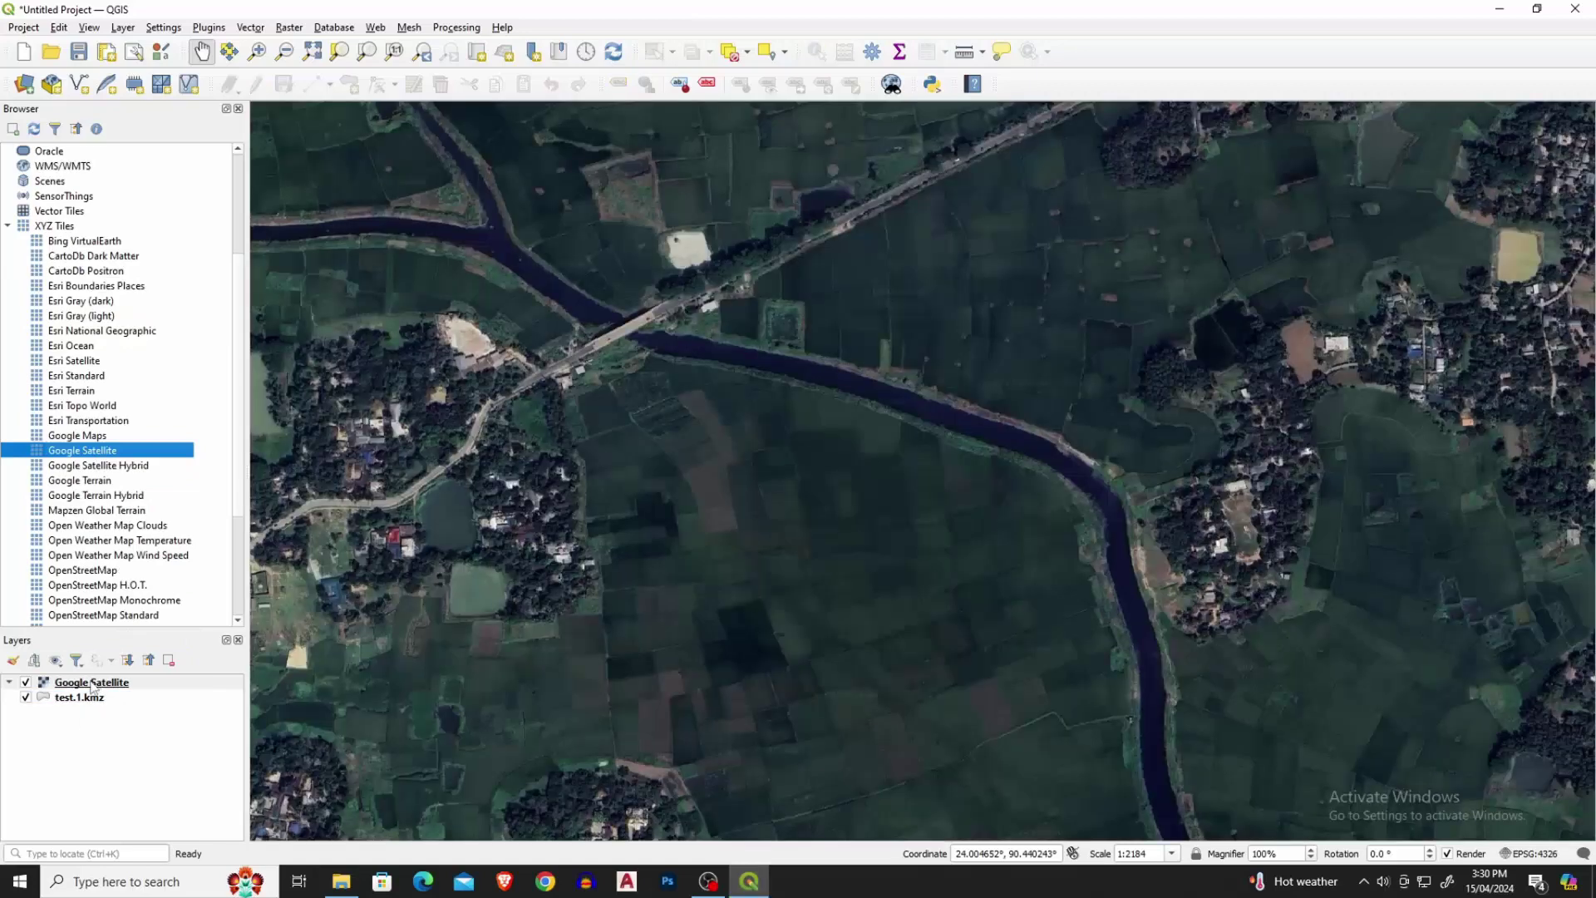
drag(91, 684, 88, 724)
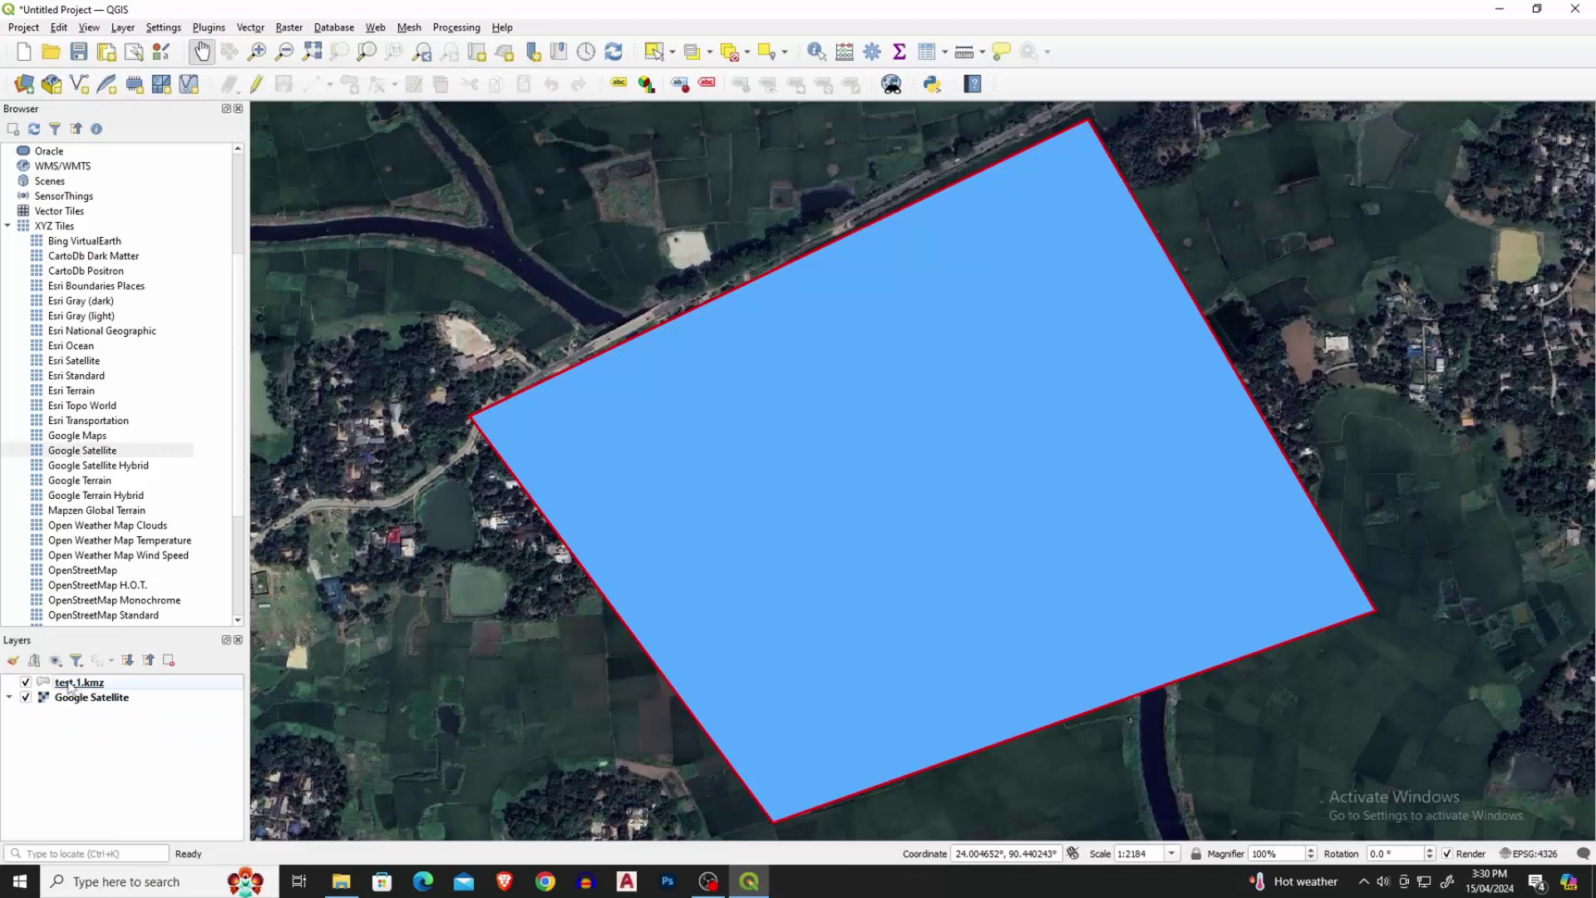
drag(92, 698, 90, 679)
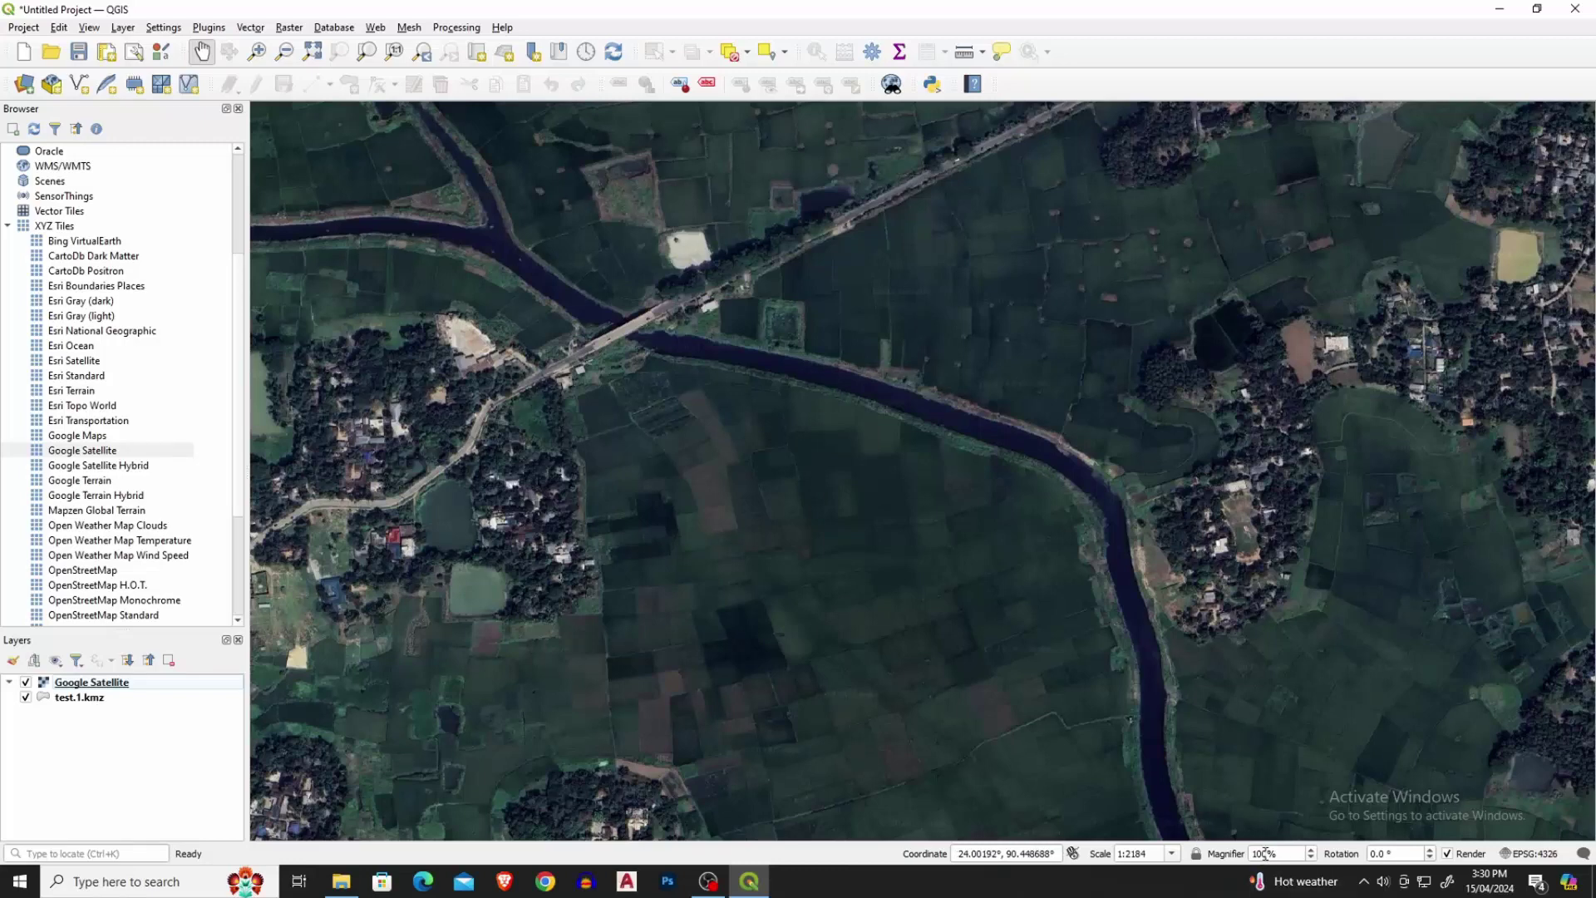
click(1297, 882)
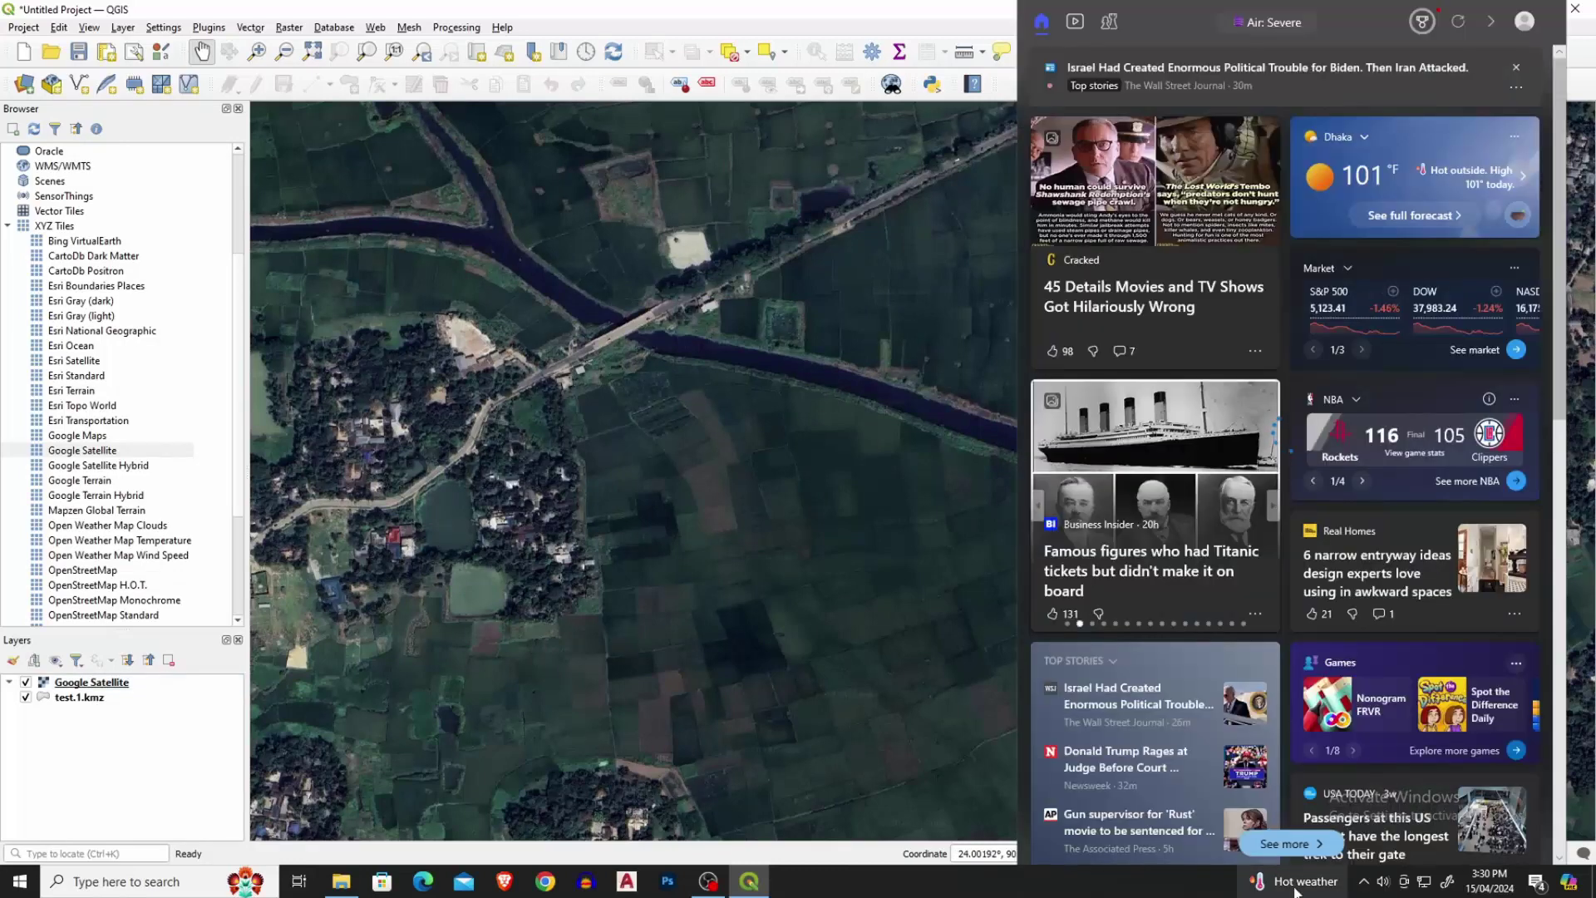
scroll(856, 617, down, 1)
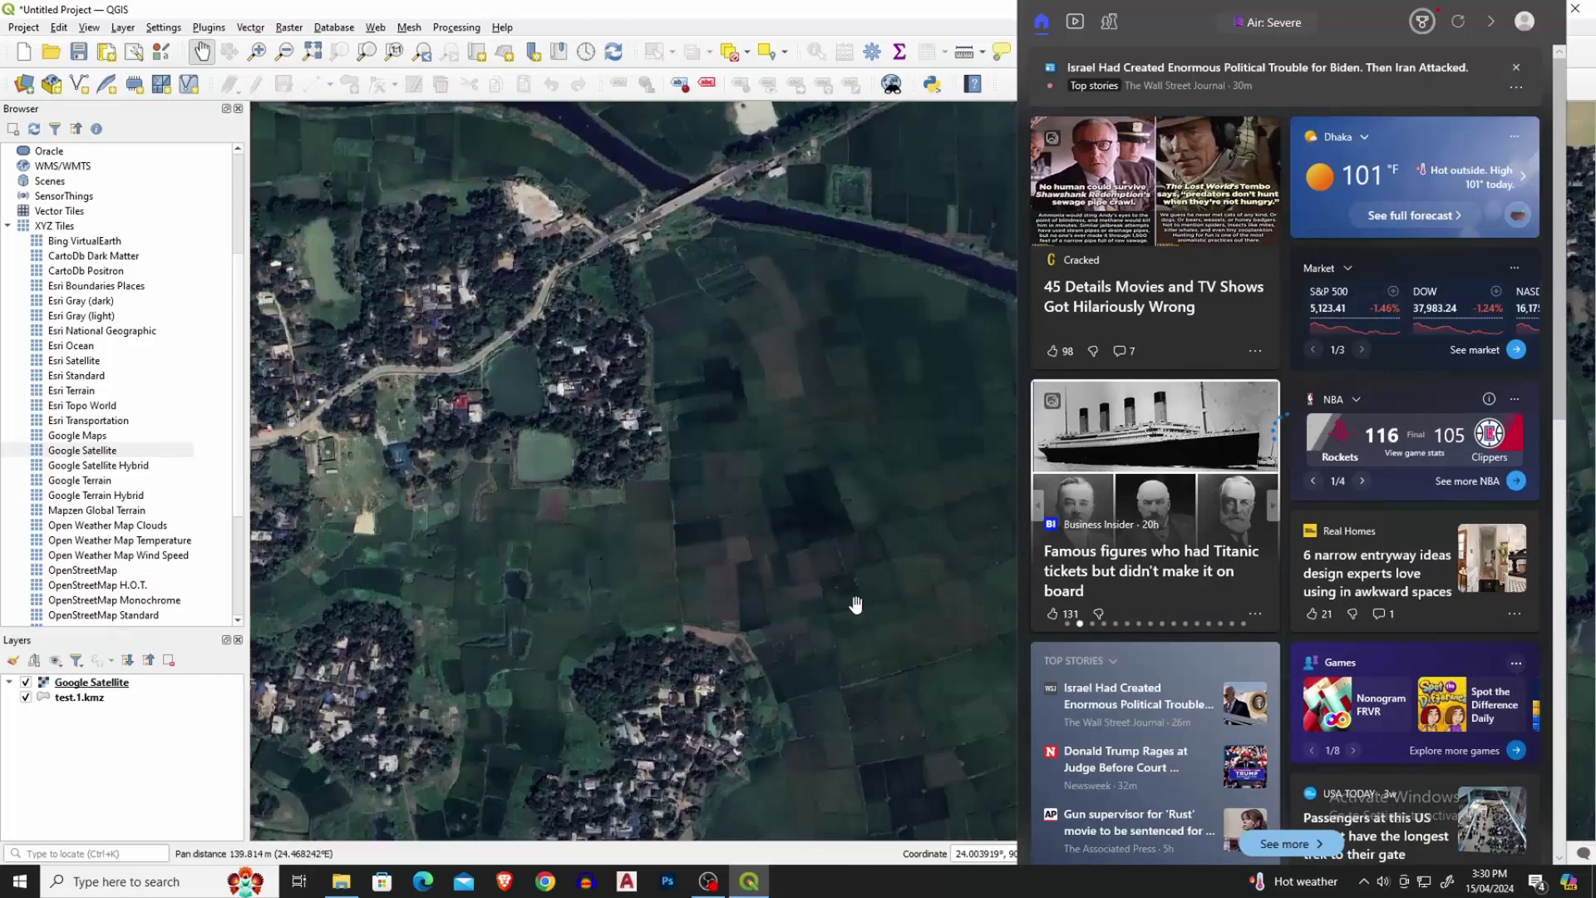
scroll(853, 600, up, 1)
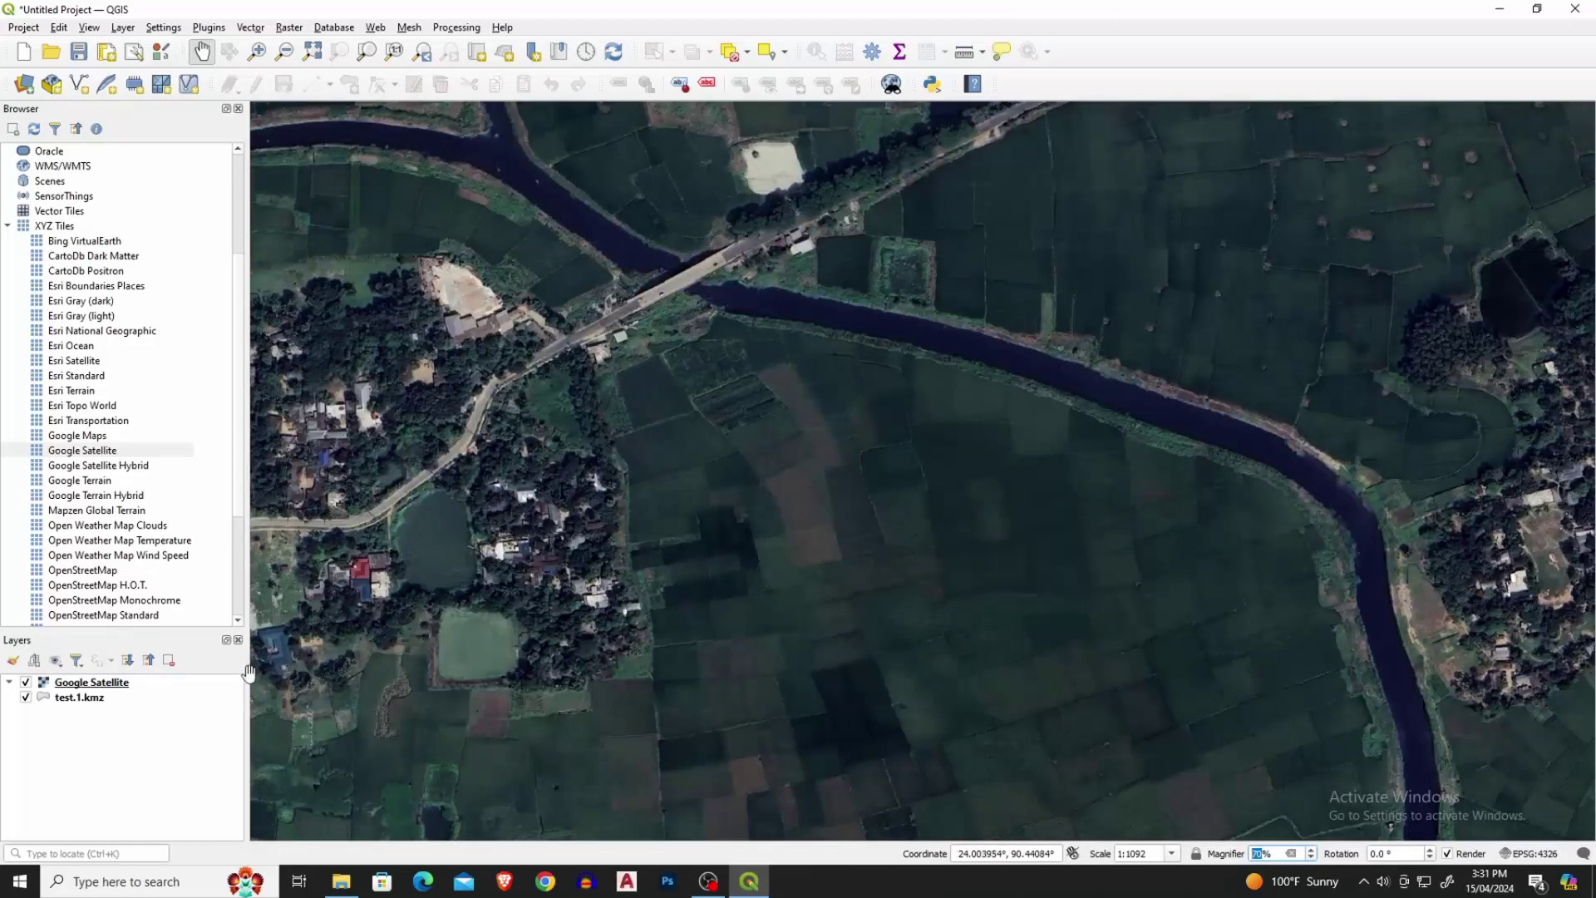
Export Google Satellite via Save As with Create VRT and Add saved file to map unchecked.
click(90, 685)
right_click(78, 687)
mouse_move(210, 612)
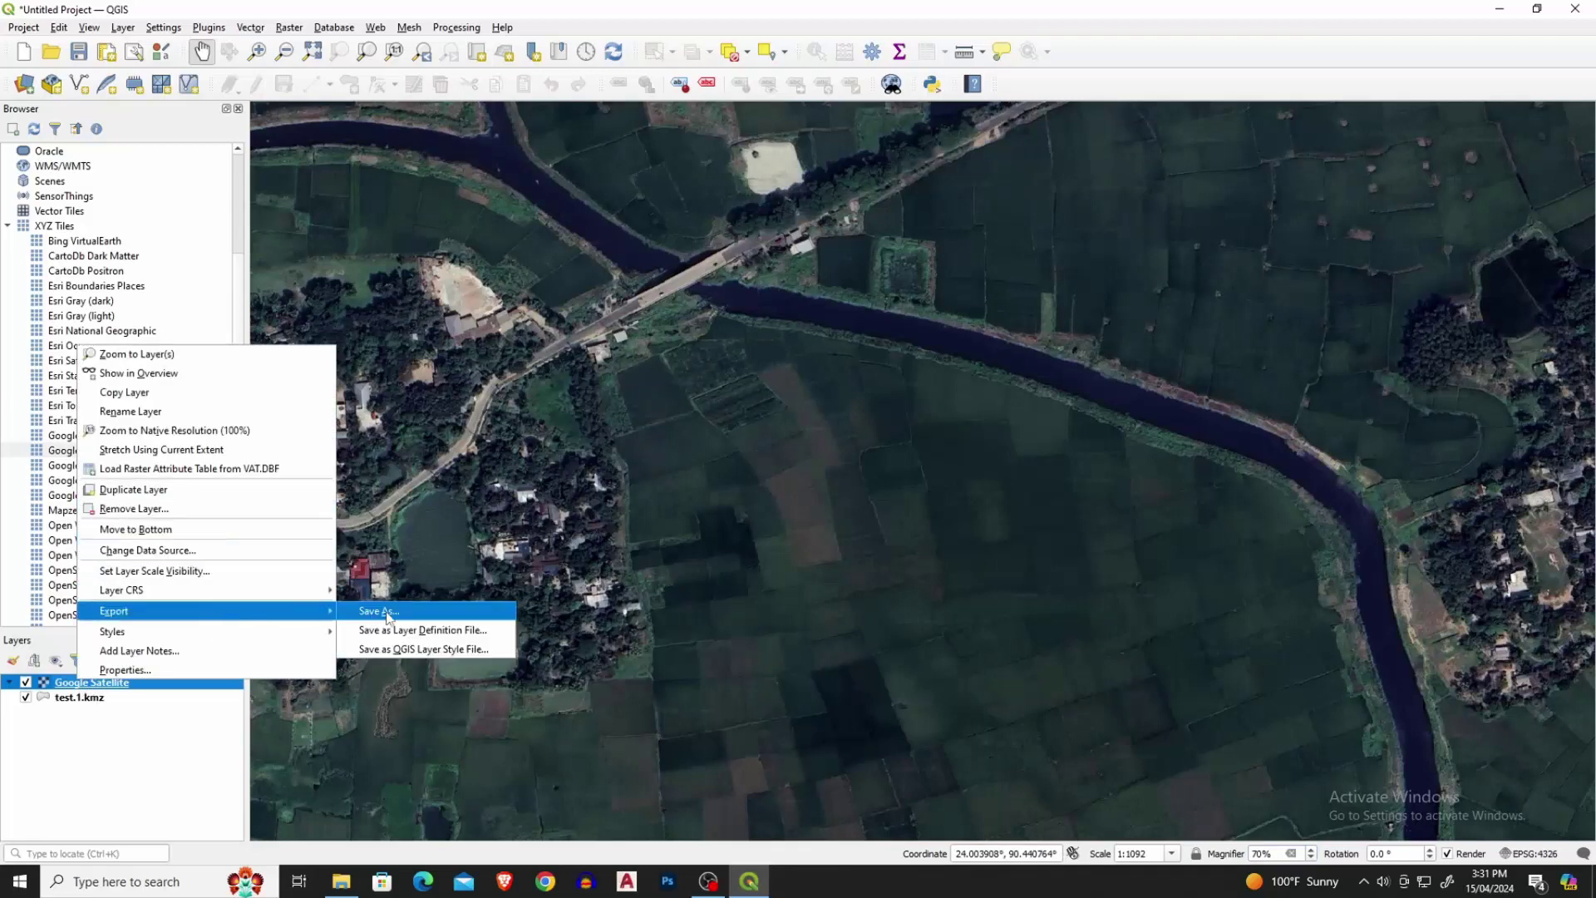
click(378, 612)
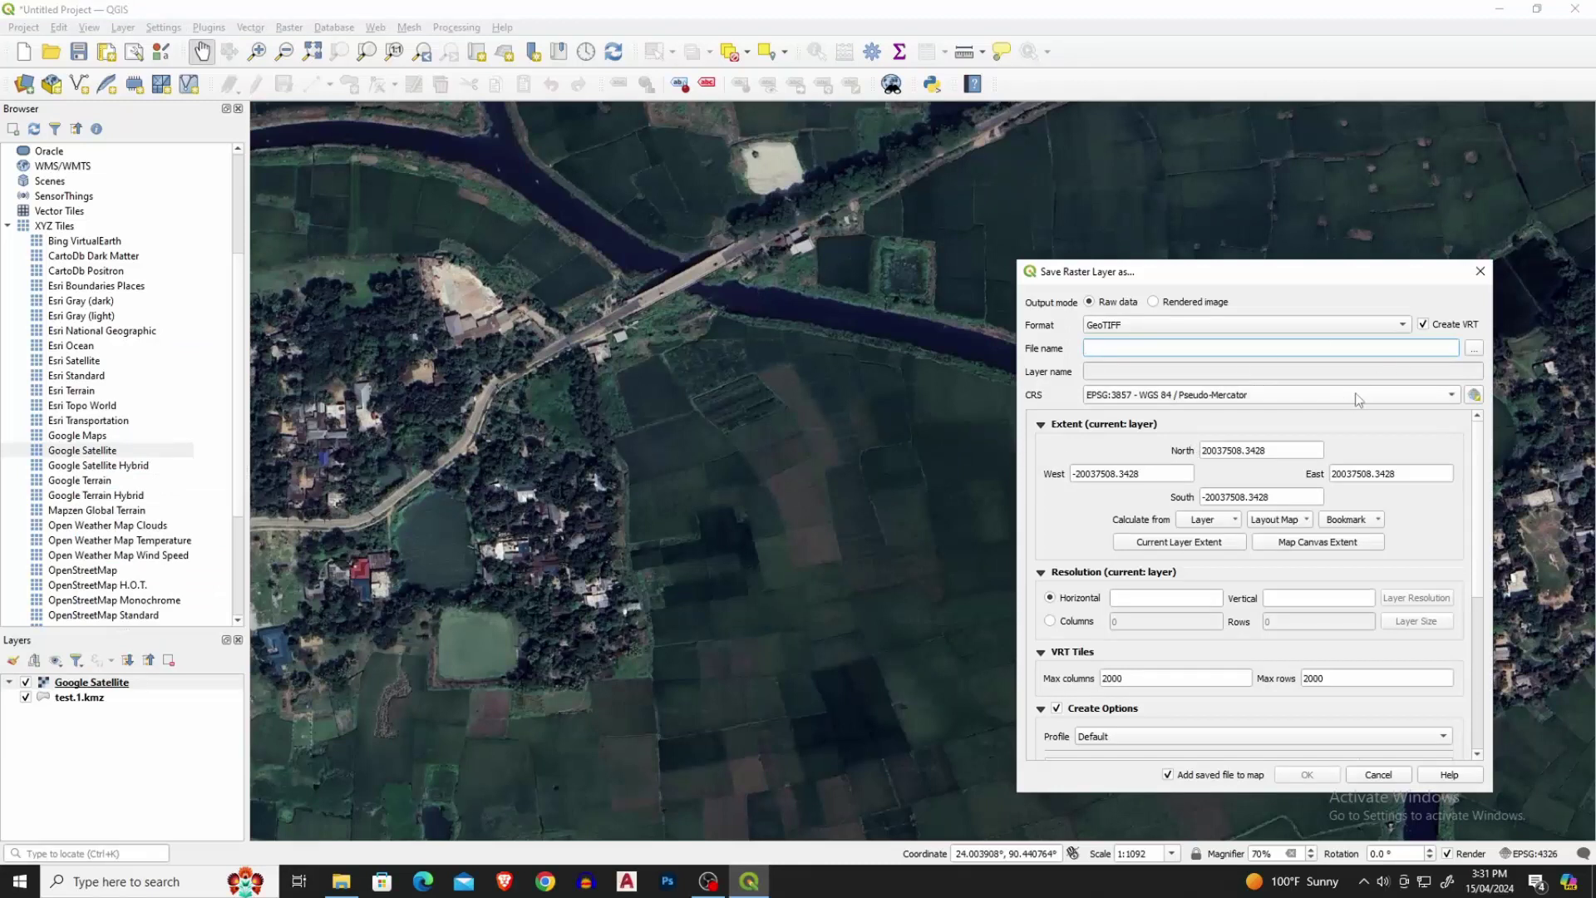
click(1423, 324)
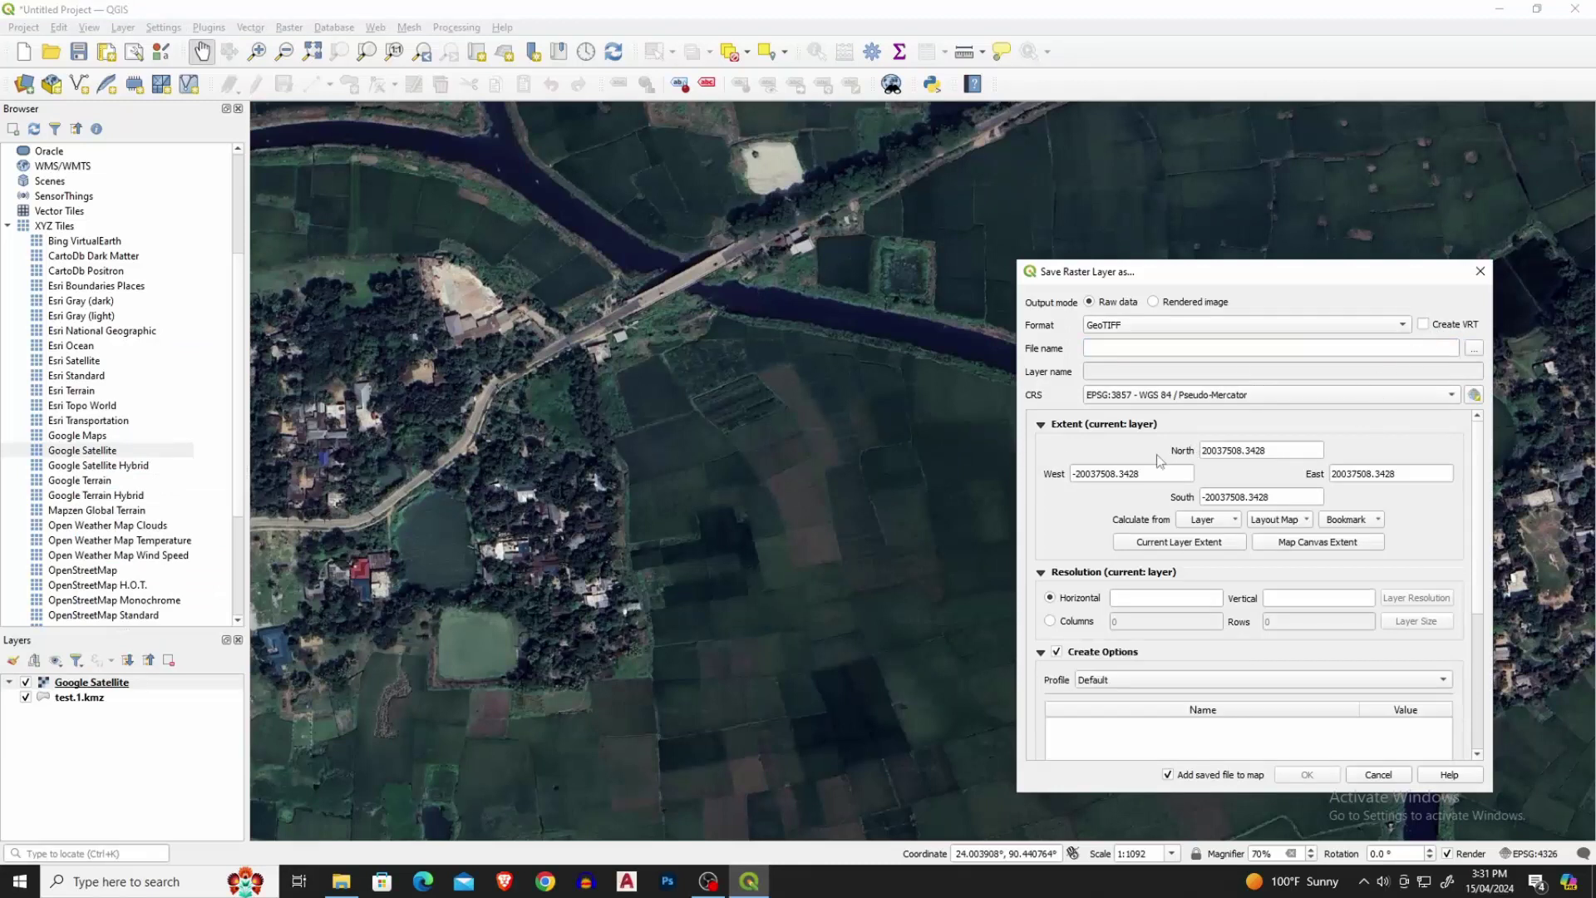
click(1170, 775)
click(1475, 396)
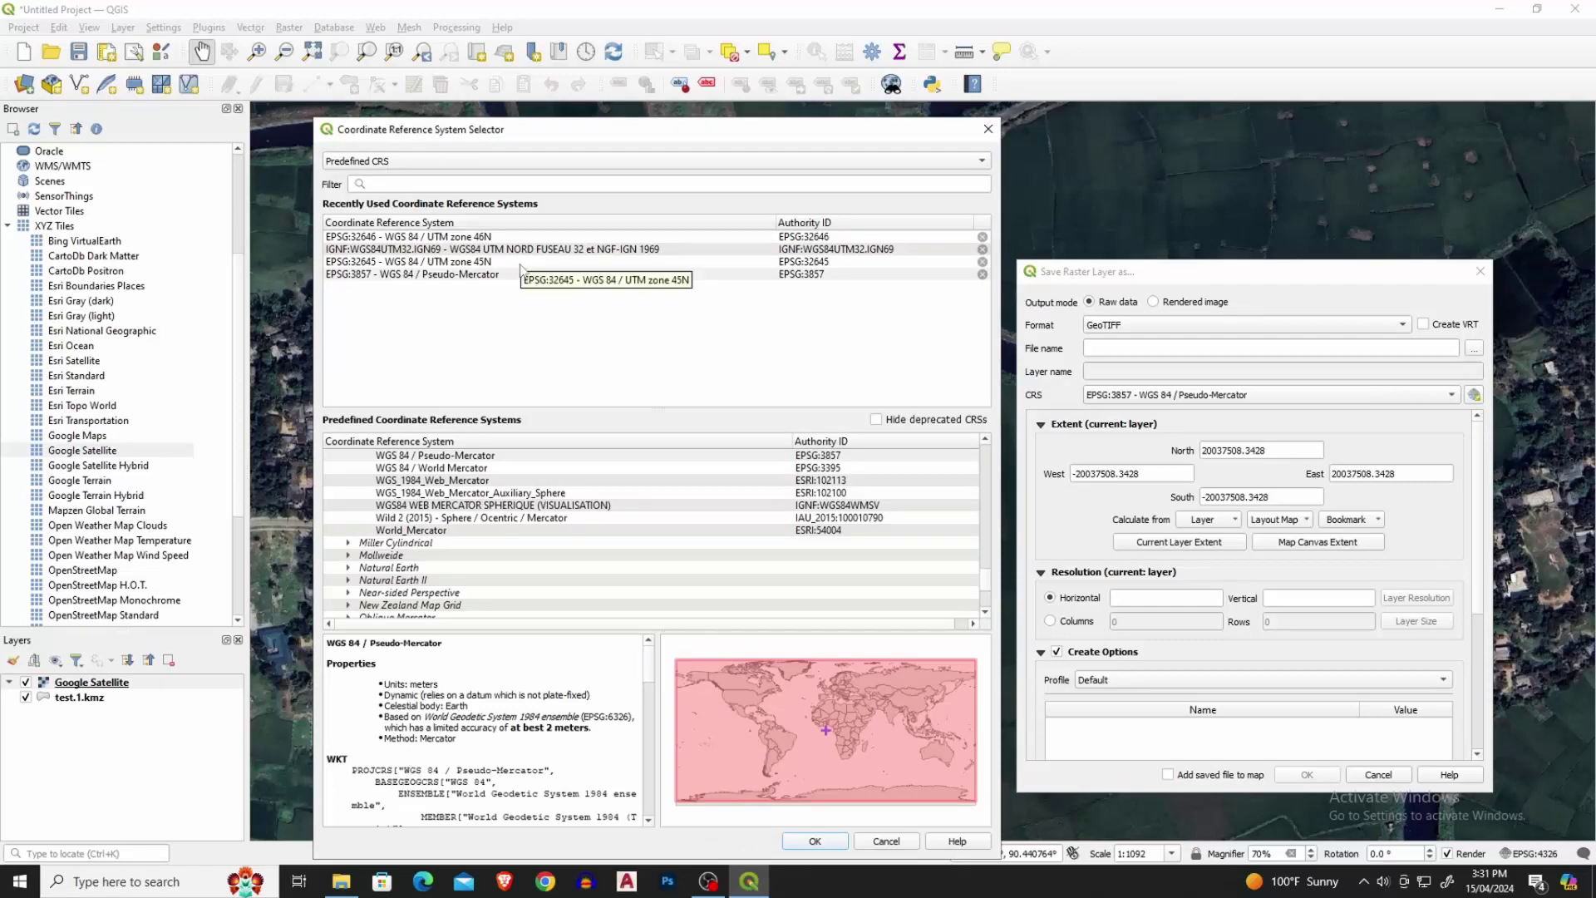
Choose EPSG:32646 – WGS 84 / UTM zone 46N from recent CRSs.
click(482, 238)
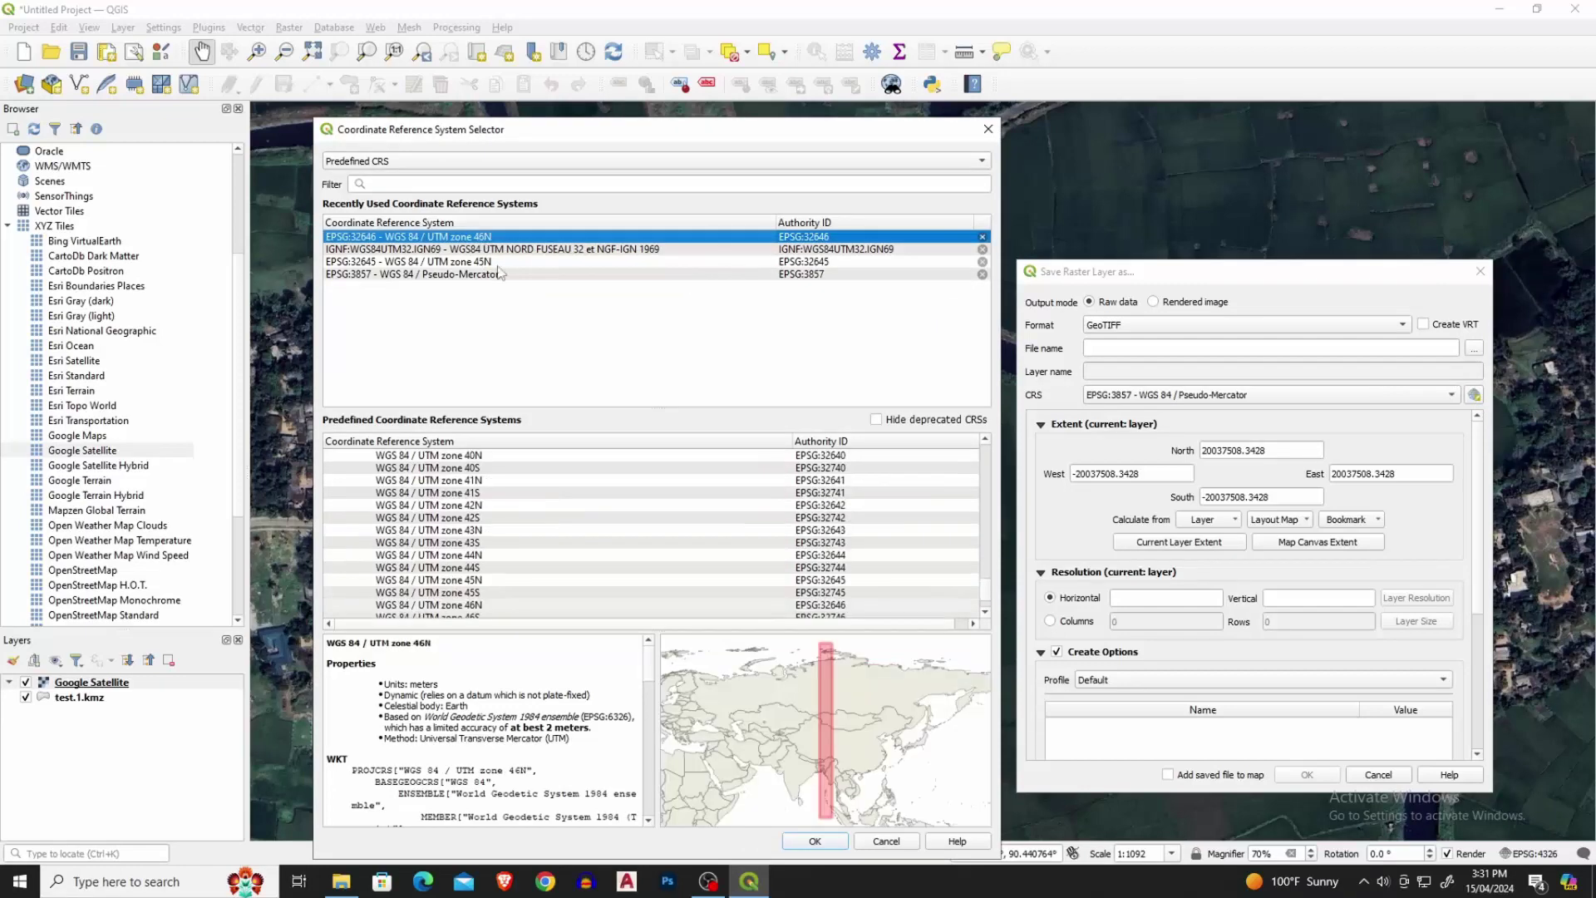
click(816, 841)
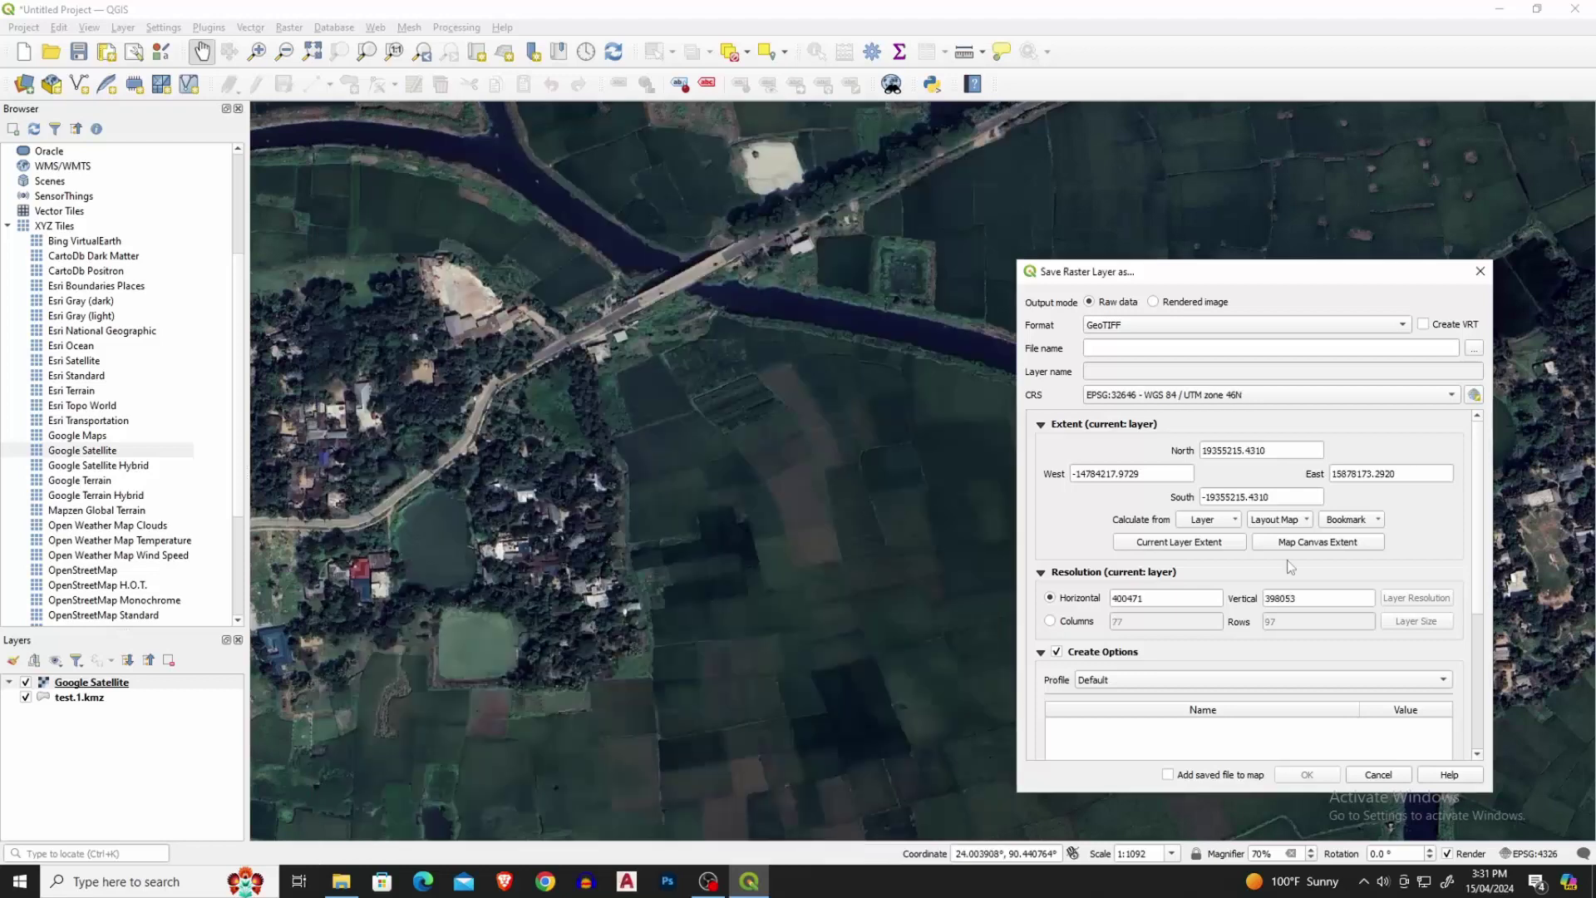
Limit the export to the map view at 0.5 resolution with High Compression.
click(1318, 543)
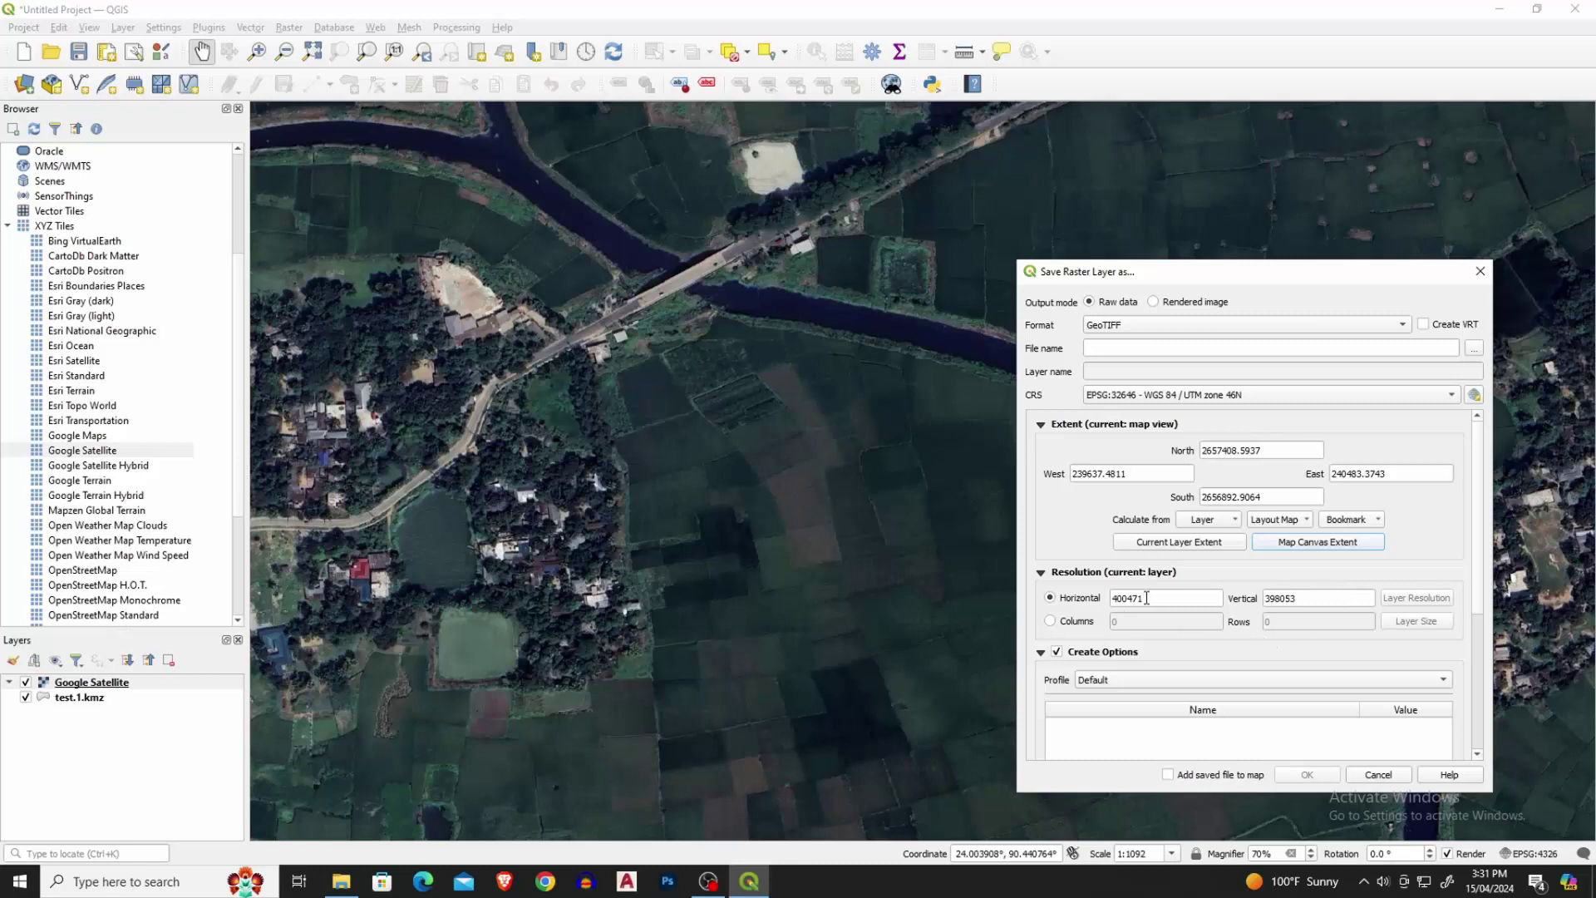
drag(1154, 598, 1112, 598)
text(0.50)
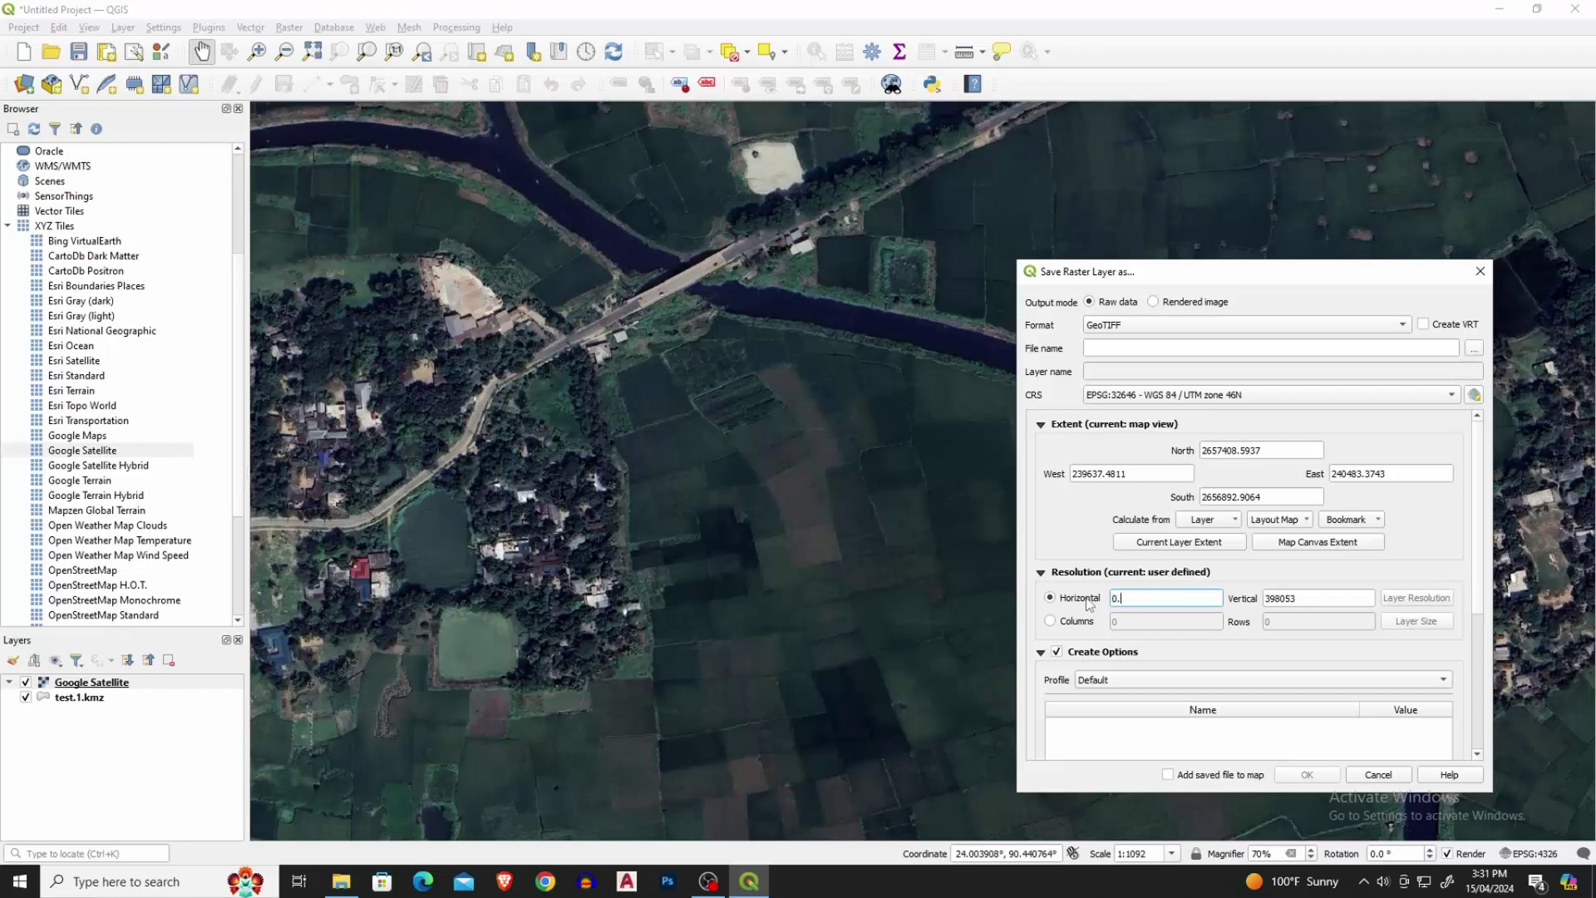
double_click(1332, 598)
text(0.50)
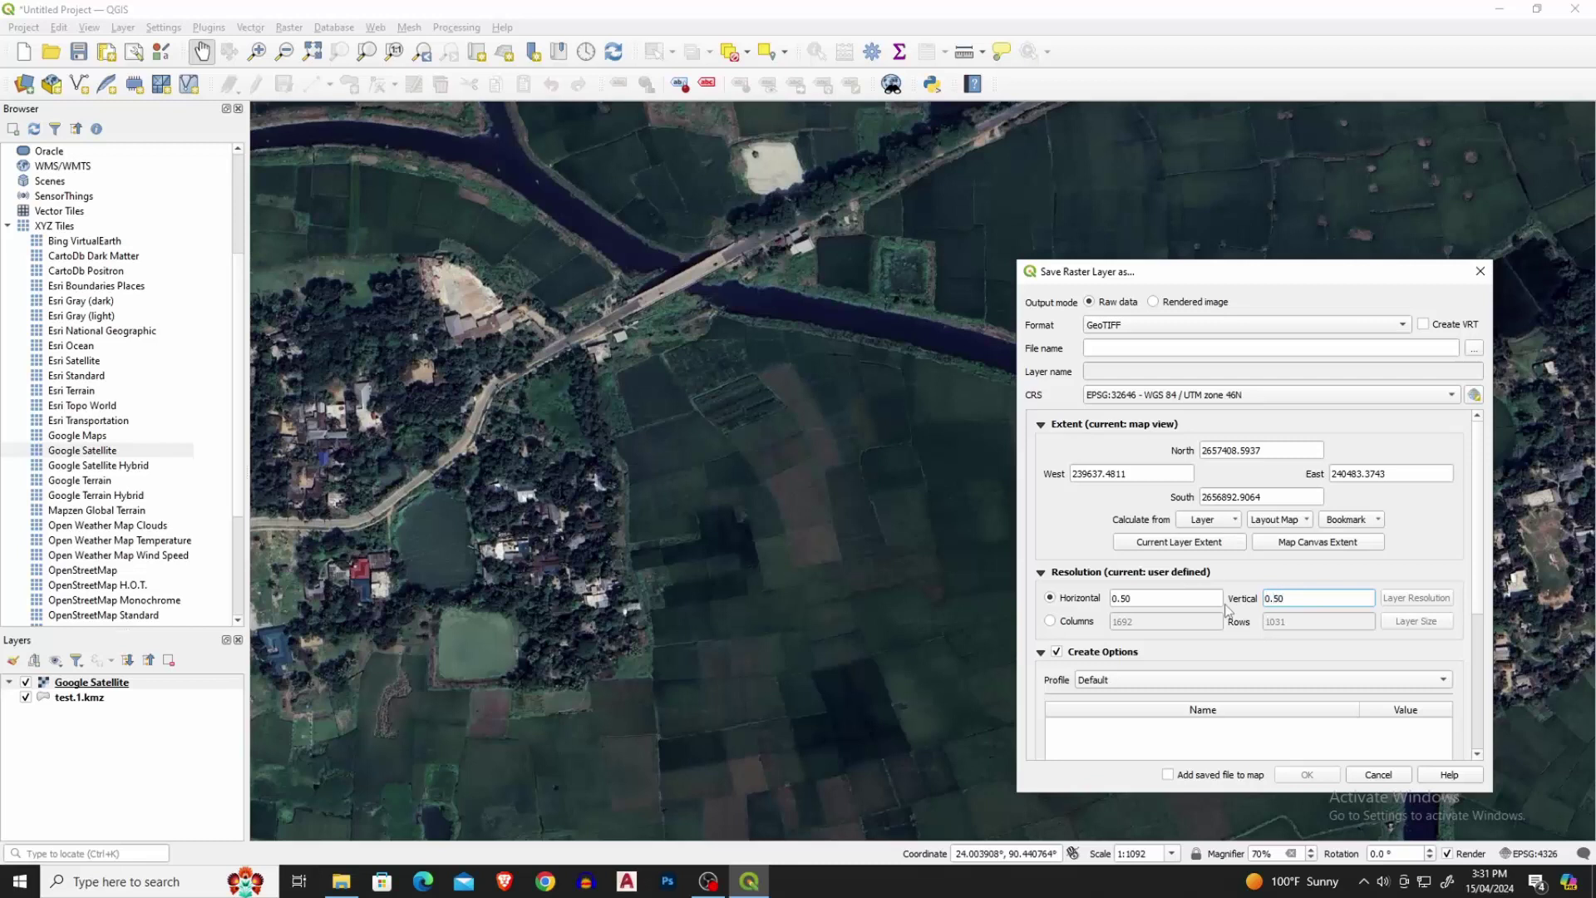
click(1228, 682)
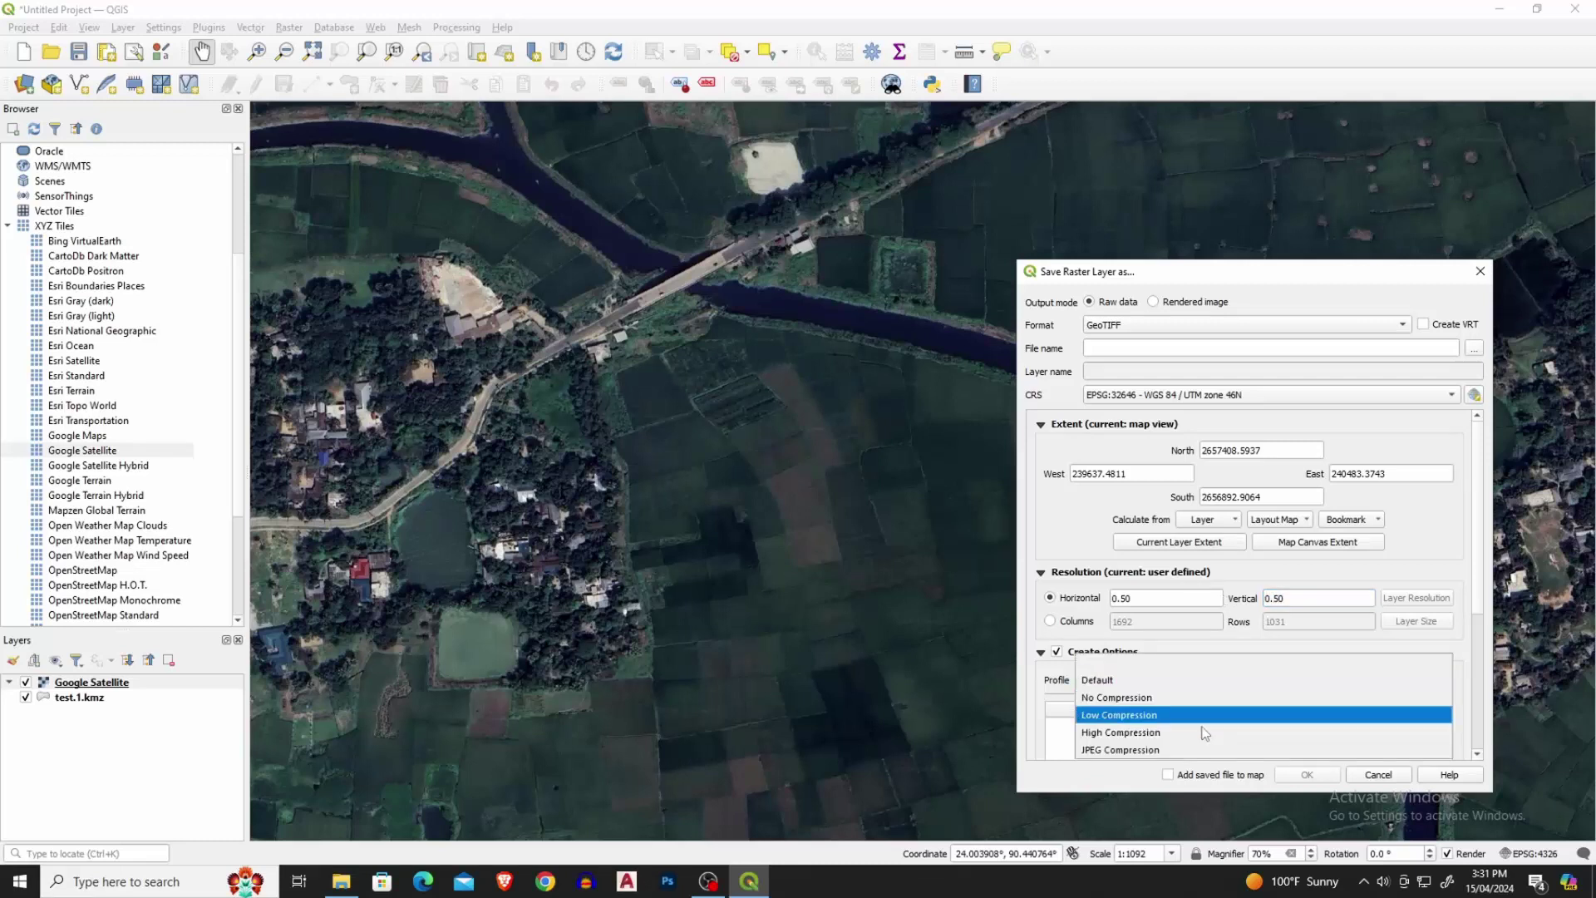
click(1145, 734)
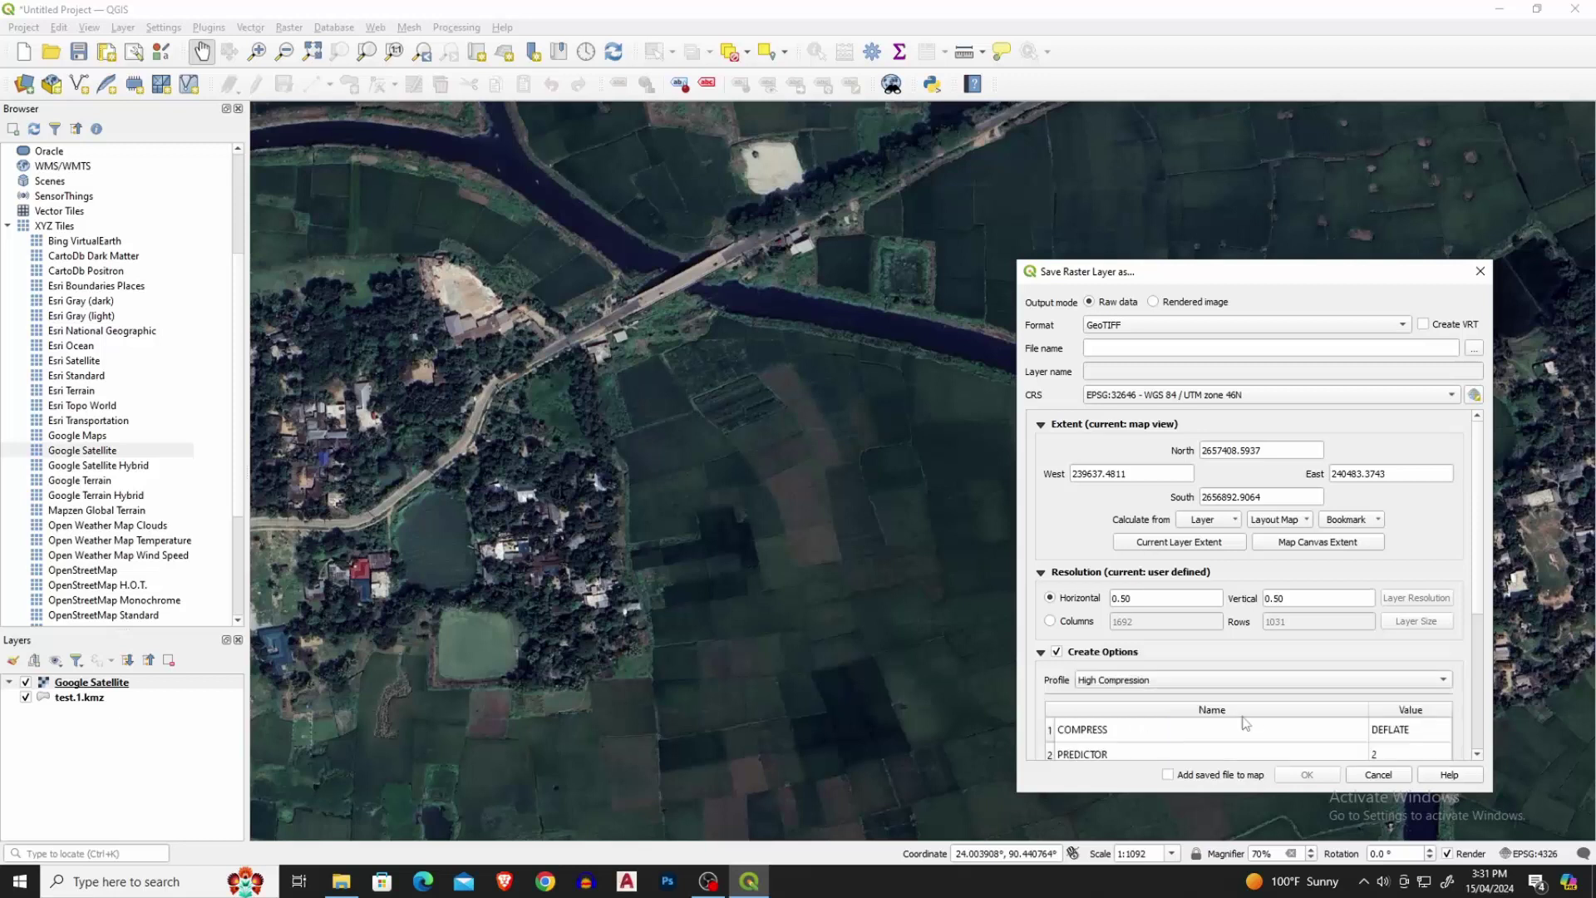
scroll(1247, 599, down, 4)
scroll(1248, 599, down, 2)
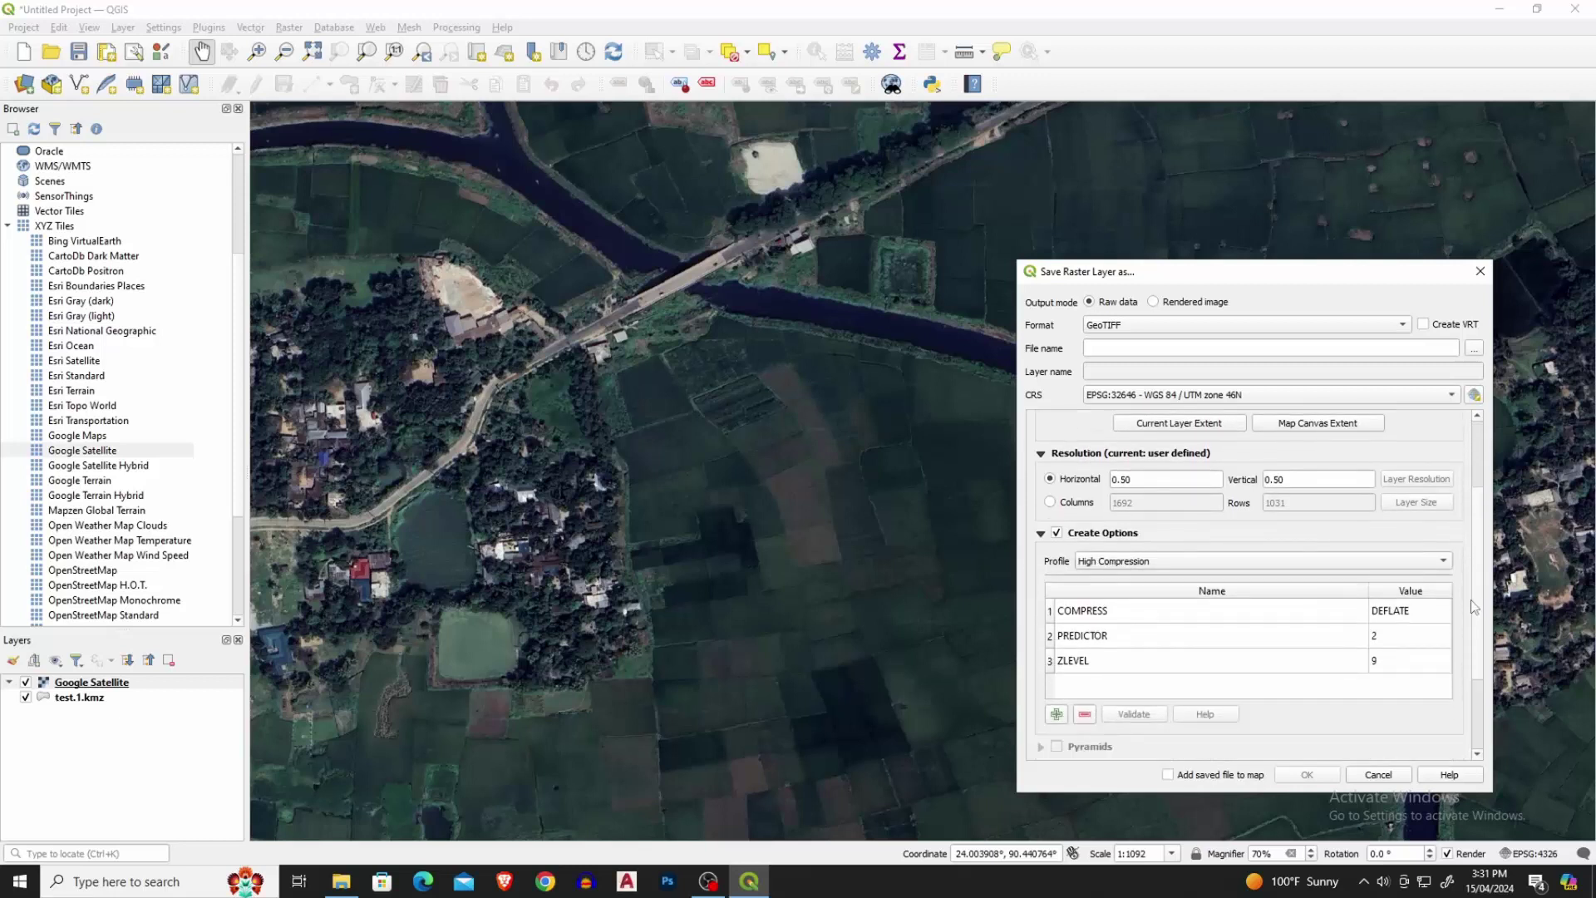
Add a tfw creation option with value yes.
click(1057, 681)
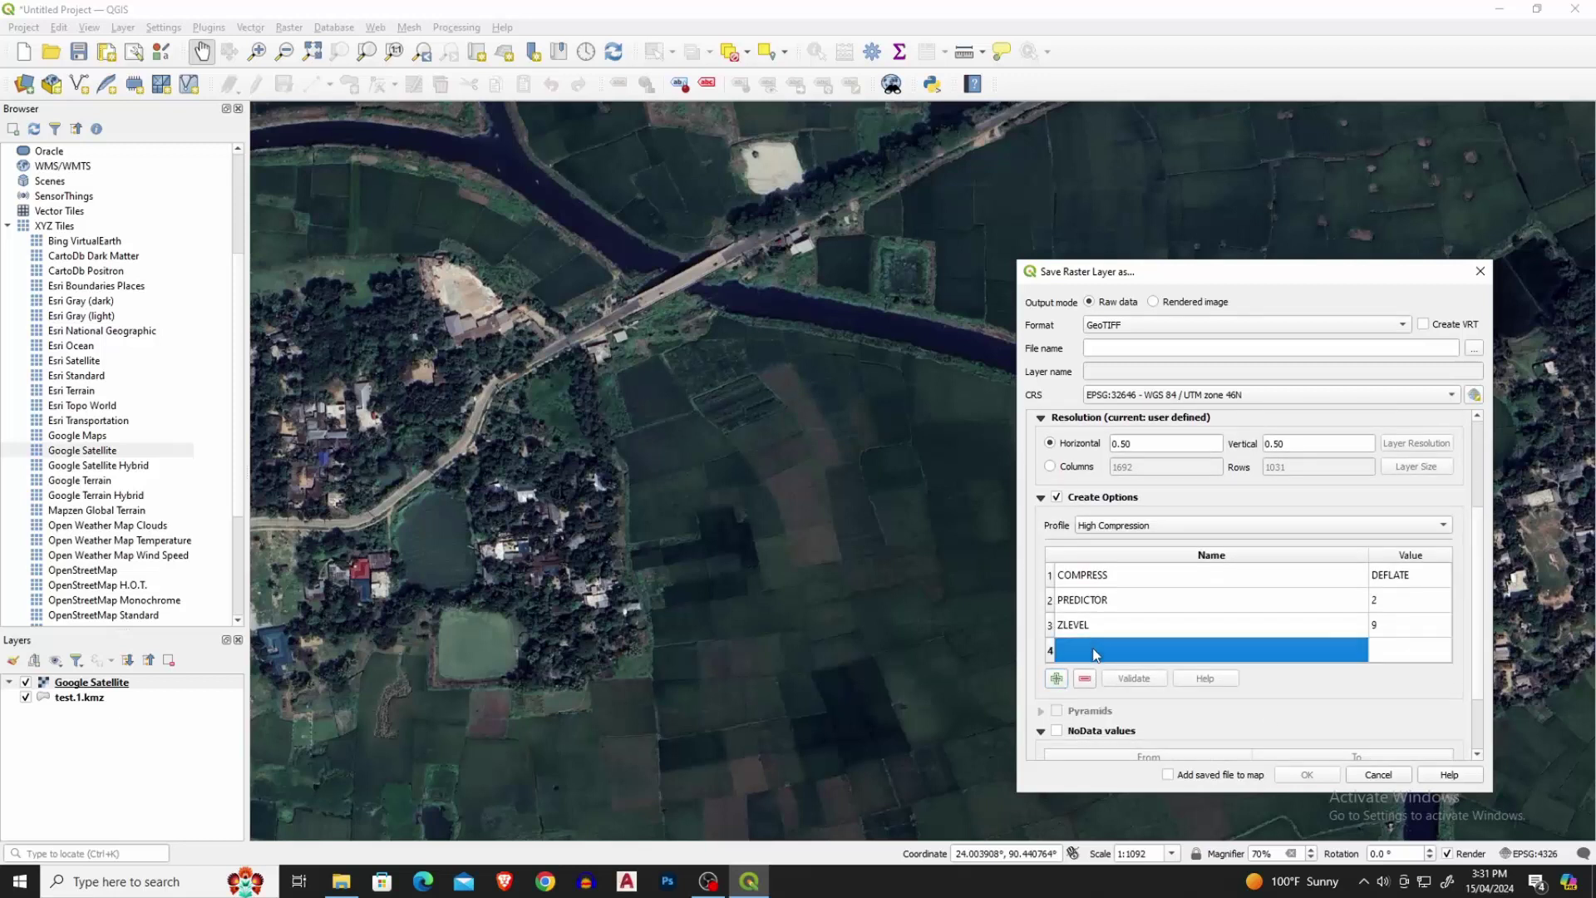
double_click(1094, 648)
text(tfw)
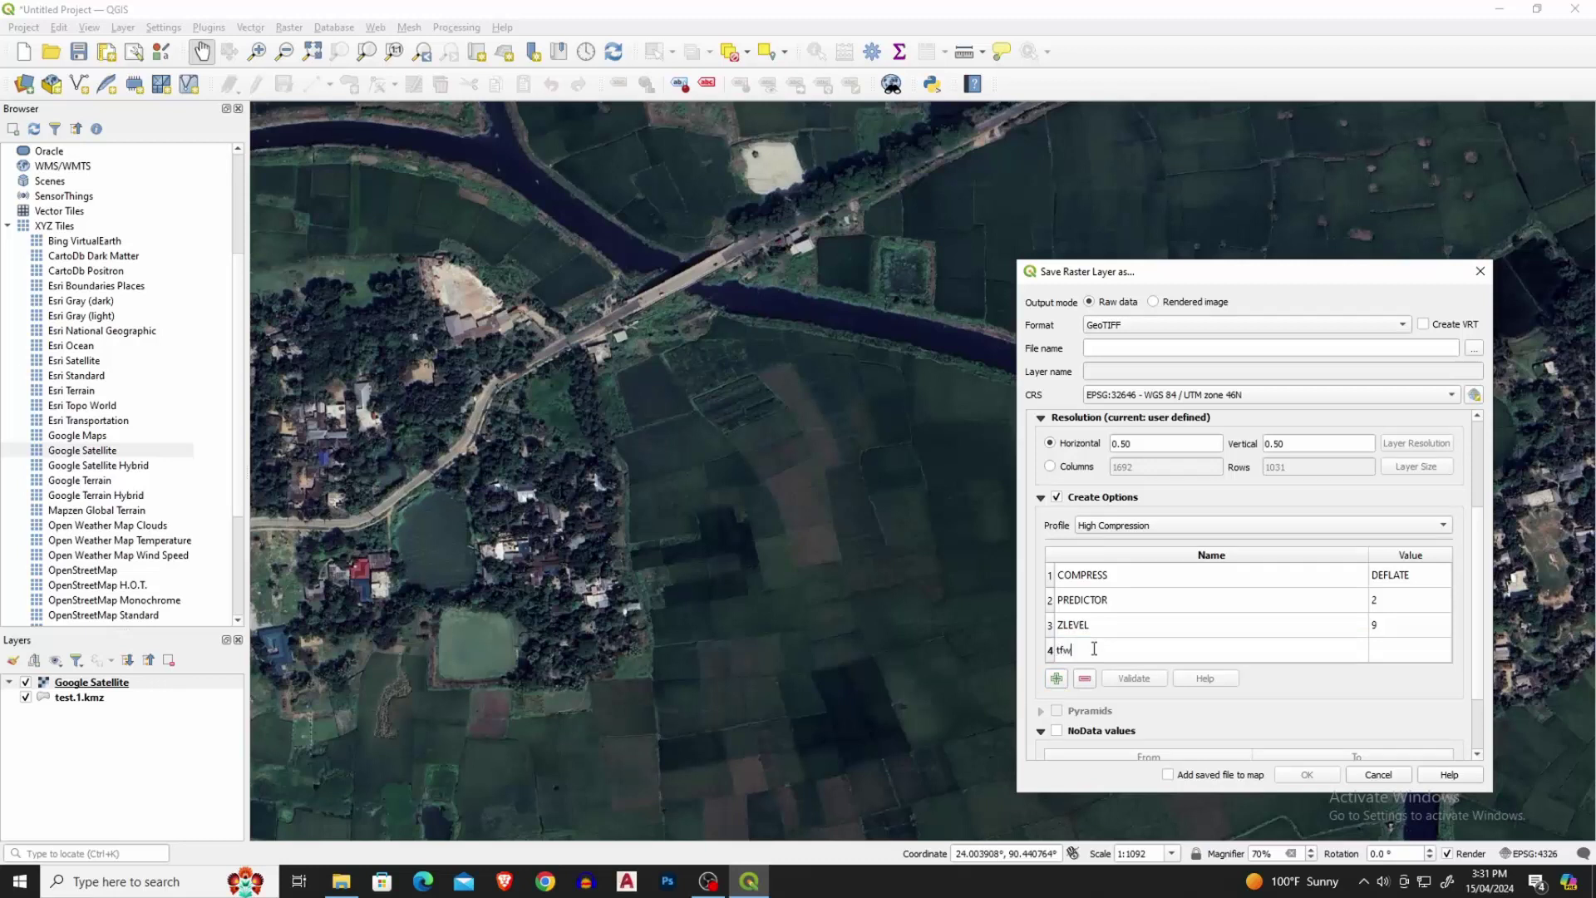
double_click(1407, 651)
text(yes)
Name the exported GeoTIFF 'test image' in the Desktop folder.
click(1473, 349)
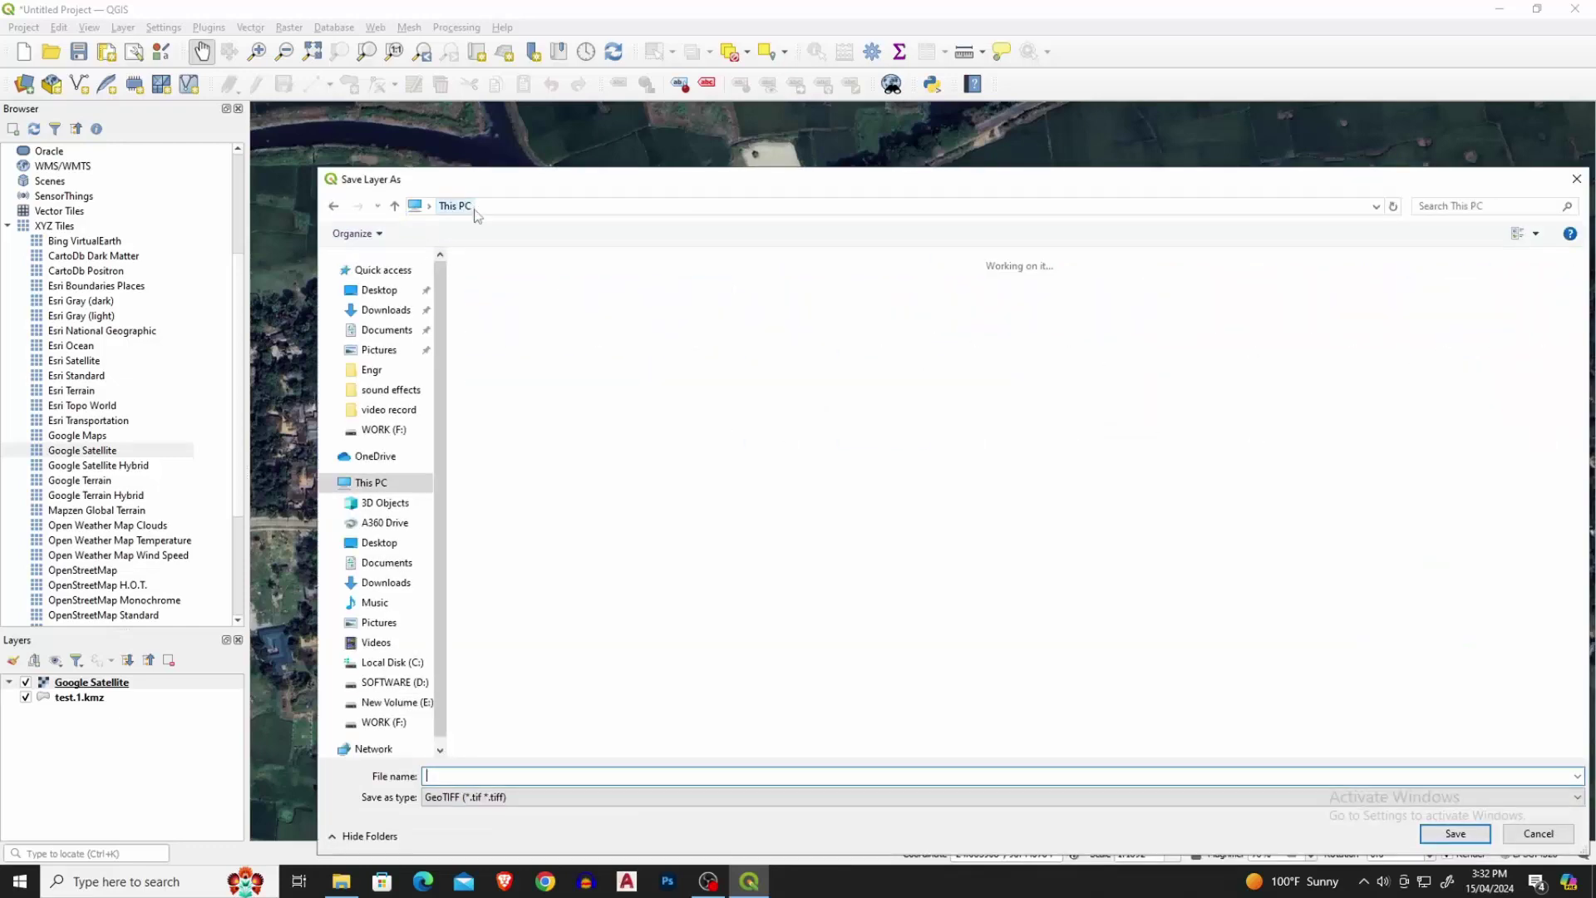
click(379, 289)
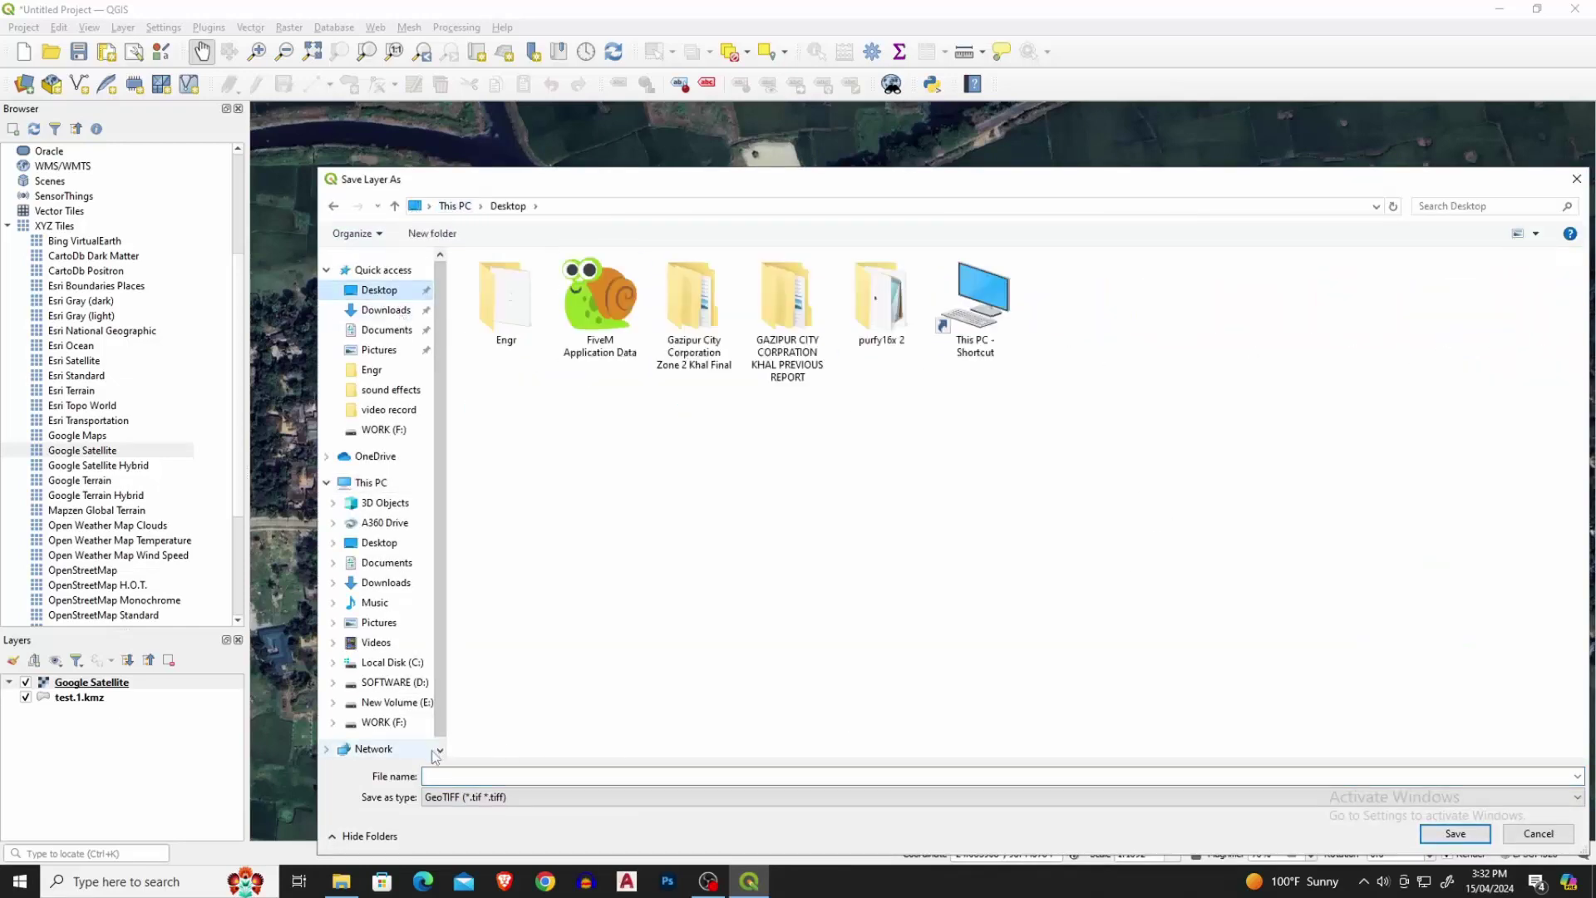
click(476, 774)
text(test image)
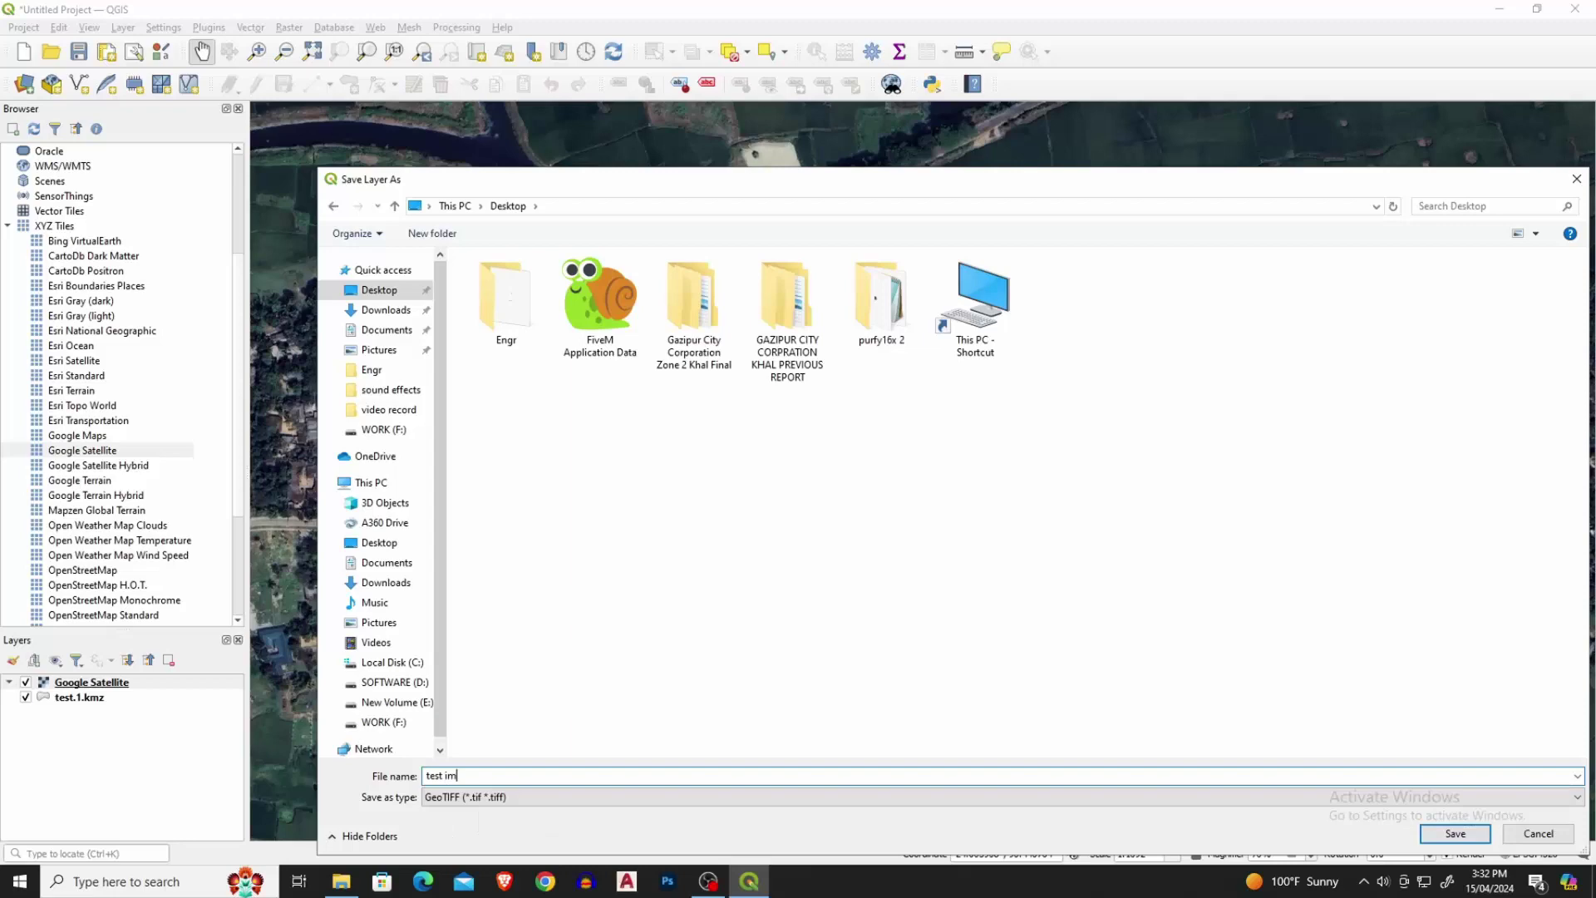
click(1456, 834)
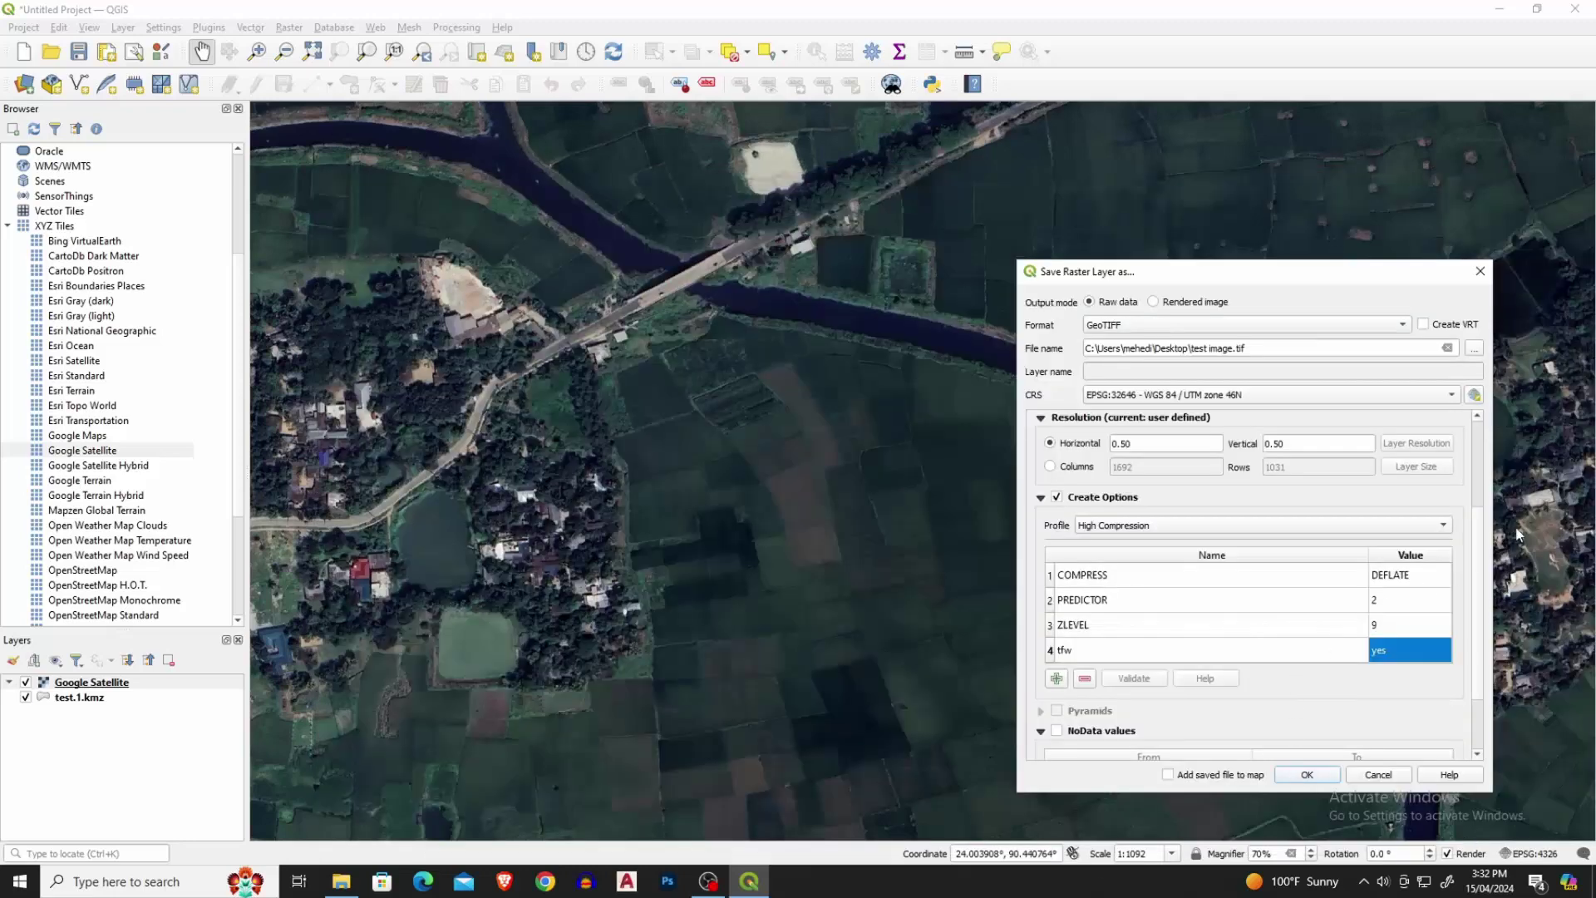
scroll(1476, 545, up, 3)
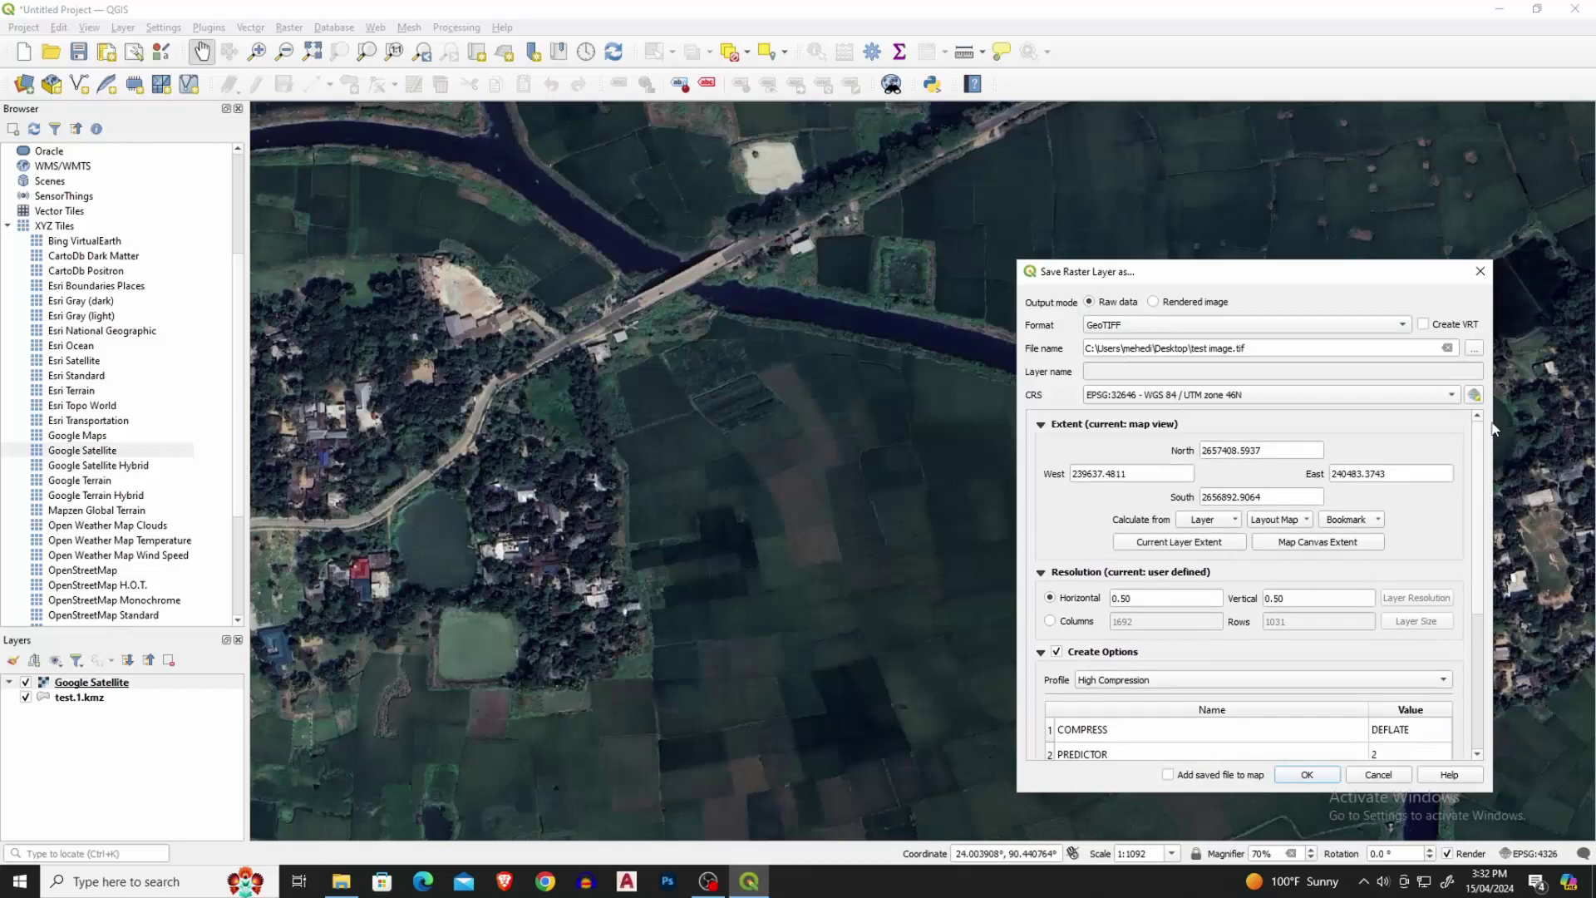
Export the map-view extent to test image.tif on the Desktop, dismissing the creation-options warning.
click(1338, 542)
click(1308, 775)
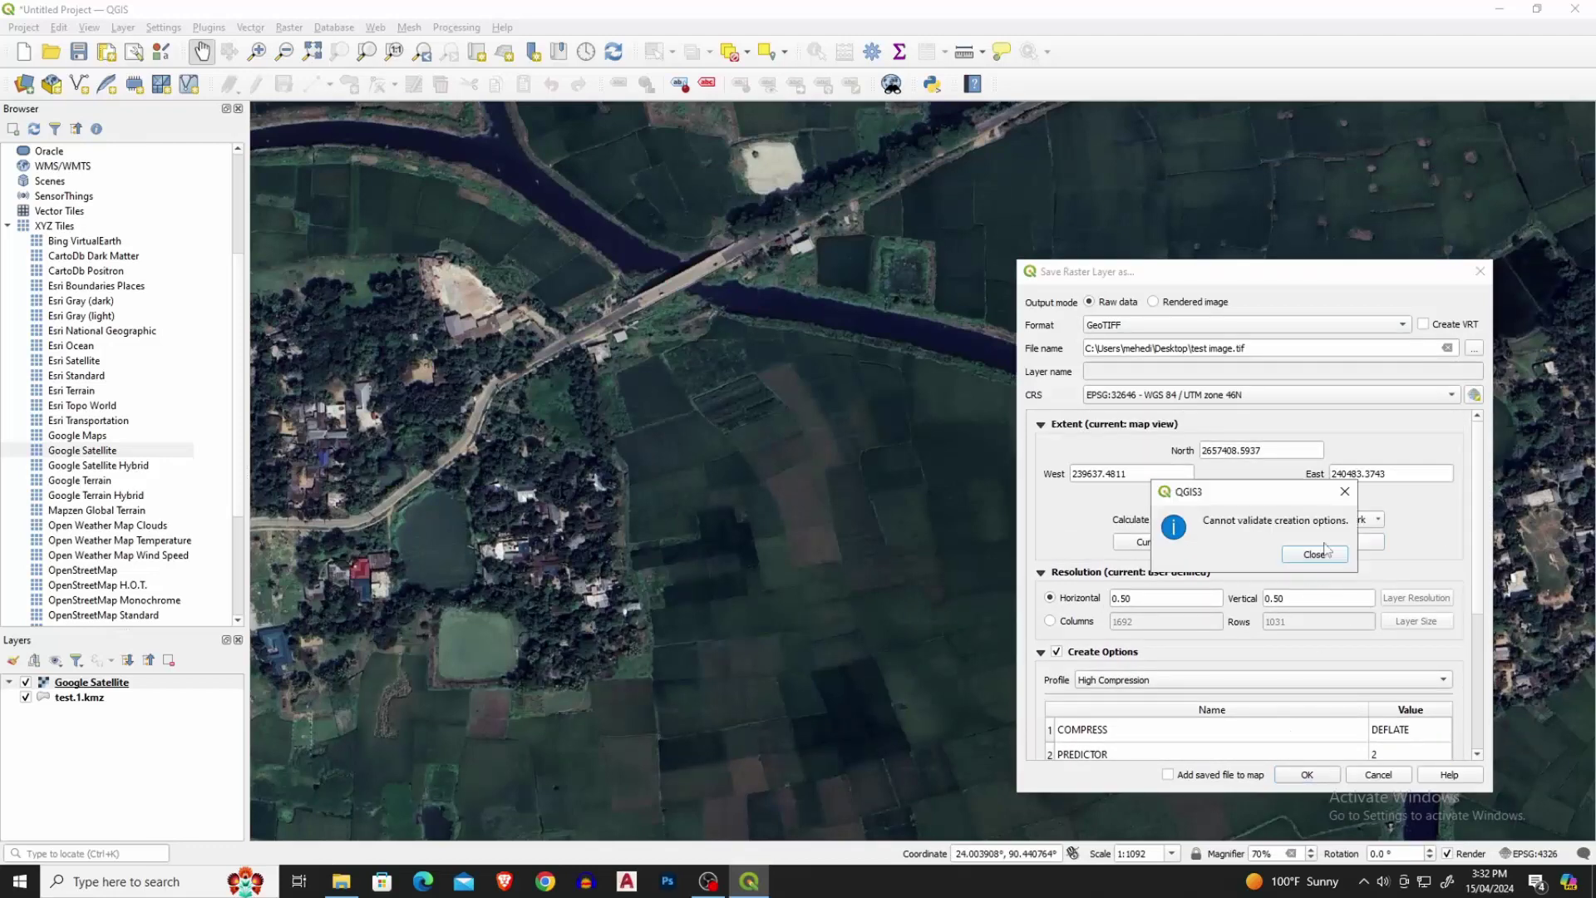
click(1317, 554)
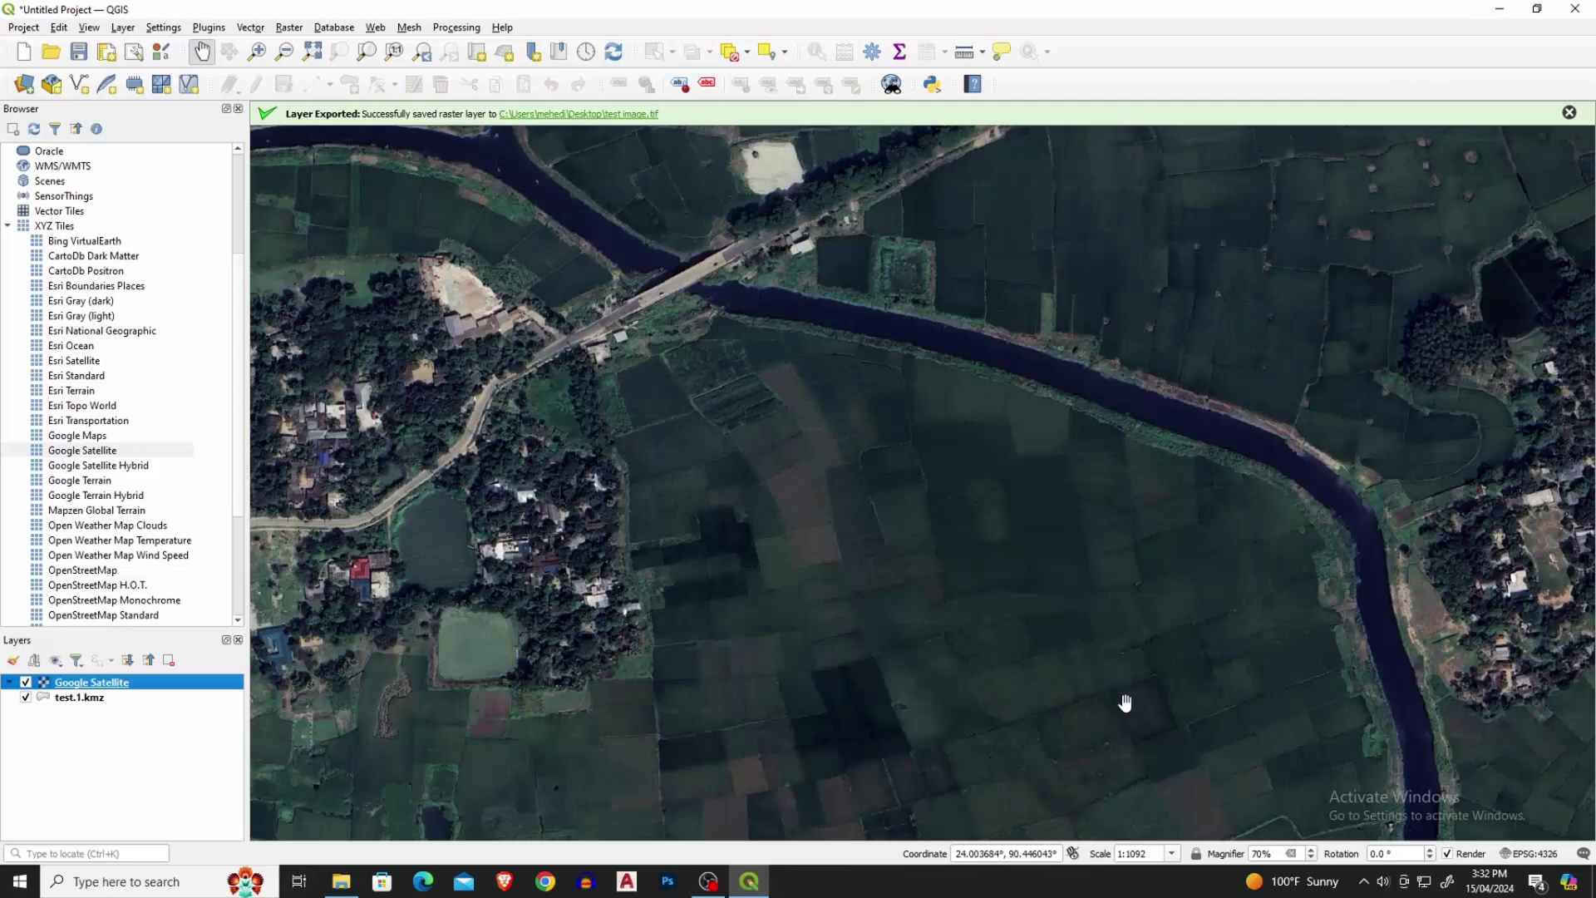
Pan the map to a new river stretch and bring up the Google Satellite layer's actions.
mouse_move(1124, 701)
mouse_down()
mouse_move(1100, 635)
mouse_move(670, 178)
mouse_up()
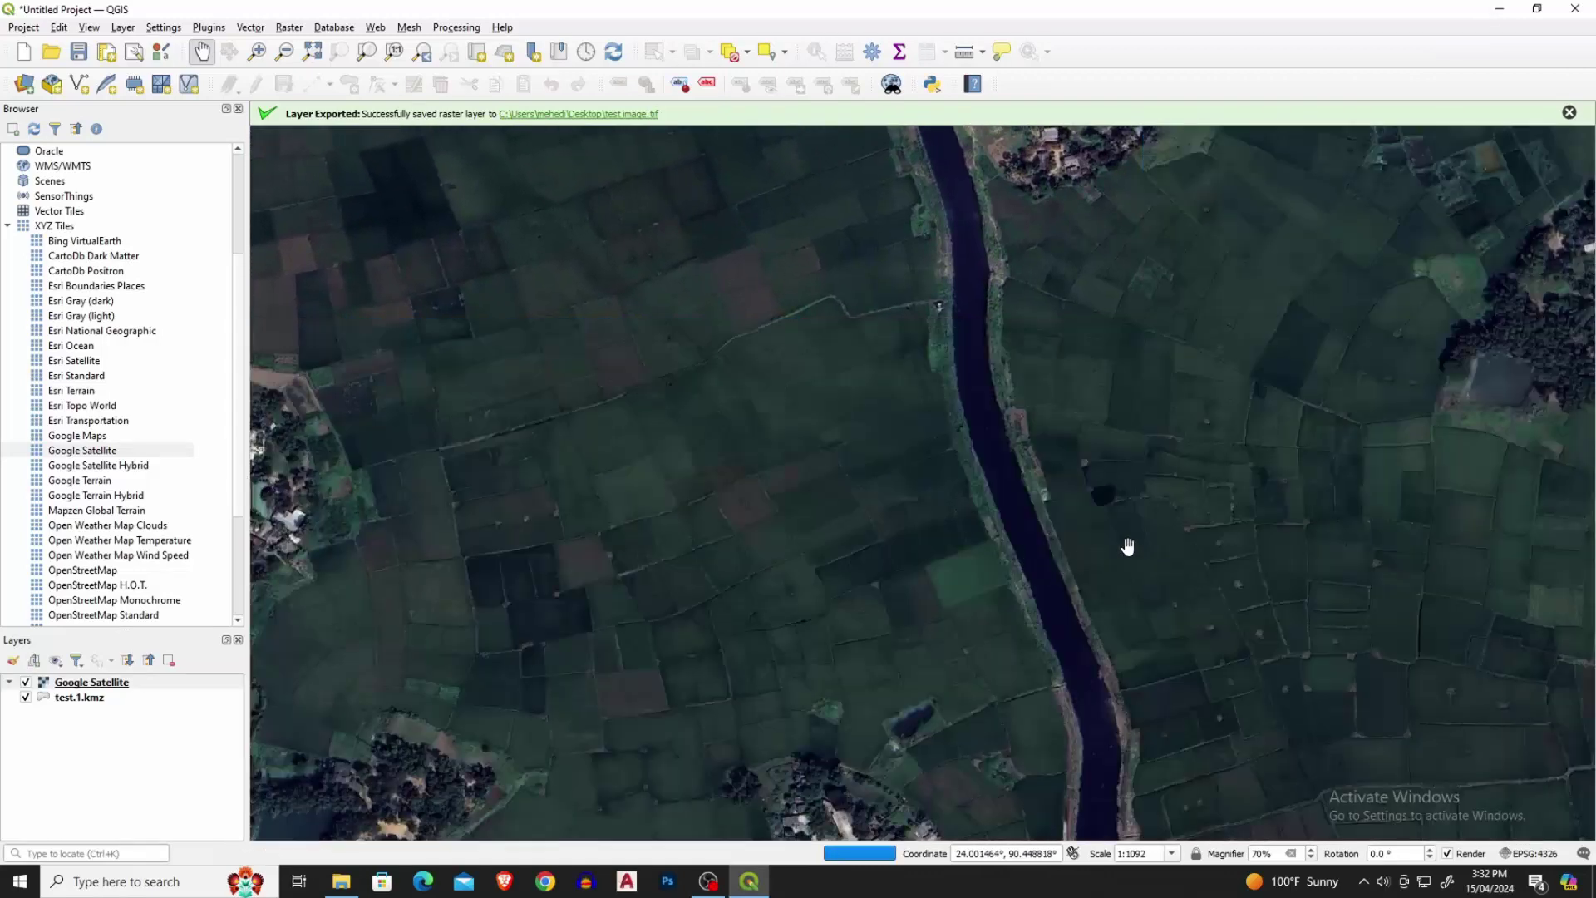
mouse_move(1070, 536)
mouse_down()
mouse_move(897, 560)
mouse_move(957, 689)
mouse_up()
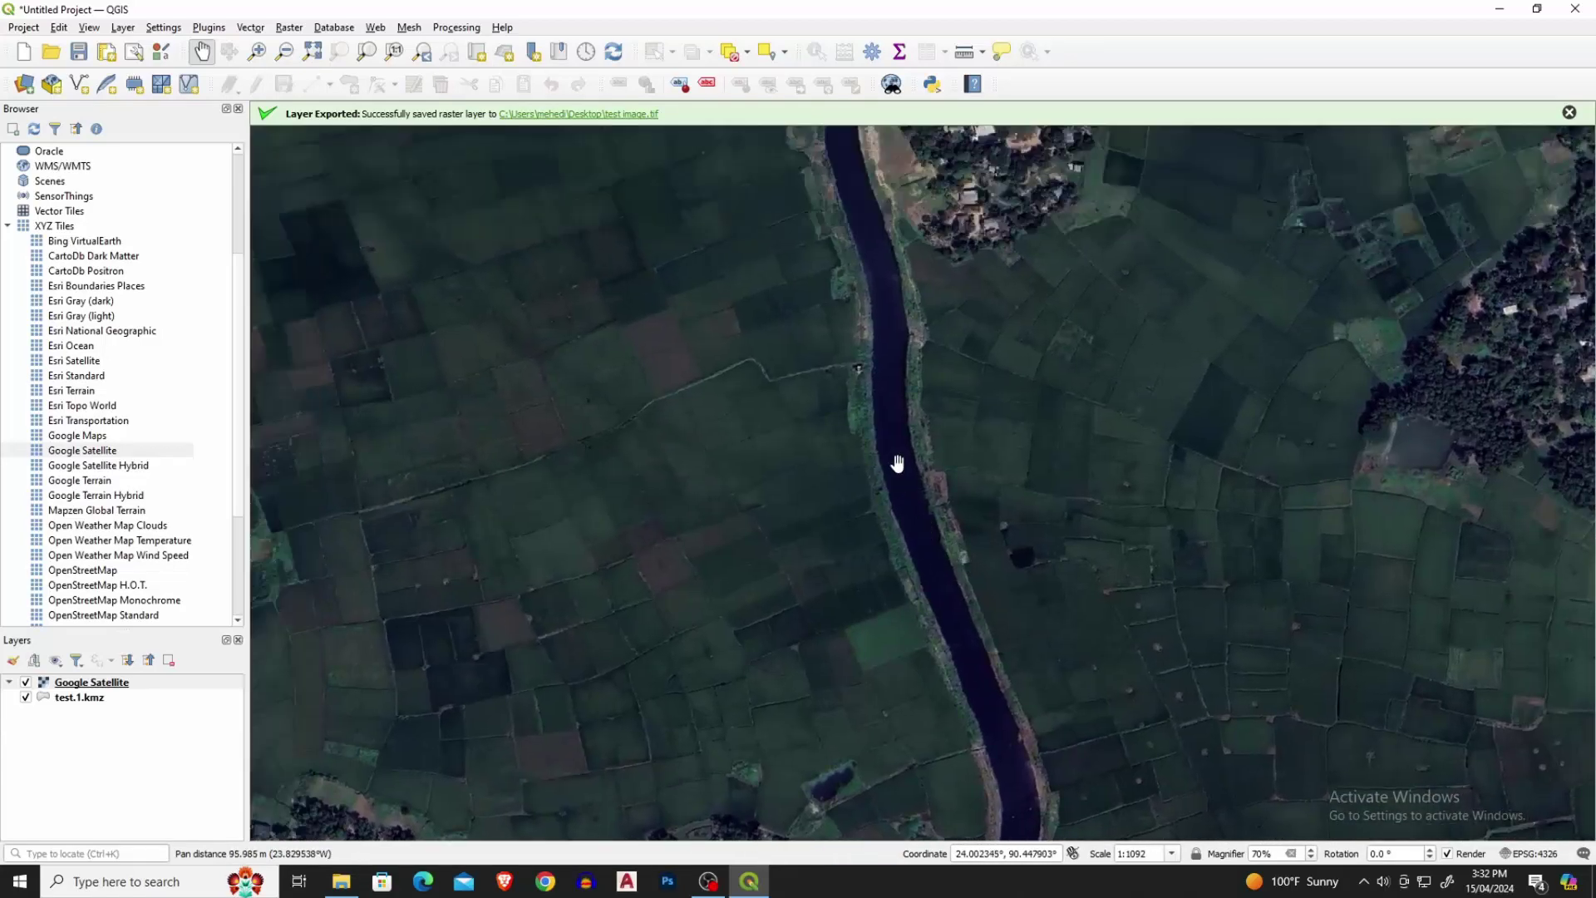
right_click(91, 682)
mouse_move(207, 613)
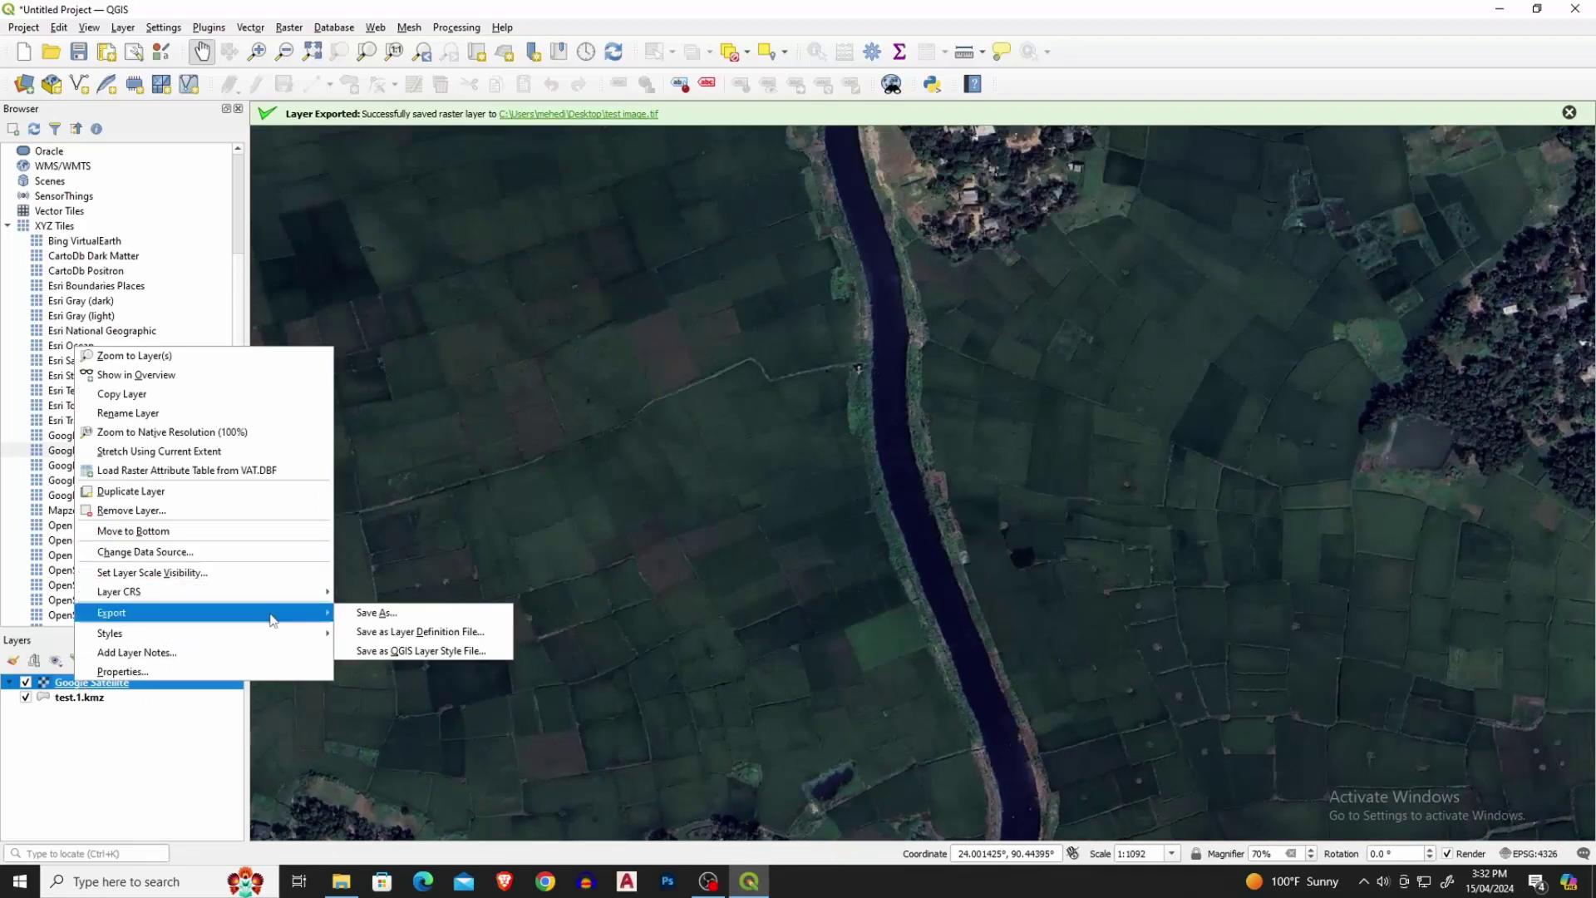
Start a Save As raster export with VRT off, EPSG:32646 (UTM 46N) and map-canvas extent.
click(374, 612)
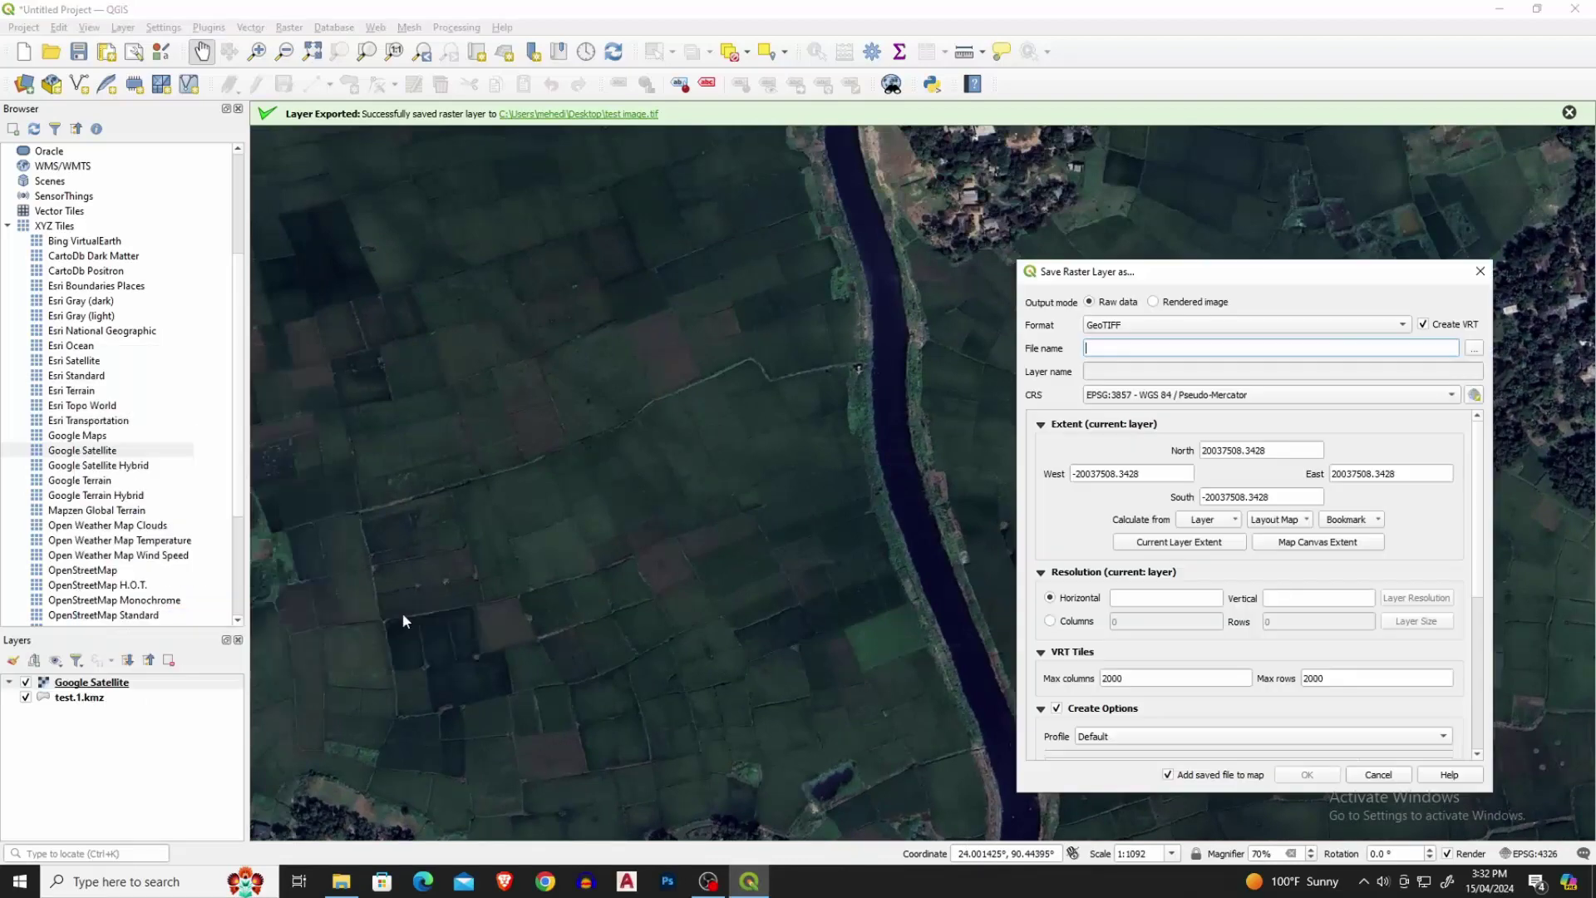
click(1424, 324)
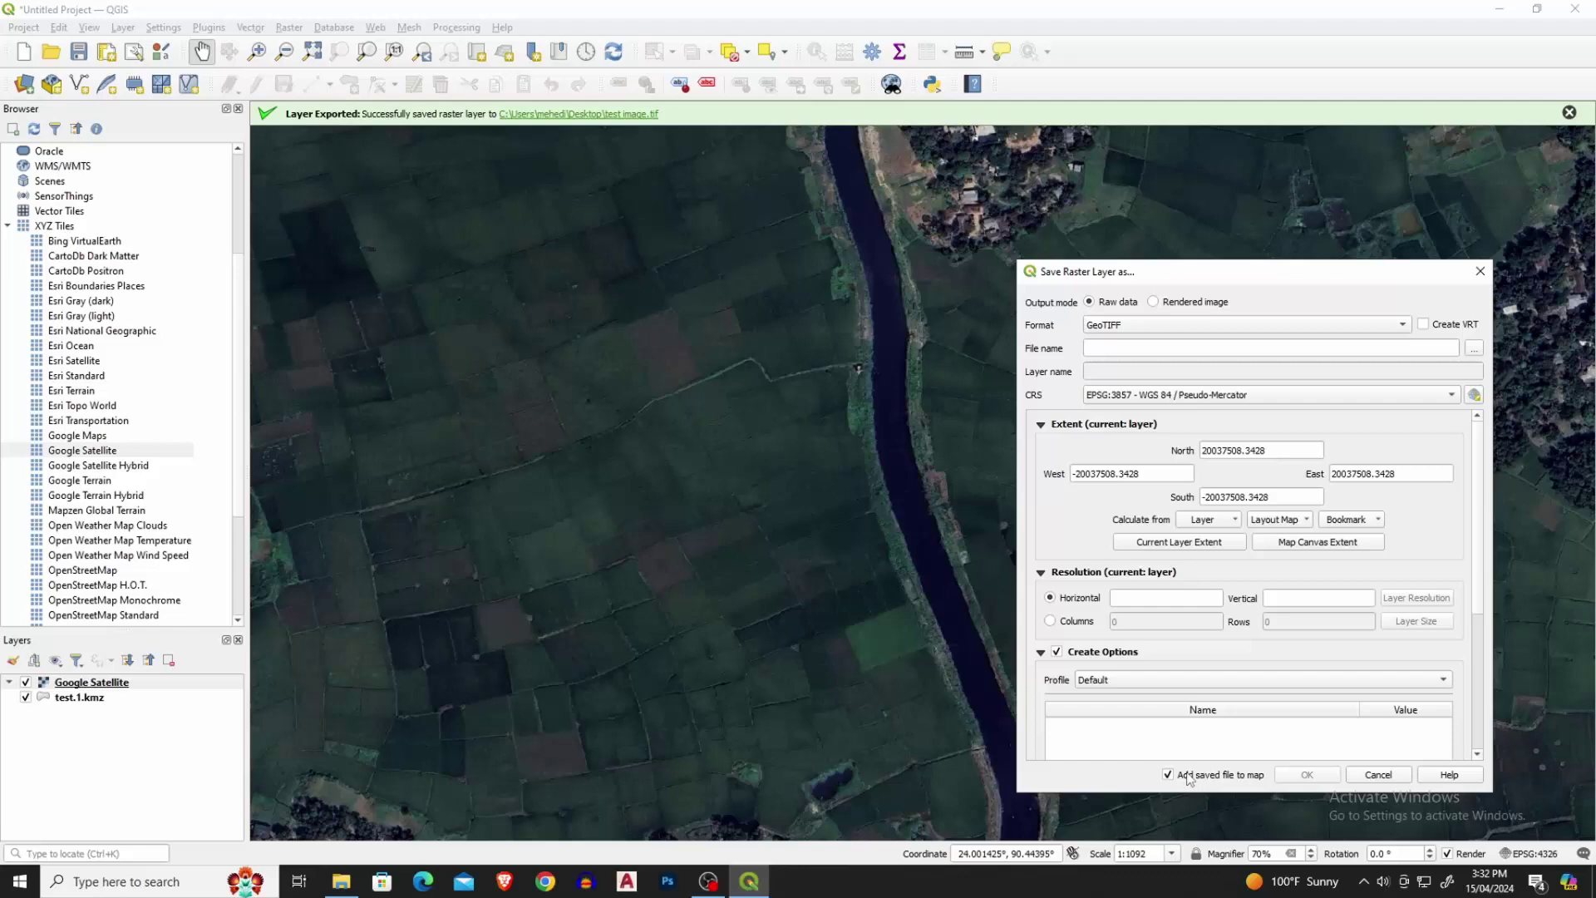
click(1476, 396)
click(443, 237)
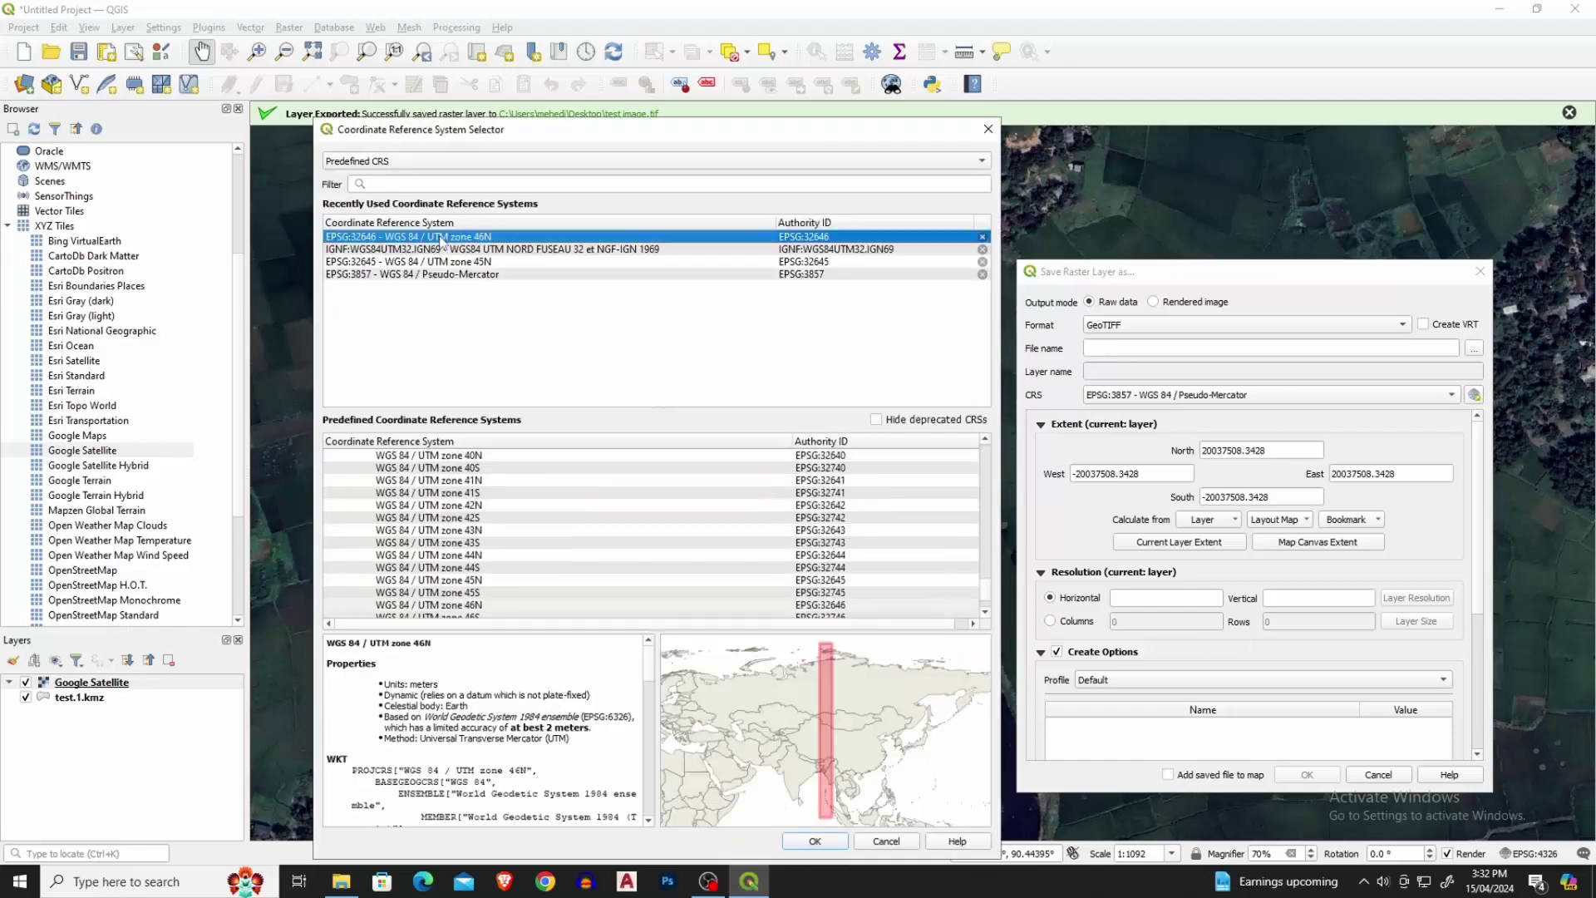
click(816, 844)
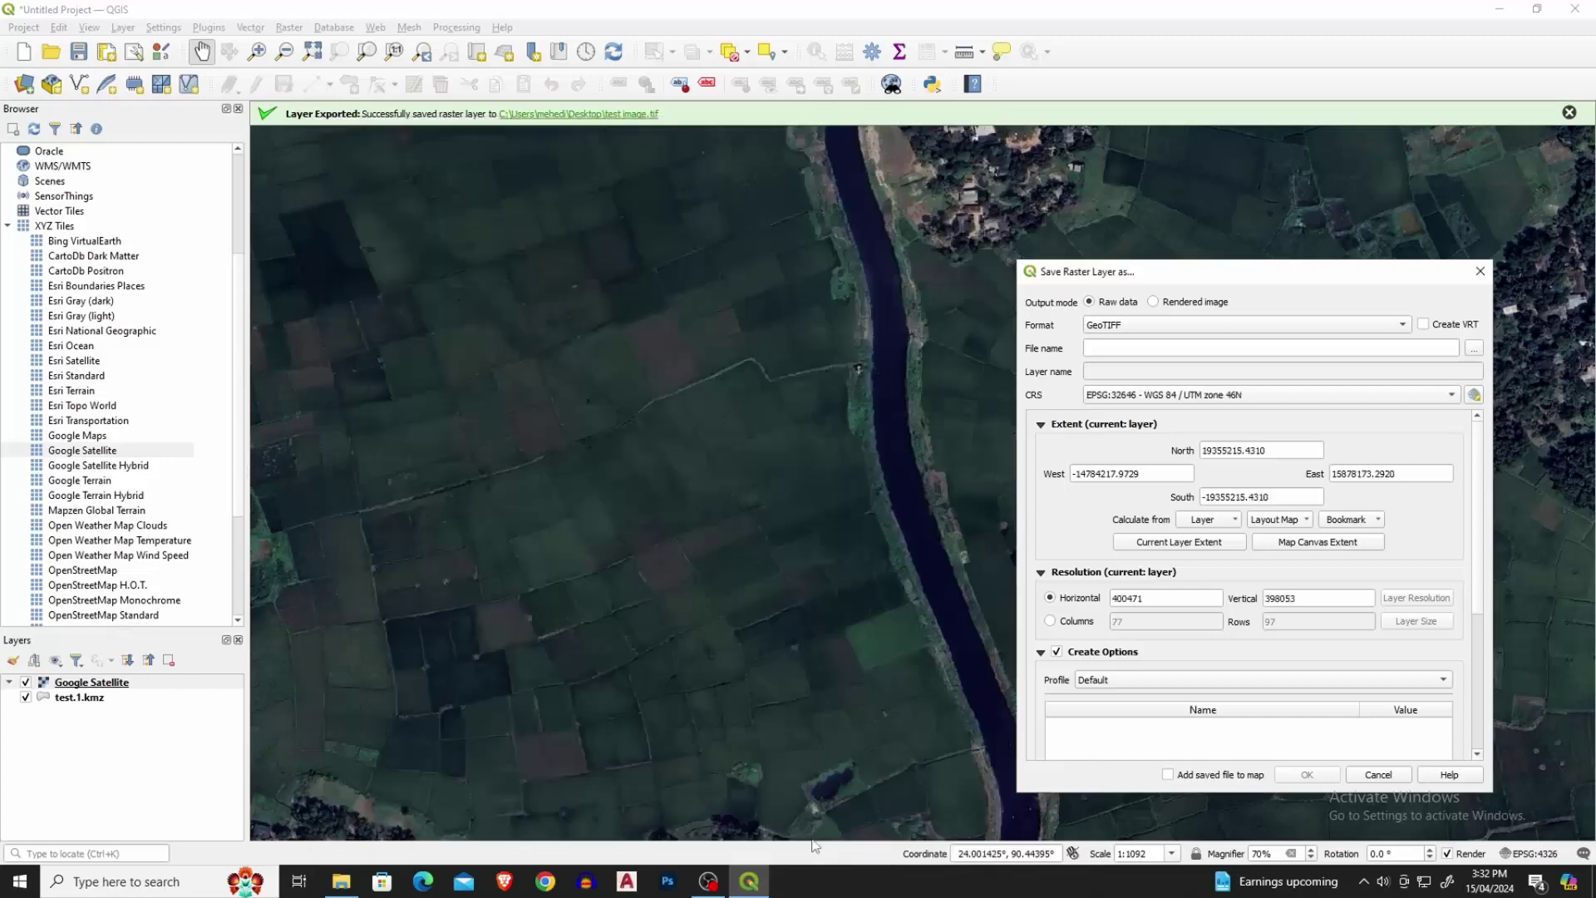
click(1319, 542)
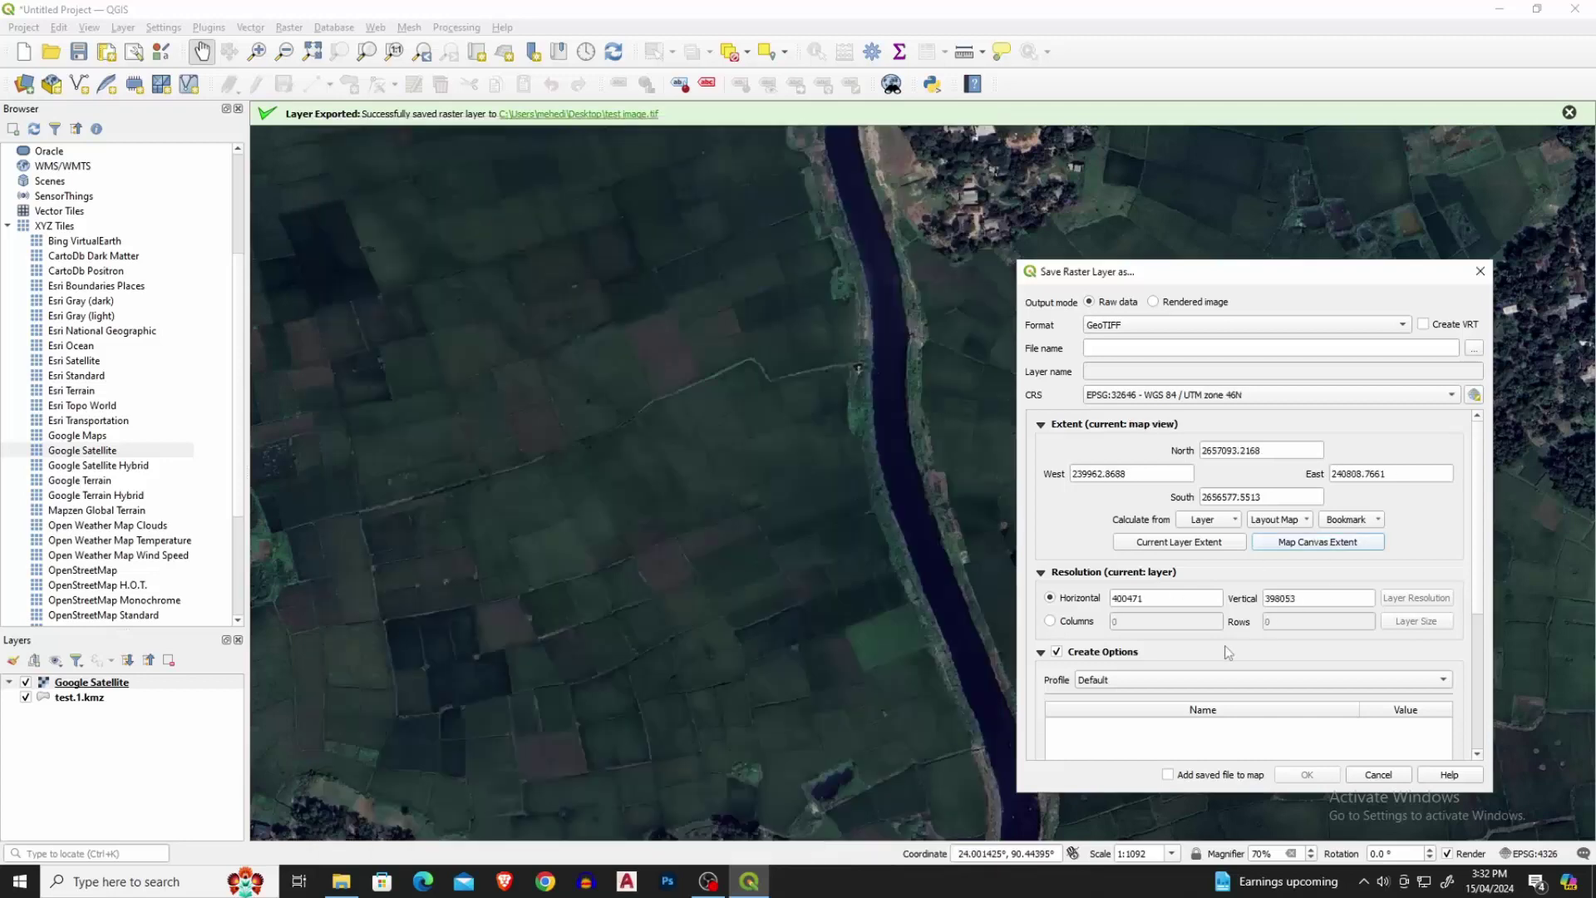
Set 0.50 horizontal and vertical resolution and High Compression, and add a tfw = yes creation option.
drag(1145, 600, 1102, 601)
text(0.50)
drag(1316, 598, 1224, 600)
click(1233, 679)
click(1160, 737)
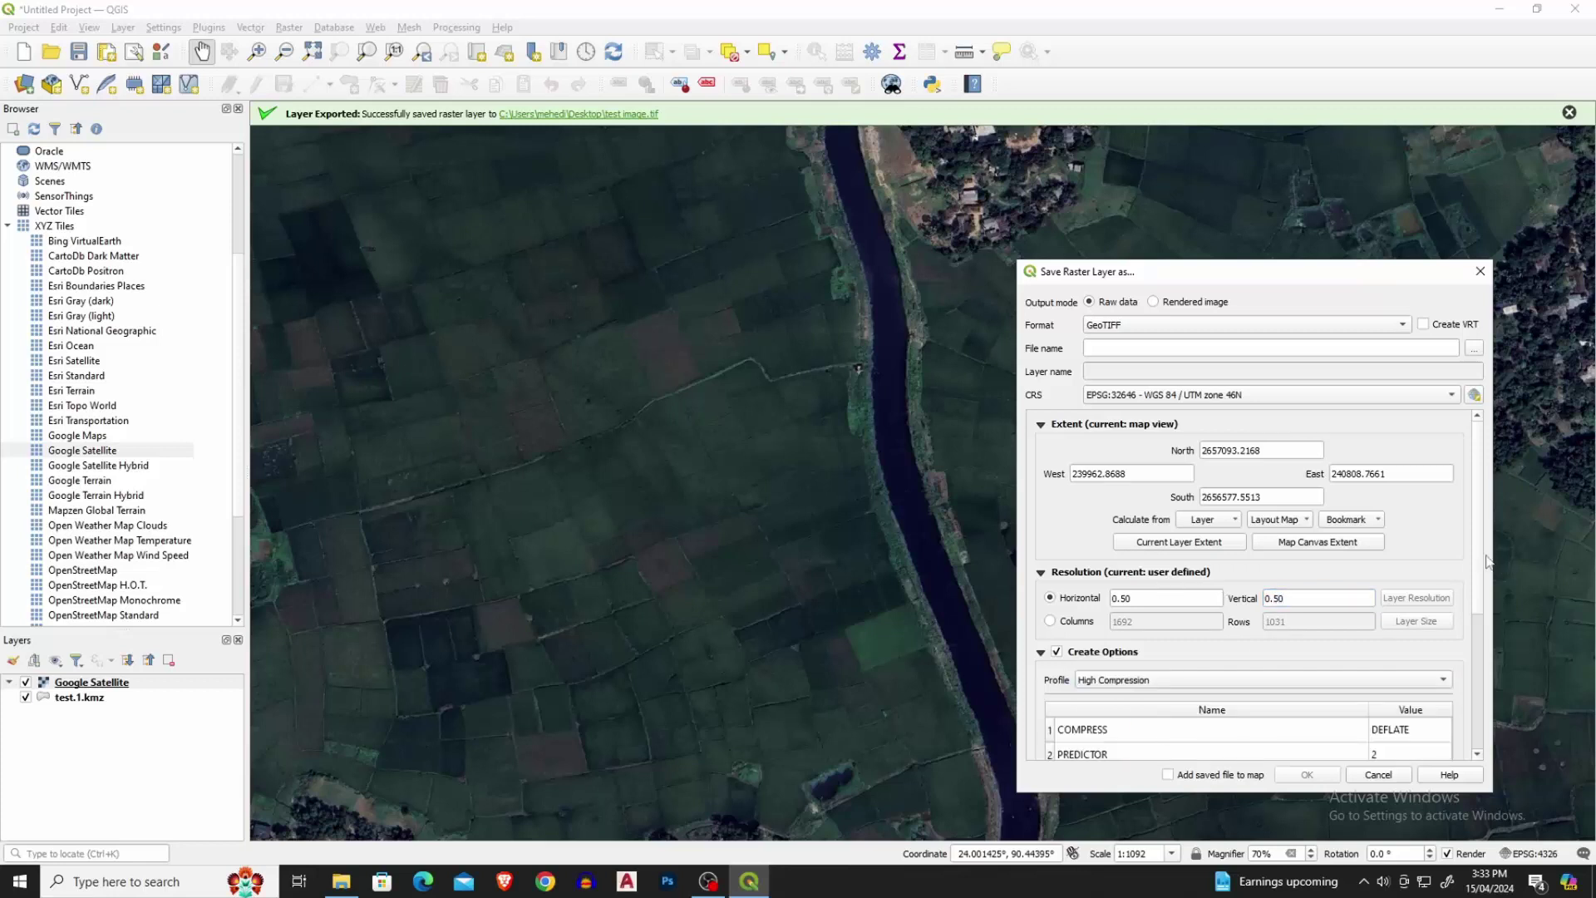
scroll(1484, 561, down, 4)
click(1058, 640)
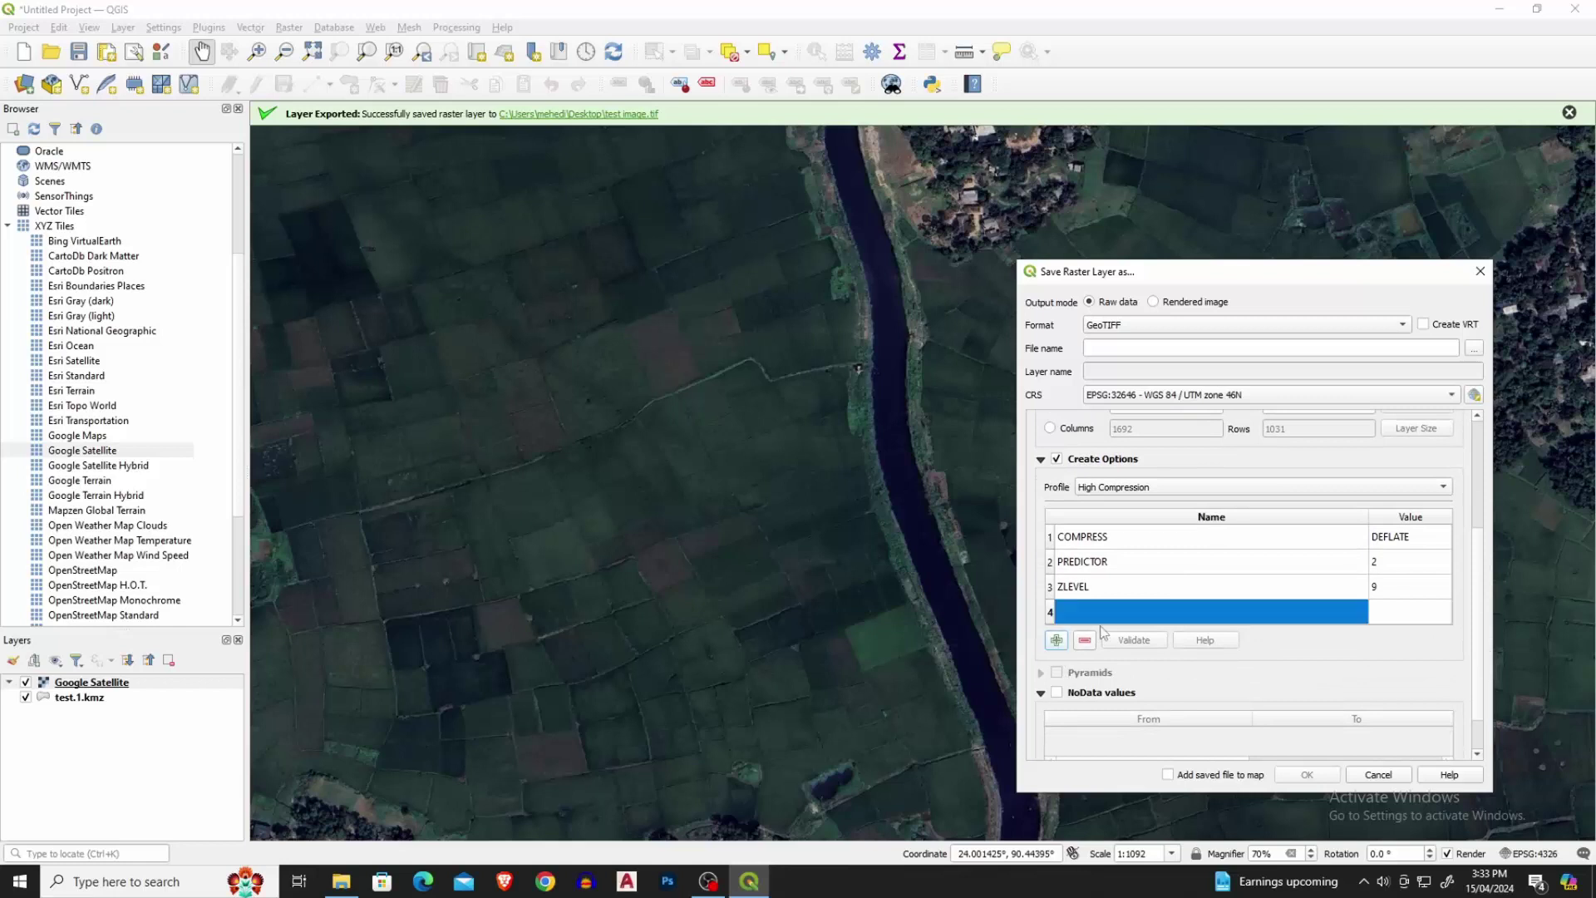
double_click(1107, 616)
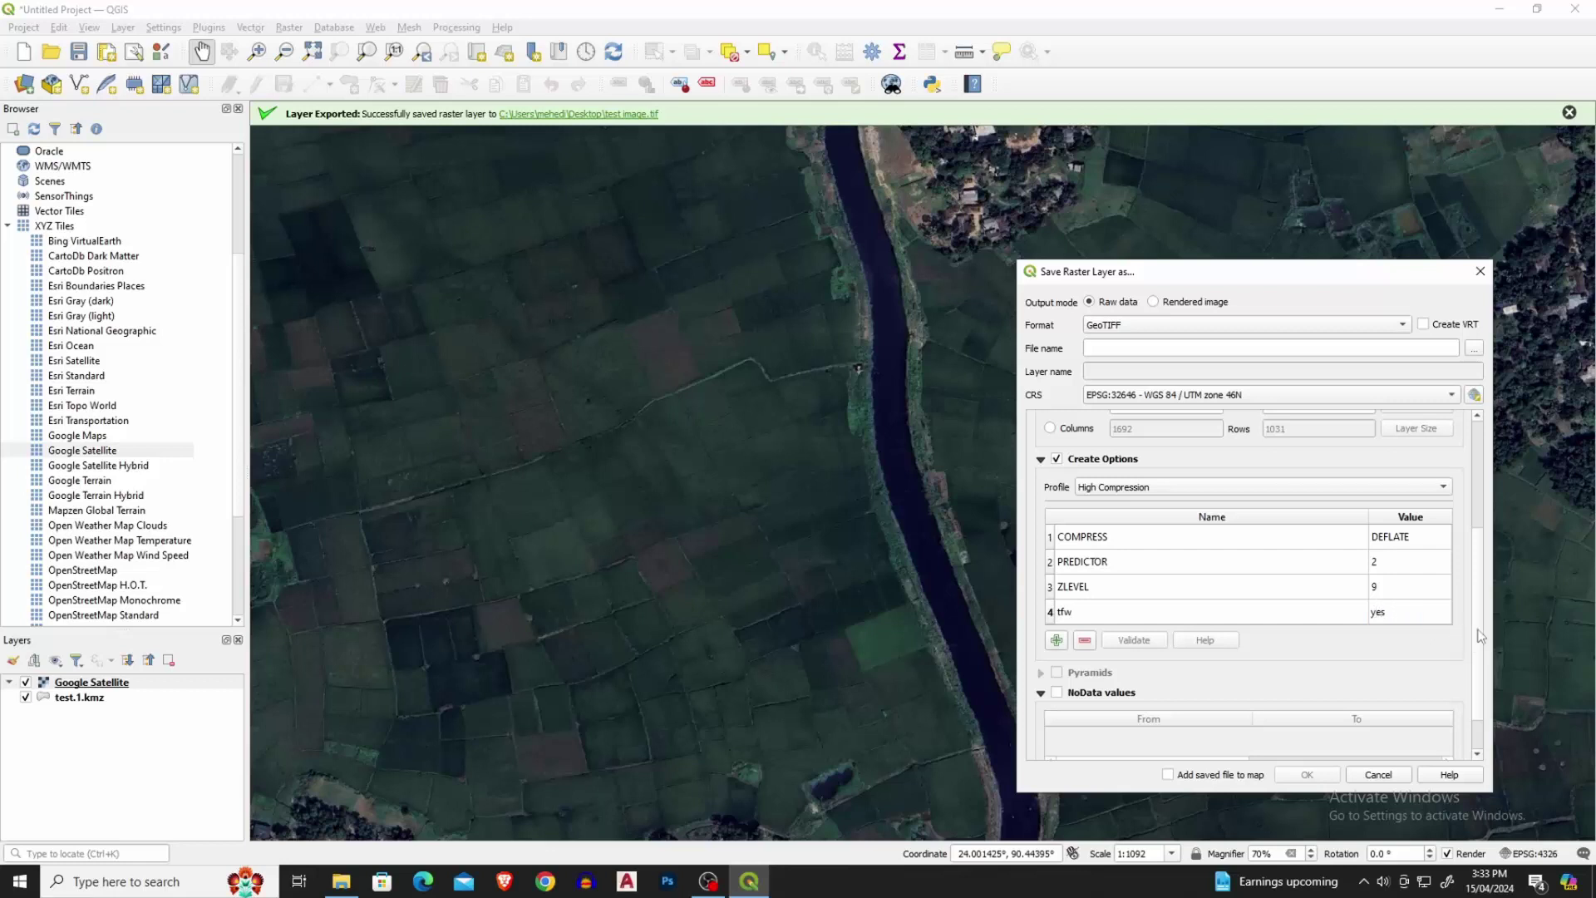
scroll(1480, 633, up, 3)
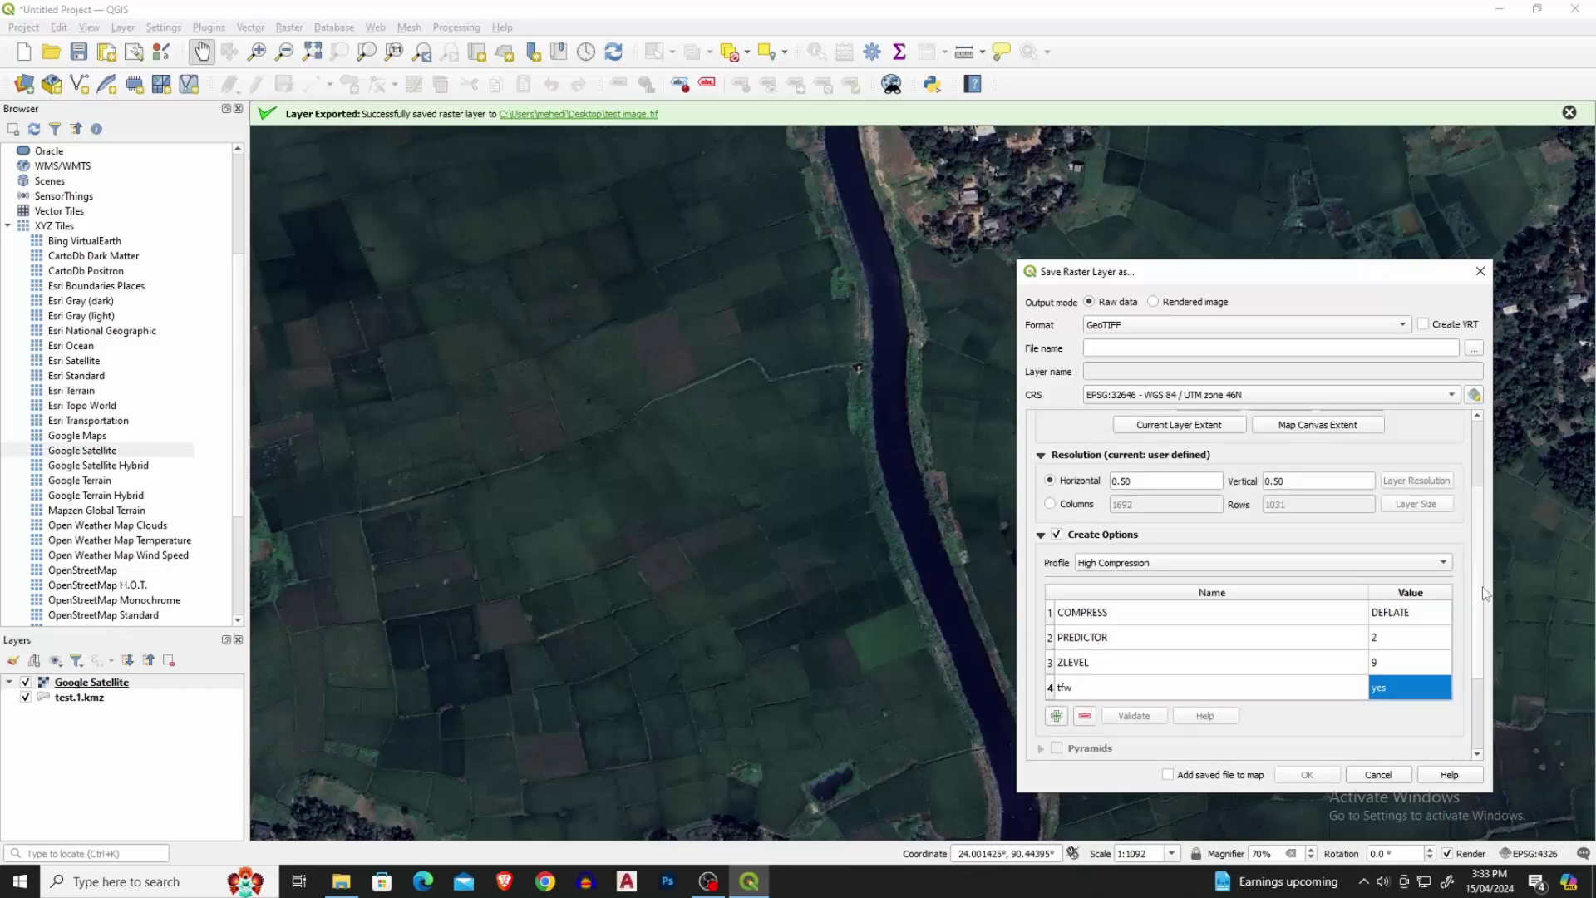
scroll(1484, 566, up, 2)
scroll(1483, 565, up, 2)
scroll(1478, 498, up, 1)
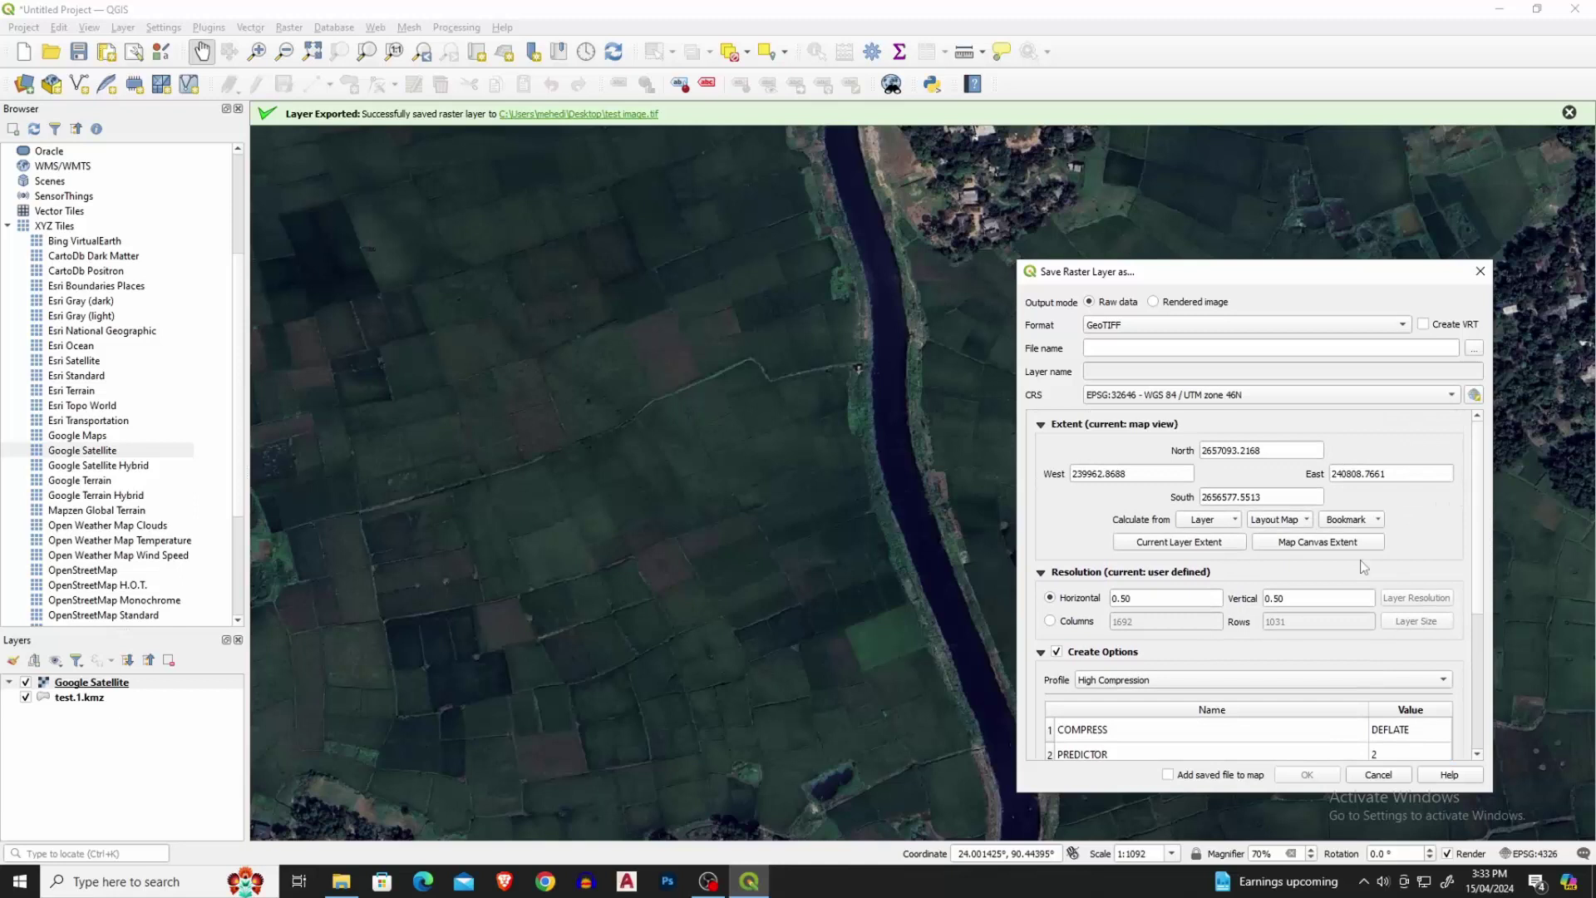
Save the export as 'test 2 image' on the Desktop and run it past the warning.
click(1473, 349)
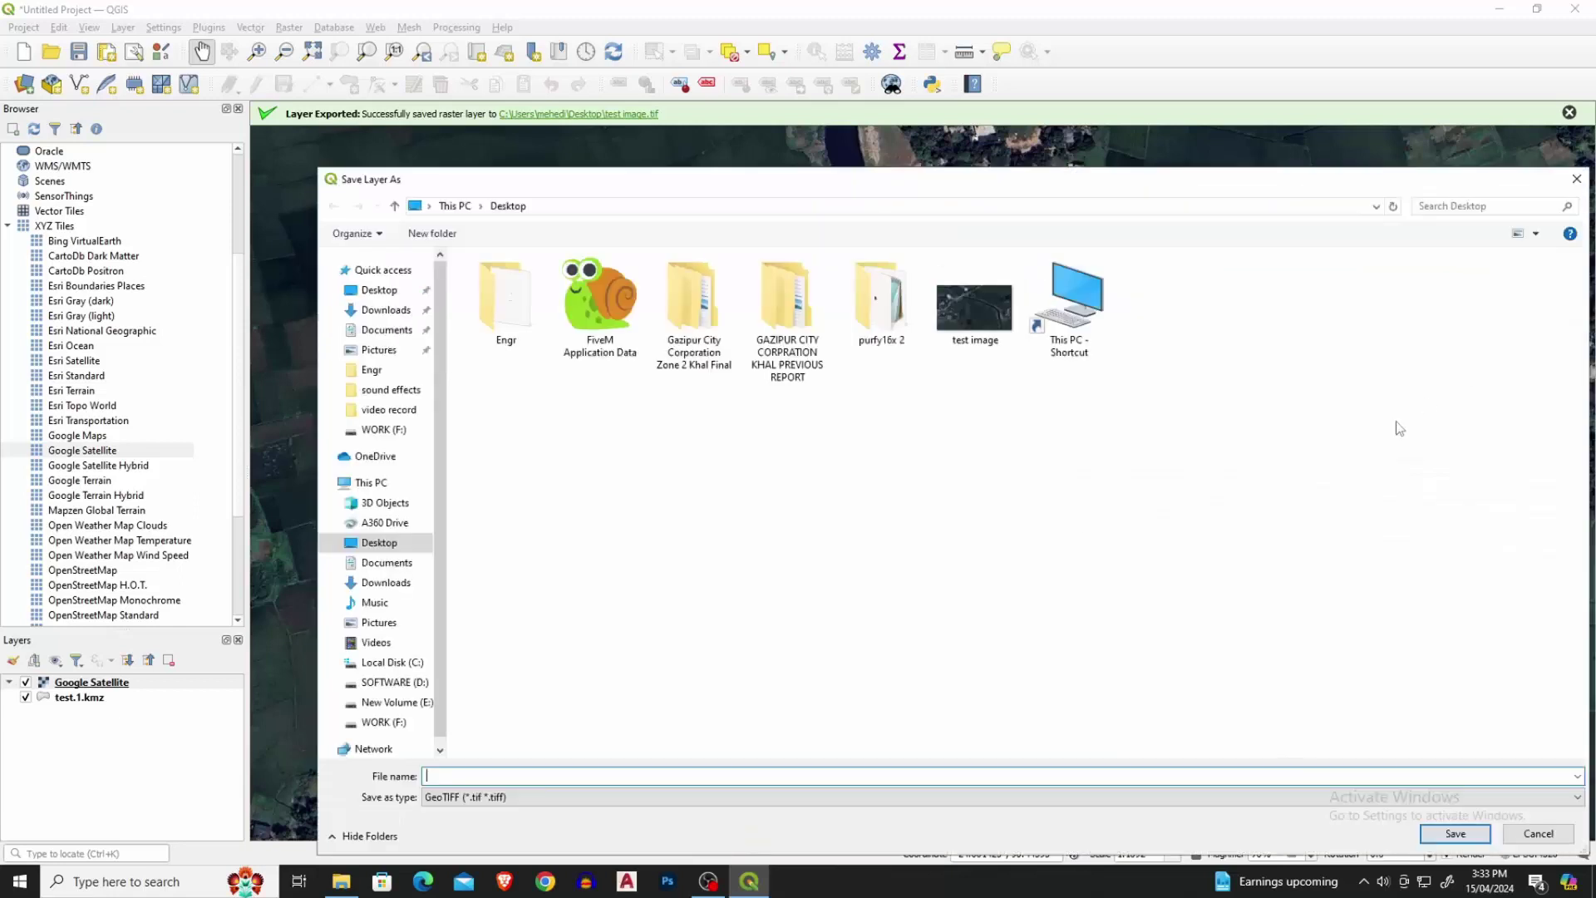
click(377, 290)
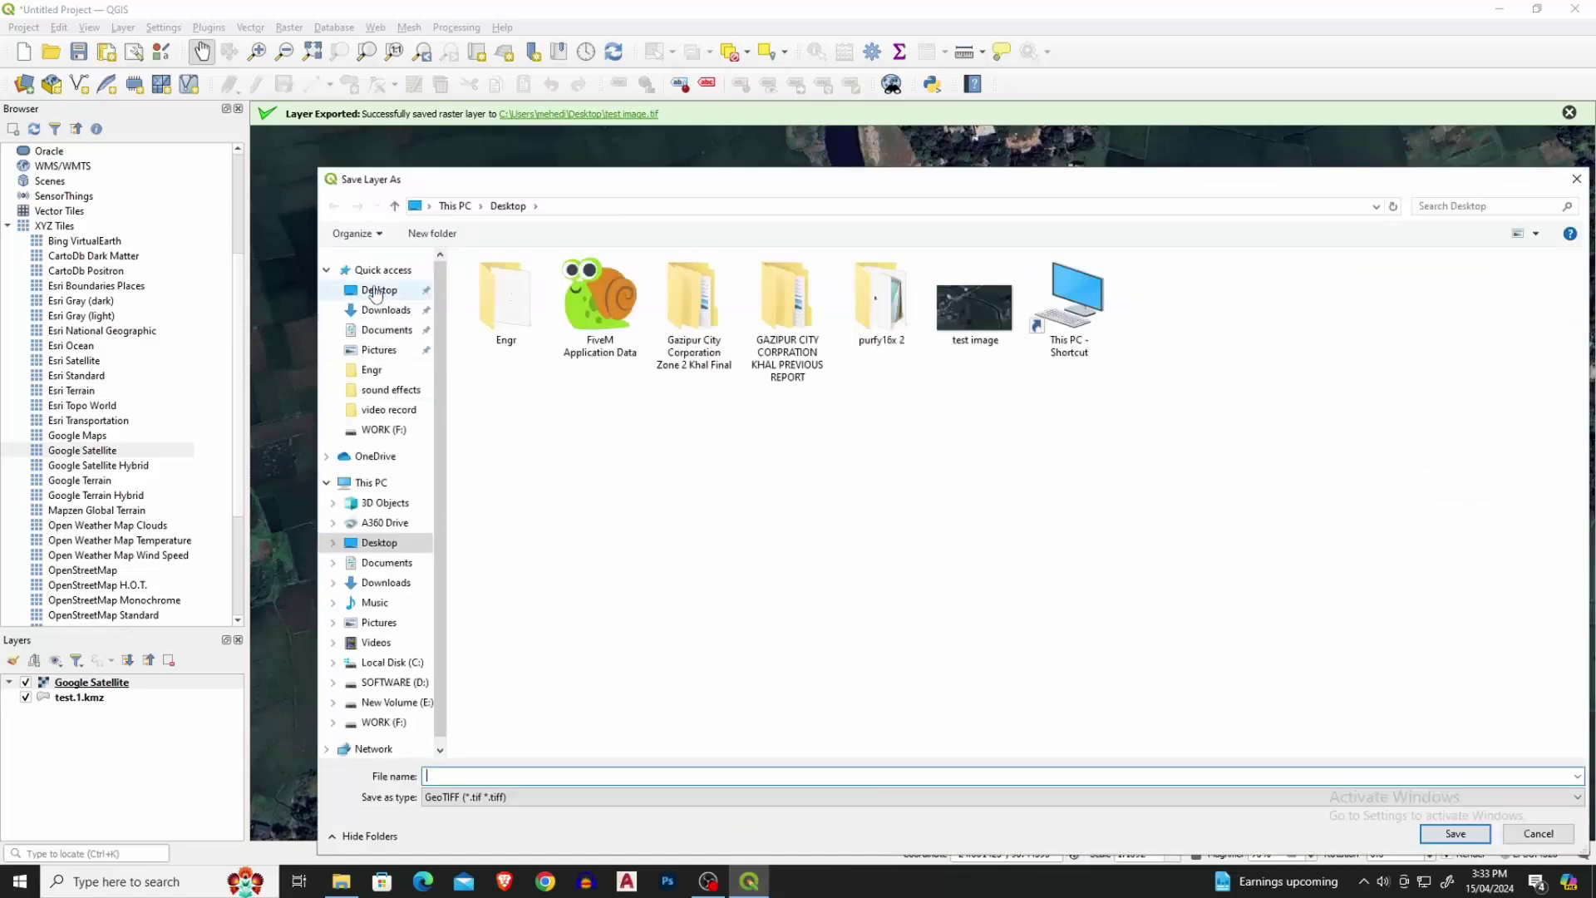
click(478, 777)
text(test )
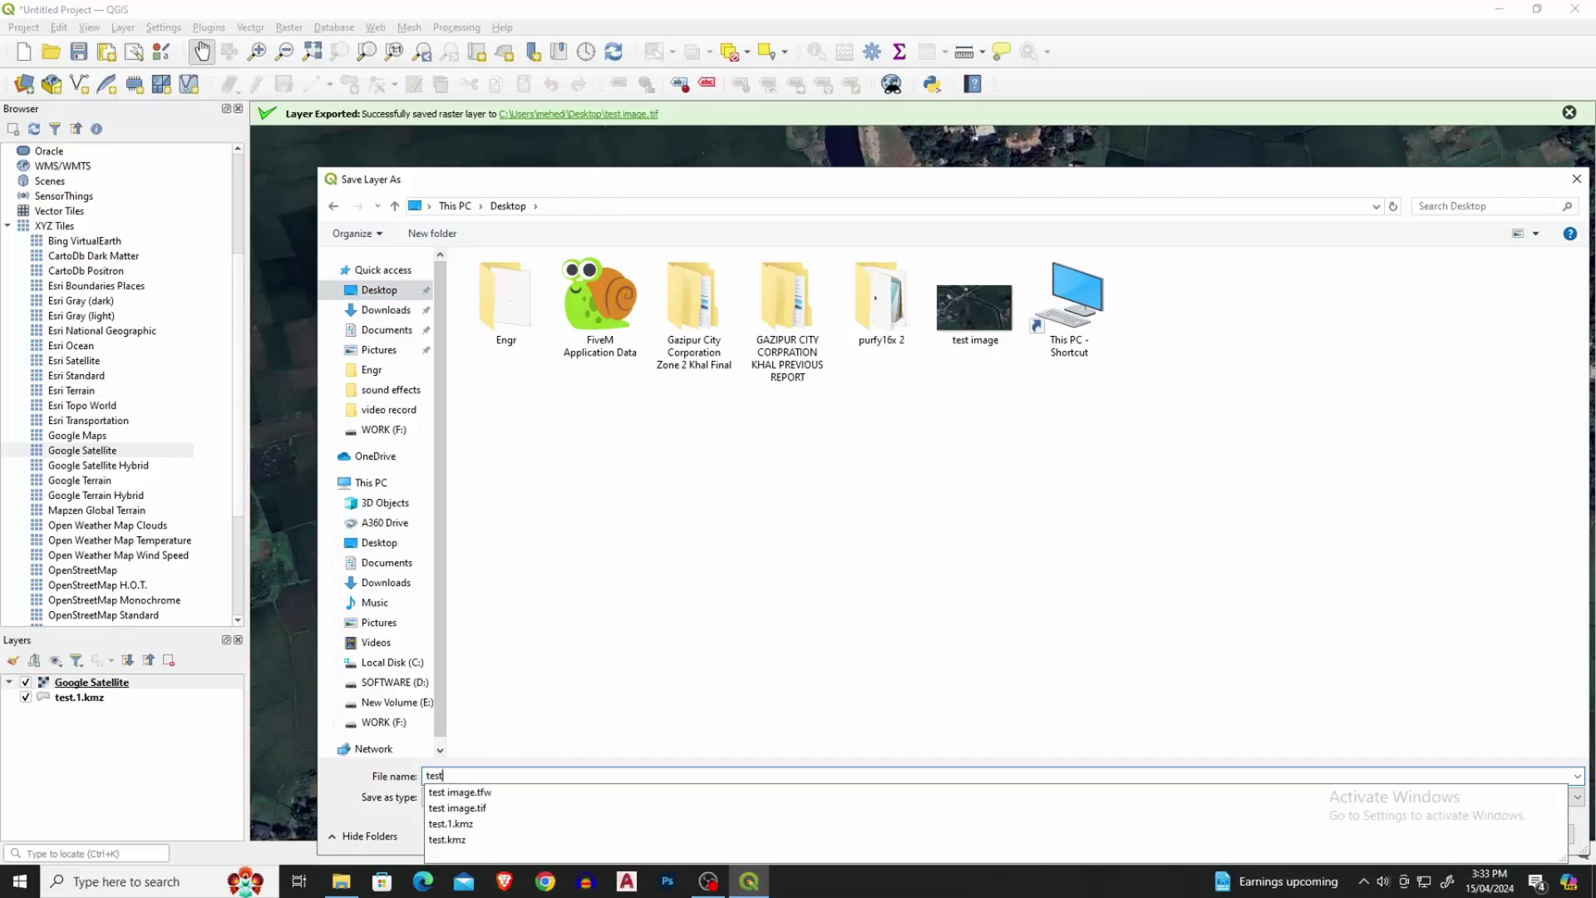
text(2 image)
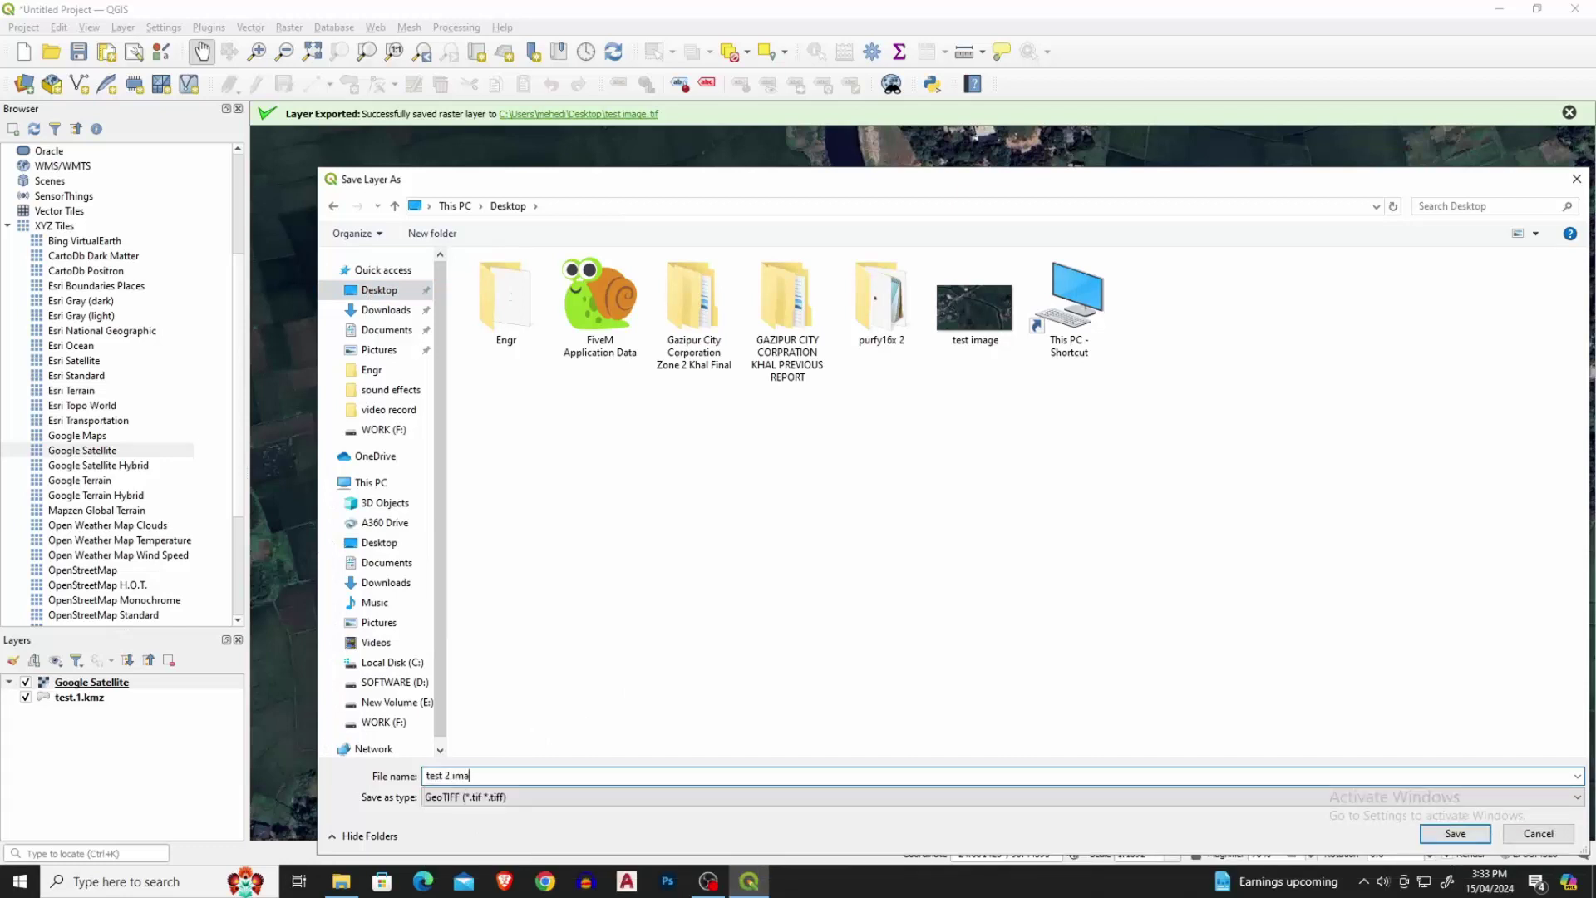
click(1455, 833)
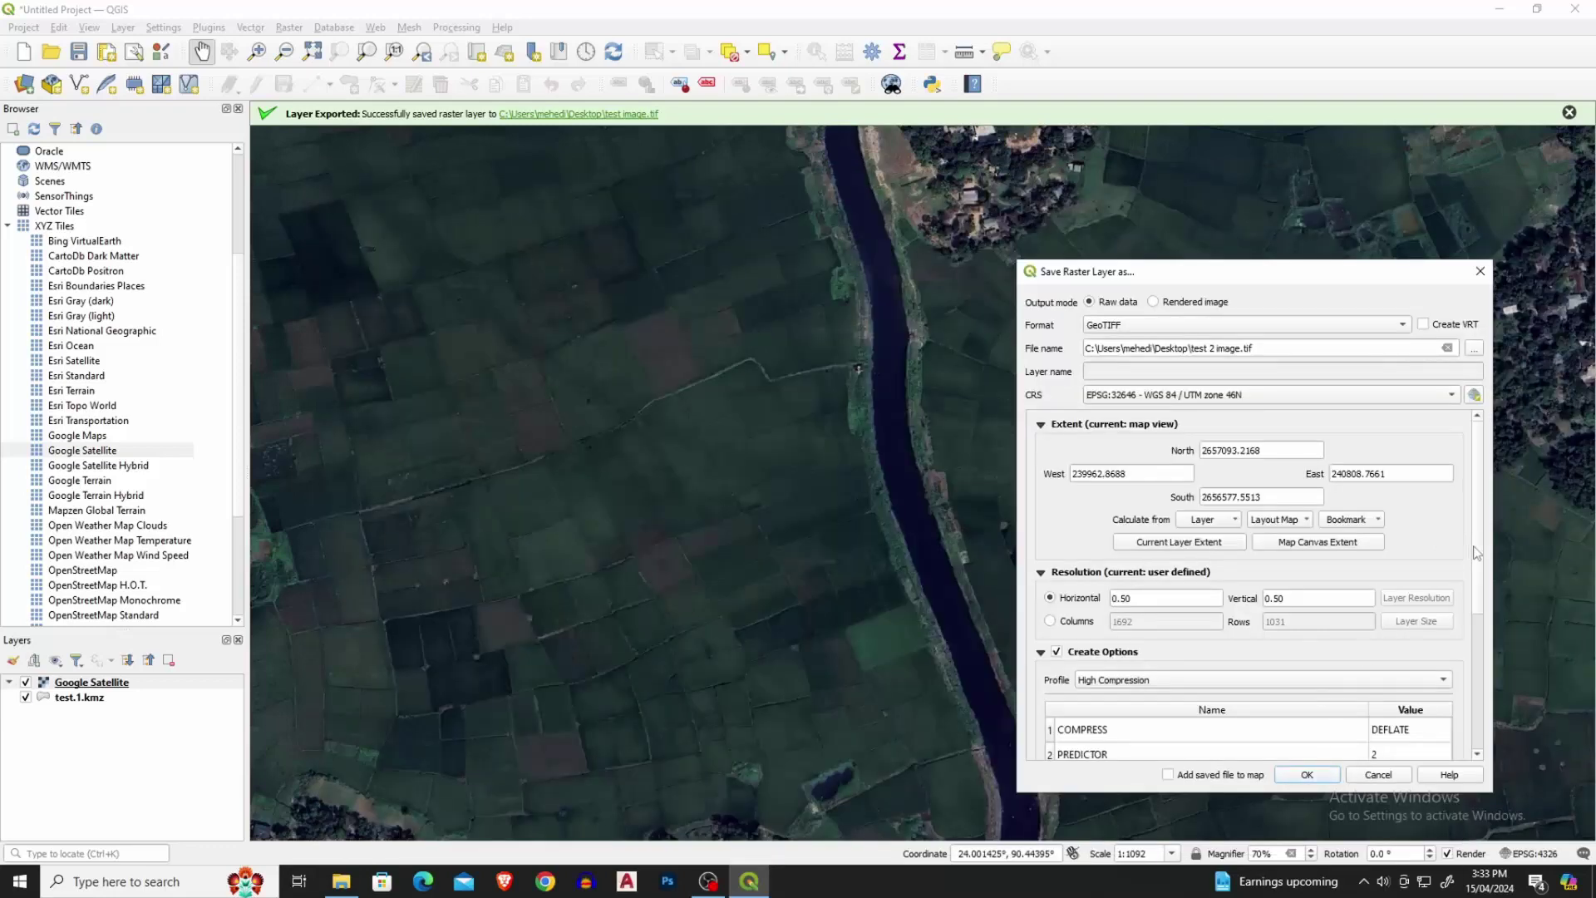
scroll(1476, 586, down, 3)
scroll(1373, 648, down, 3)
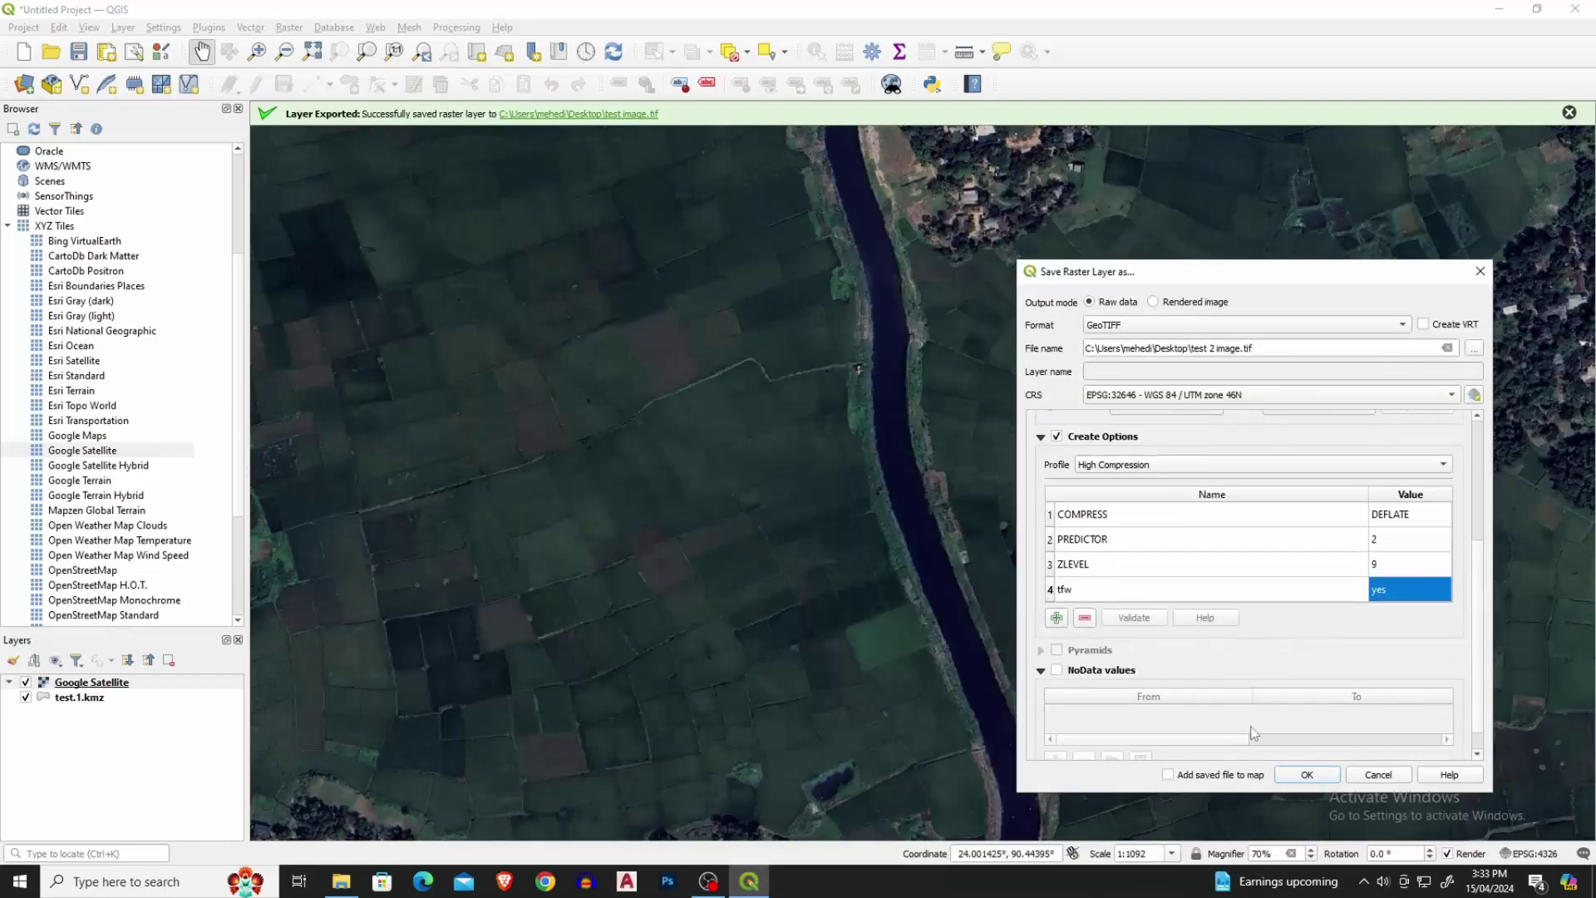
click(1307, 775)
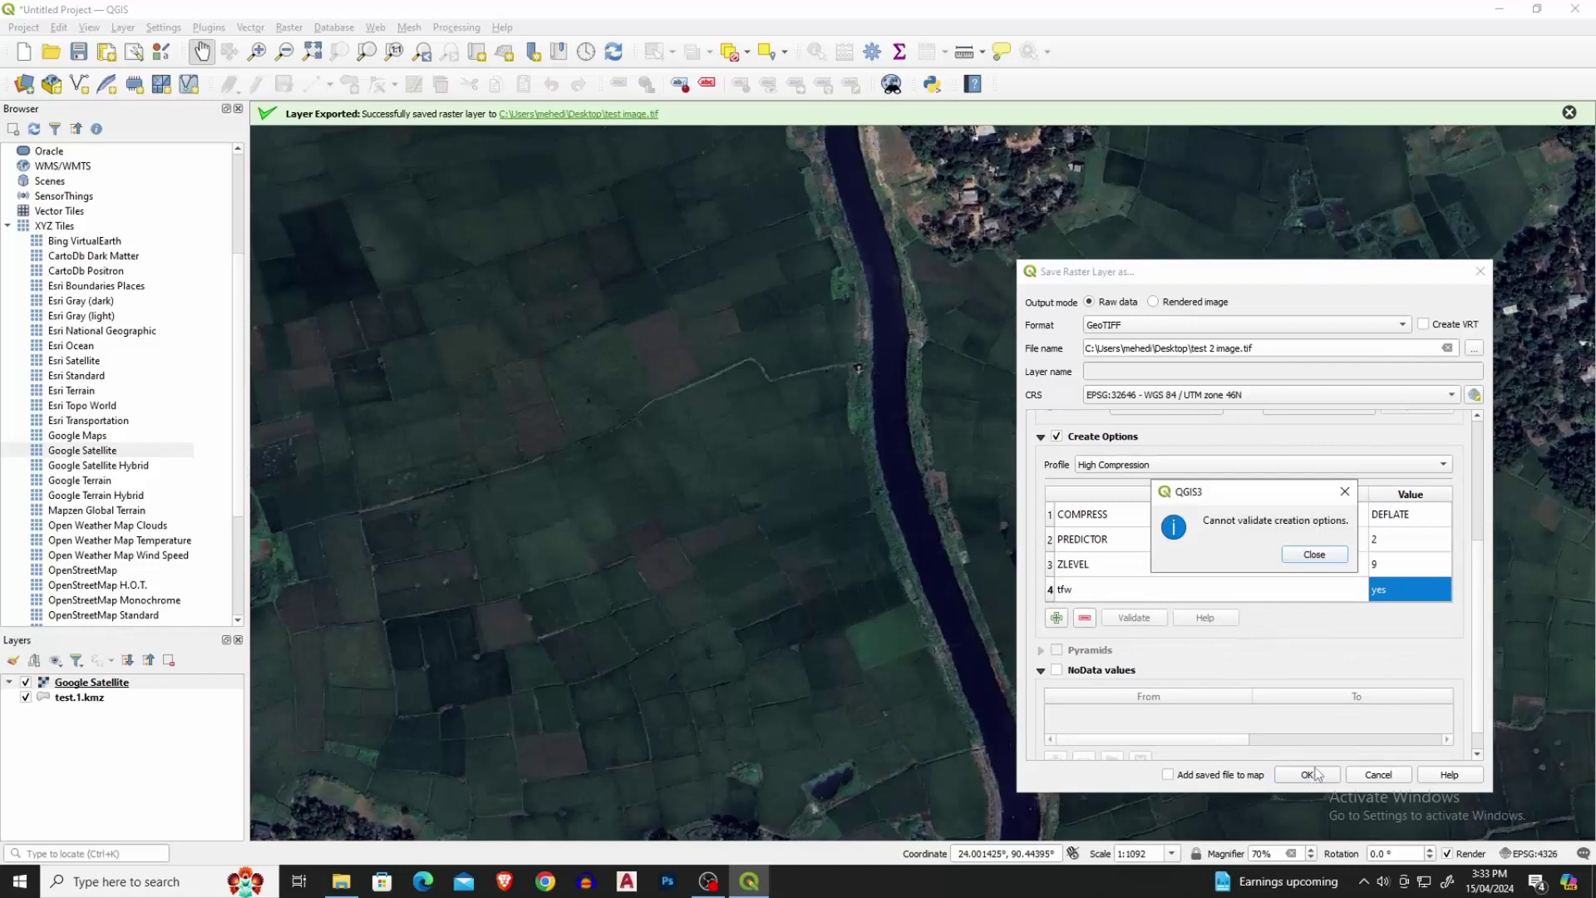
click(1316, 554)
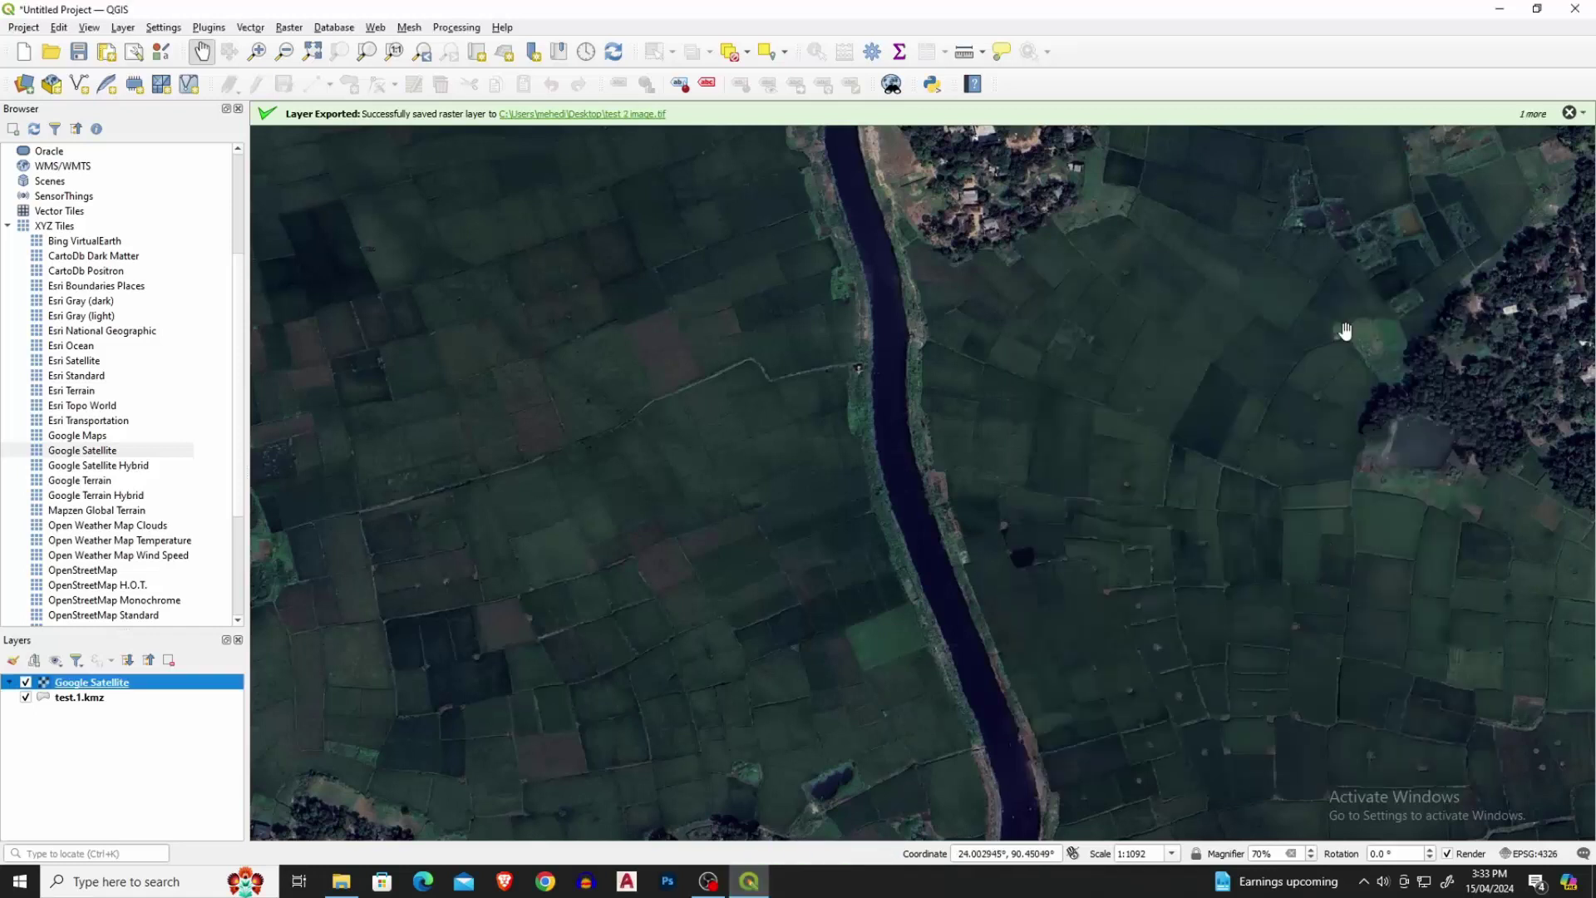
Quit QGIS, discarding the project, then launch AutoCAD 2018 from Windows search.
click(1573, 10)
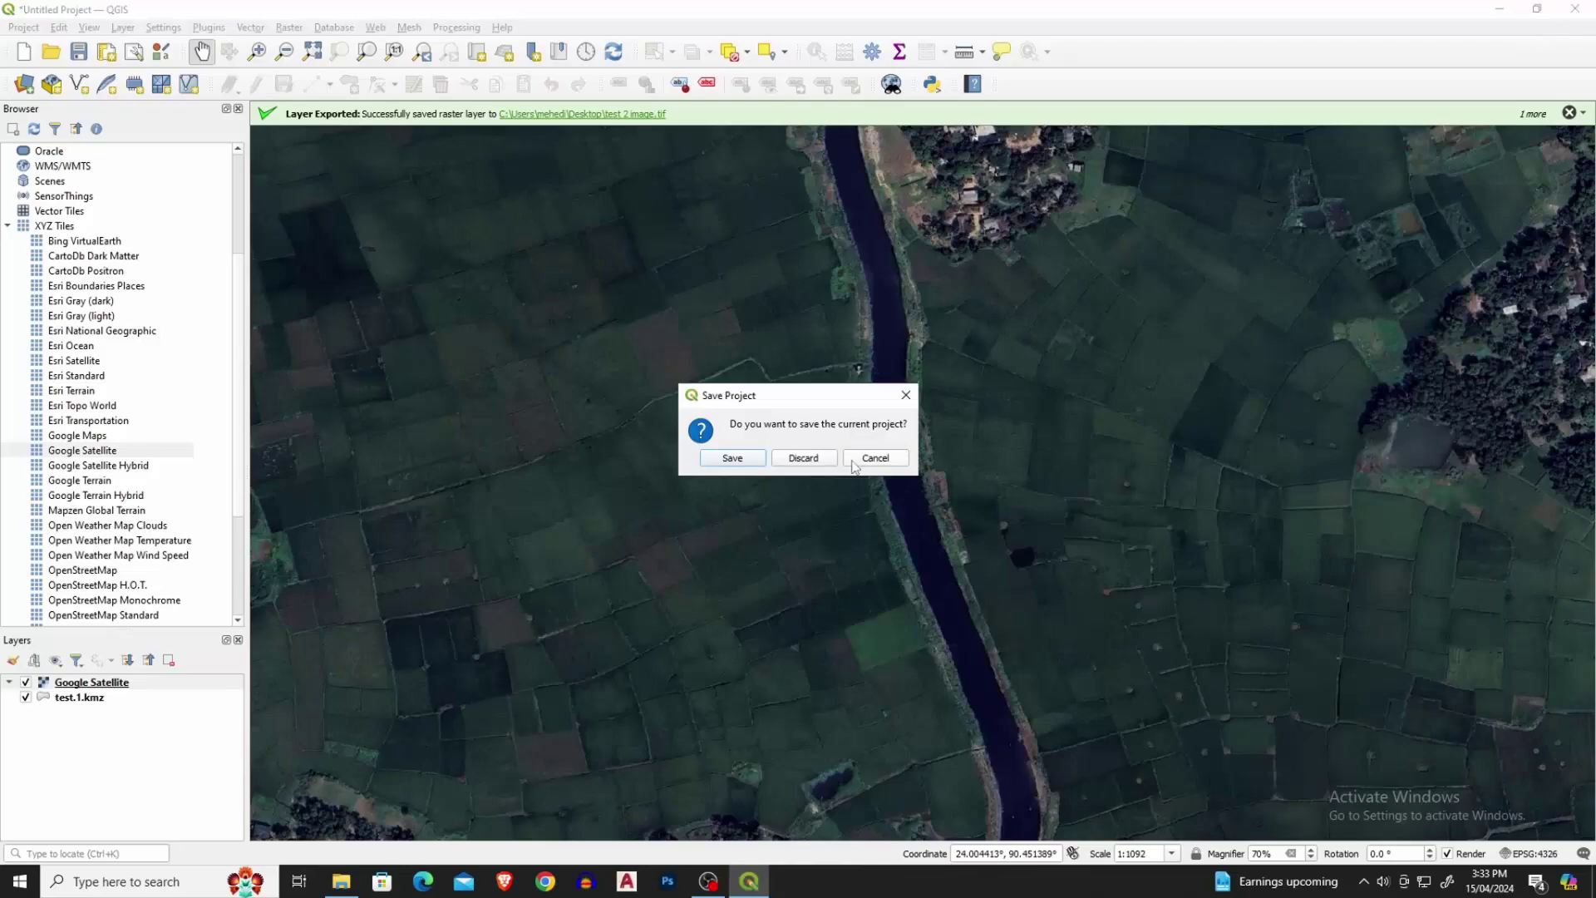
click(804, 458)
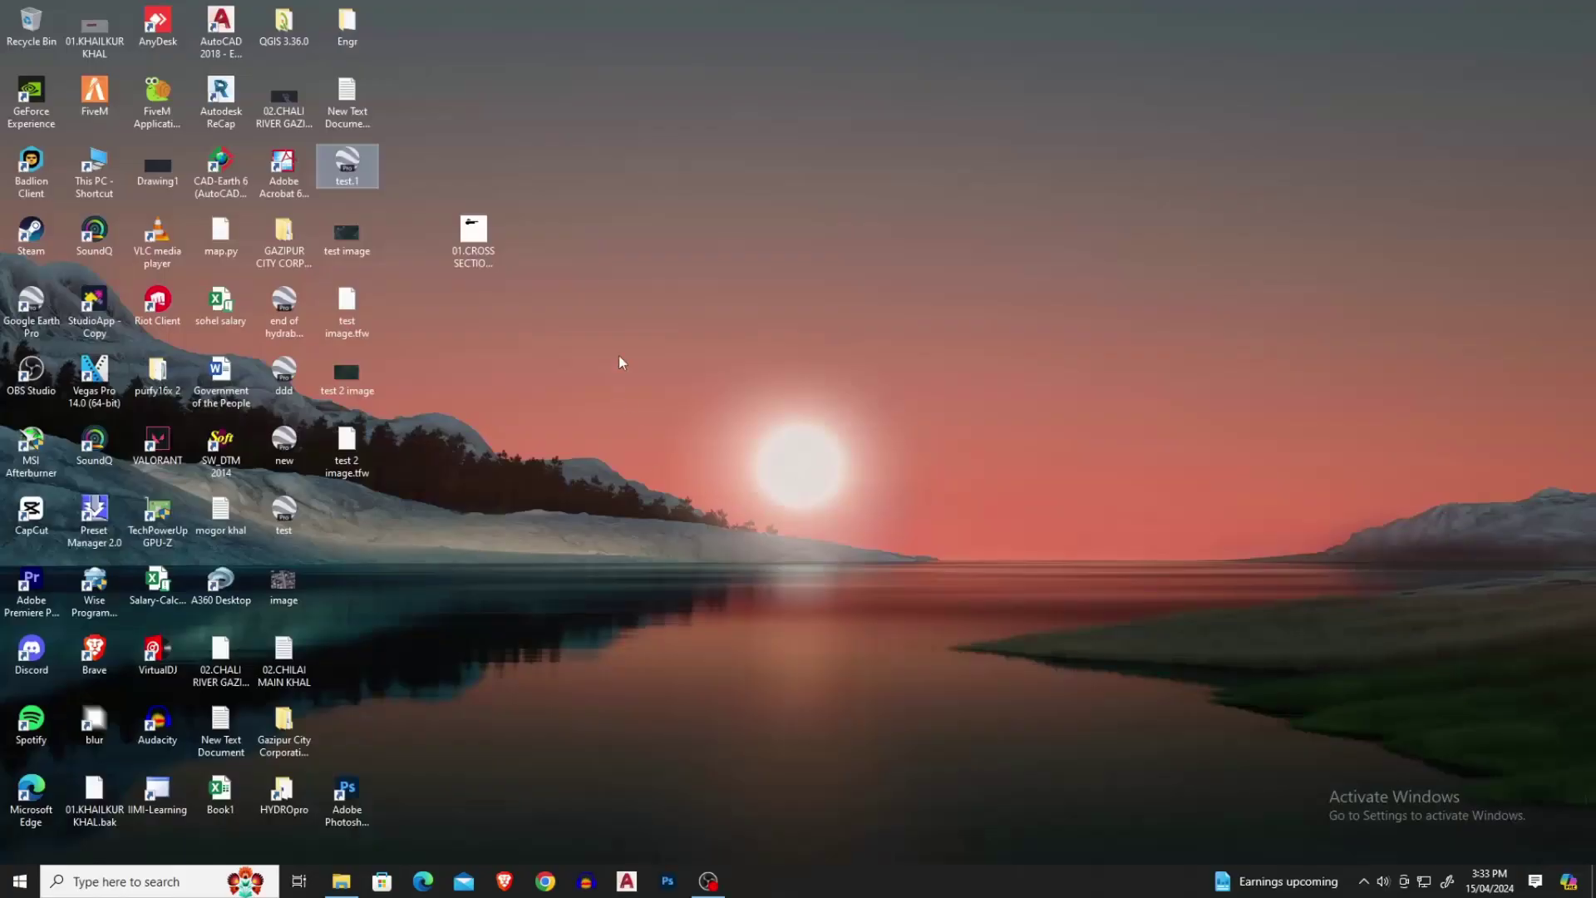
right_click(620, 363)
click(412, 659)
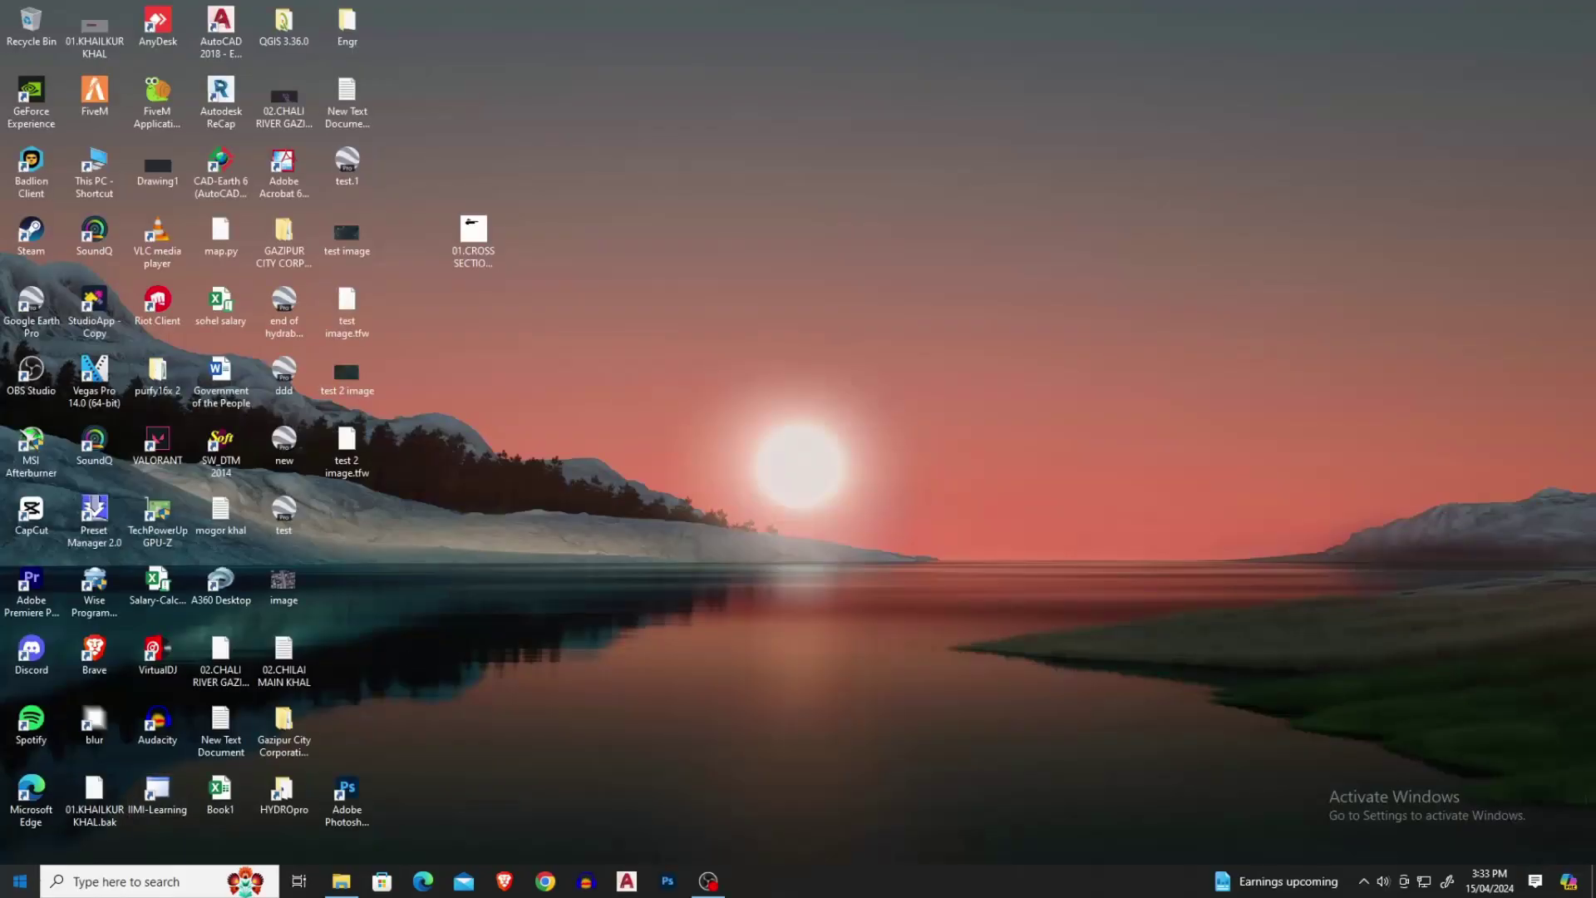
key(super)
text(a)
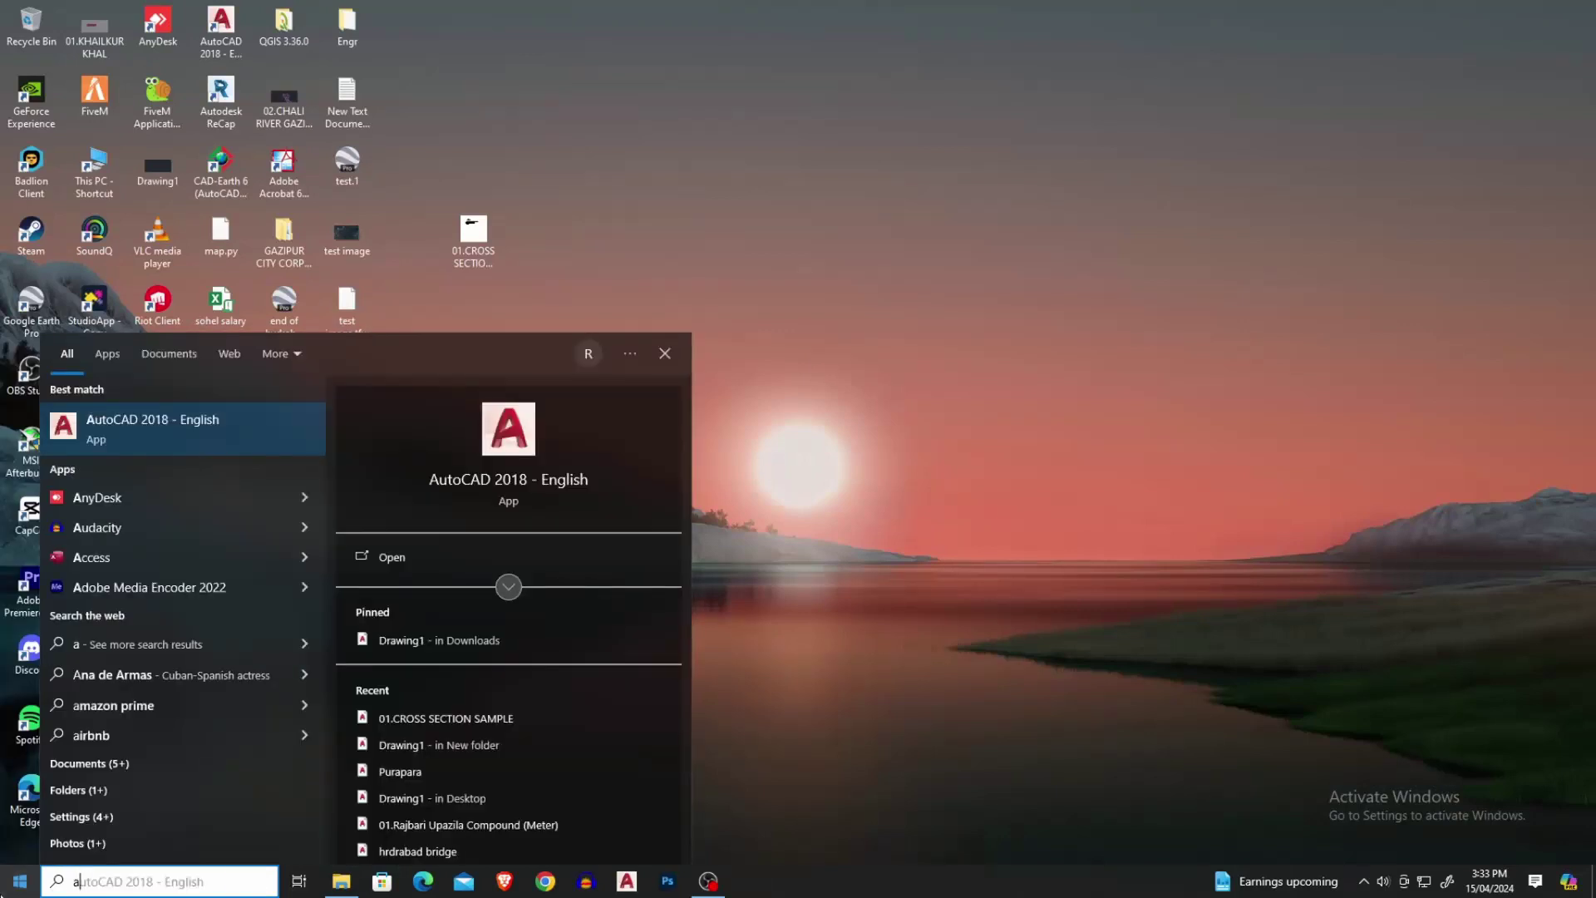
text(uto)
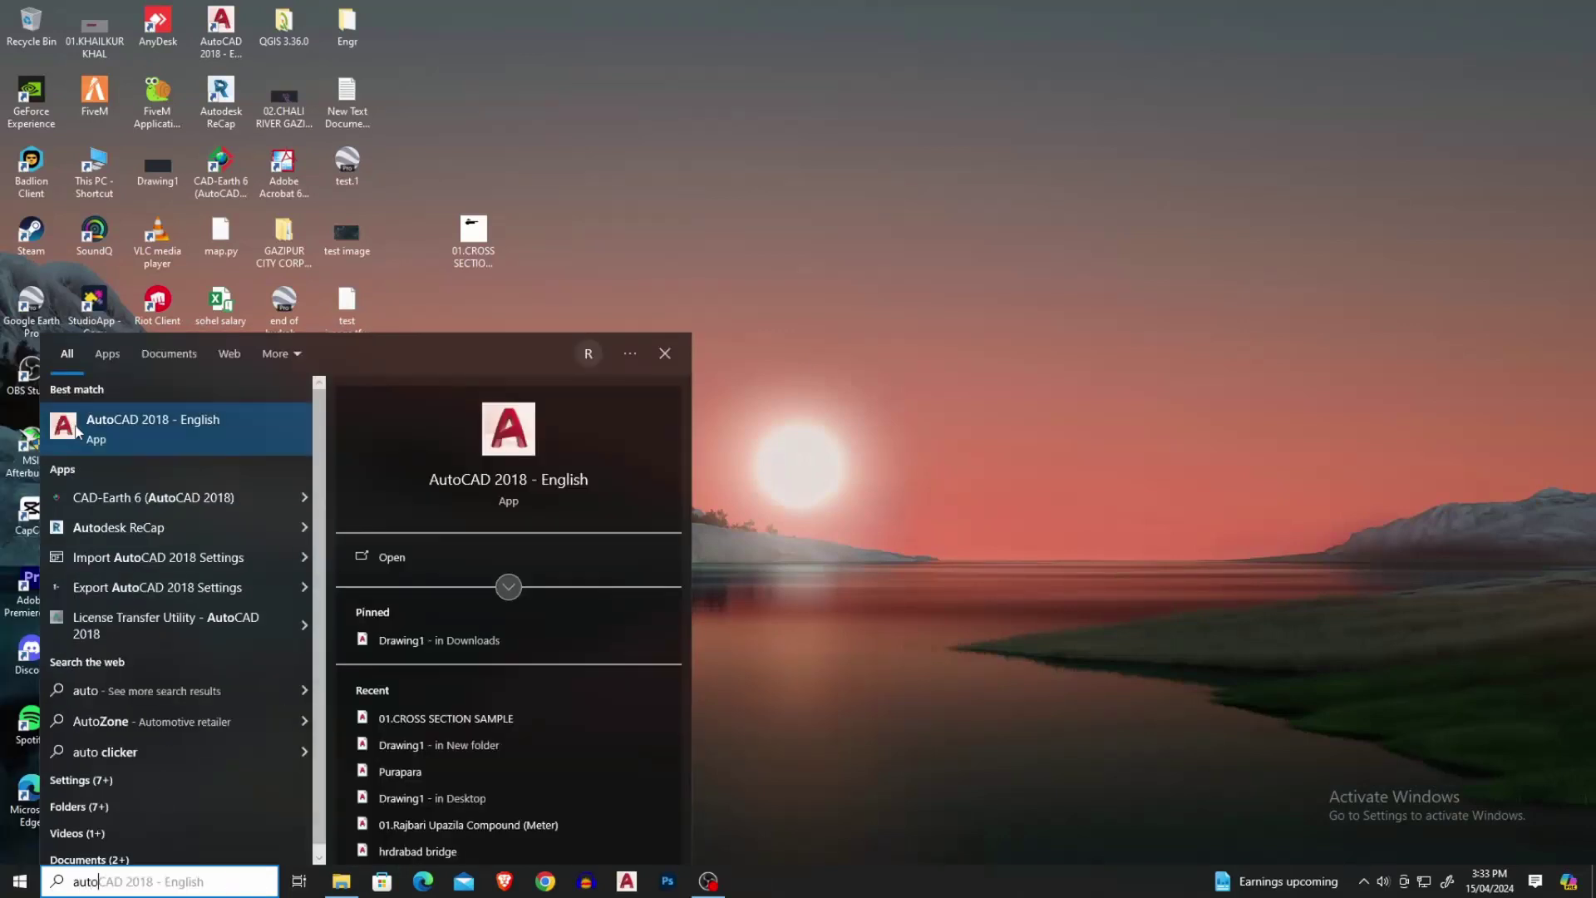
key(Return)
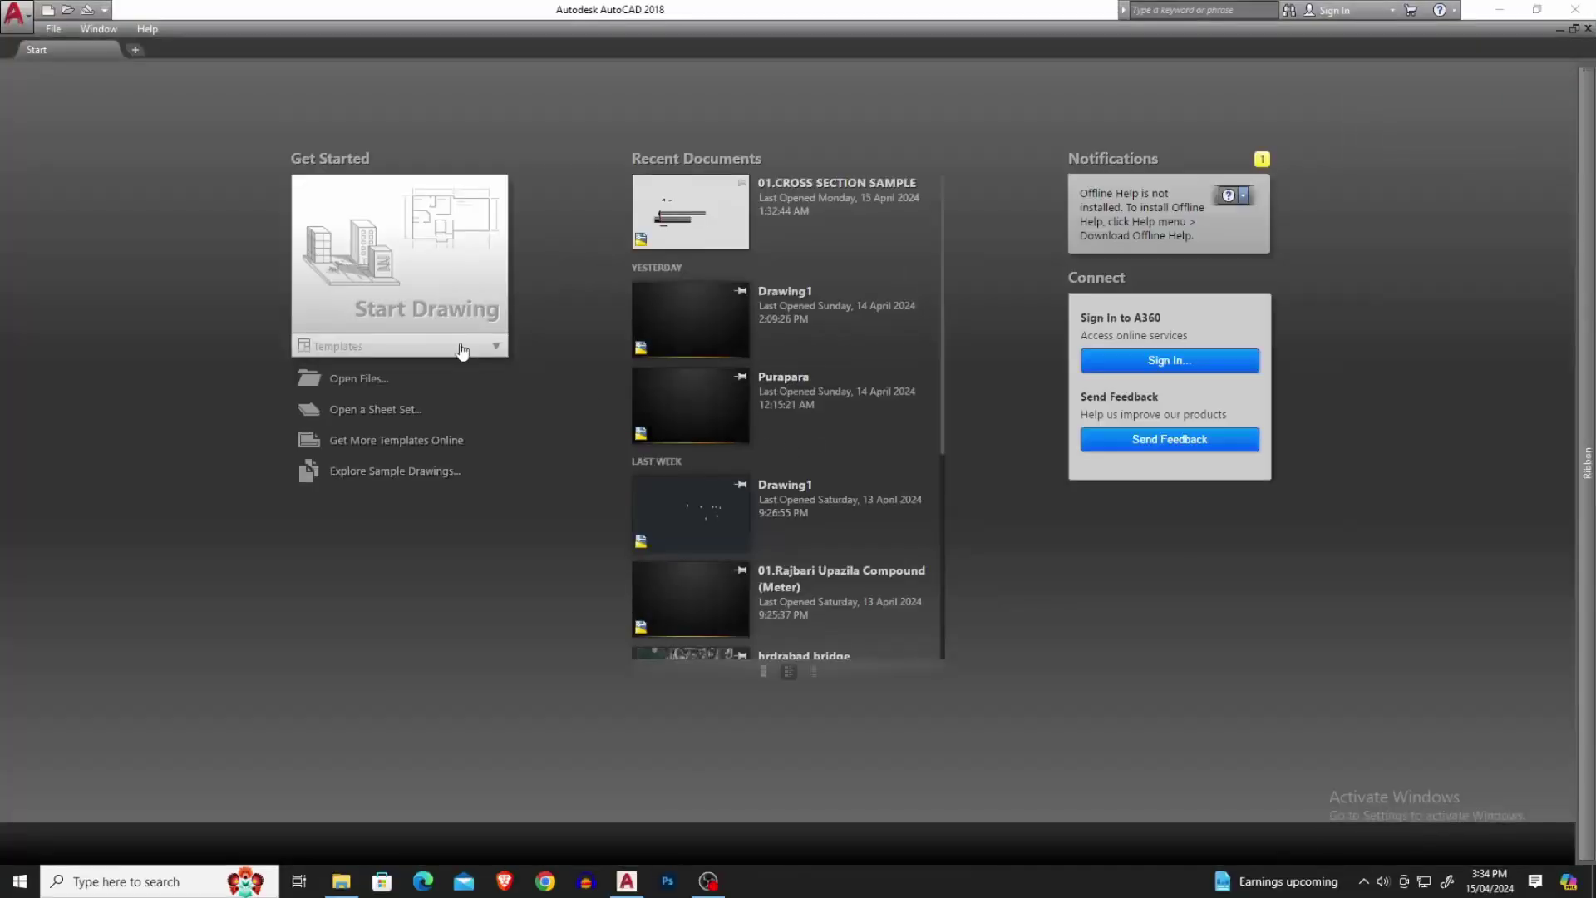
Create the blank drawing Drawing1 from the Start Drawing tile.
click(420, 297)
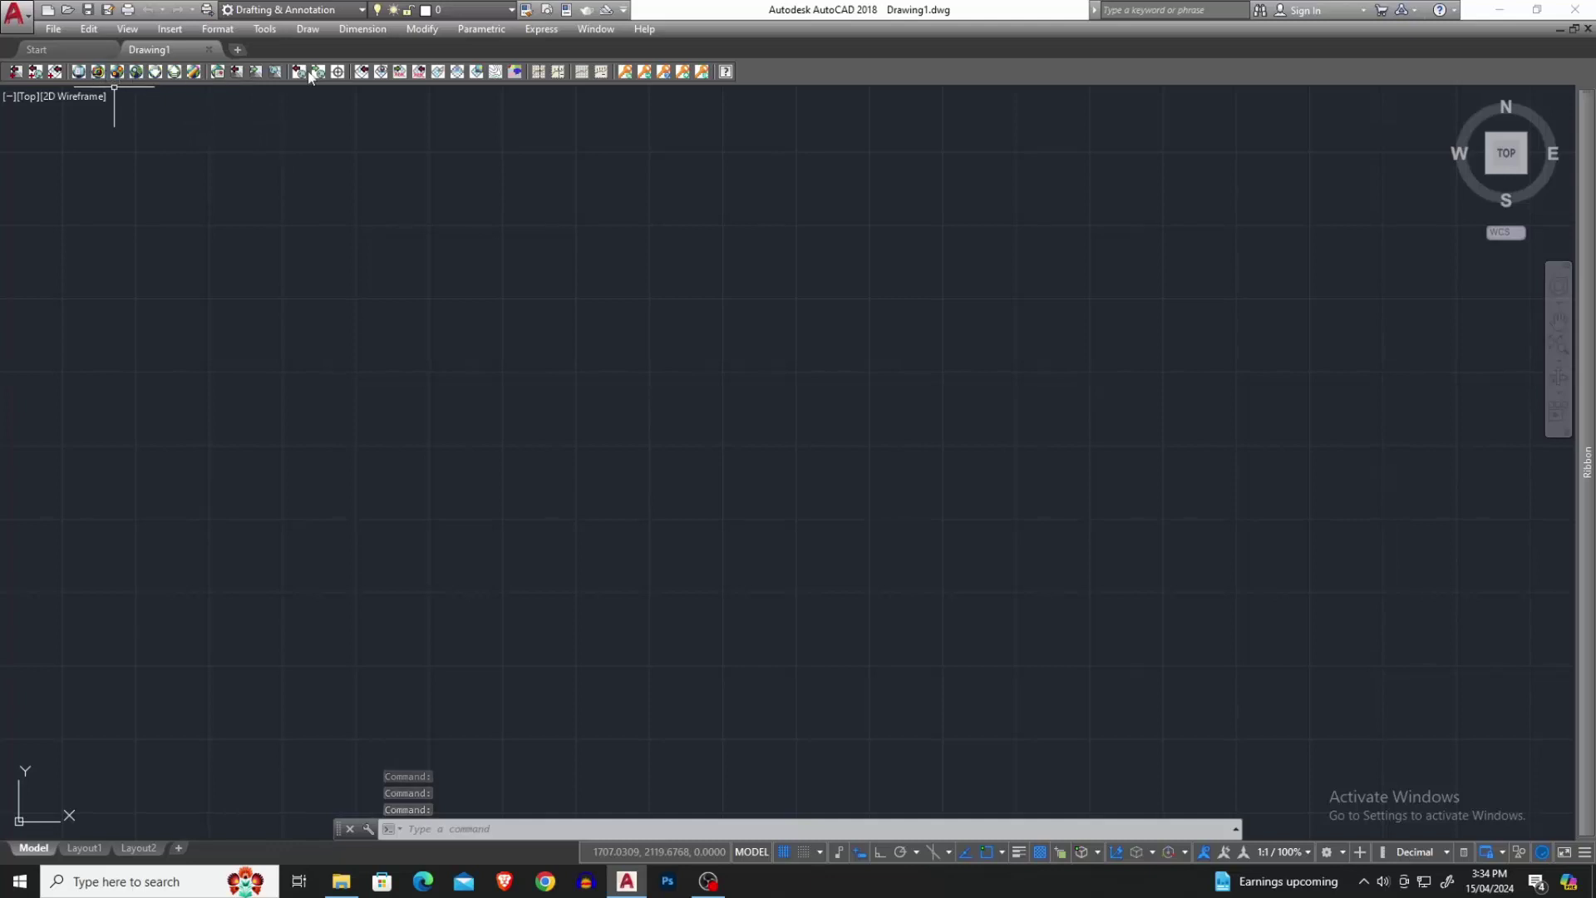
Insert the Desktop file test 2 image.tif as a georeferenced image, using Desktop as the fixed folder.
click(279, 72)
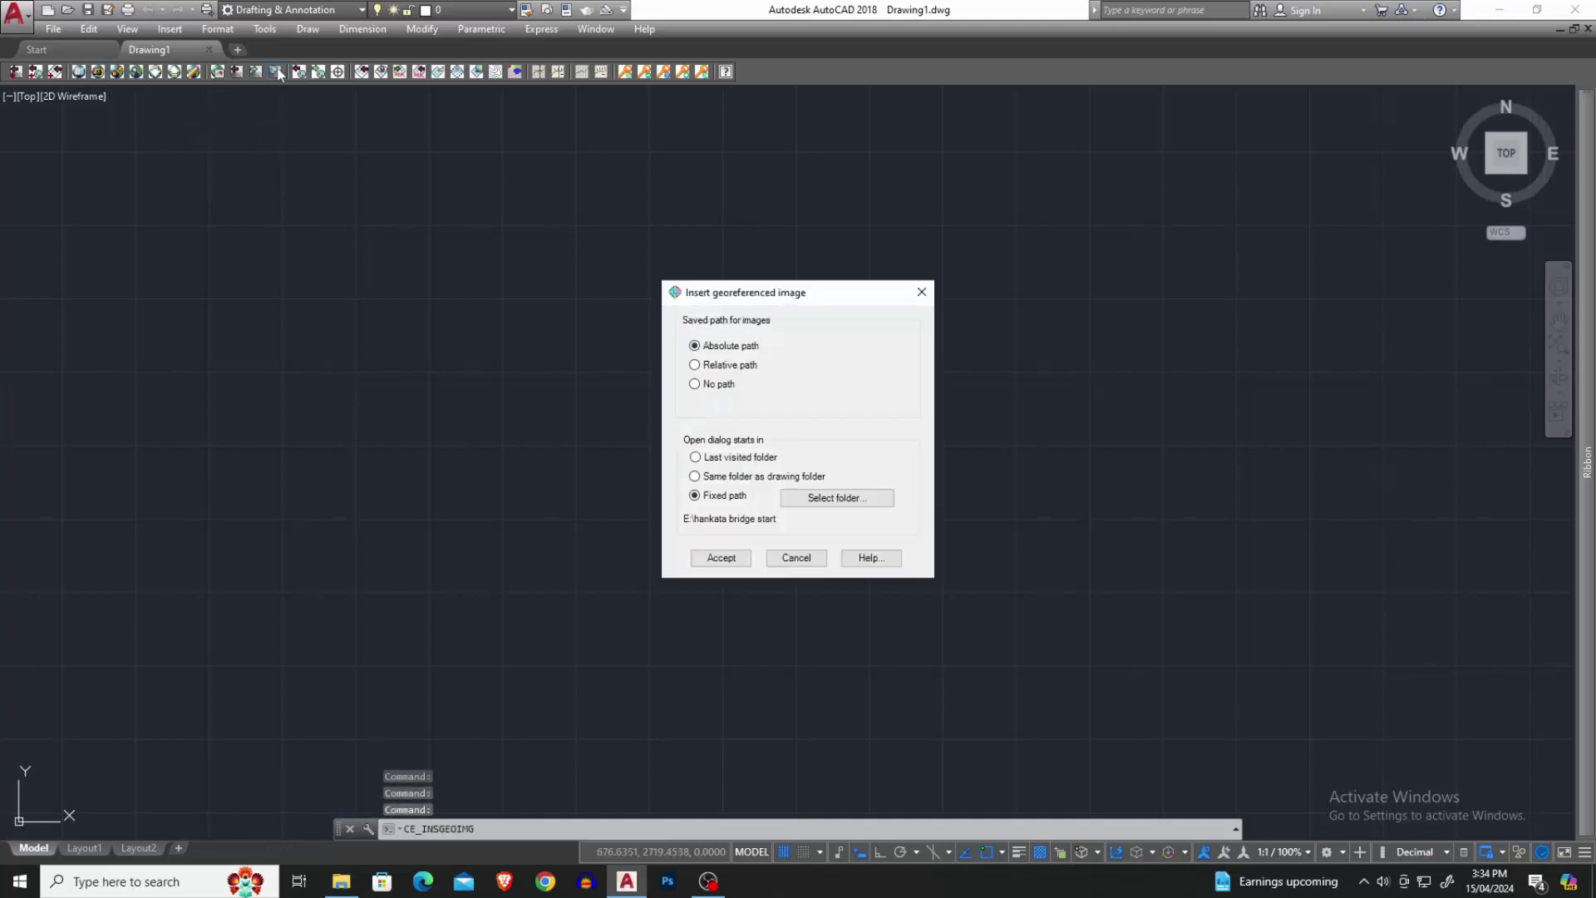
click(863, 505)
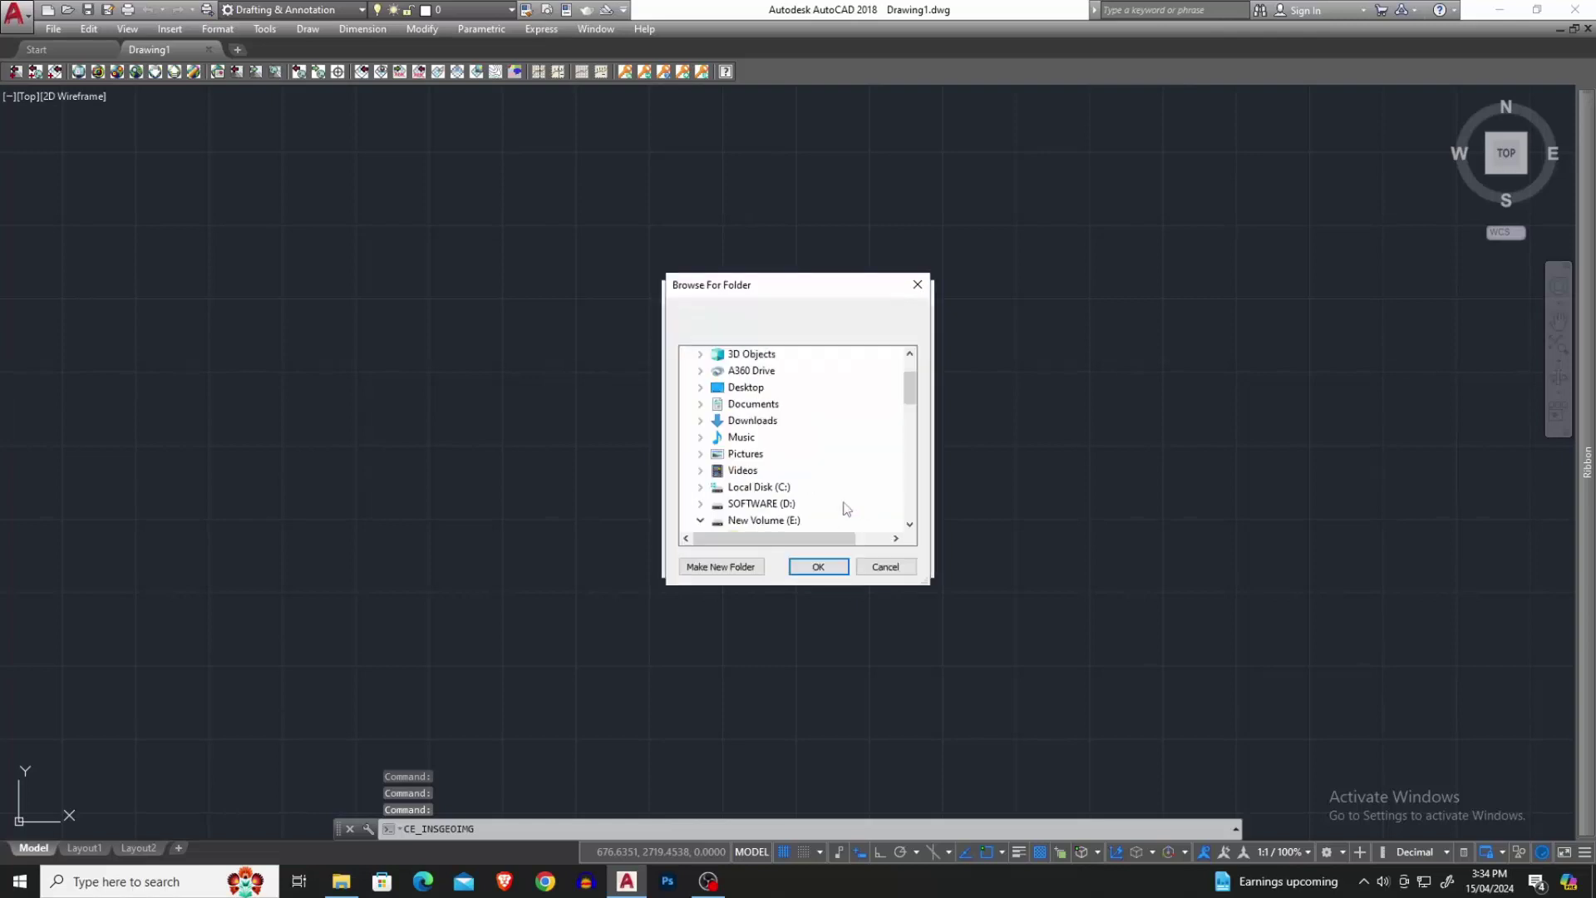
click(746, 390)
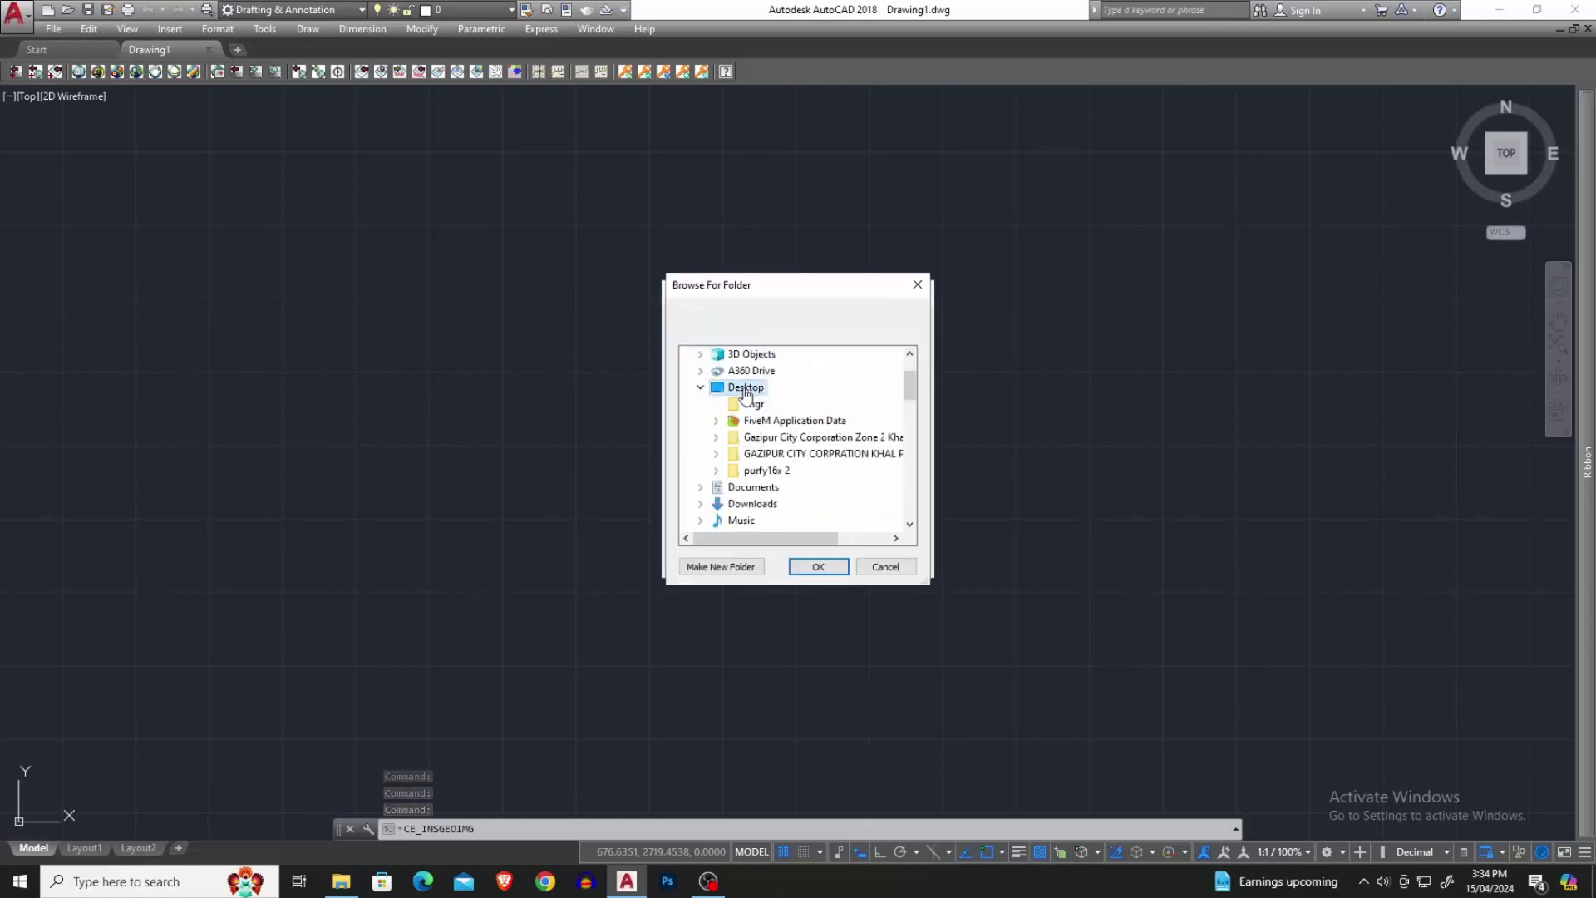
click(819, 566)
click(725, 558)
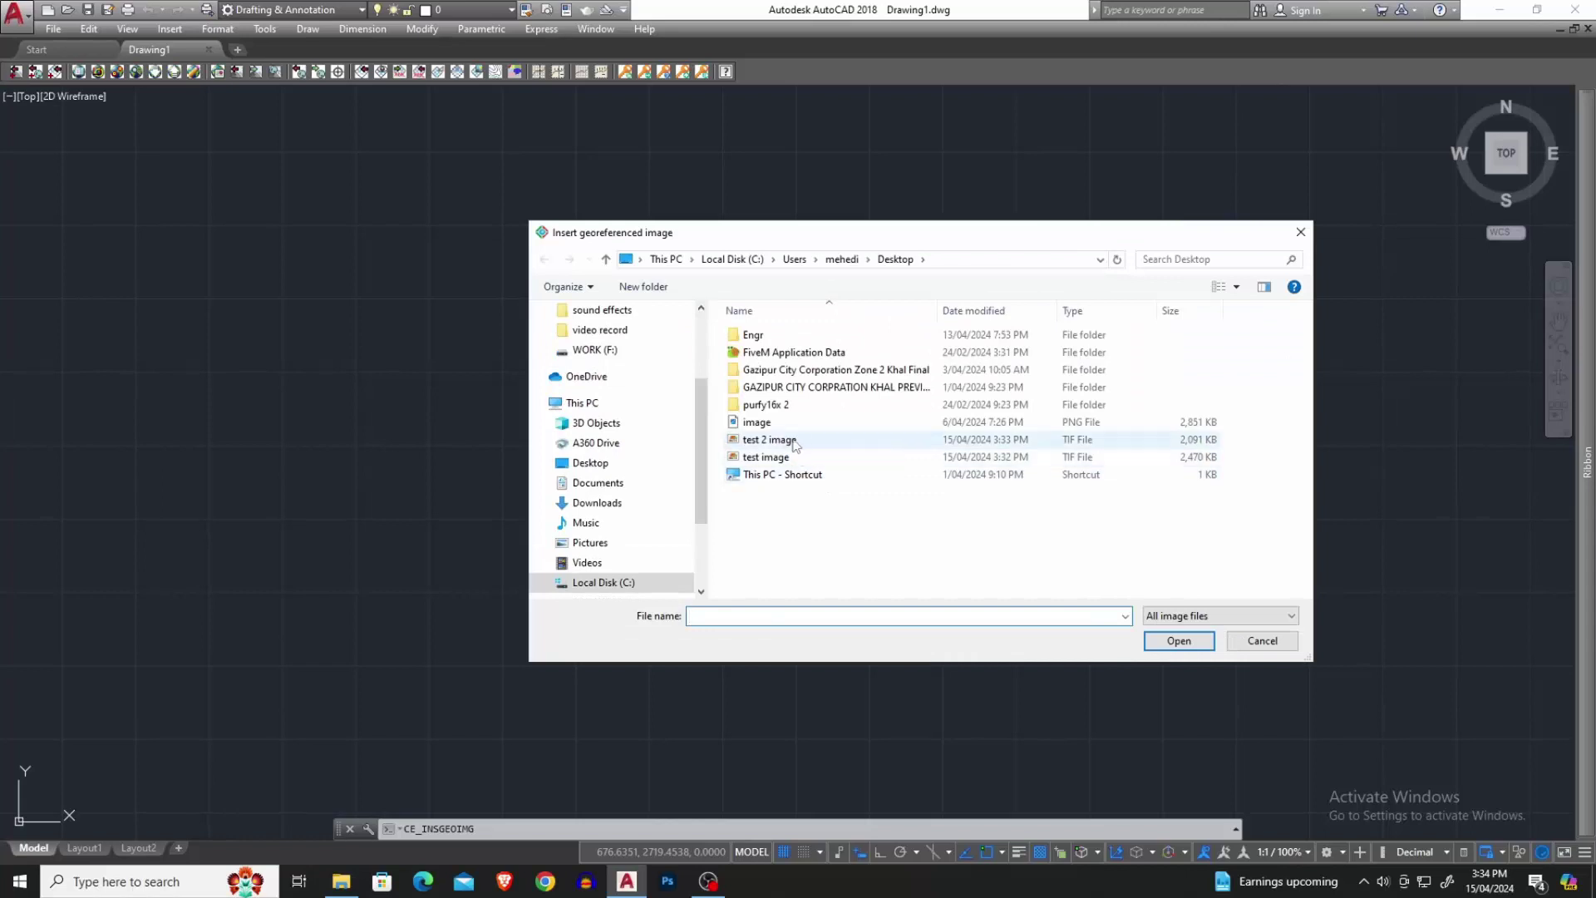
click(795, 445)
double_click(795, 447)
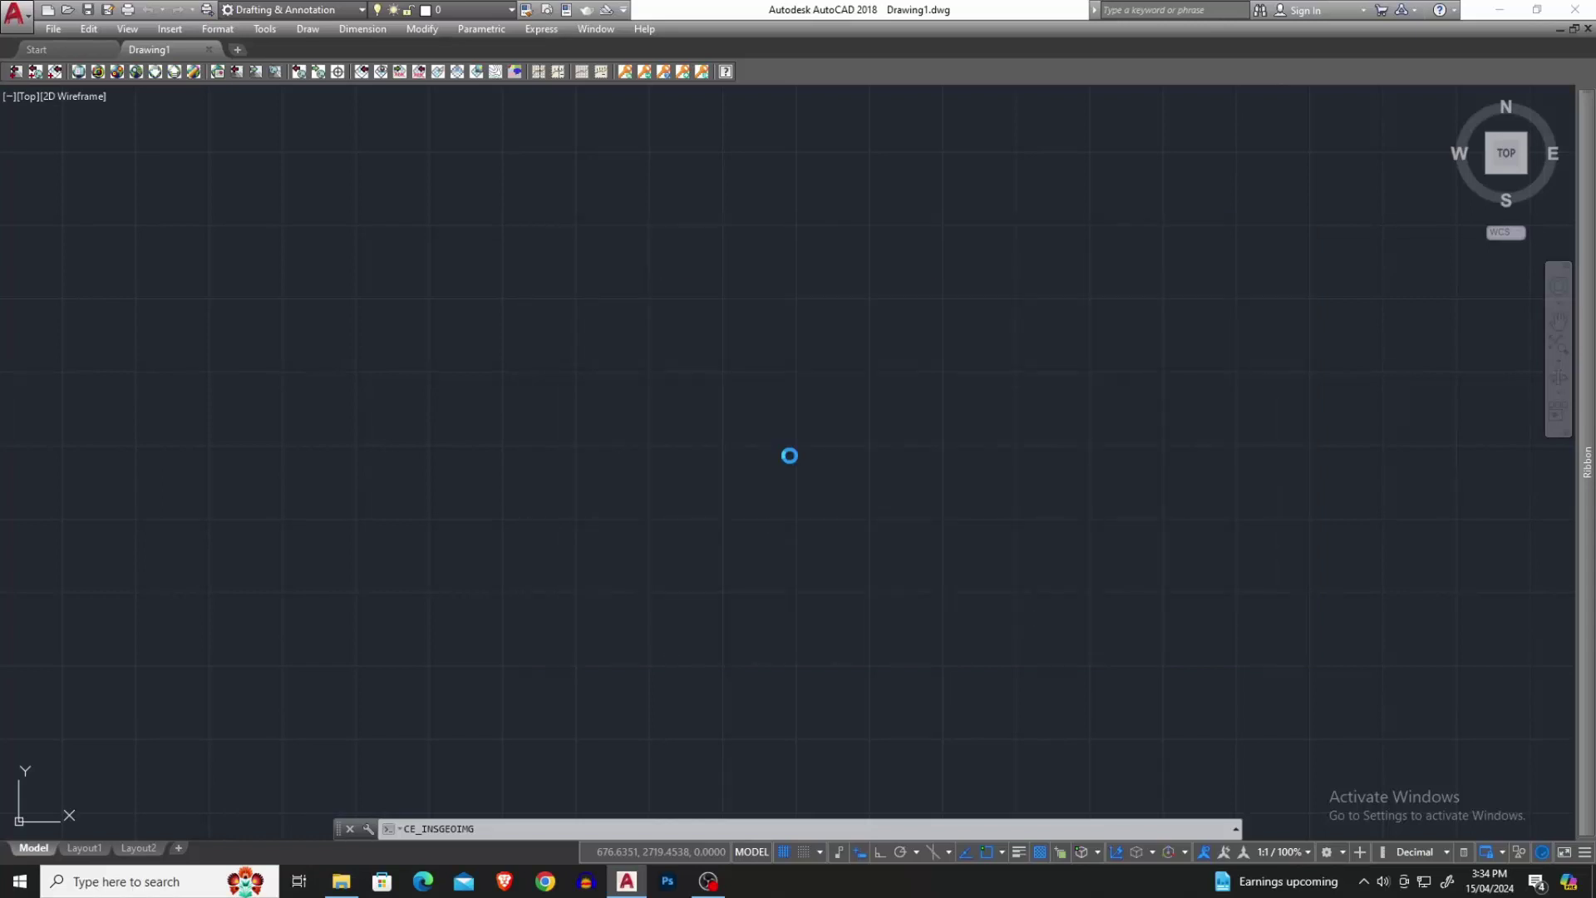
scroll(784, 478, down, 2)
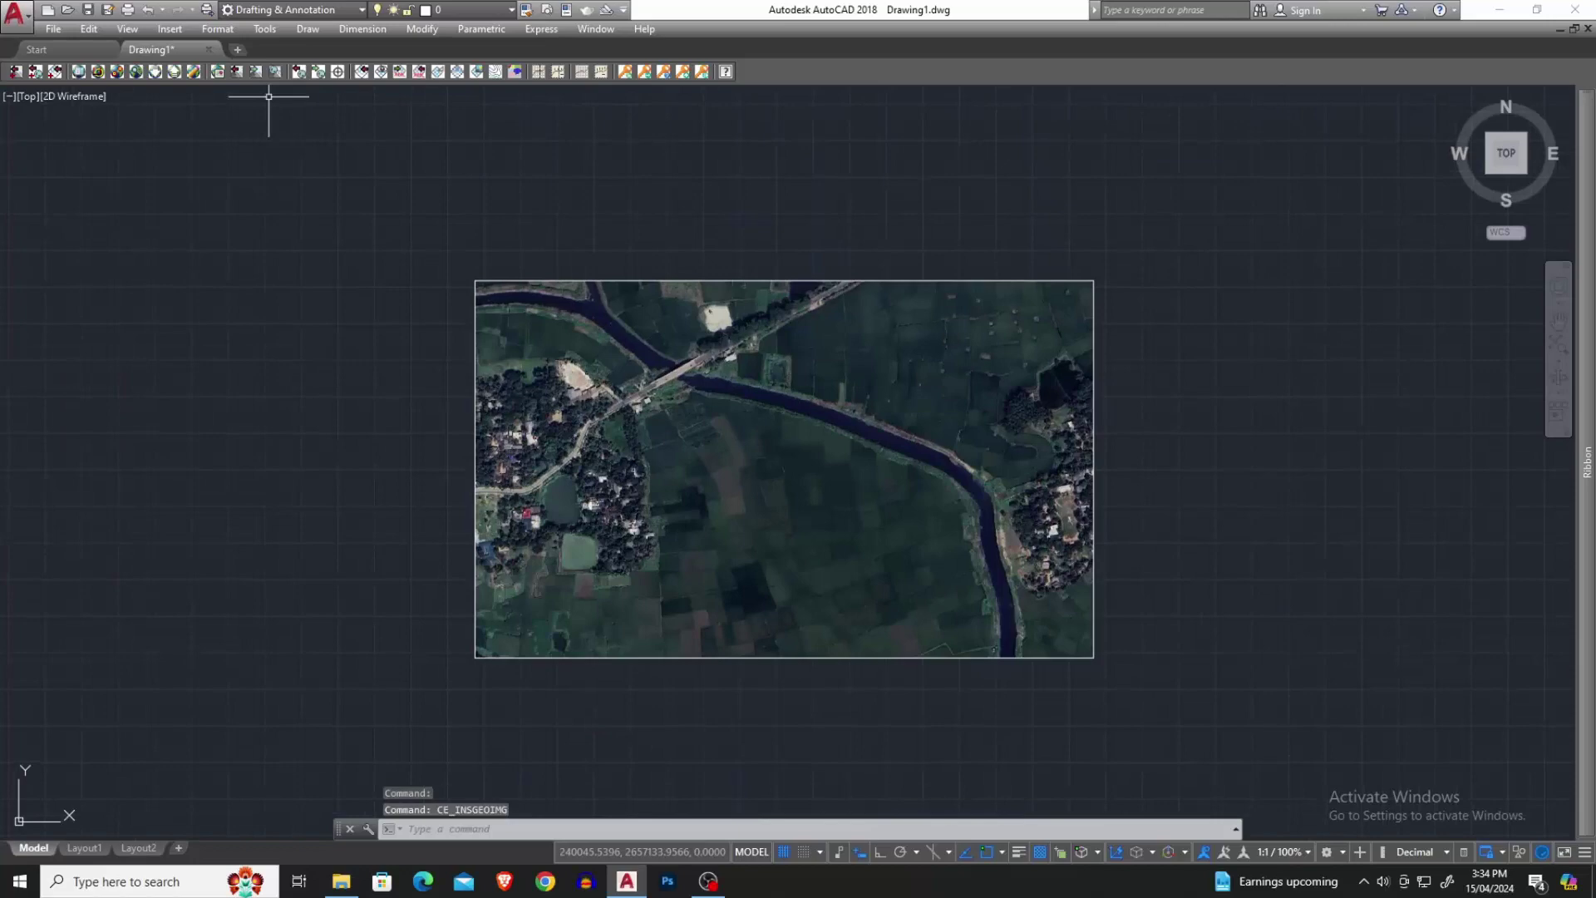
Insert the second Desktop TIF tile as a georeferenced image.
click(277, 72)
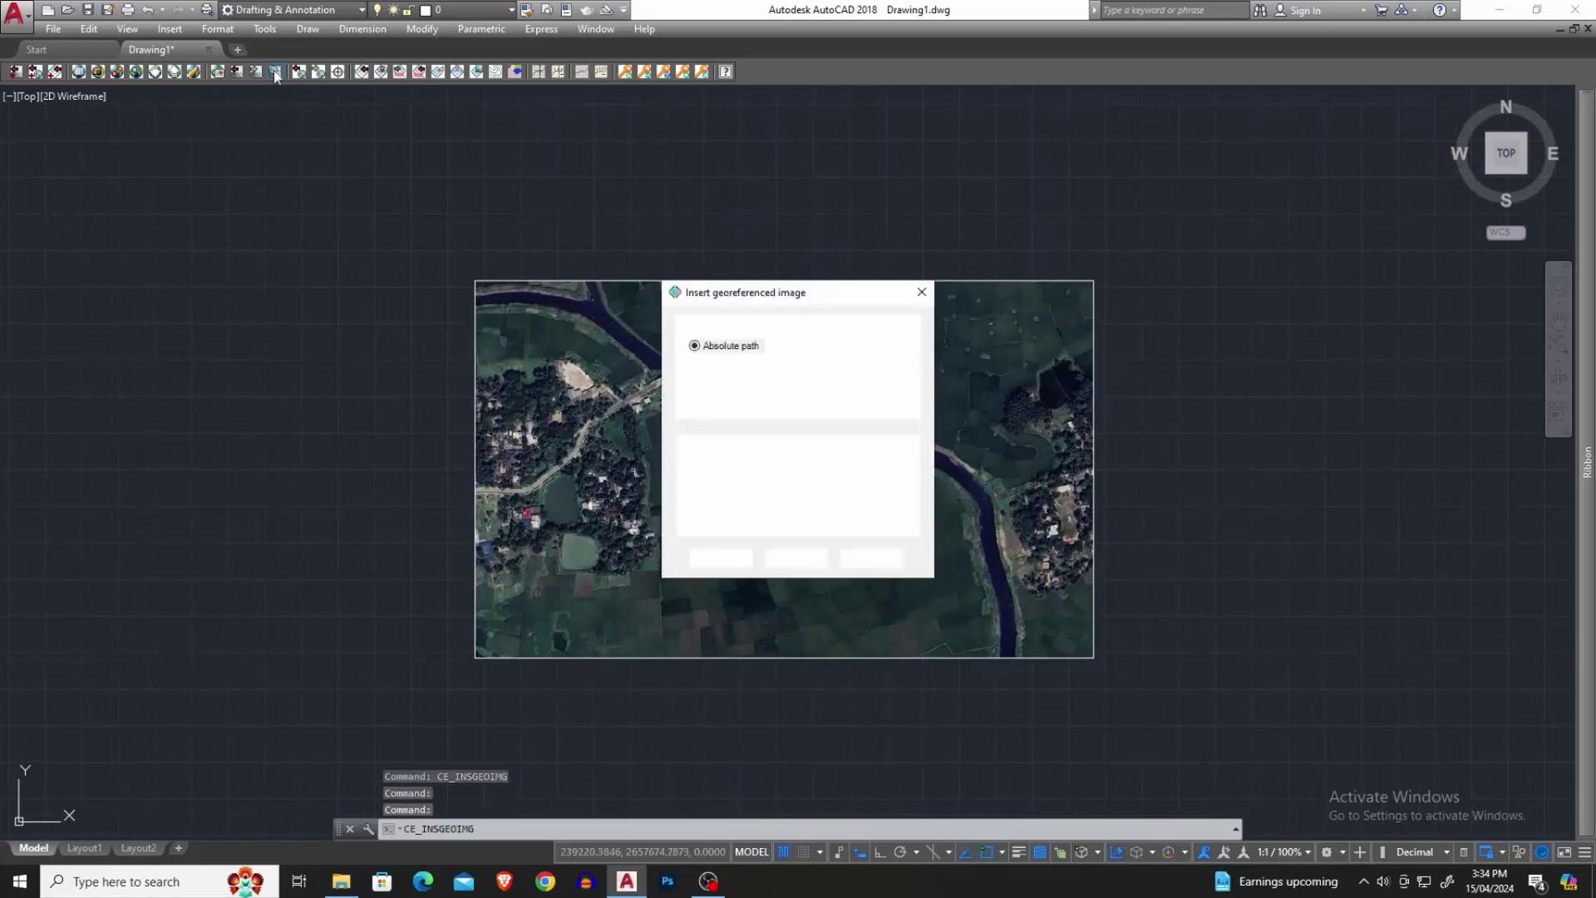
click(718, 555)
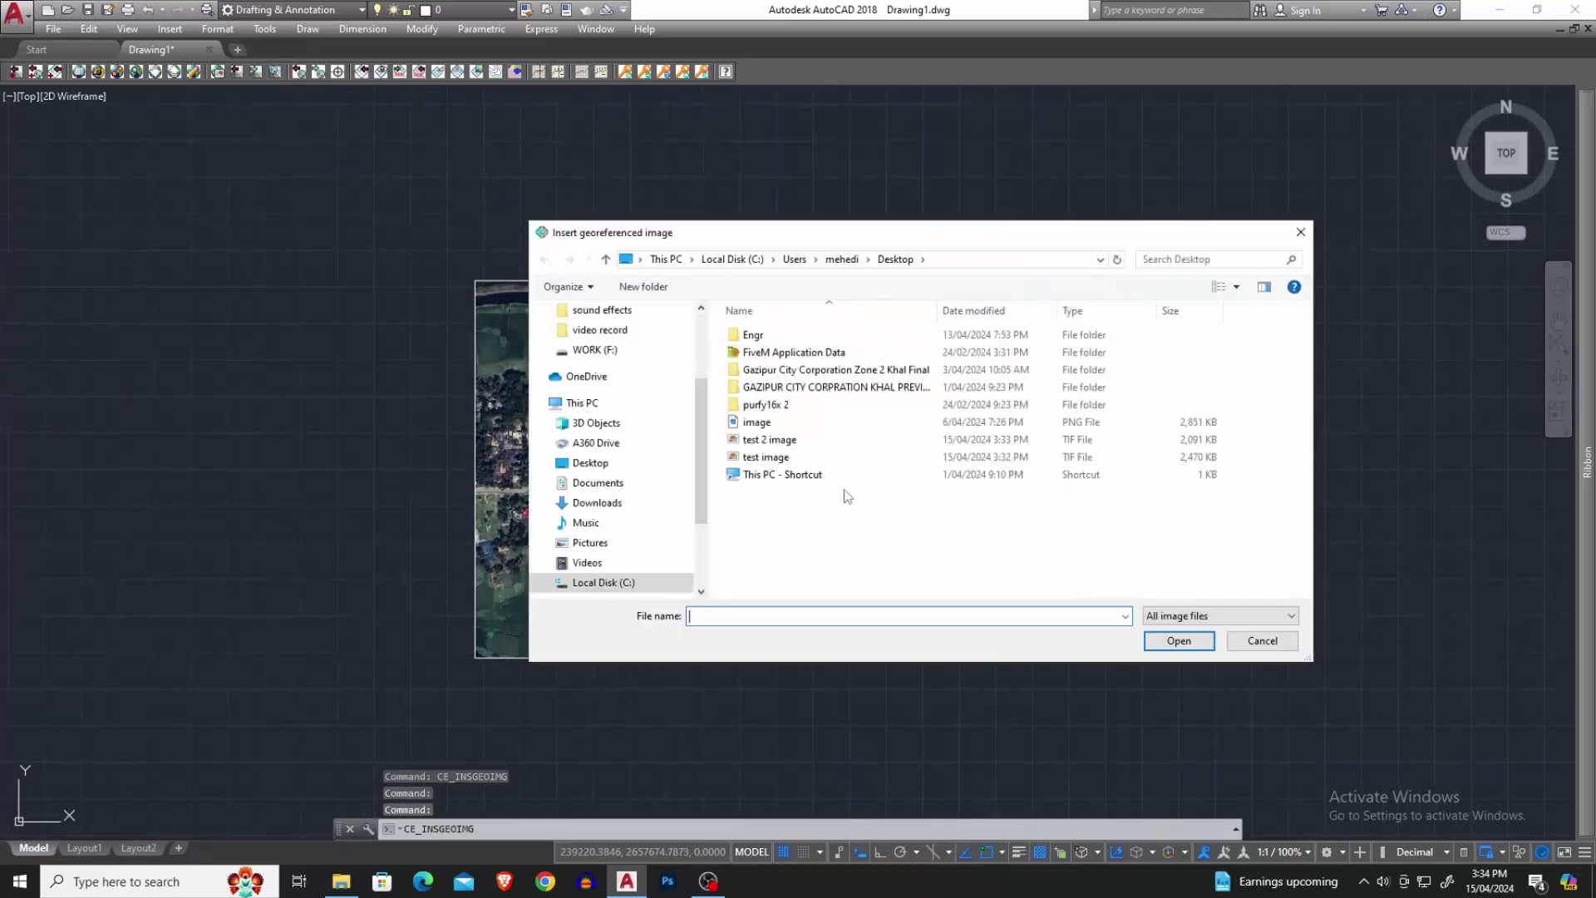
double_click(770, 439)
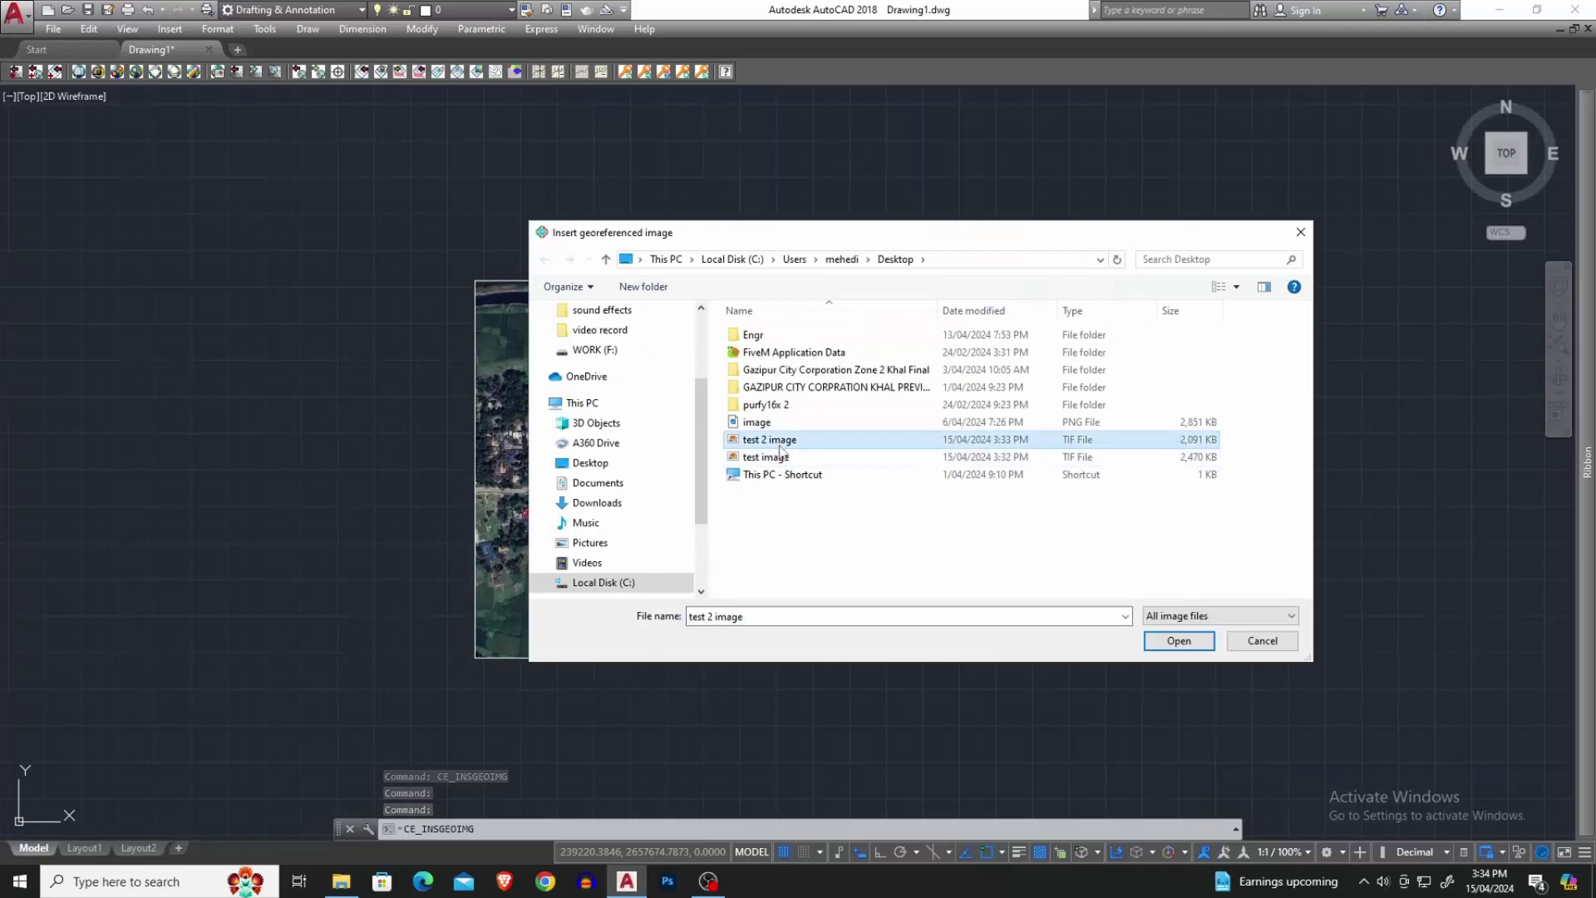
scroll(737, 403, down, 2)
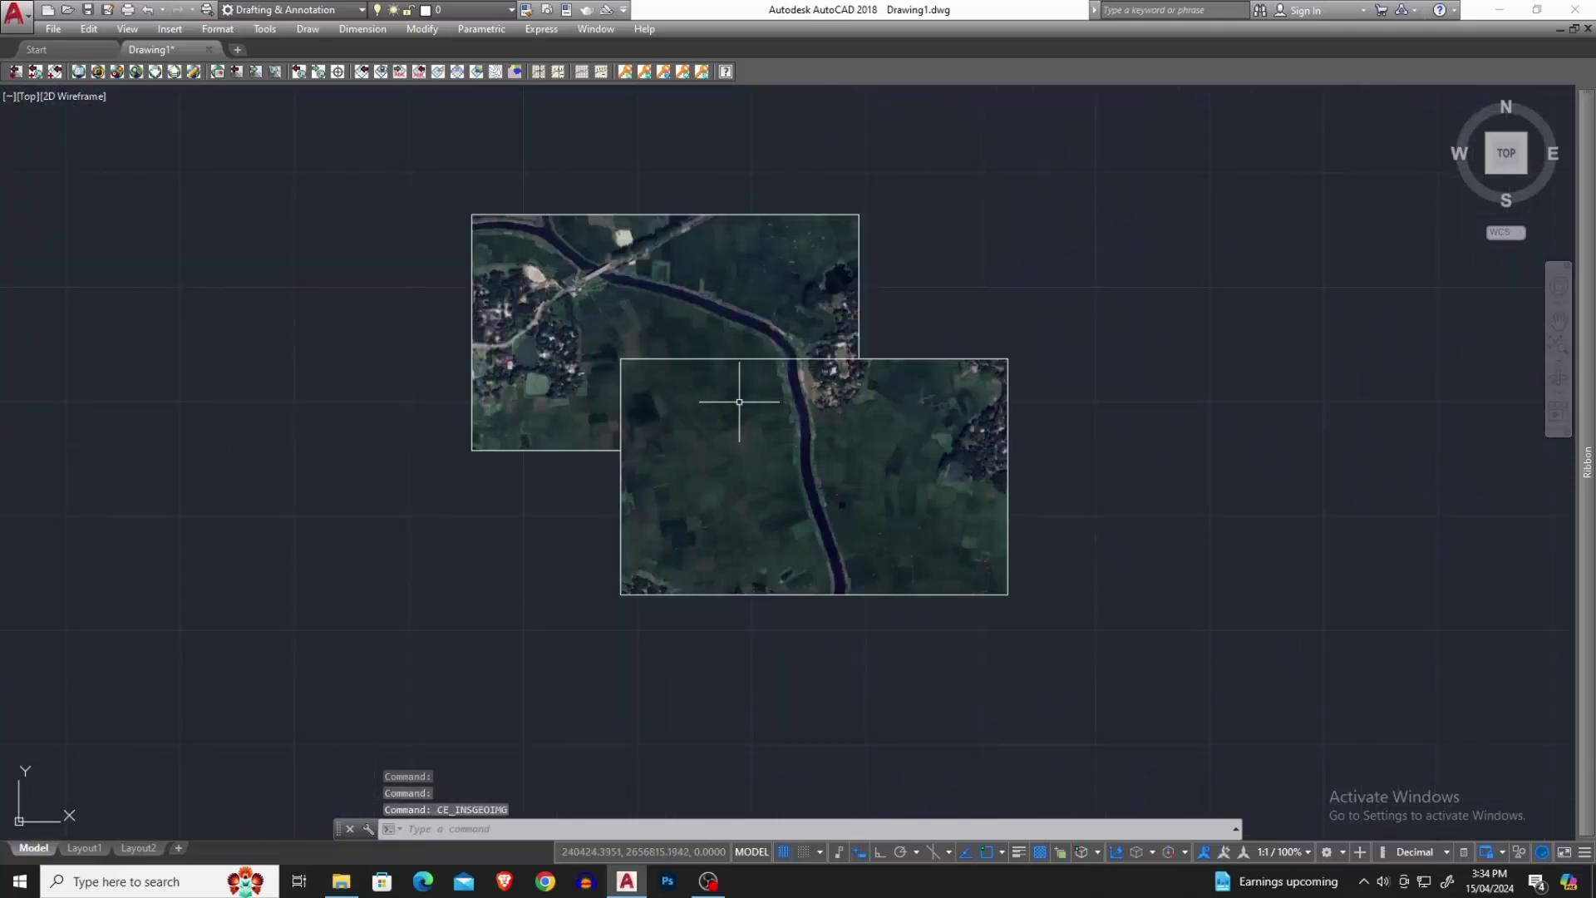
scroll(820, 502, up, 4)
scroll(819, 501, up, 3)
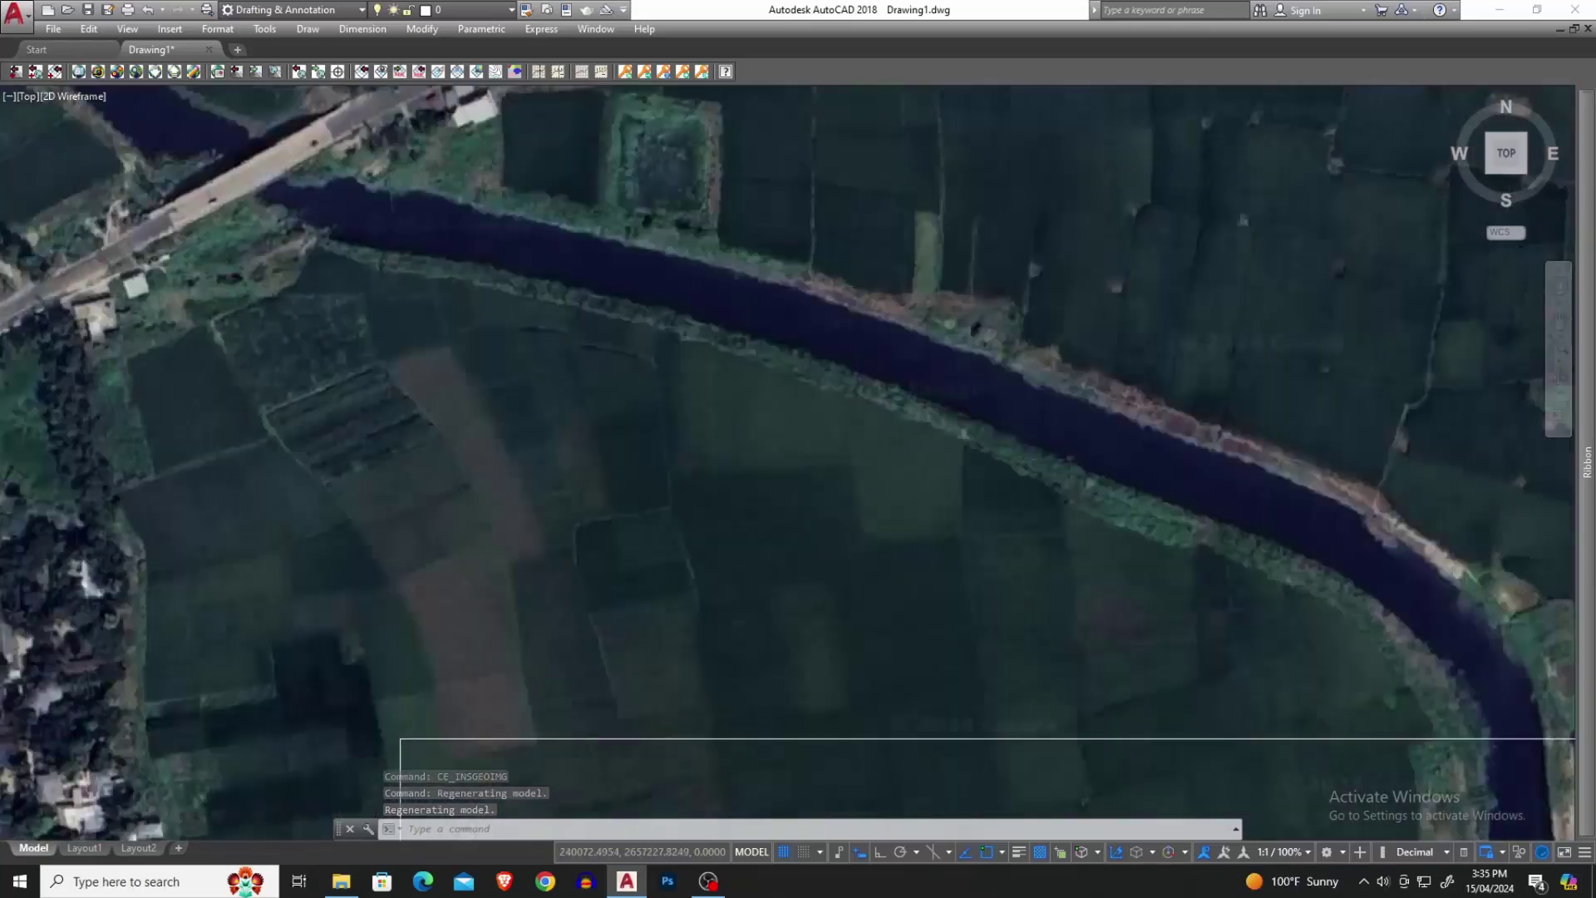
scroll(819, 502, down, 2)
scroll(1011, 505, up, 3)
scroll(1010, 505, up, 2)
scroll(1086, 481, down, 1)
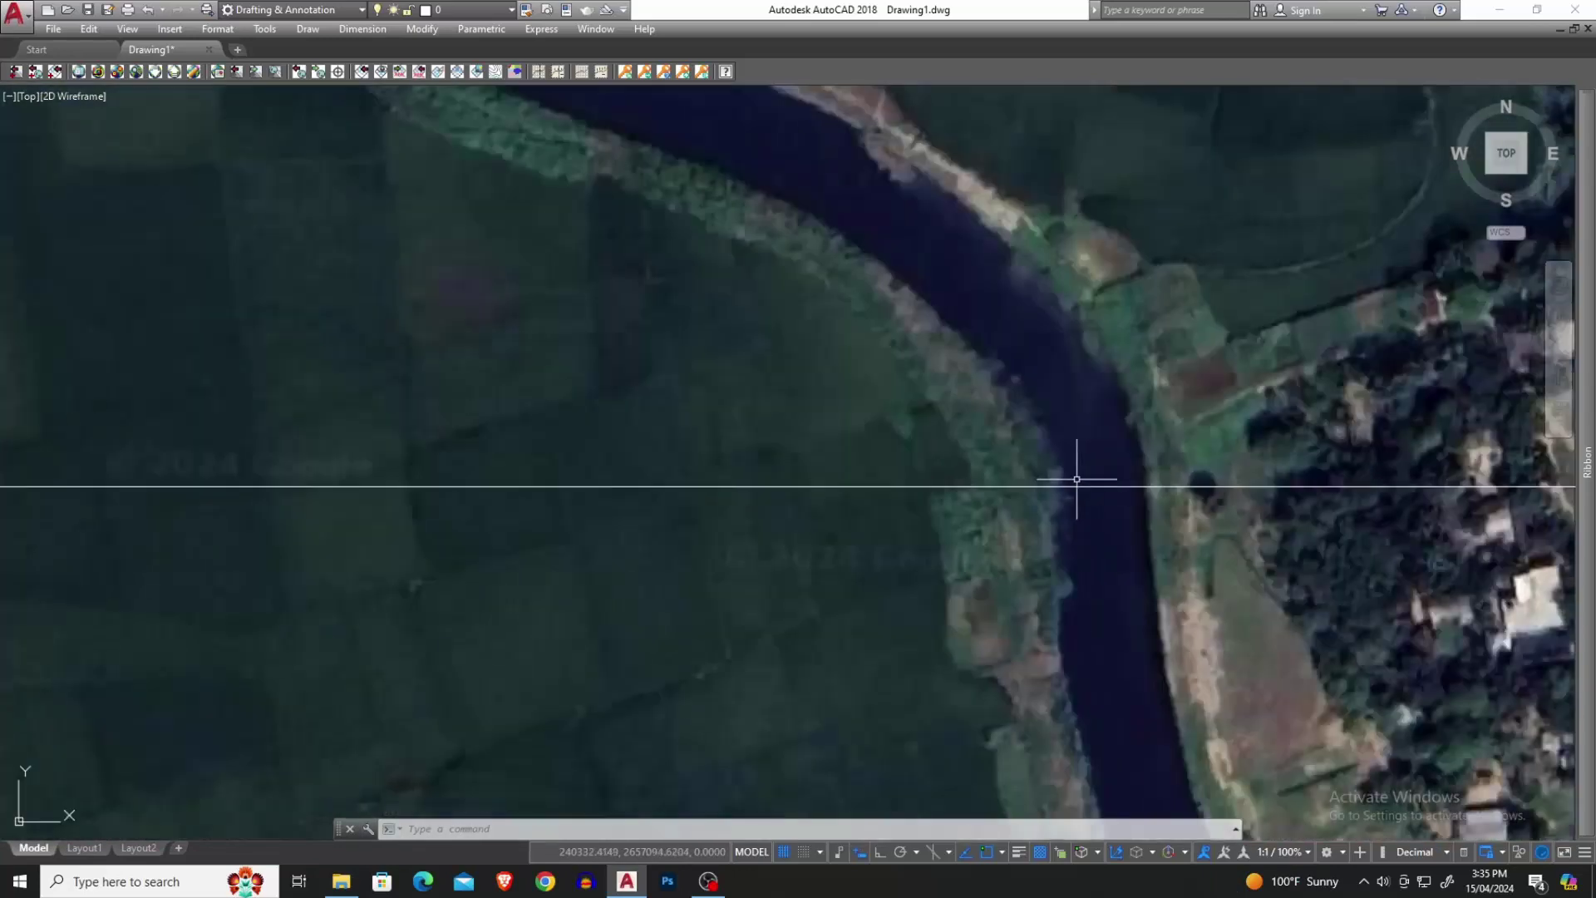
scroll(1074, 480, down, 2)
scroll(1067, 474, down, 1)
Select the upper satellite tile, then cancel the selection and any remaining command.
click(1354, 481)
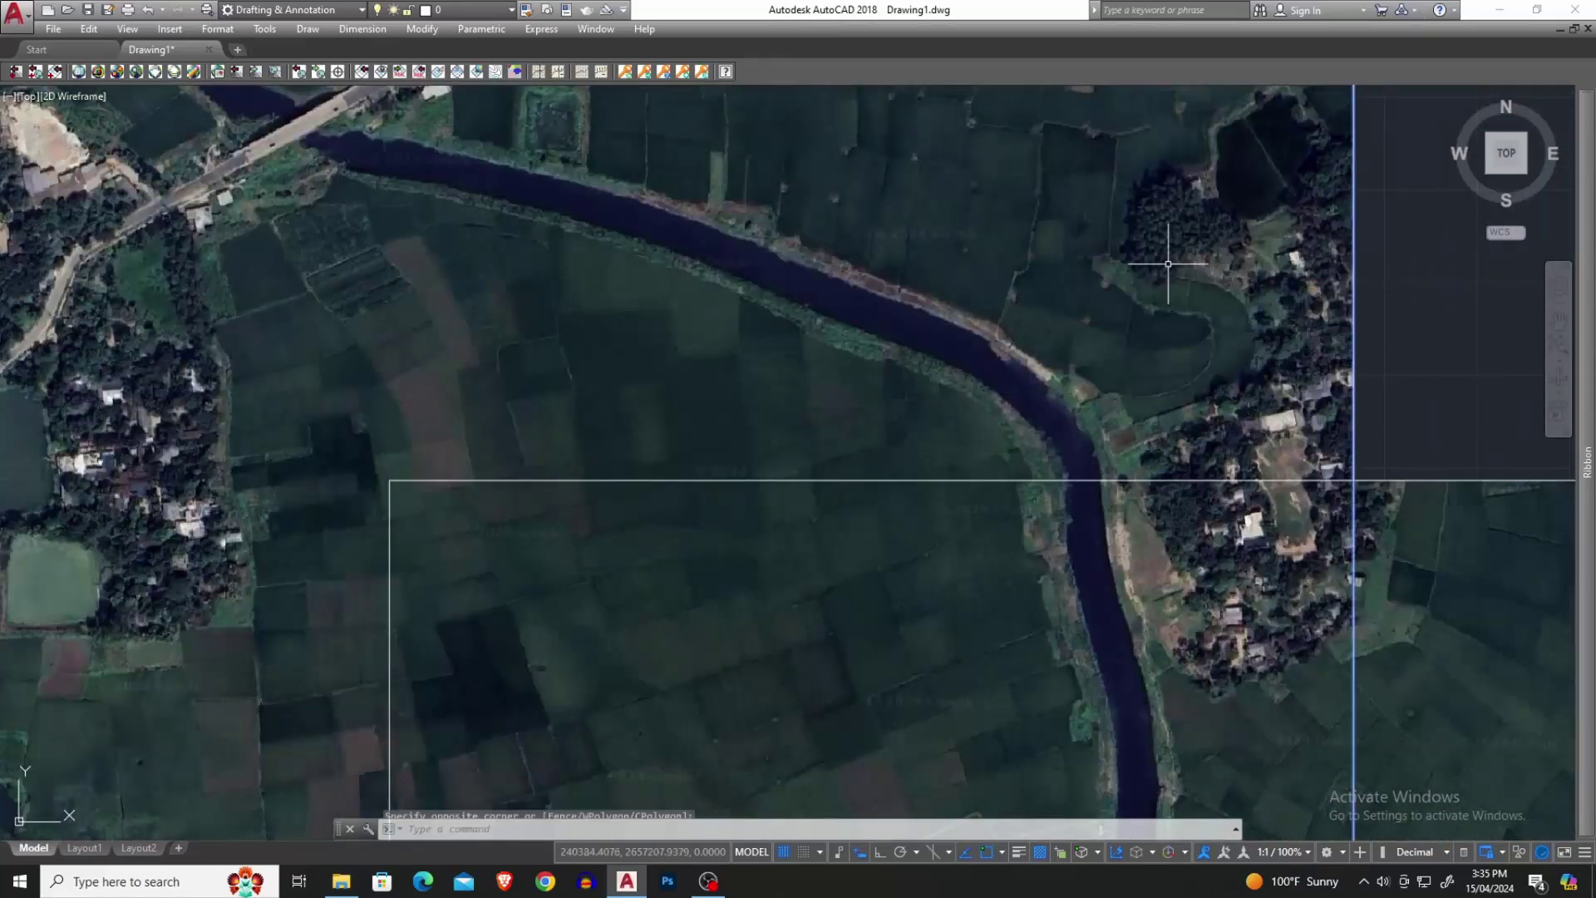
scroll(1173, 459, up, 2)
scroll(917, 648, down, 3)
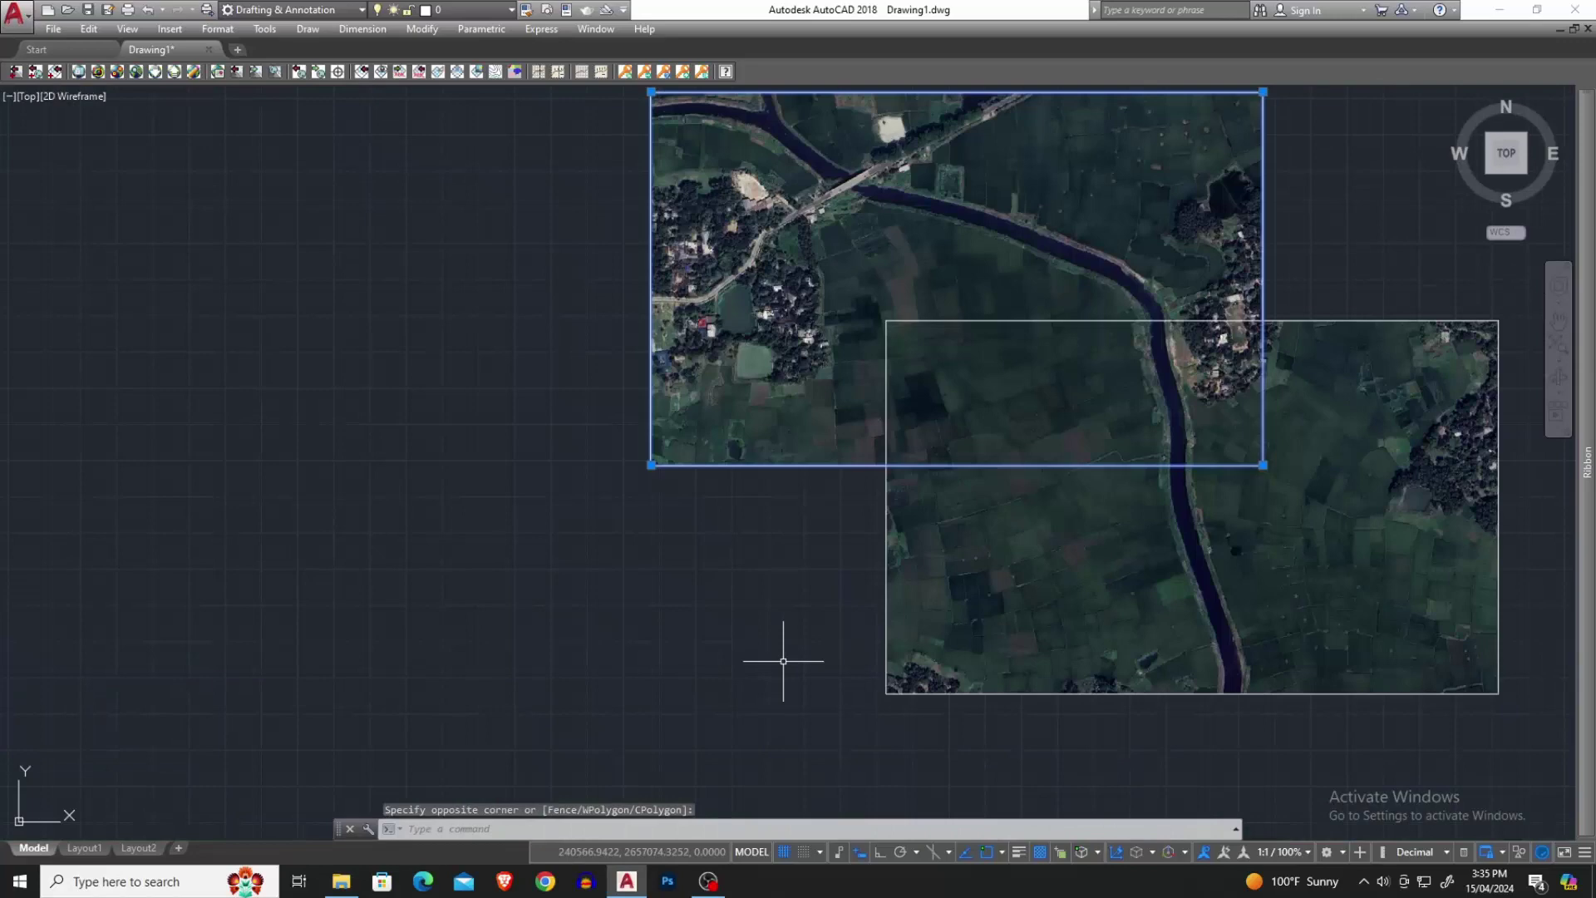
click(1087, 756)
scroll(910, 499, up, 3)
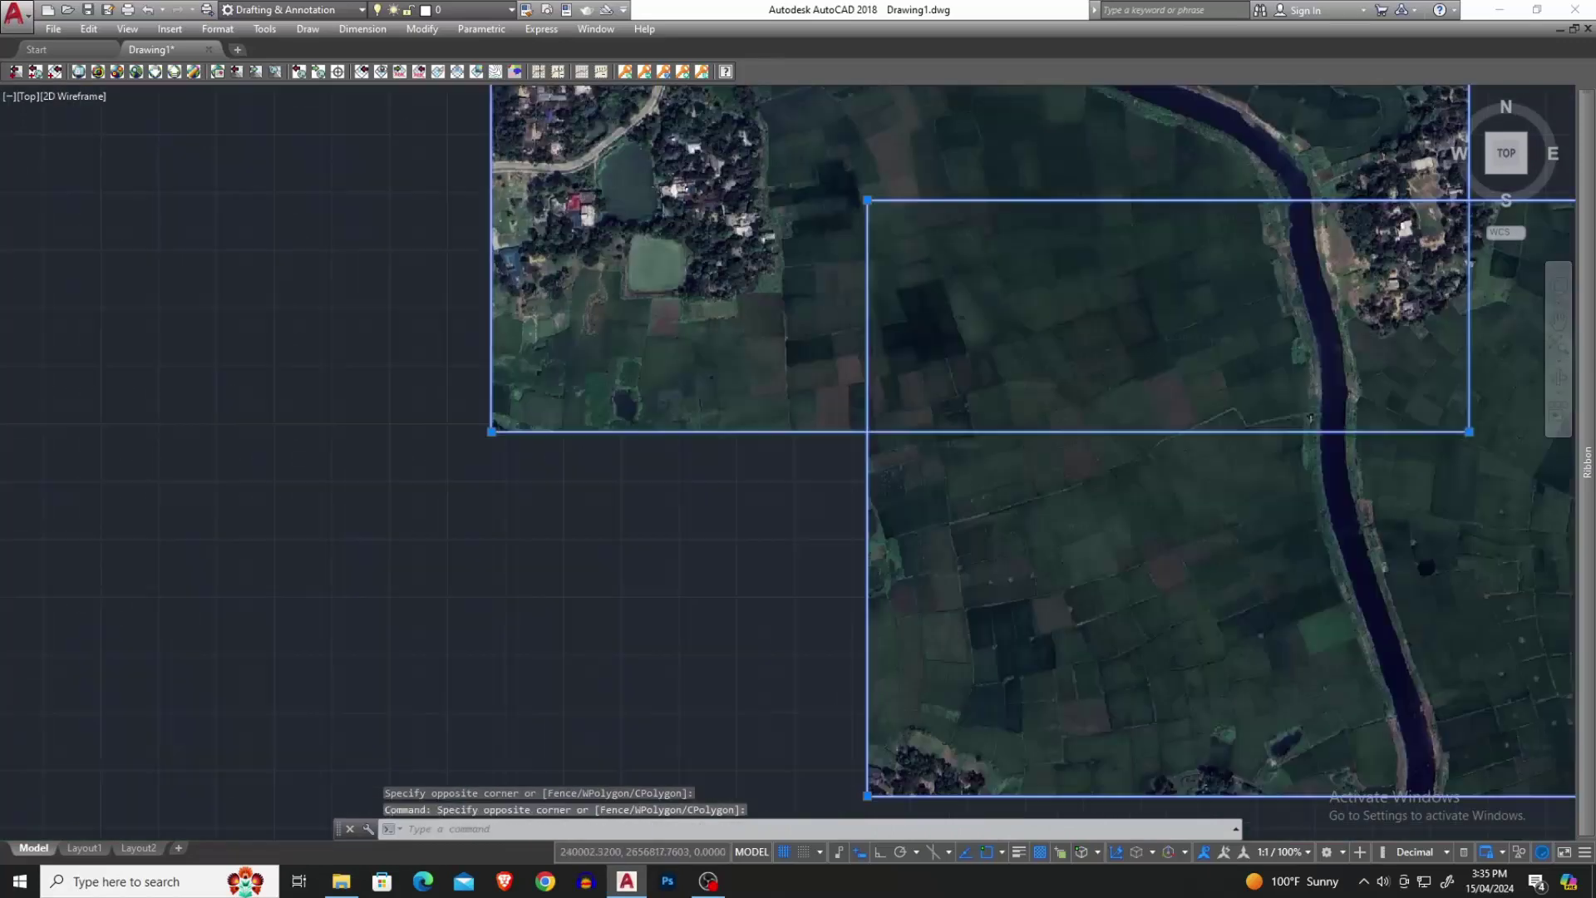
scroll(947, 474, up, 2)
key(Escape)
scroll(898, 484, down, 6)
key(Escape)
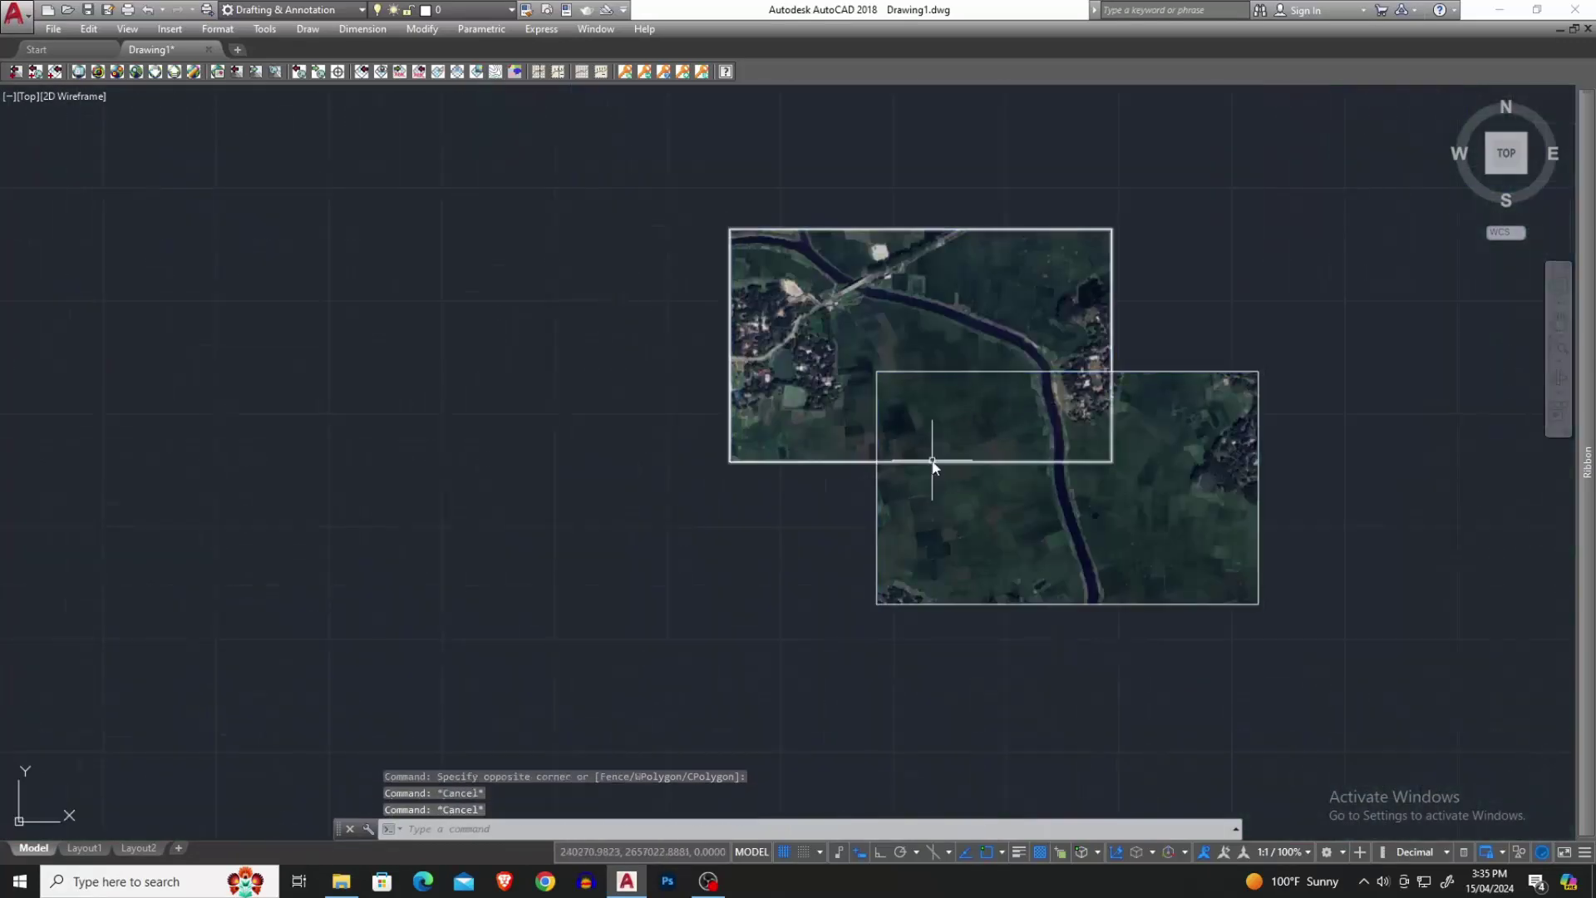
text(p)
text(l)
Start the west-bank polyline with a straight vertex, then arc segments along the bank's curve.
key(Return)
scroll(1098, 362, up, 3)
scroll(949, 449, up, 3)
scroll(774, 399, up, 2)
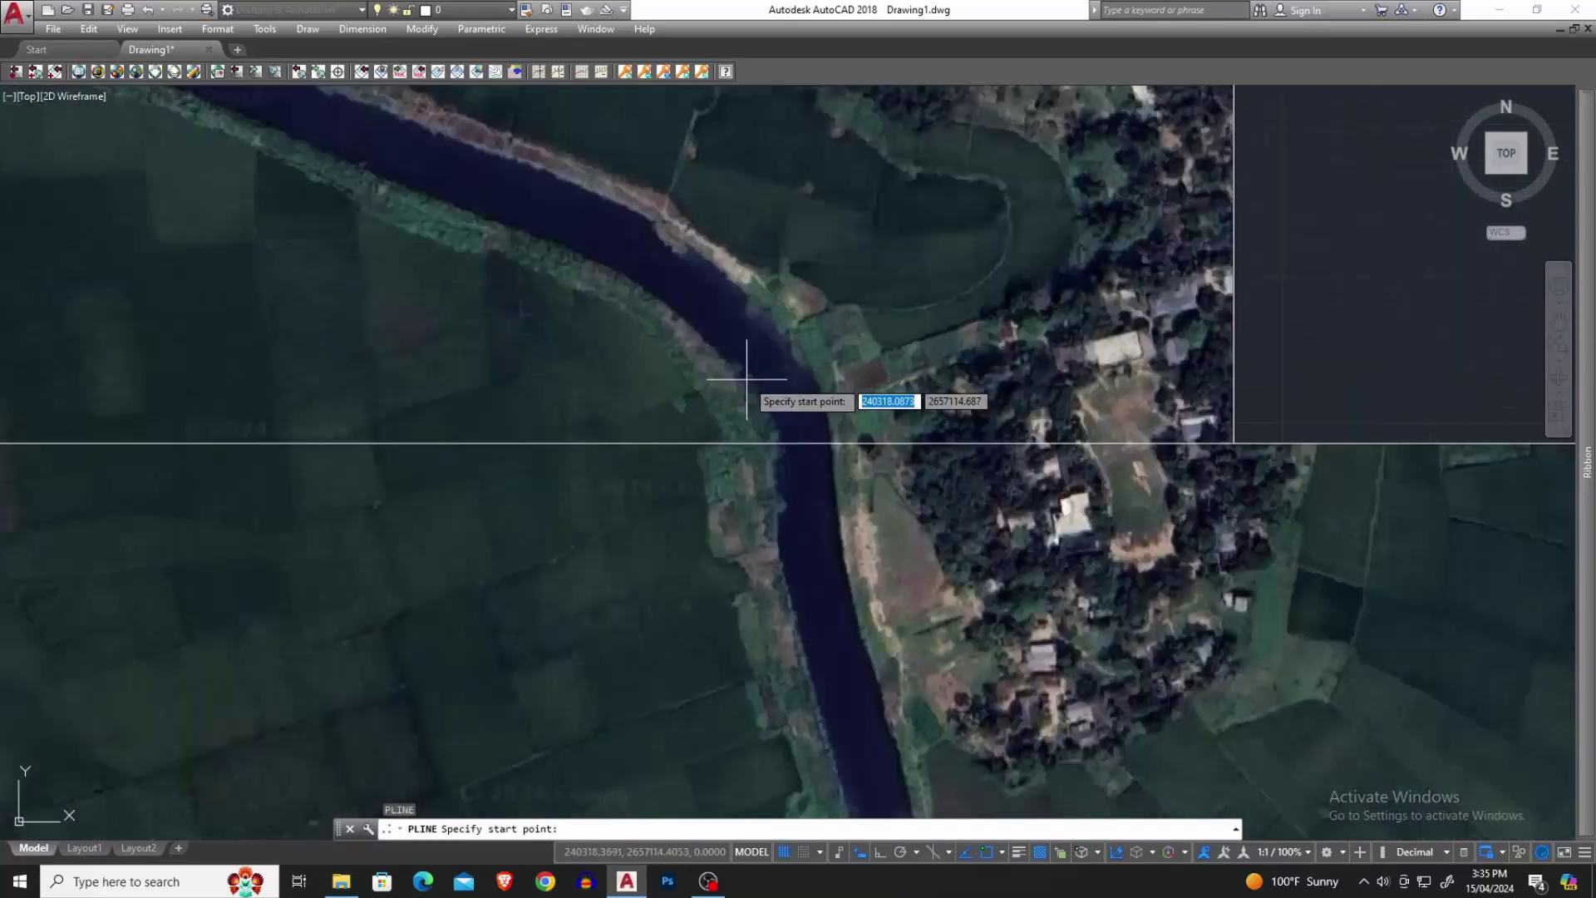
click(738, 385)
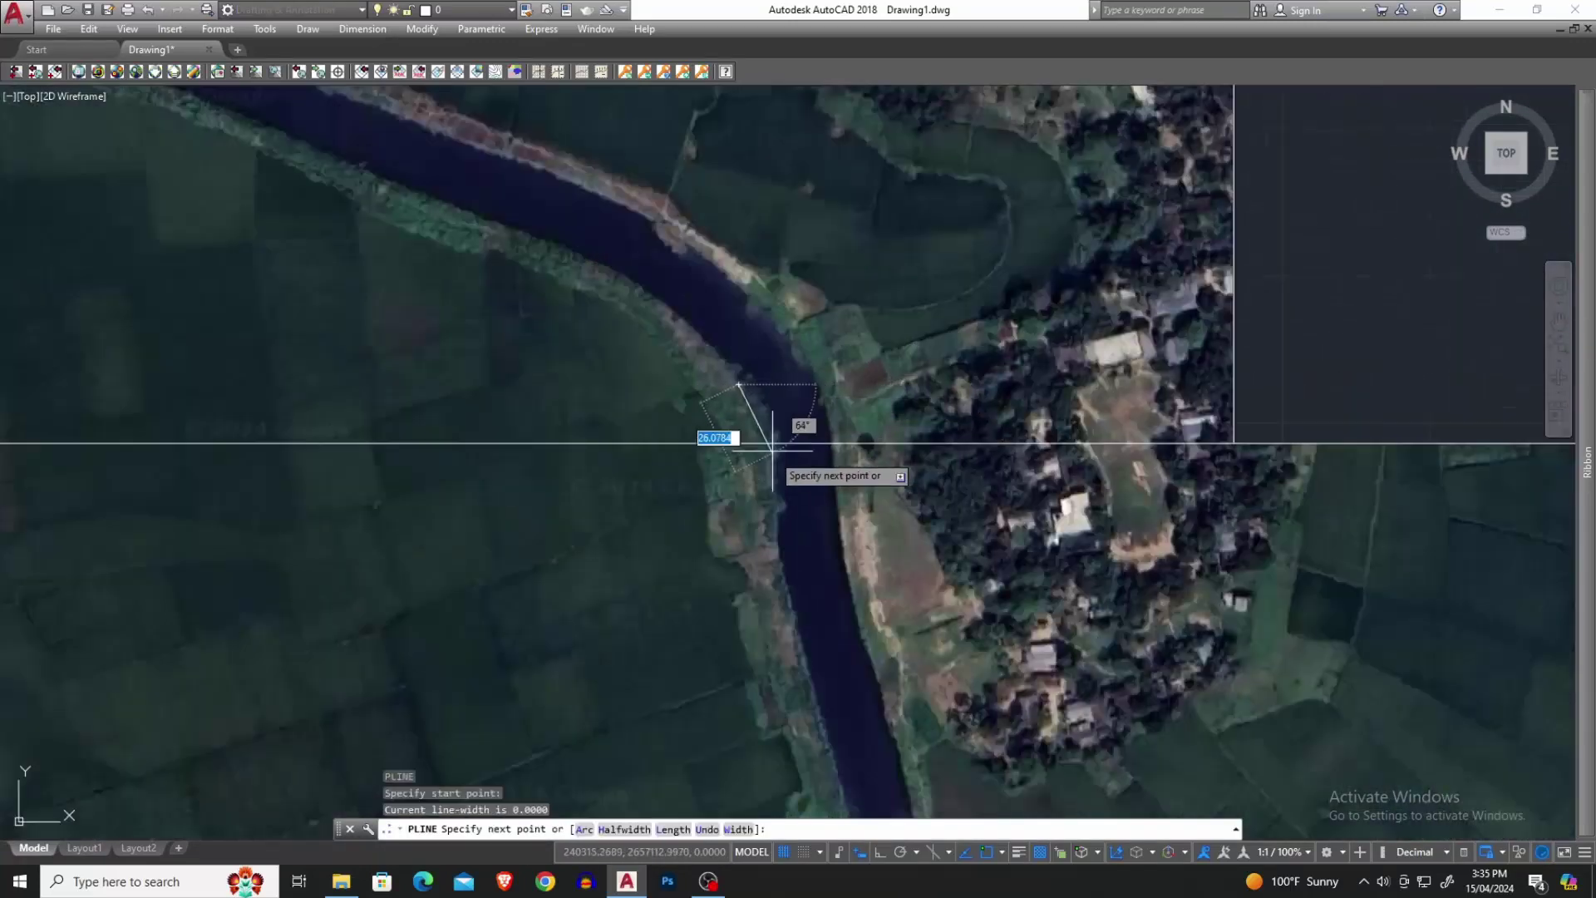
click(772, 447)
text(a)
key(Return)
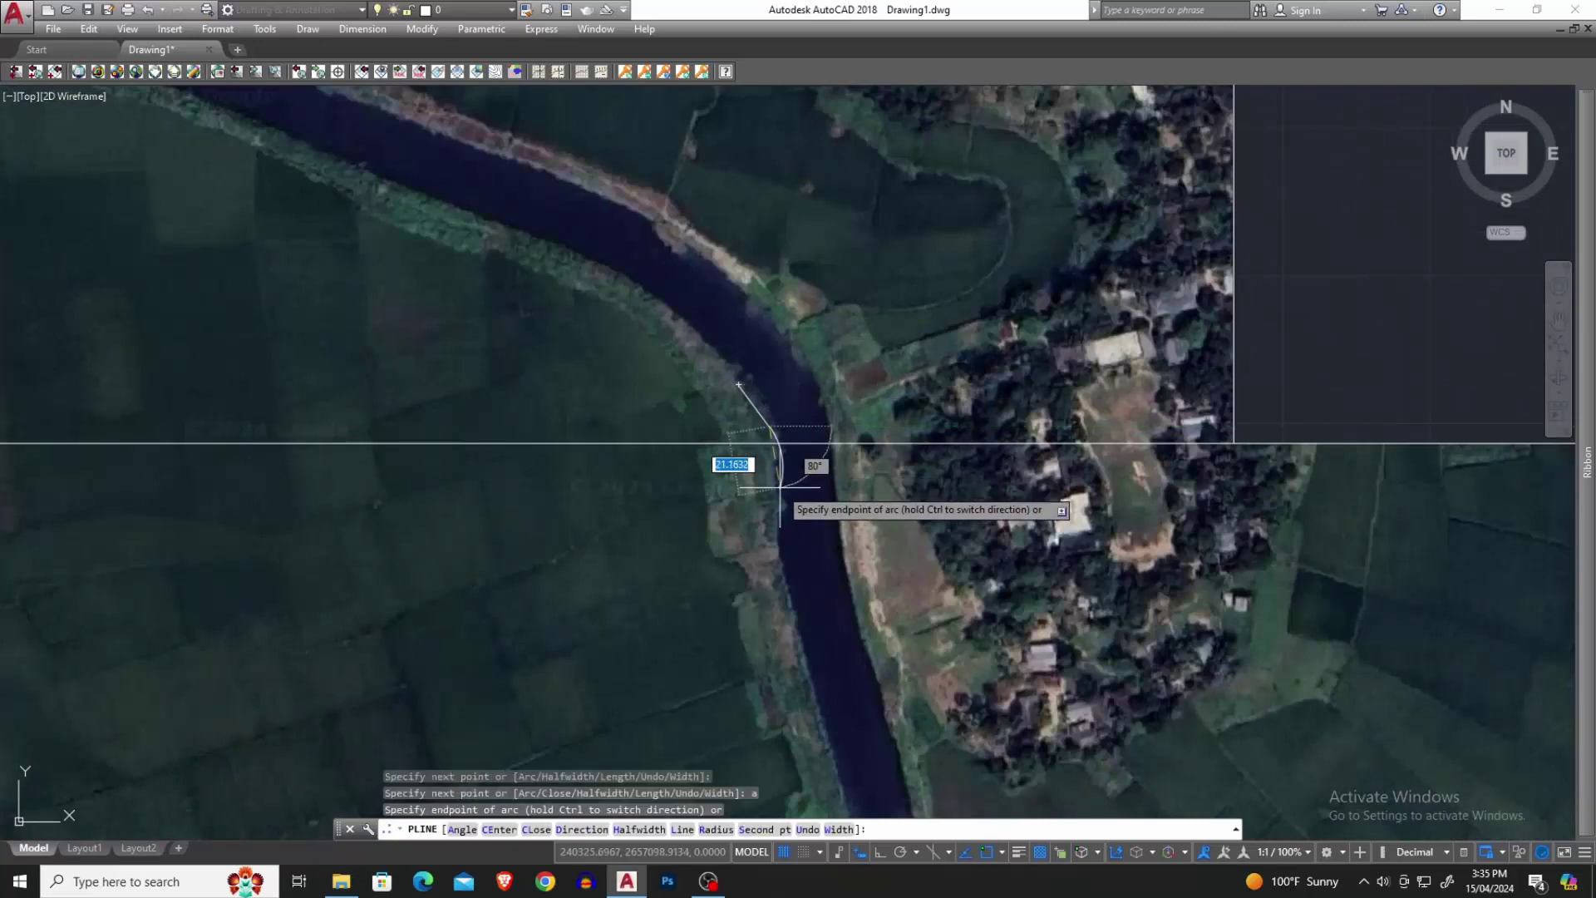
click(775, 479)
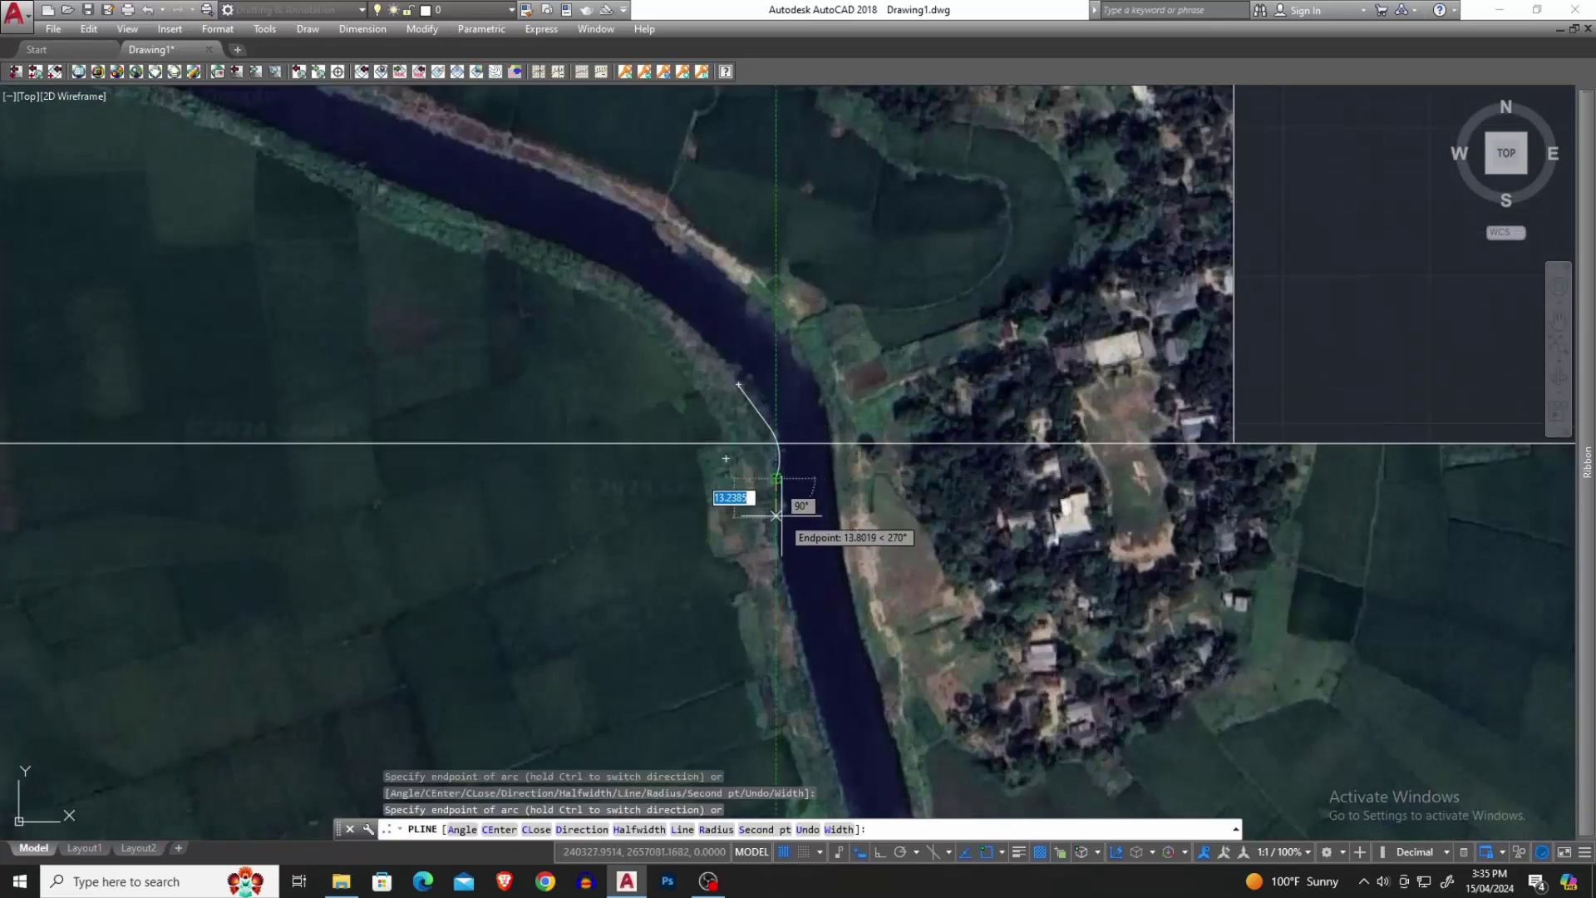
click(776, 502)
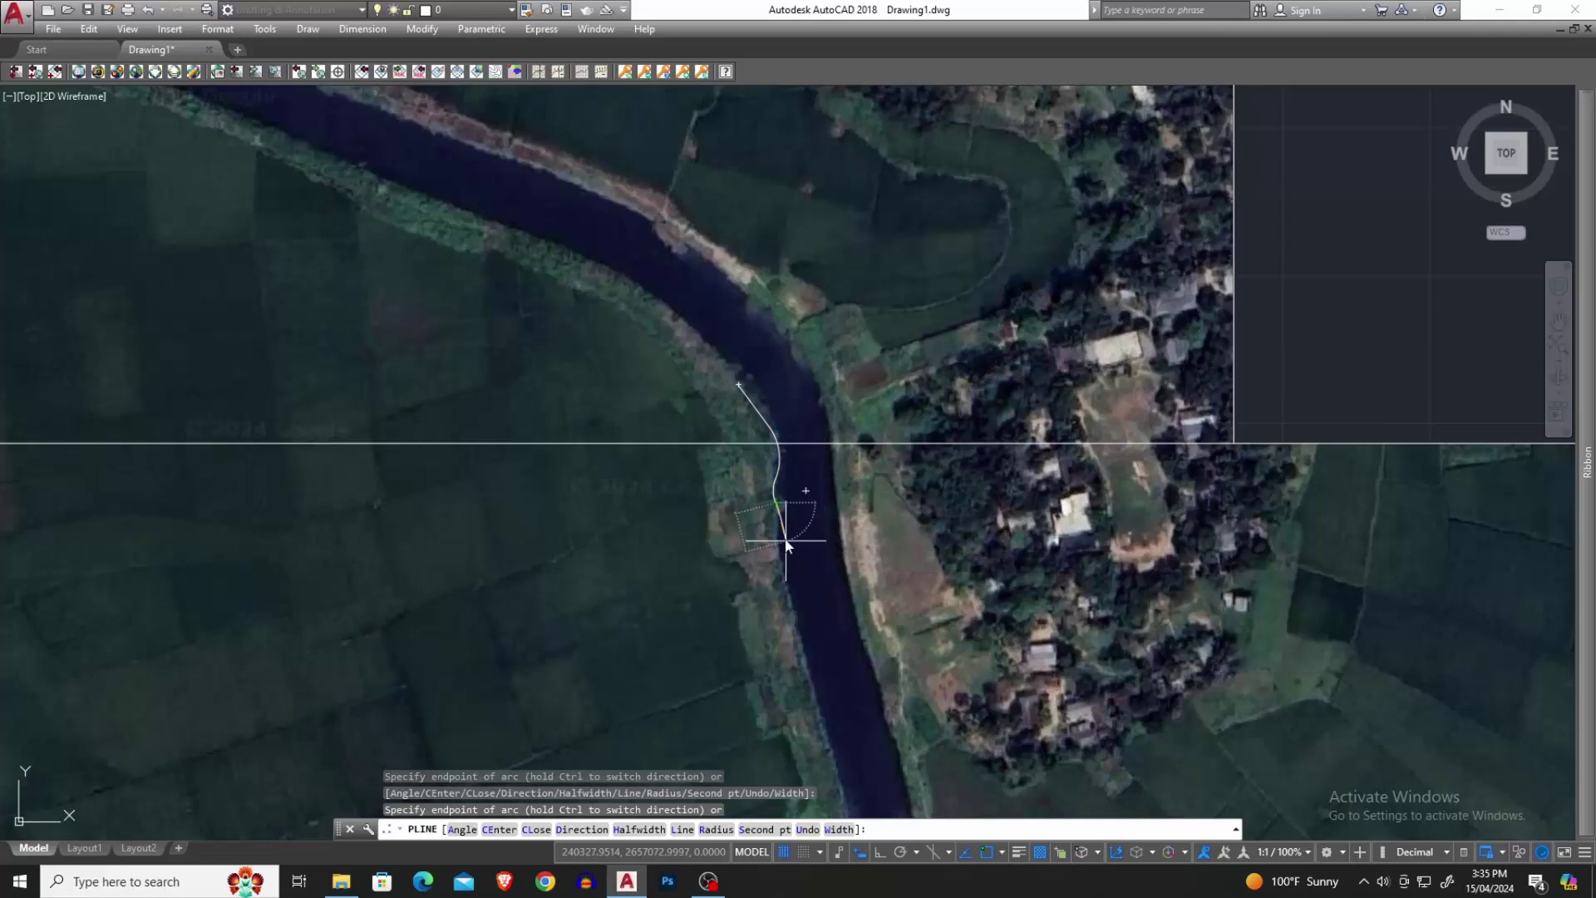
text(l)
key(Return)
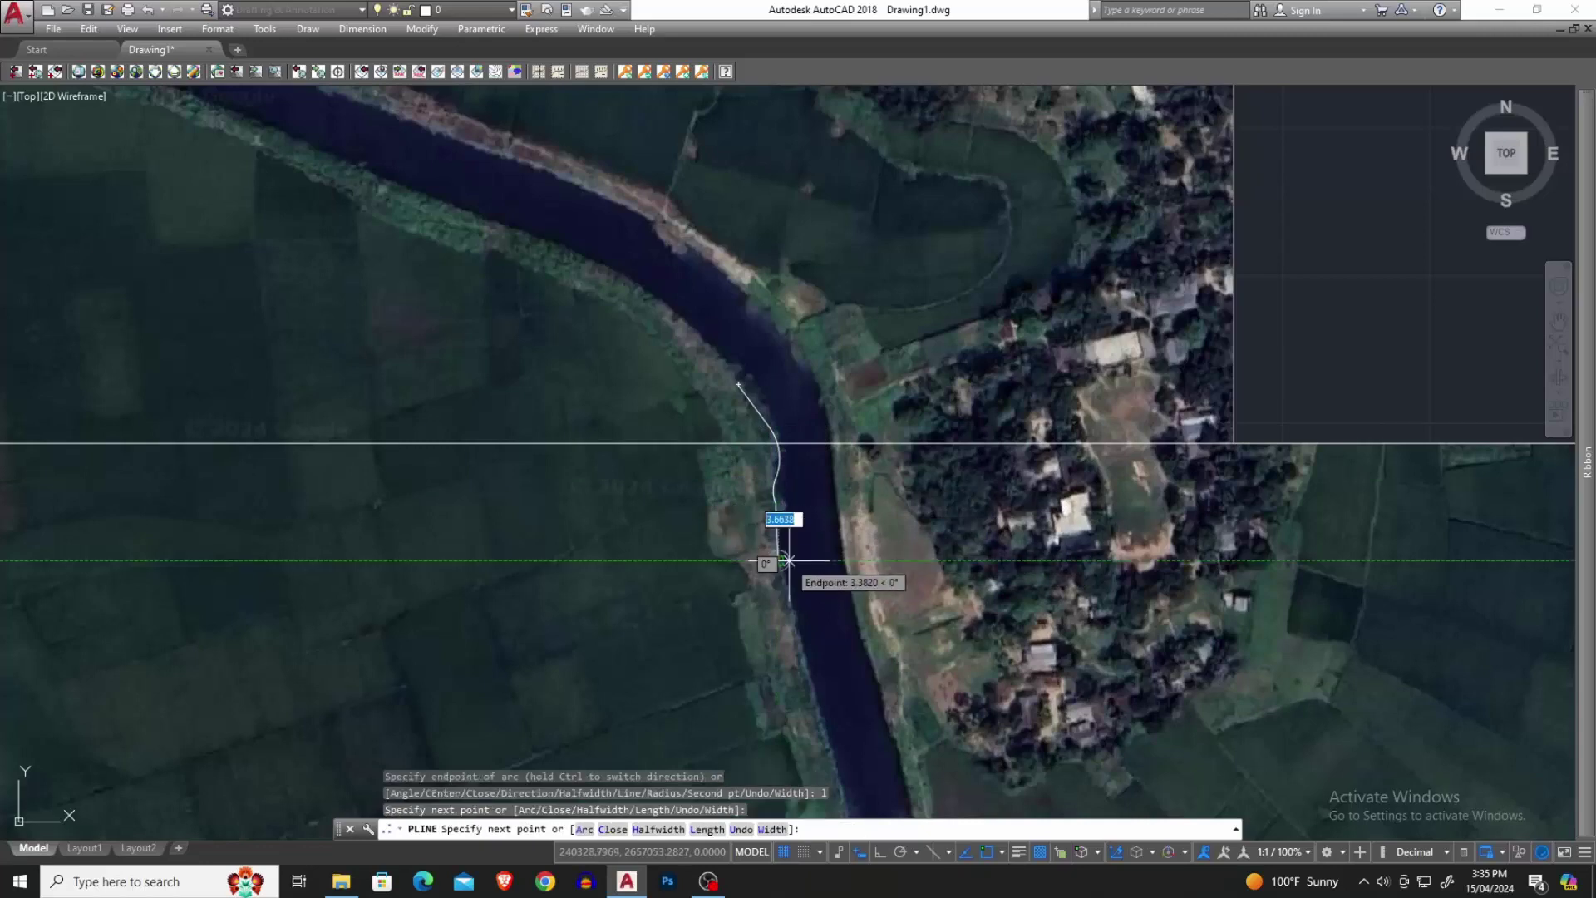
scroll(786, 562, down, 1)
scroll(753, 571, up, 3)
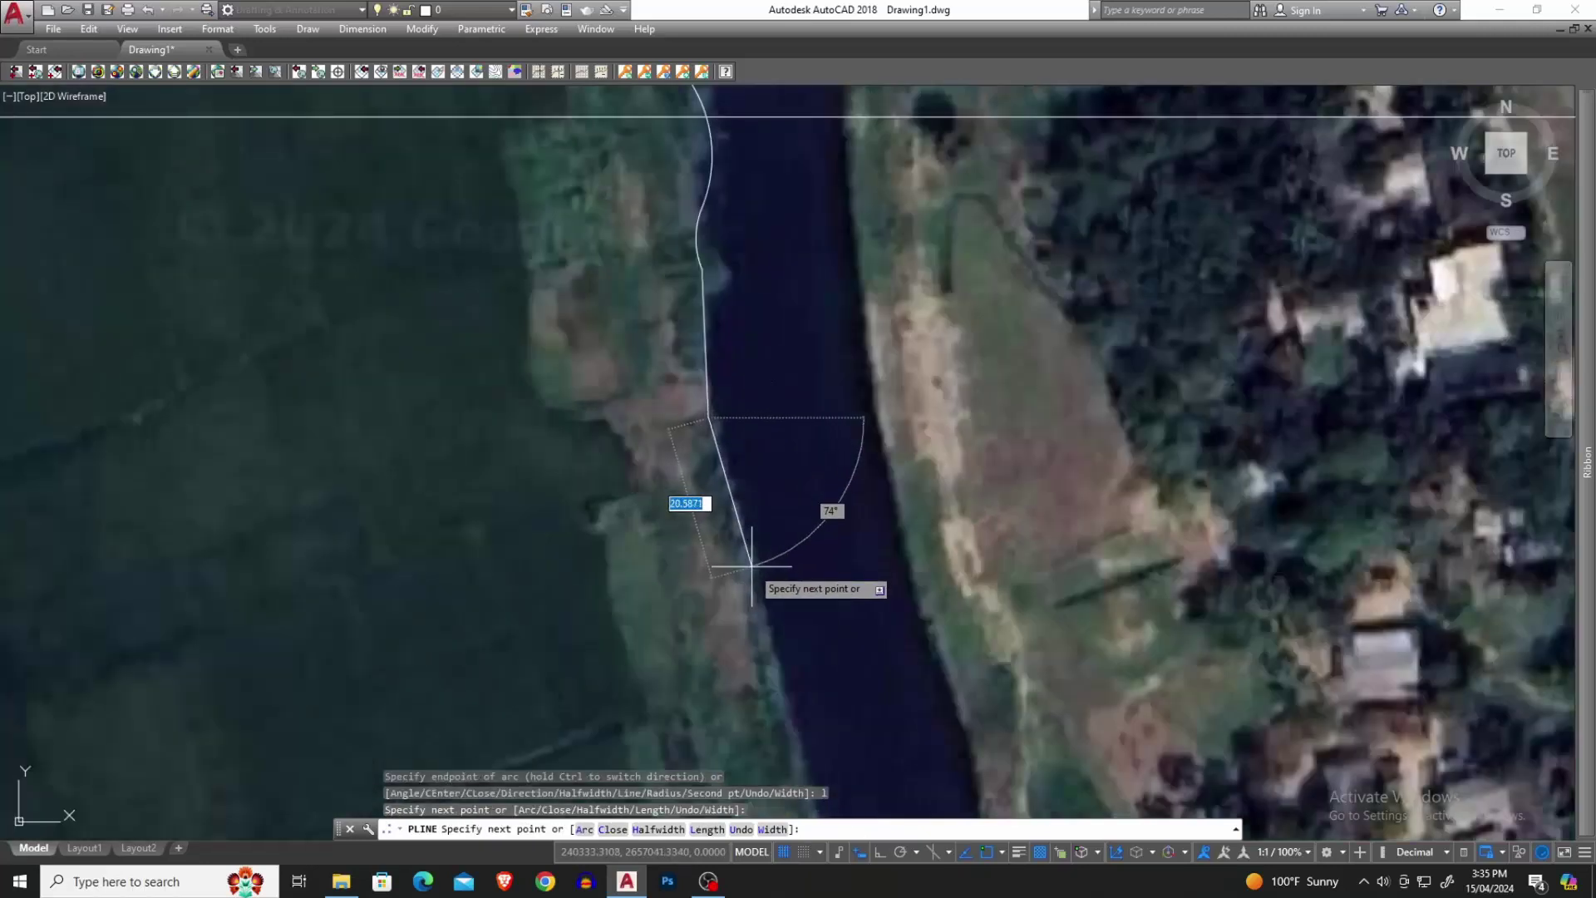
Add more straight west-bank vertices and an arc at the bend, then finish the polyline.
click(753, 570)
drag(798, 525, 698, 449)
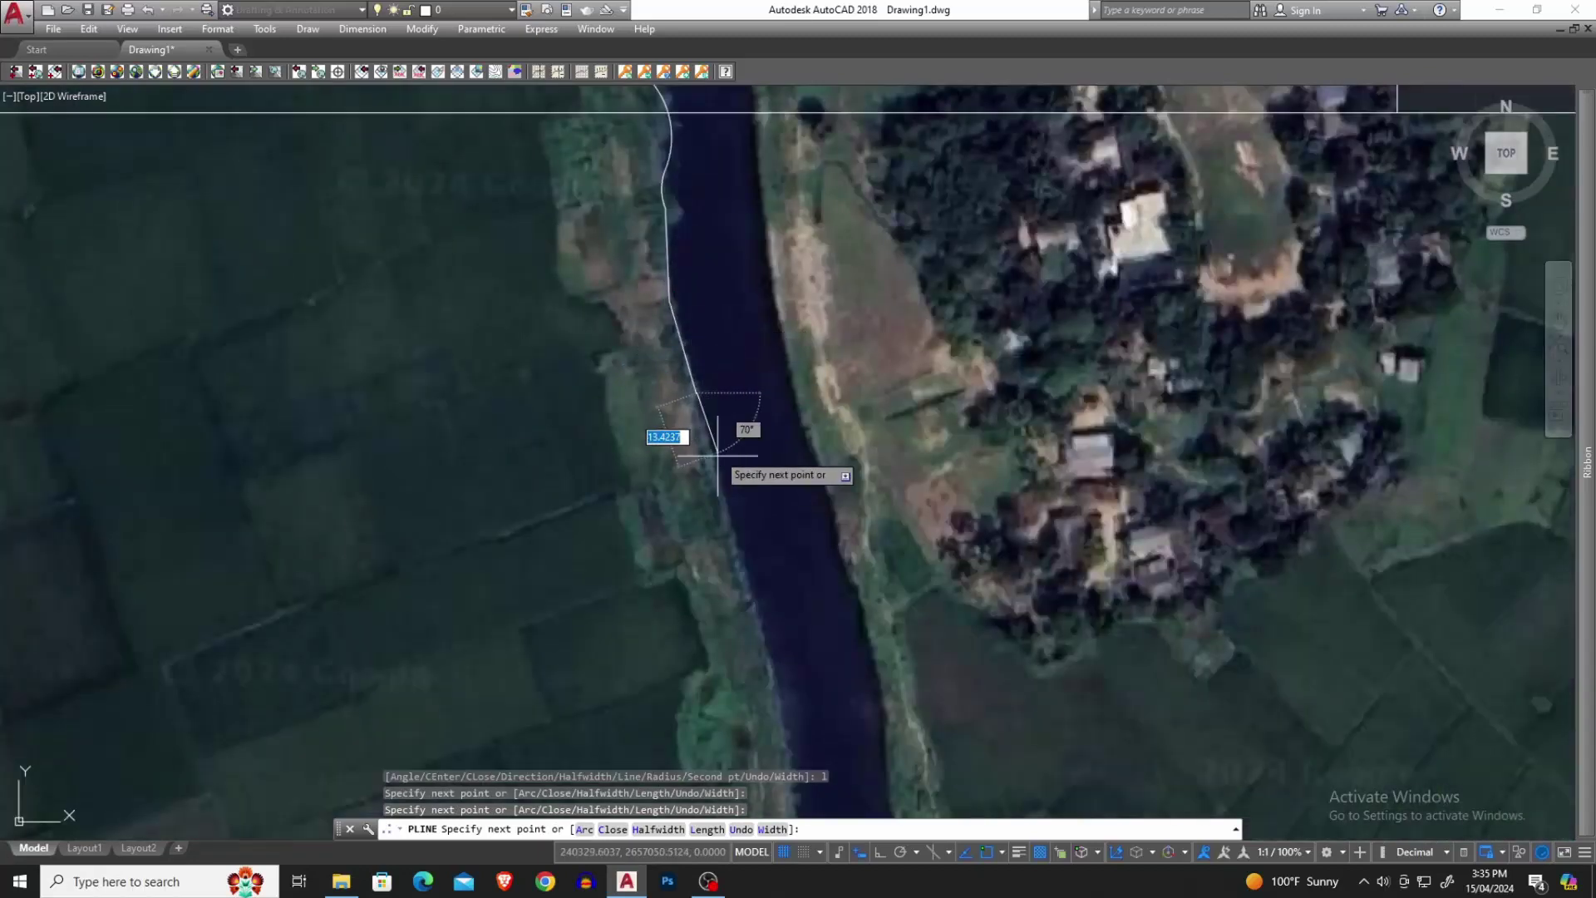
scroll(717, 455, up, 2)
click(749, 562)
scroll(703, 563, down, 2)
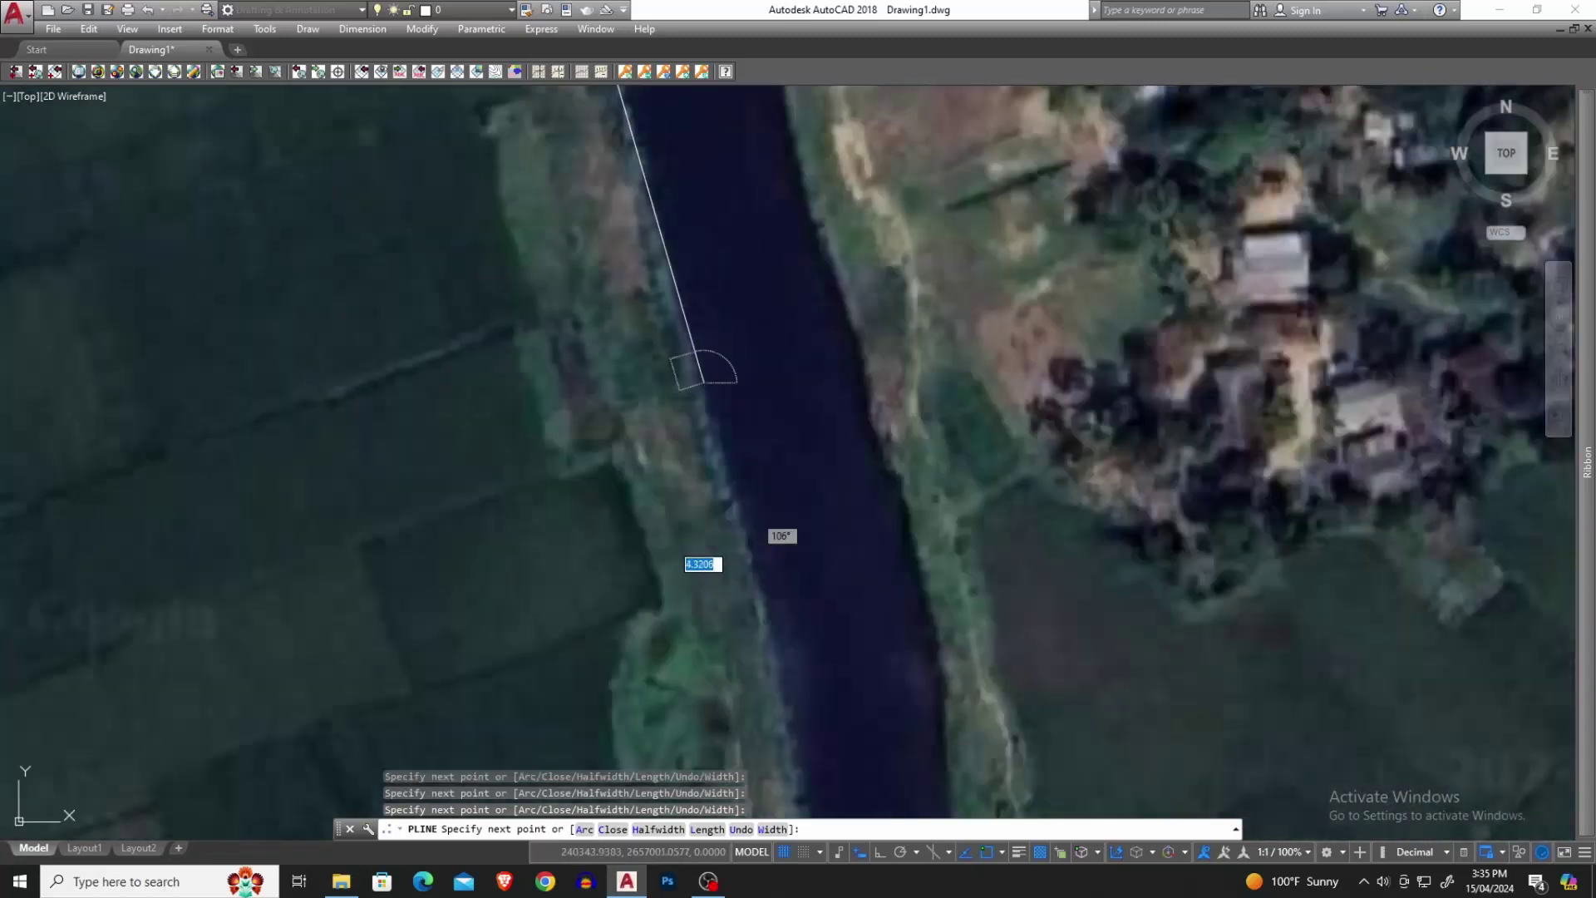
scroll(702, 367, down, 2)
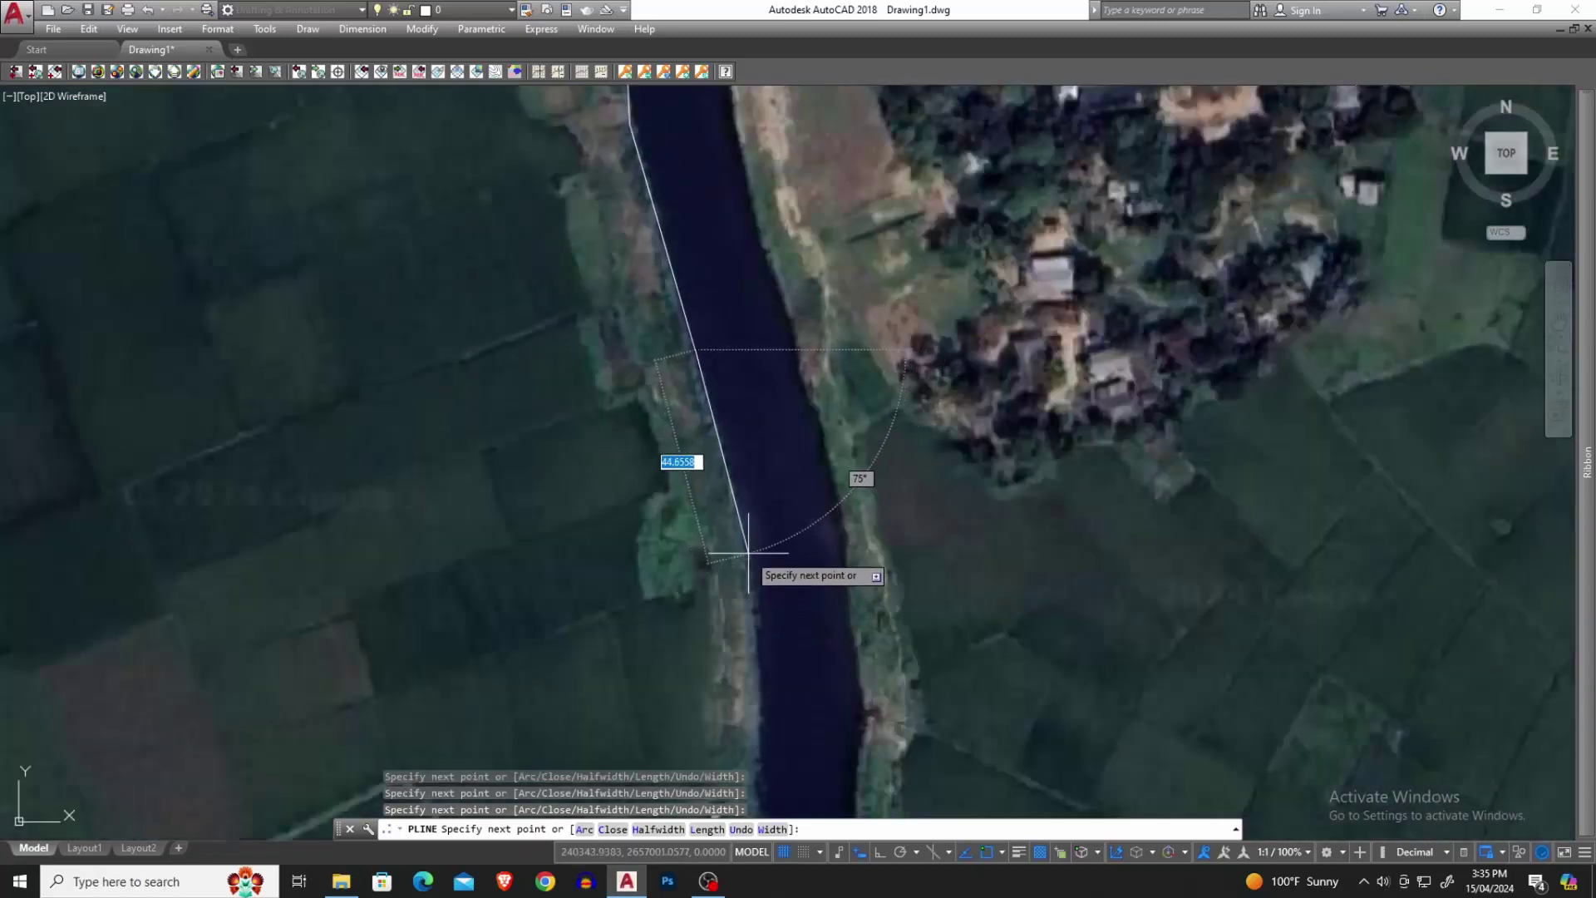
key(a)
key(Return)
scroll(750, 554, down, 2)
scroll(736, 499, up, 2)
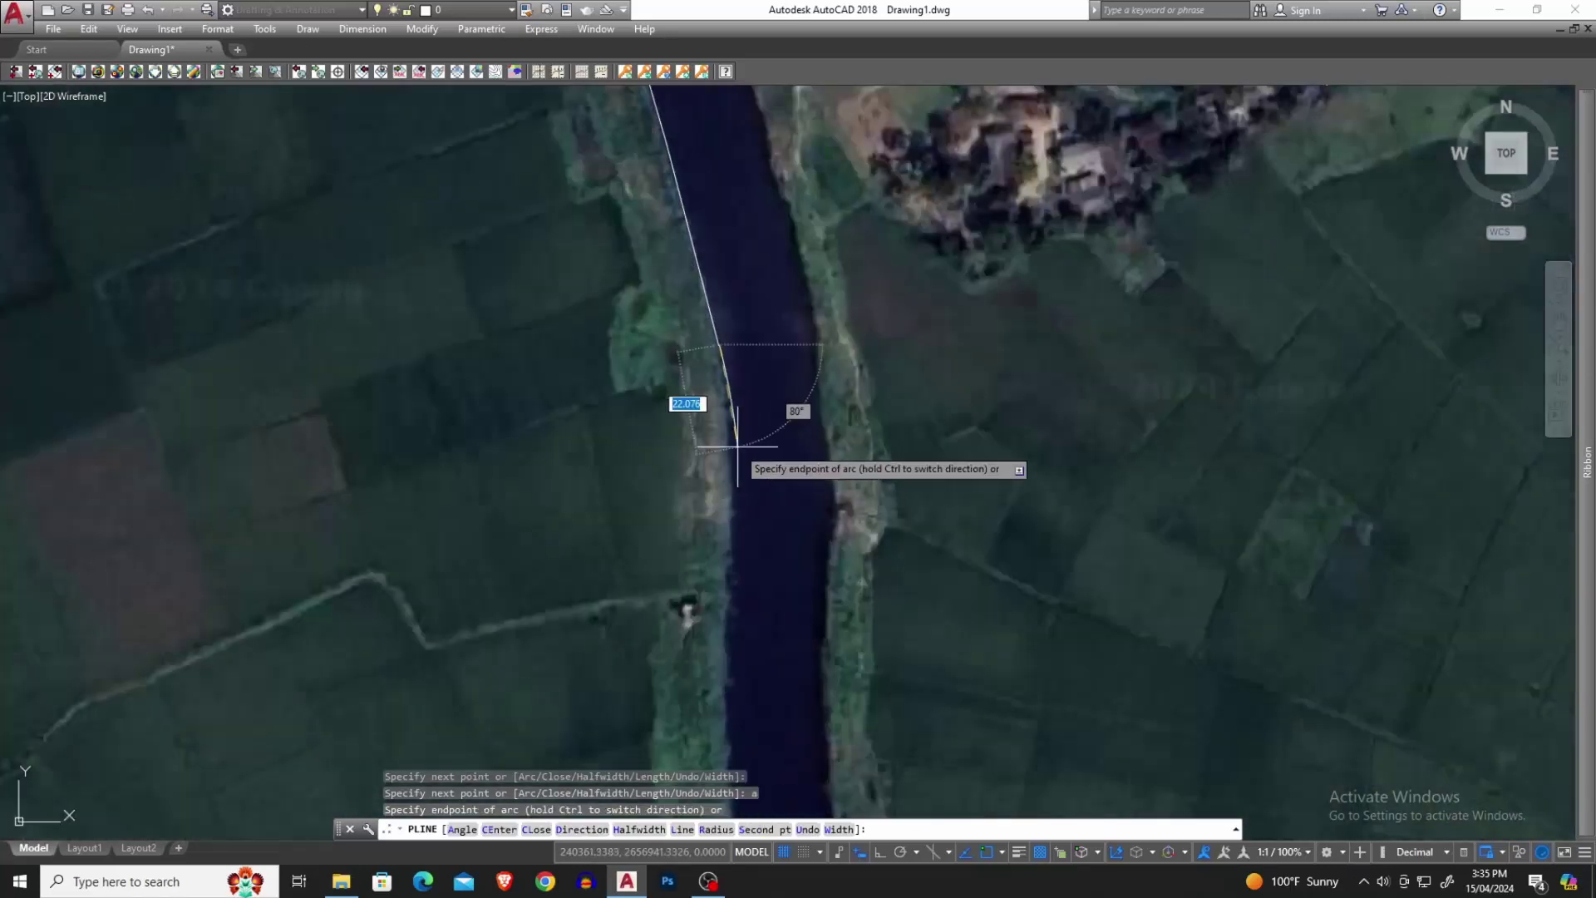
click(737, 484)
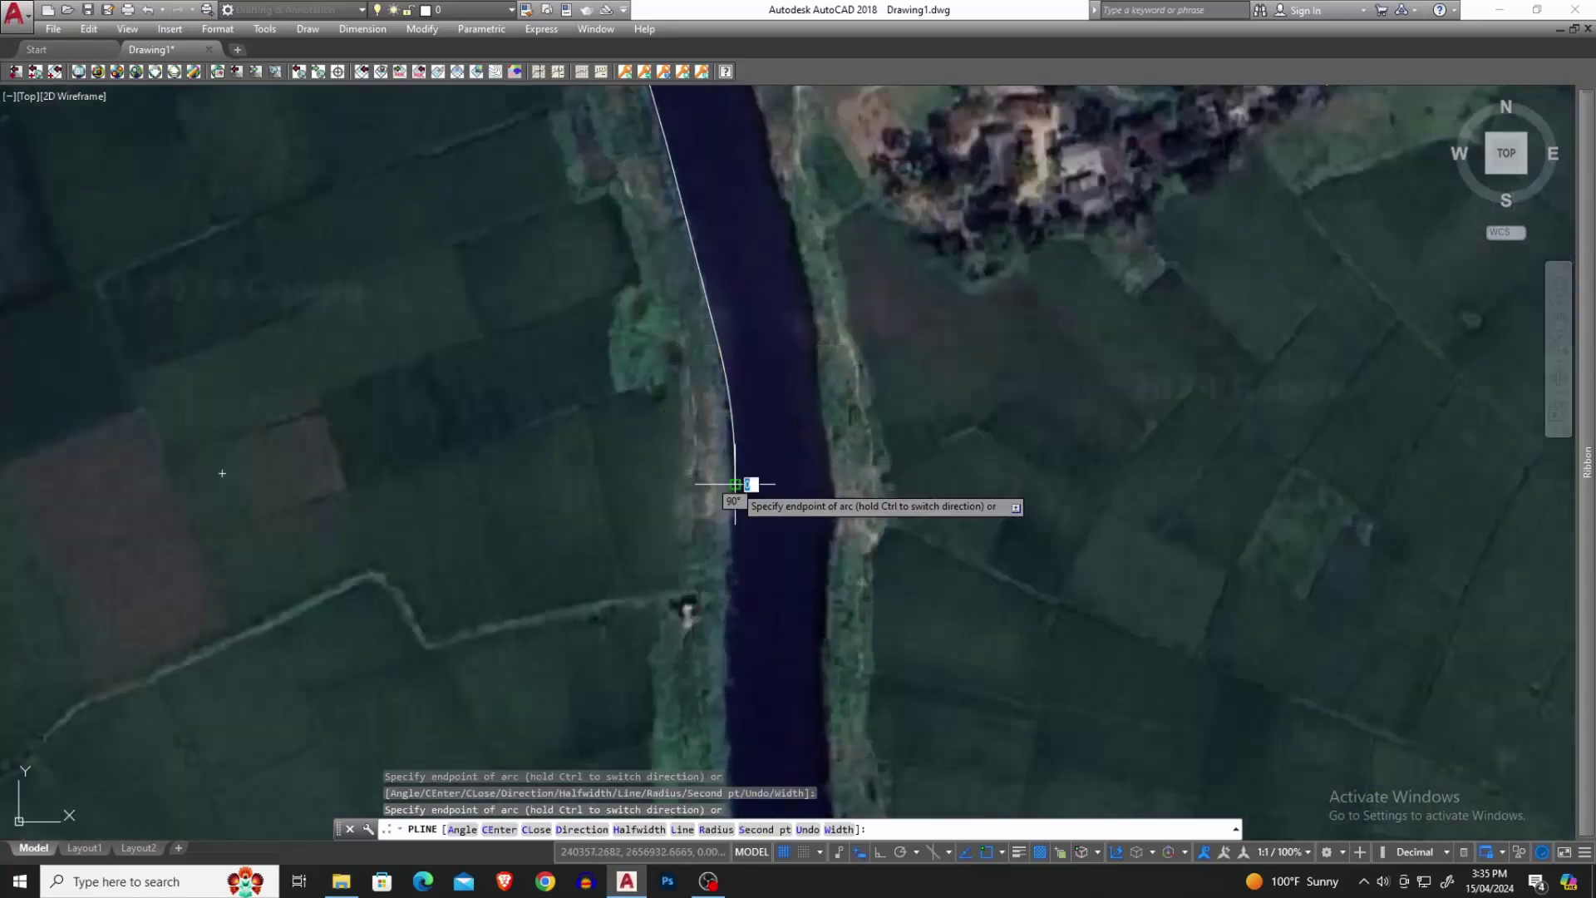
scroll(750, 484, down, 1)
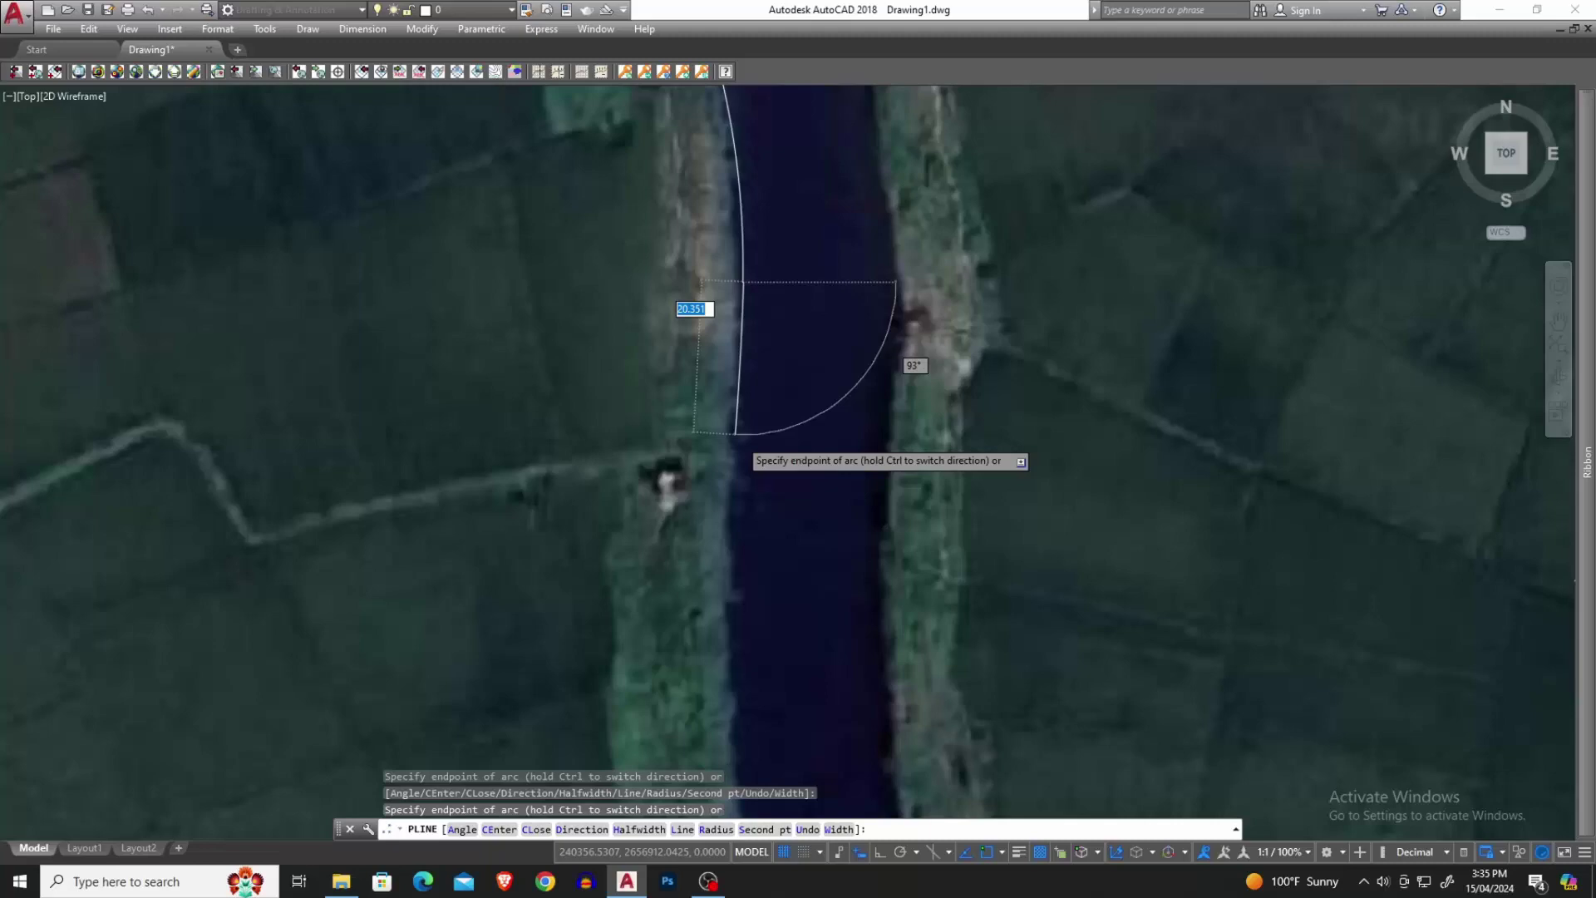
scroll(736, 434, up, 1)
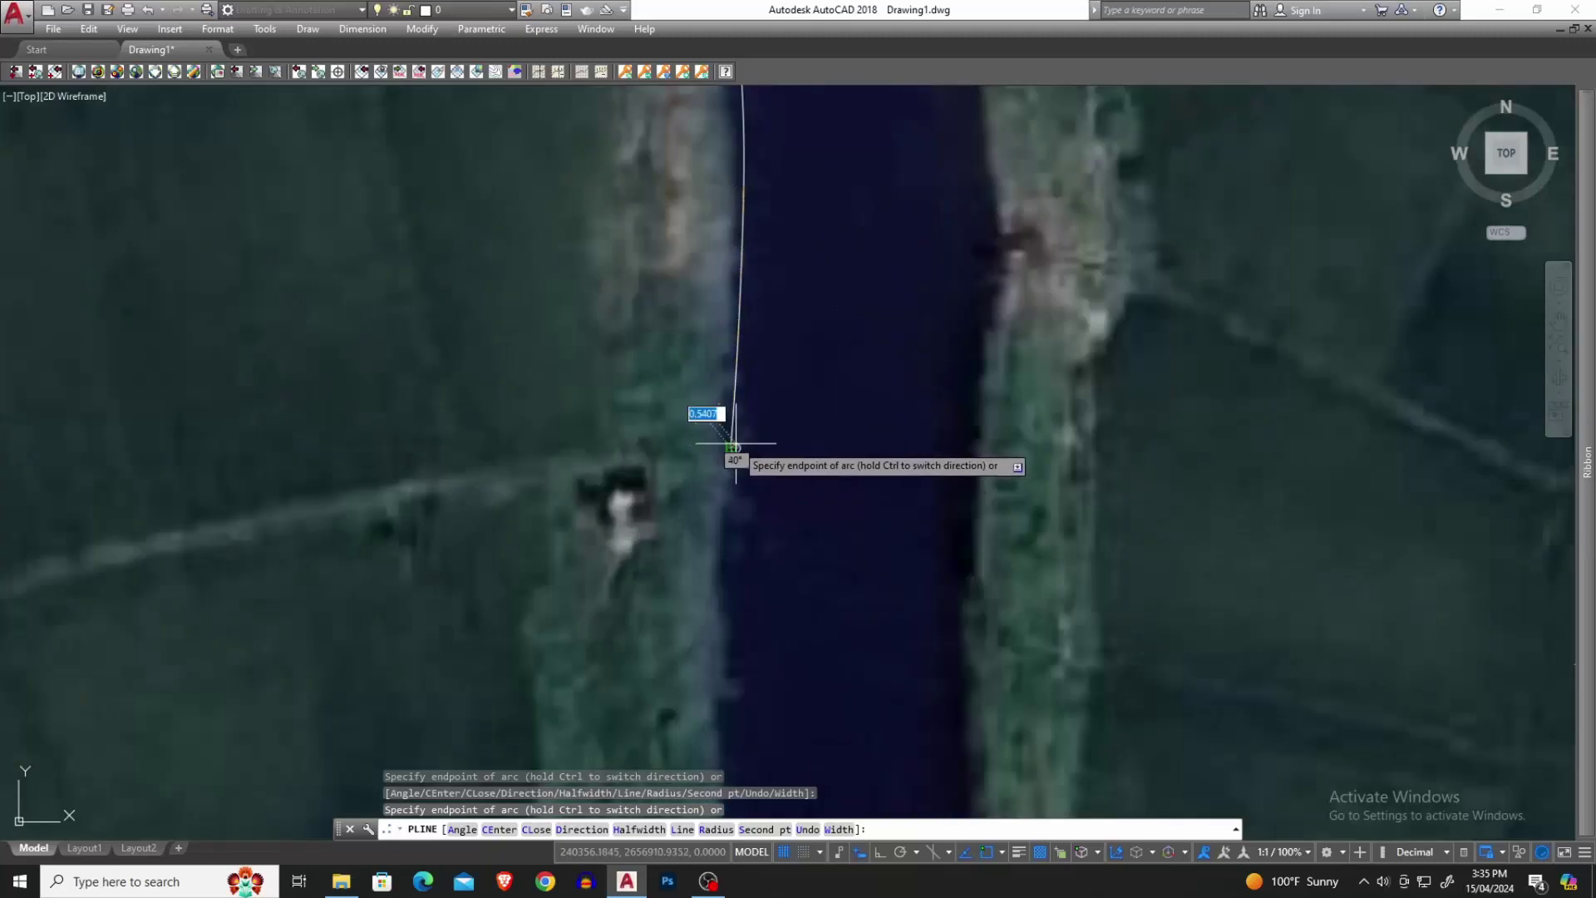
scroll(736, 445, down, 2)
scroll(698, 392, up, 1)
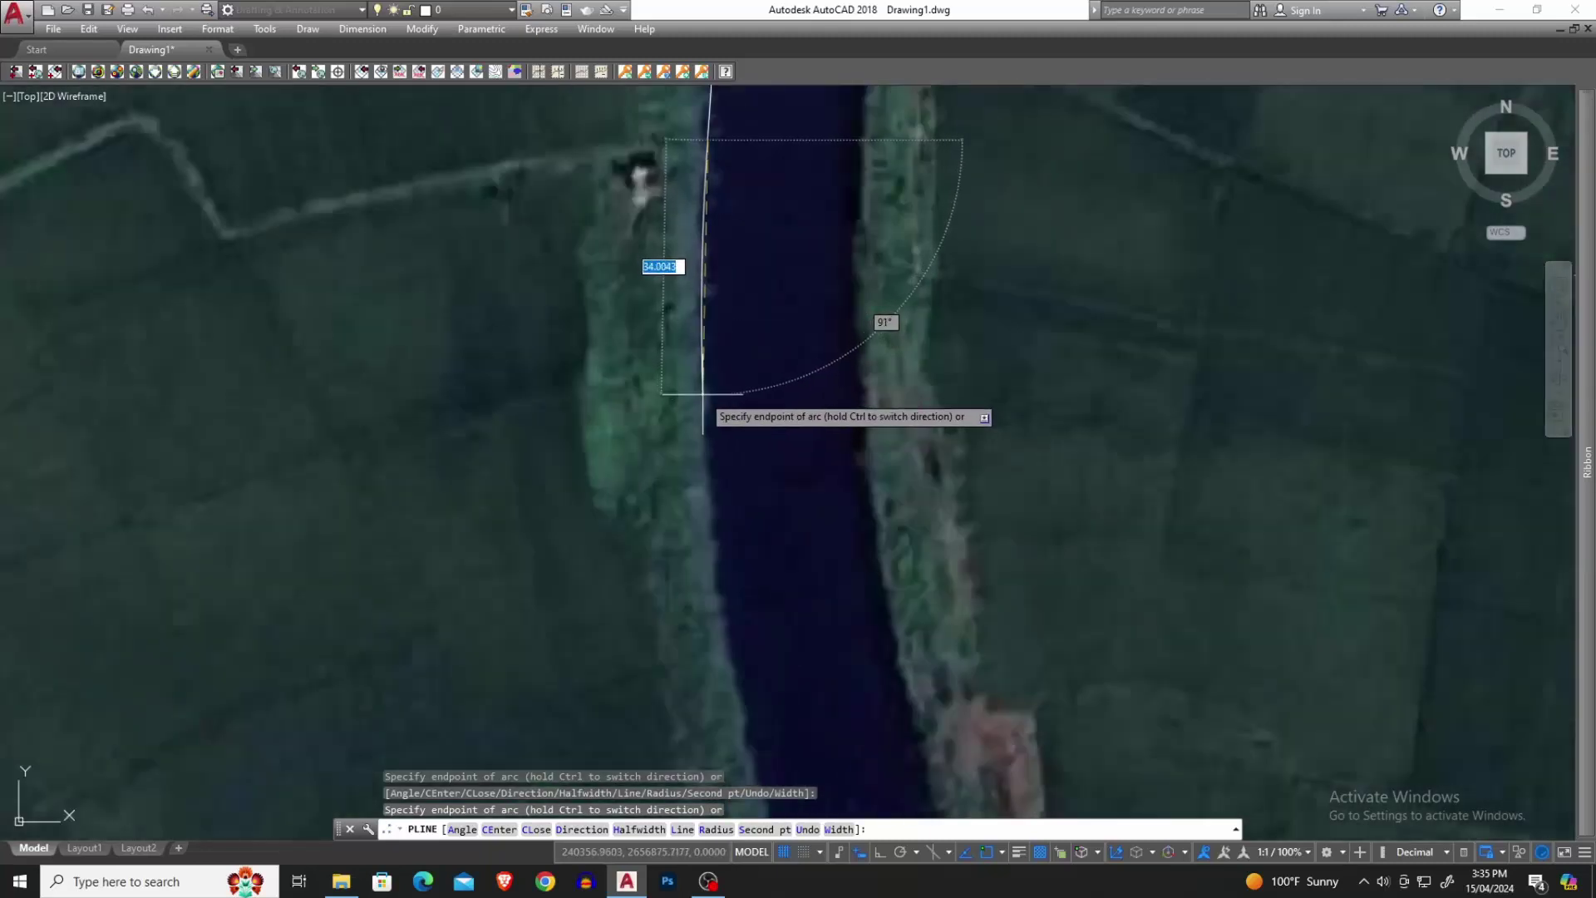
scroll(705, 397, down, 2)
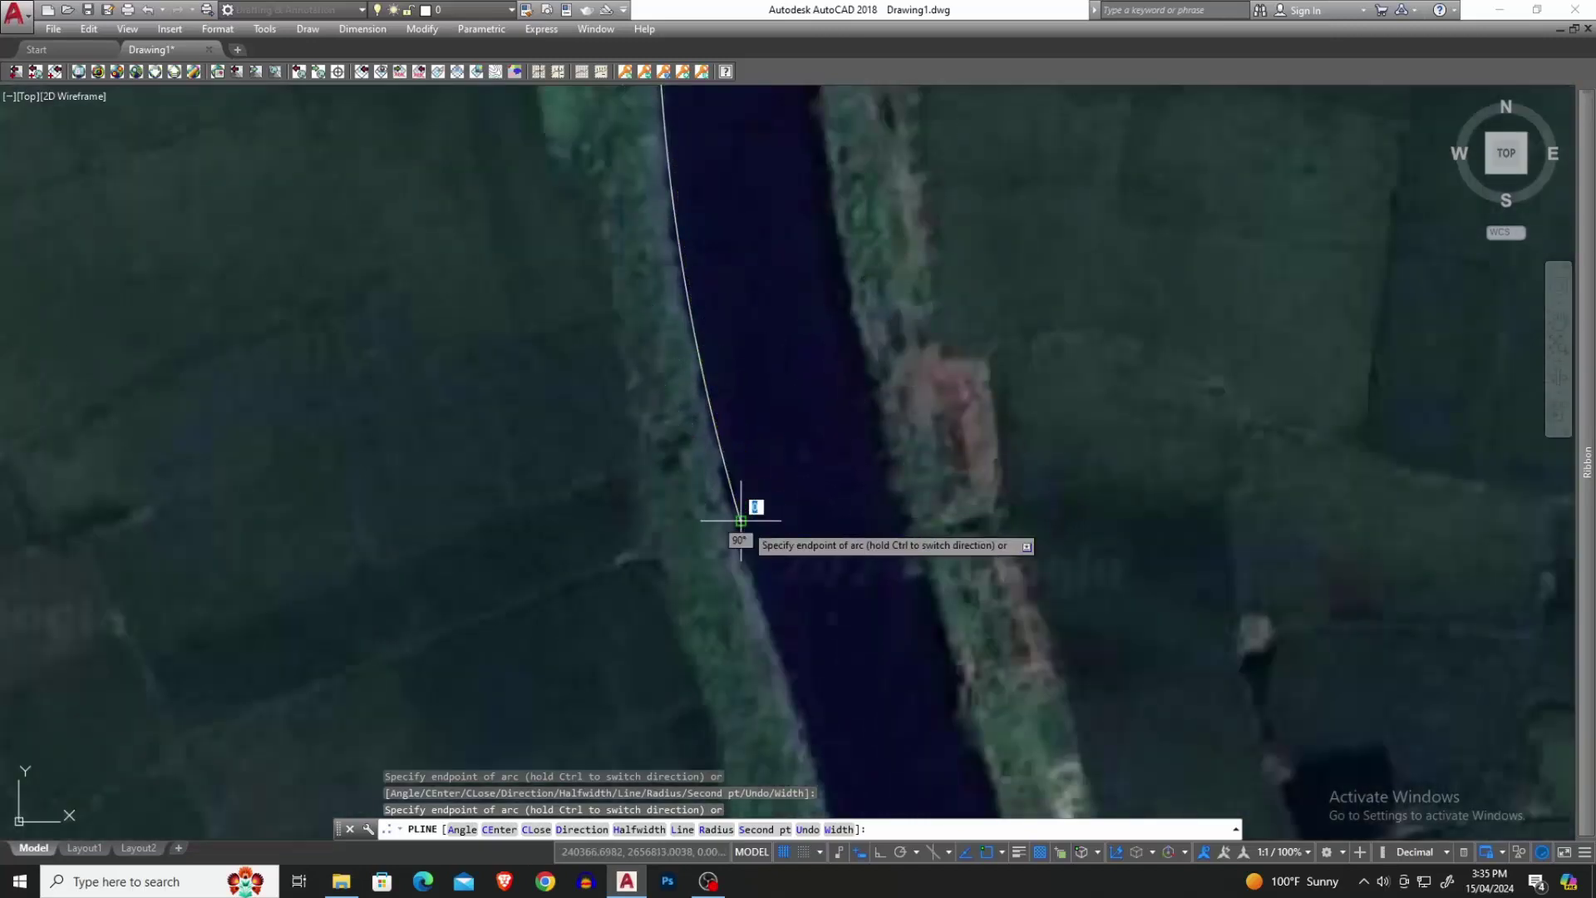
key(Escape)
scroll(824, 350, down, 3)
scroll(788, 397, down, 3)
scroll(789, 397, up, 4)
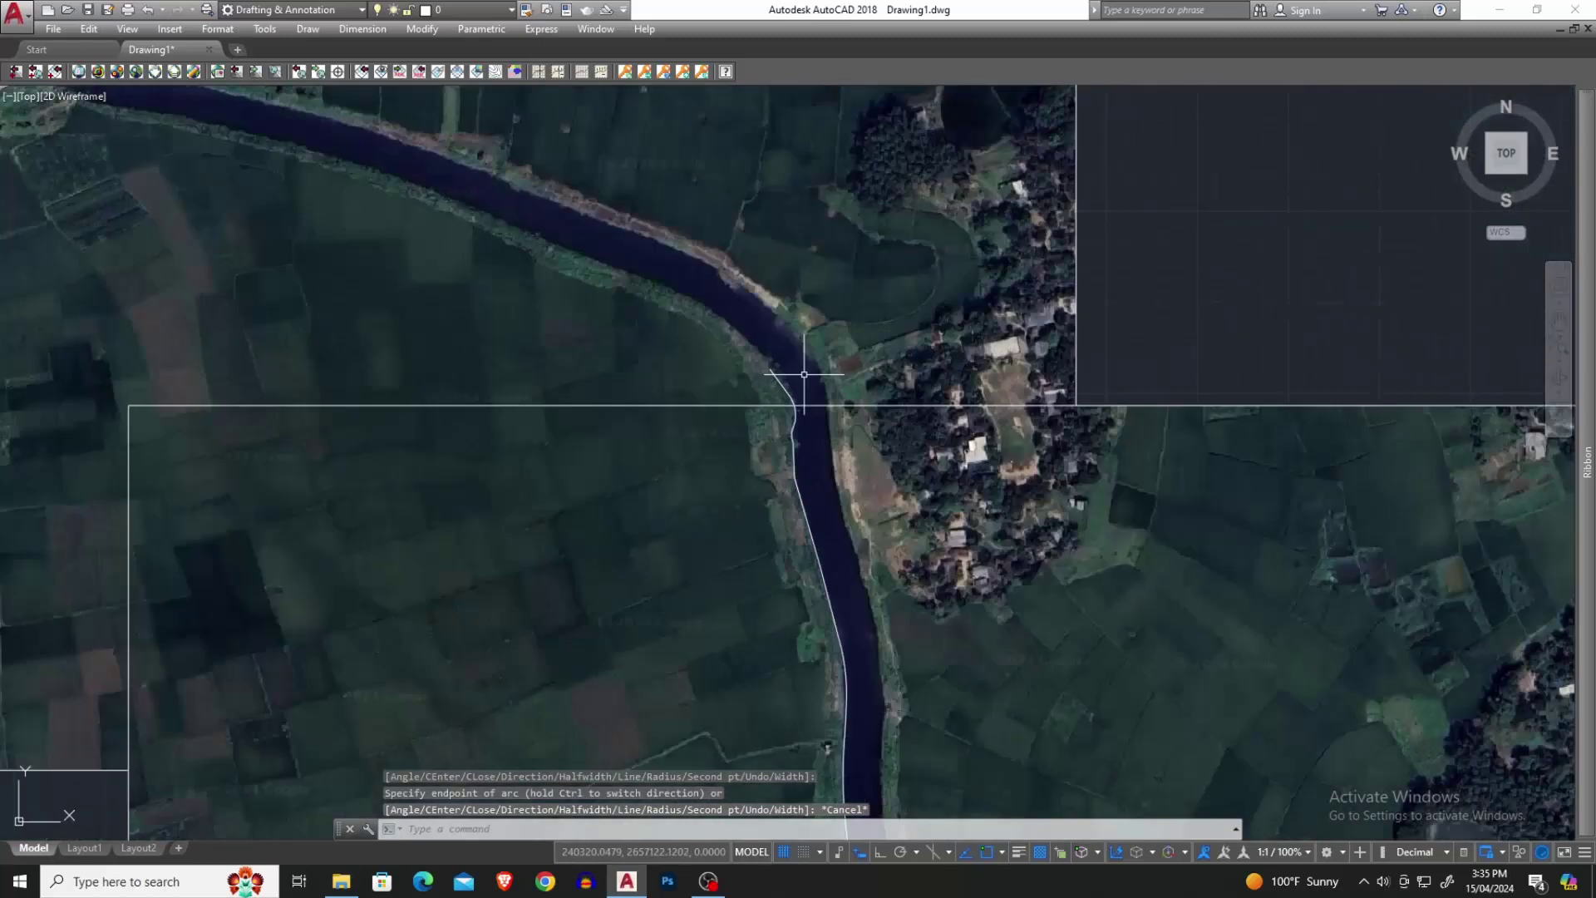
scroll(823, 375, up, 2)
text(pl)
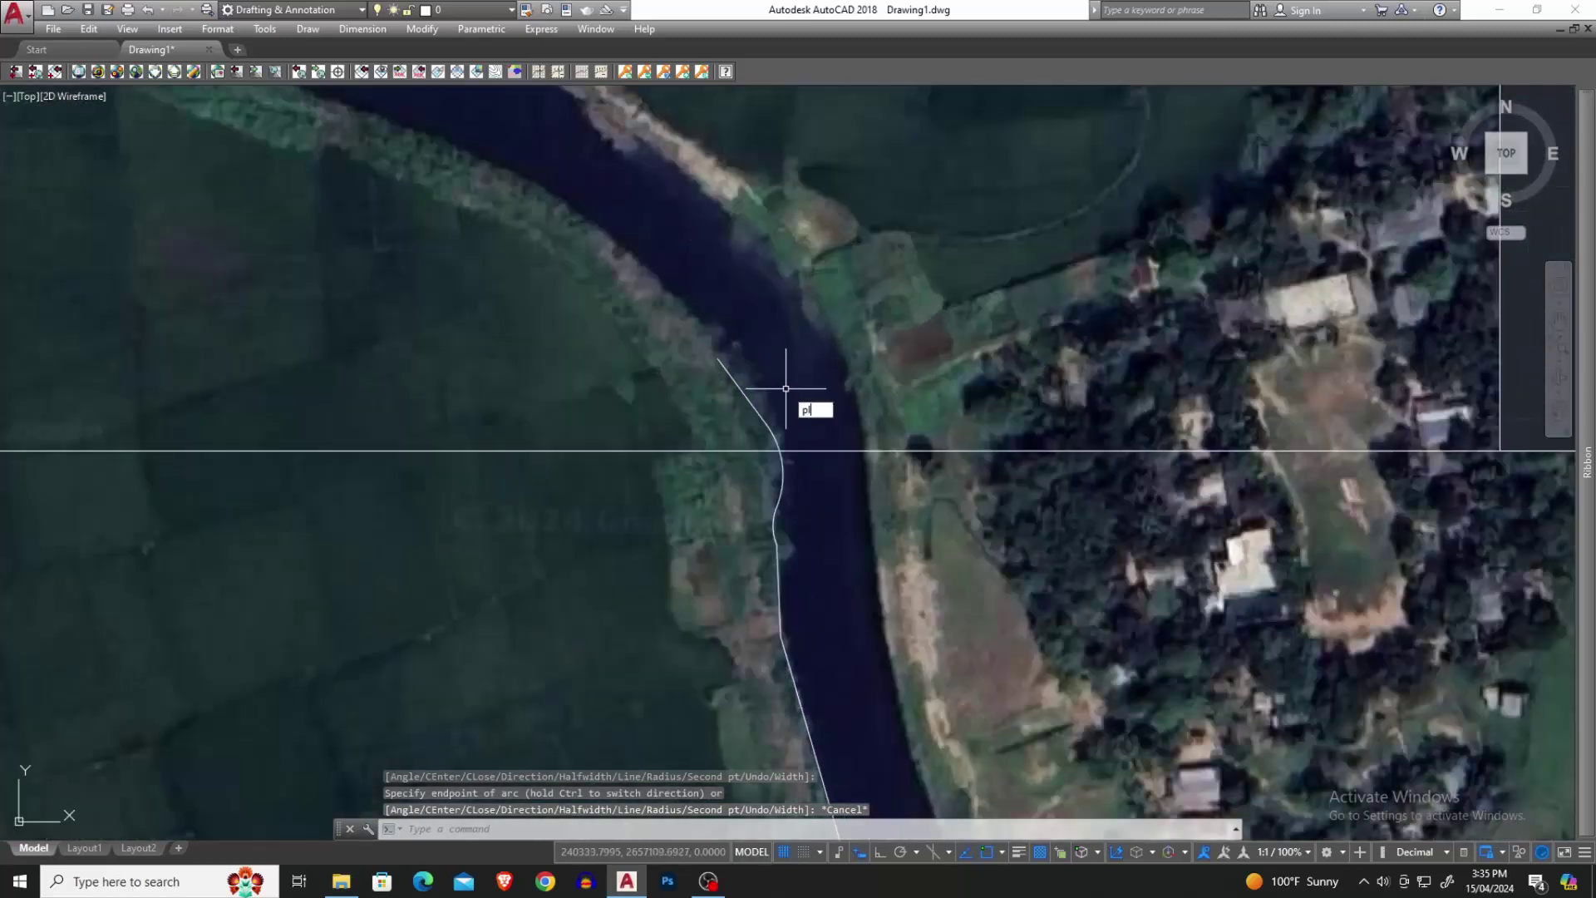
text(m)
Trace the east bank downstream with a PL polyline mixing straight and arc pieces, then end it.
key(Return)
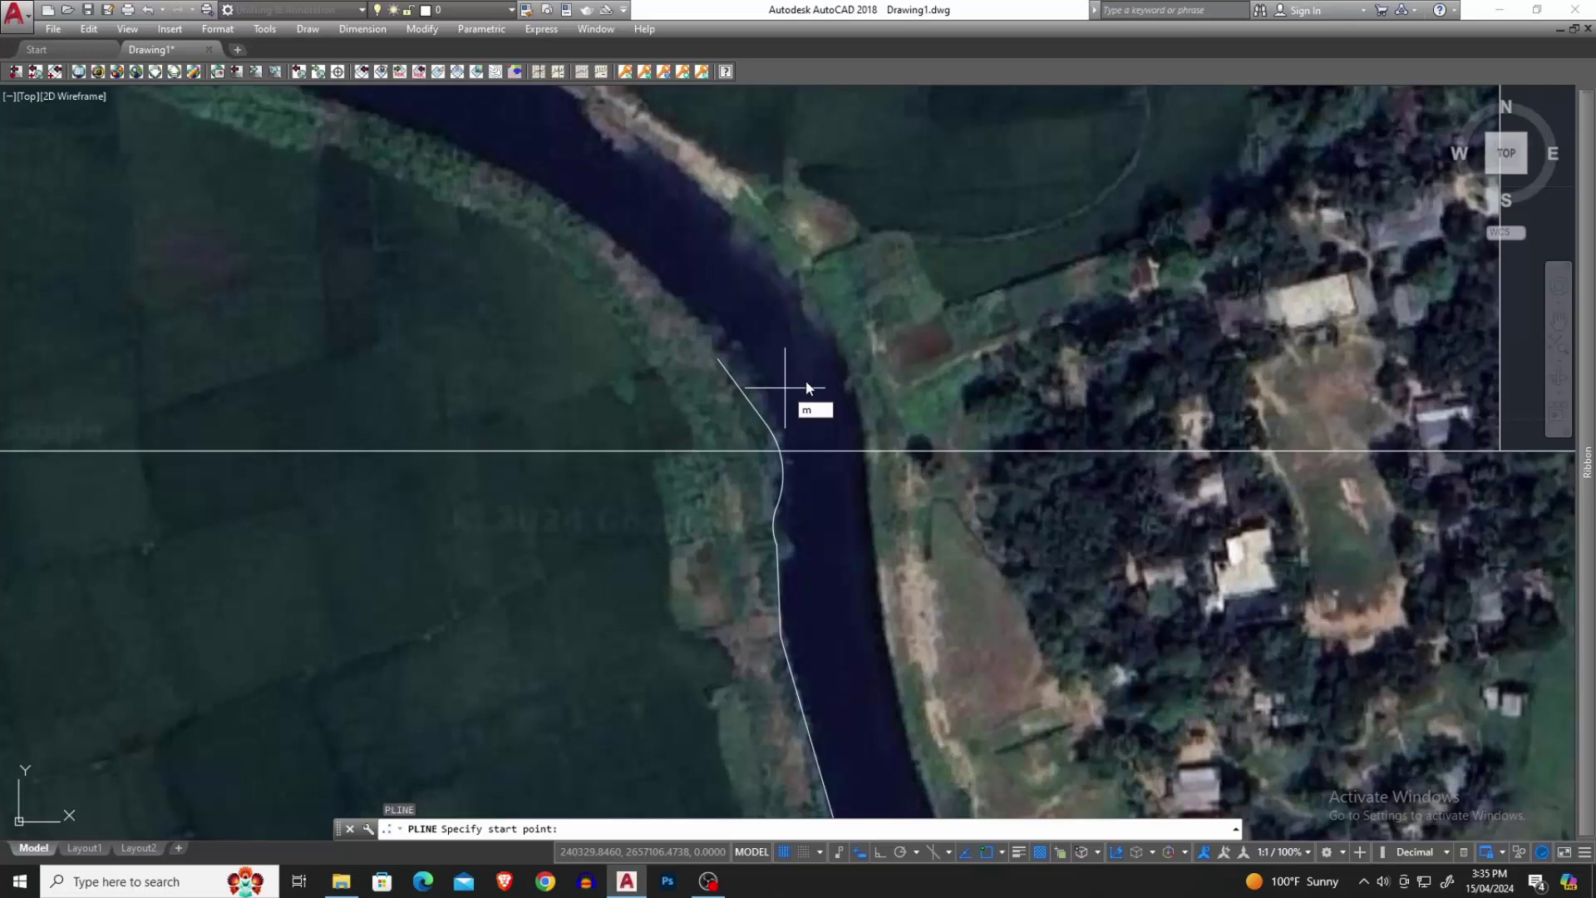
key(Escape)
text(l)
key(Return)
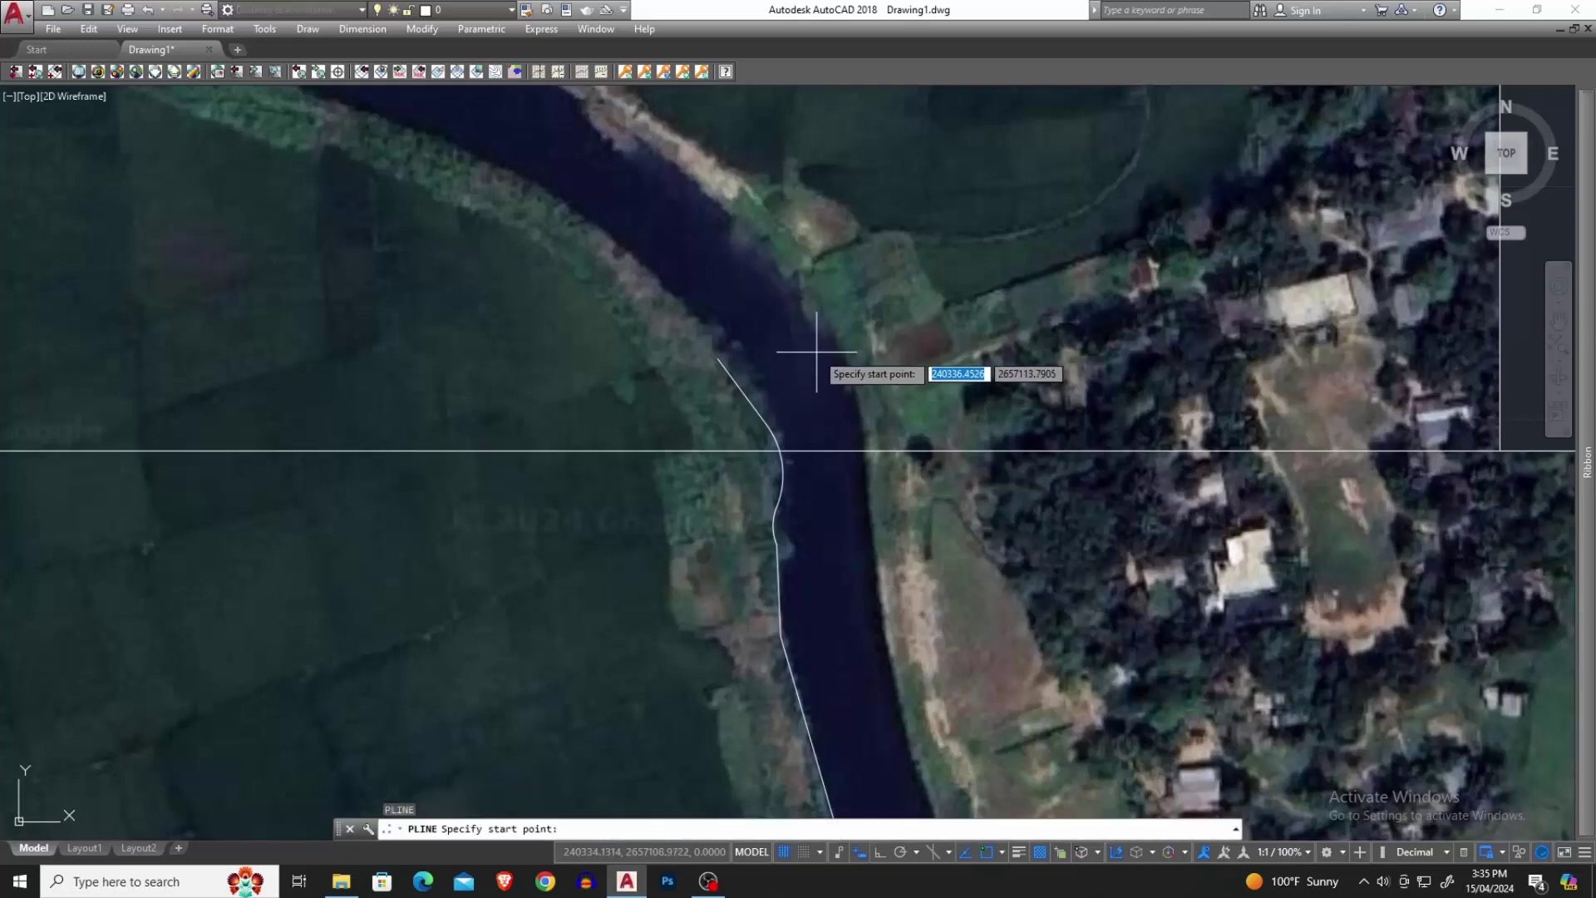
click(808, 306)
click(848, 378)
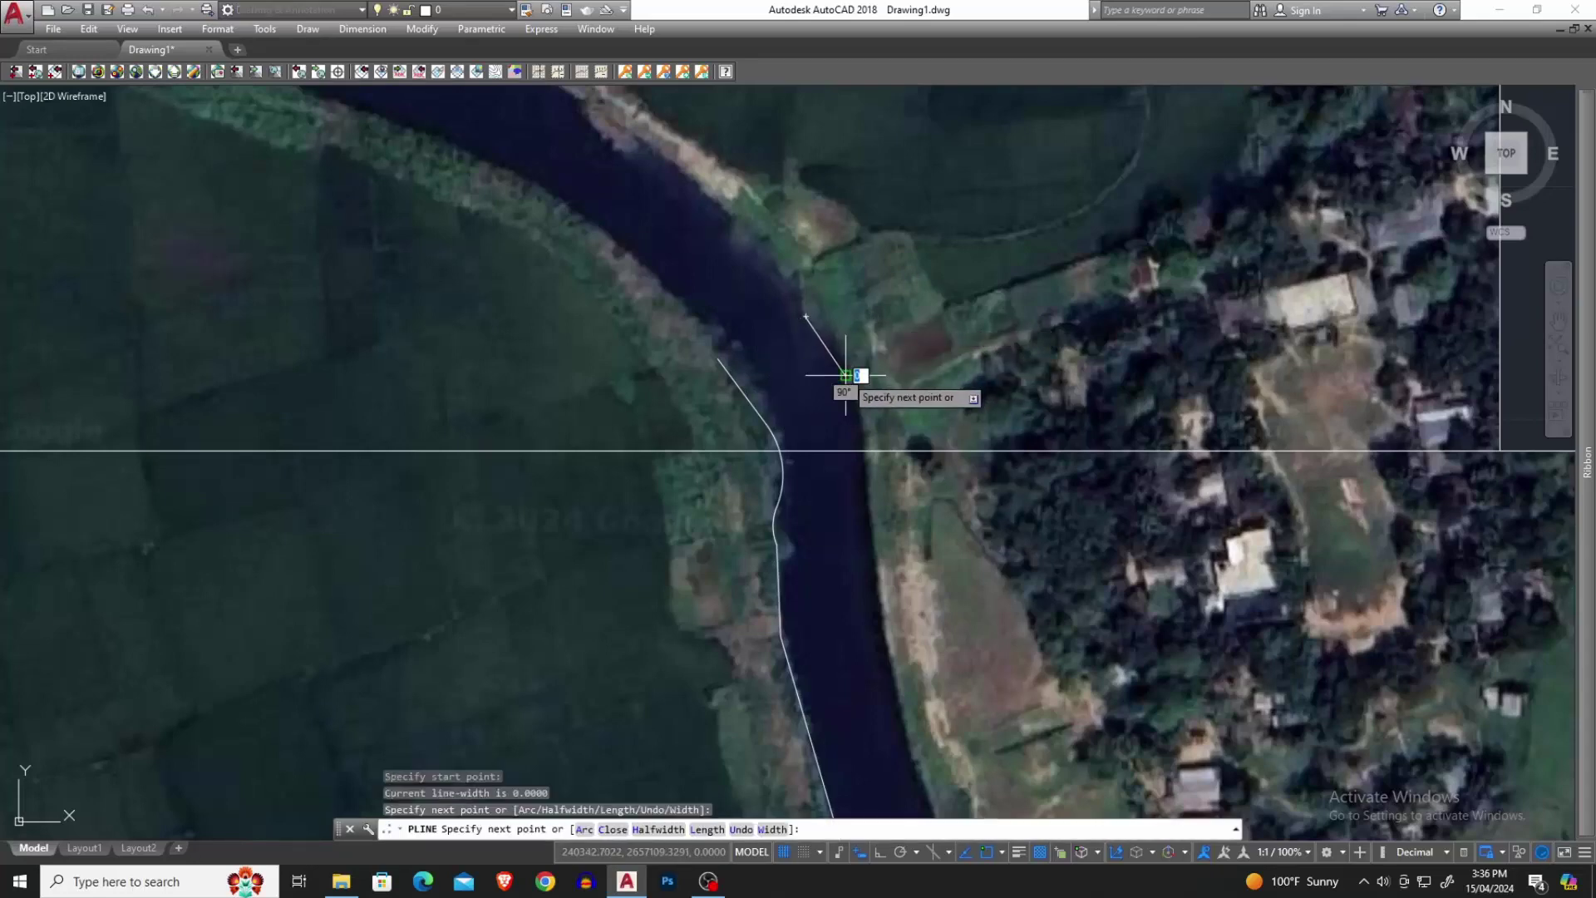
text(a)
key(Return)
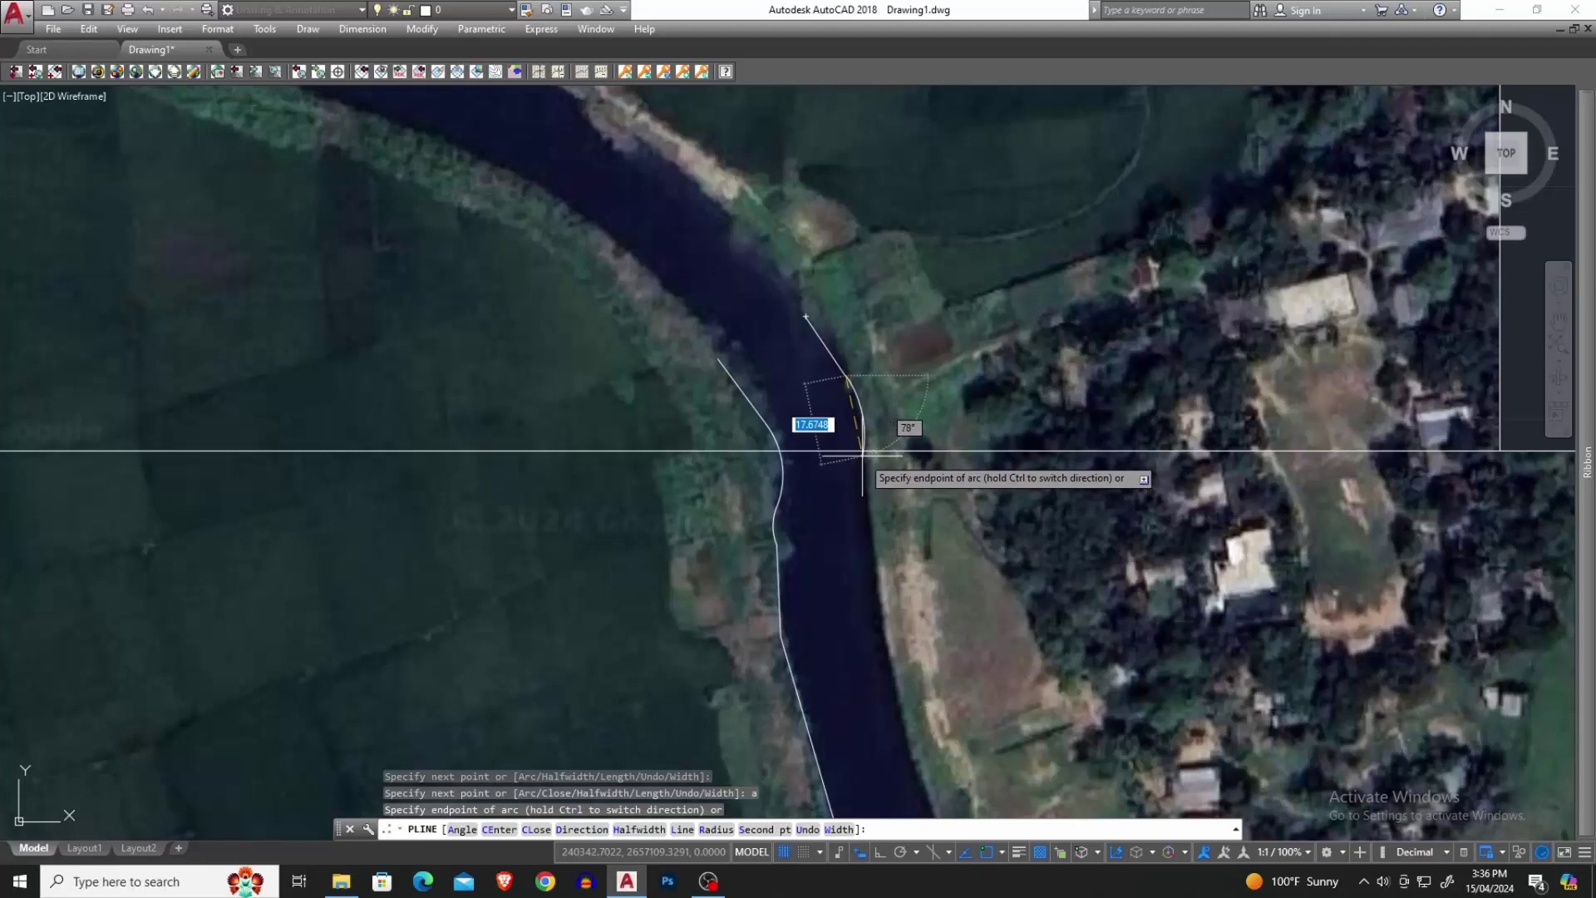
click(866, 472)
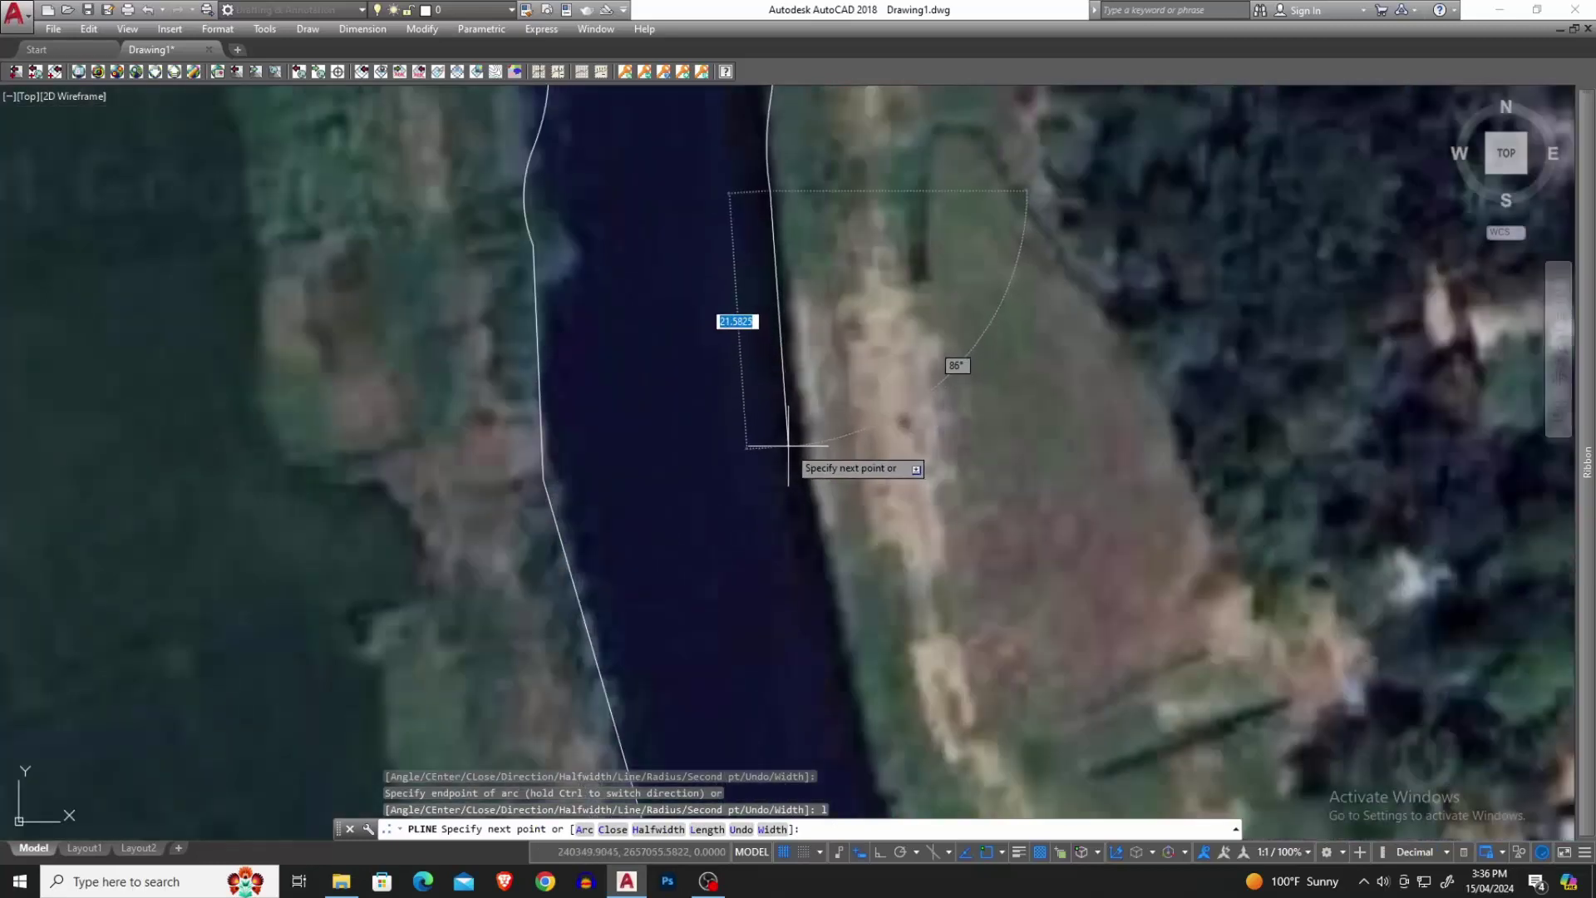
click(795, 447)
scroll(794, 446, down, 2)
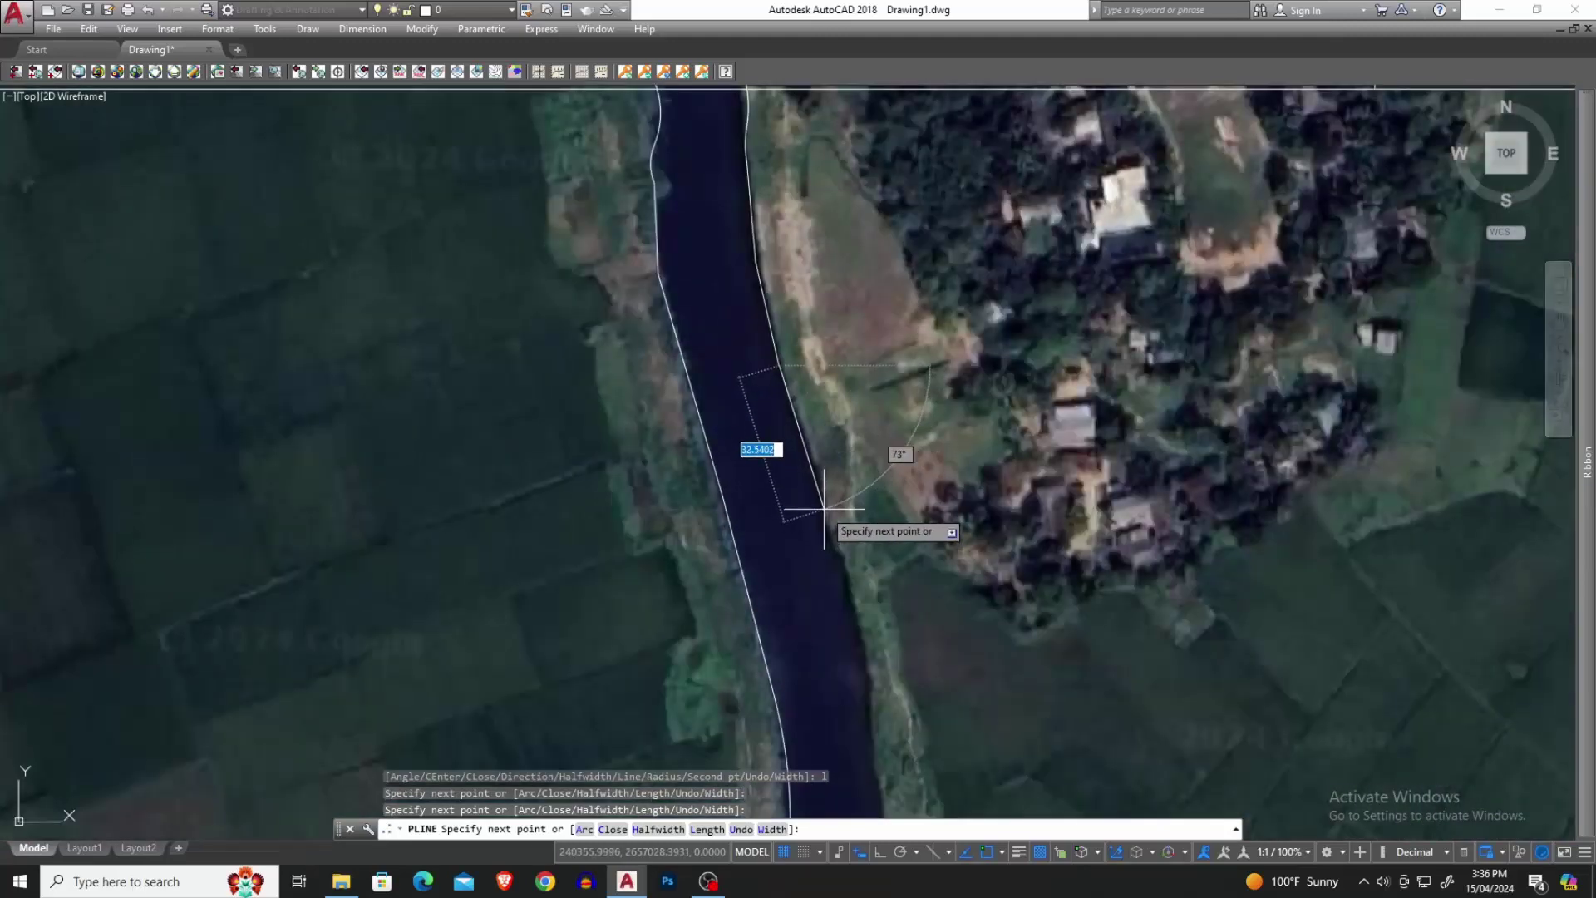
scroll(832, 529, up, 1)
scroll(831, 531, up, 2)
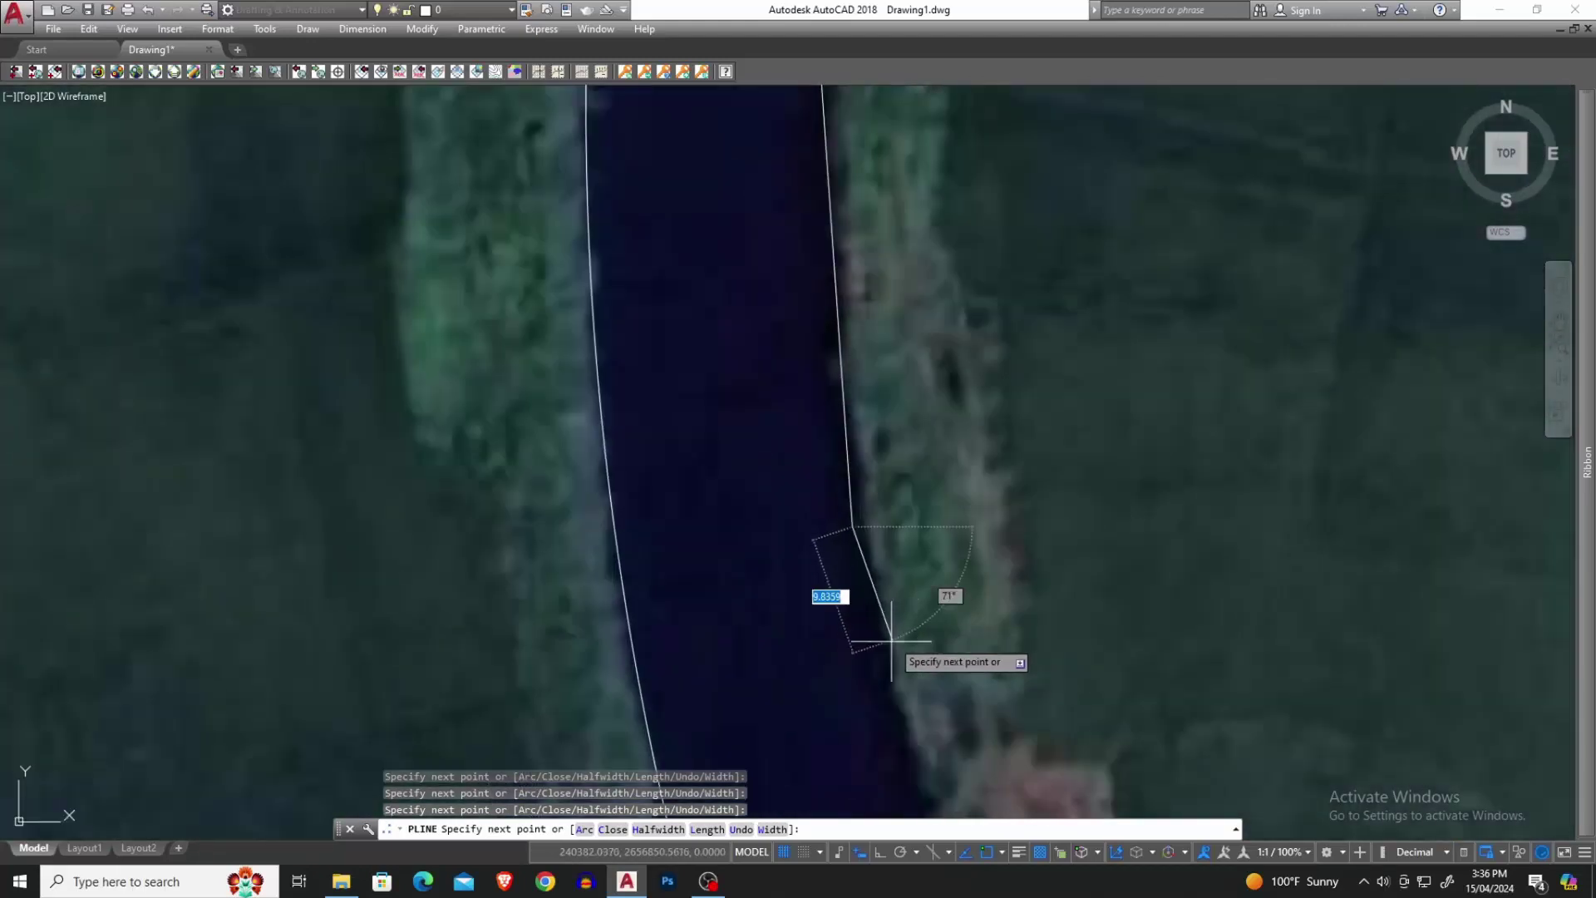
scroll(901, 694, down, 2)
drag(873, 661, 848, 562)
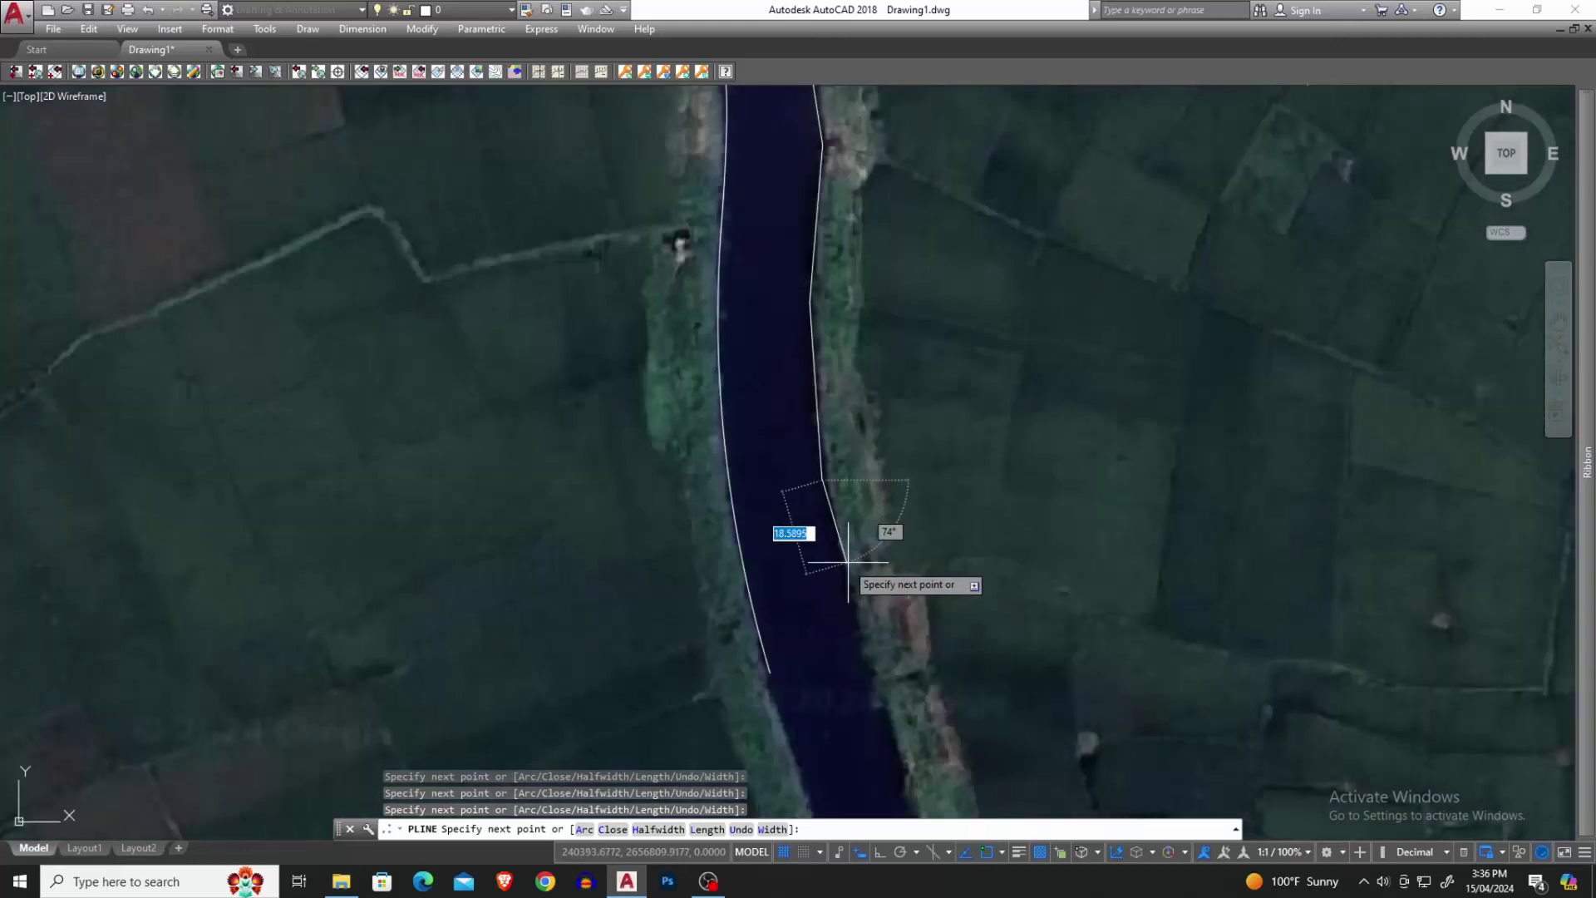
scroll(853, 621, up, 2)
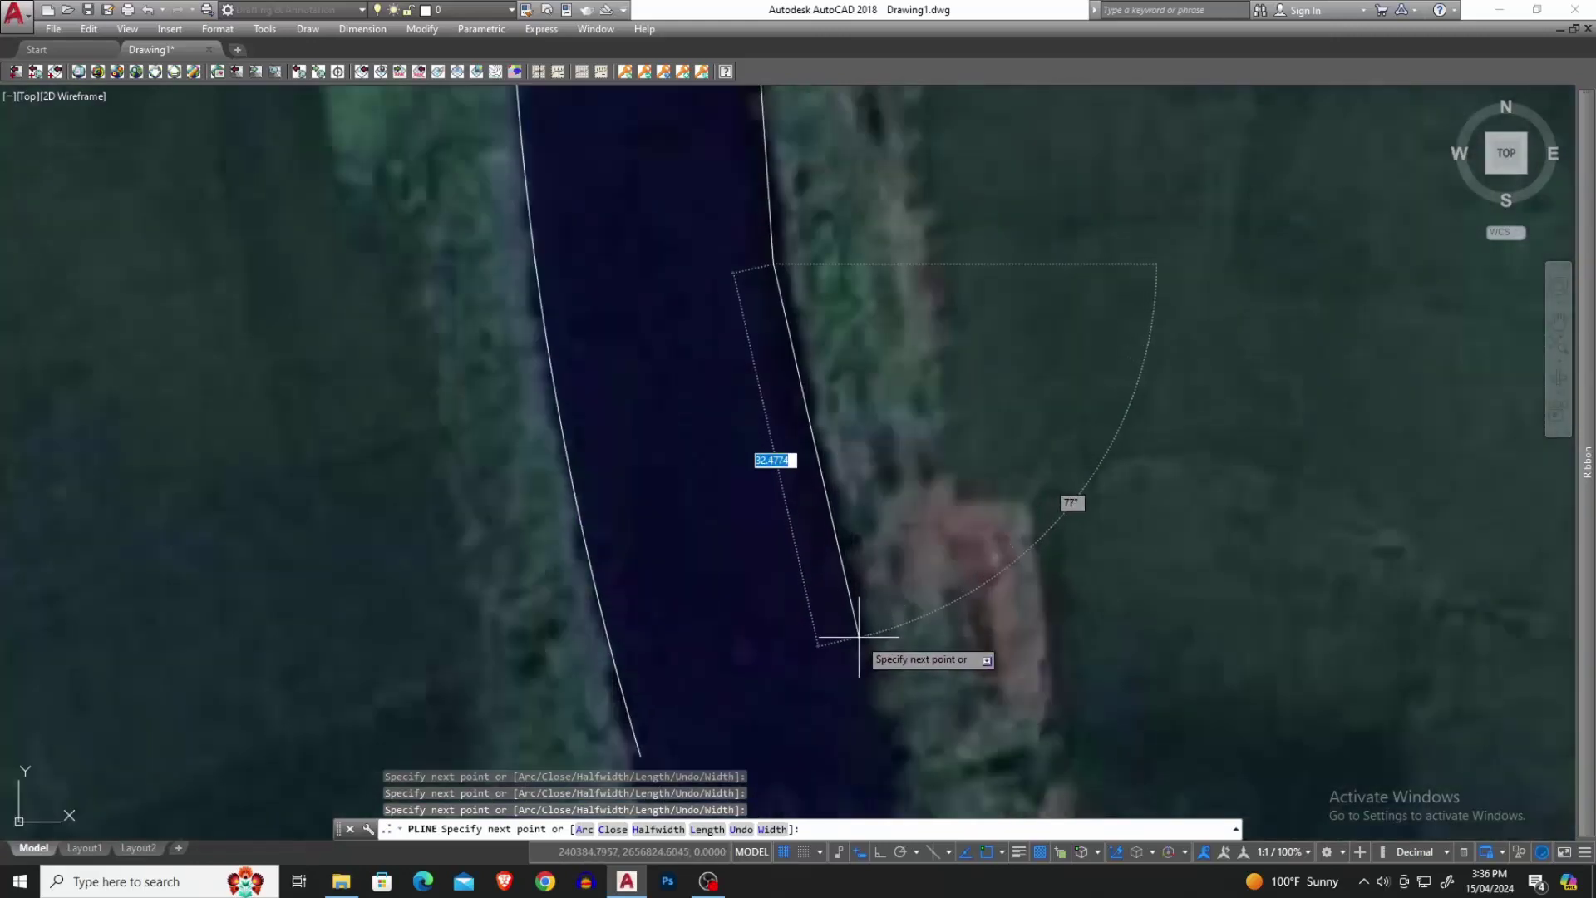
scroll(900, 746, down, 2)
scroll(848, 562, down, 1)
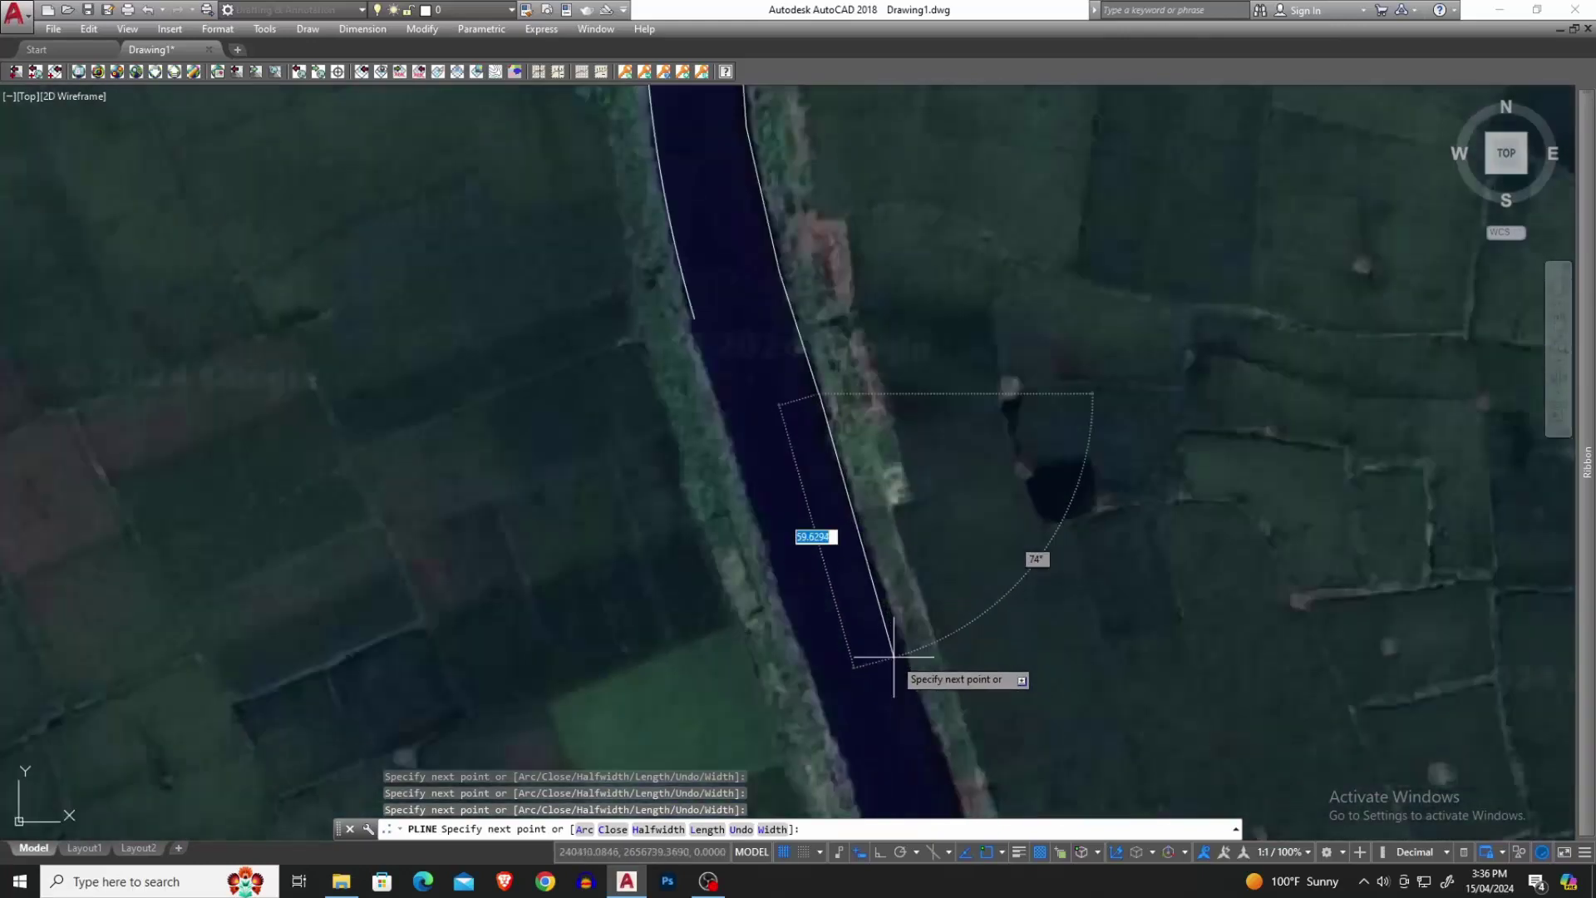
scroll(848, 487, down, 1)
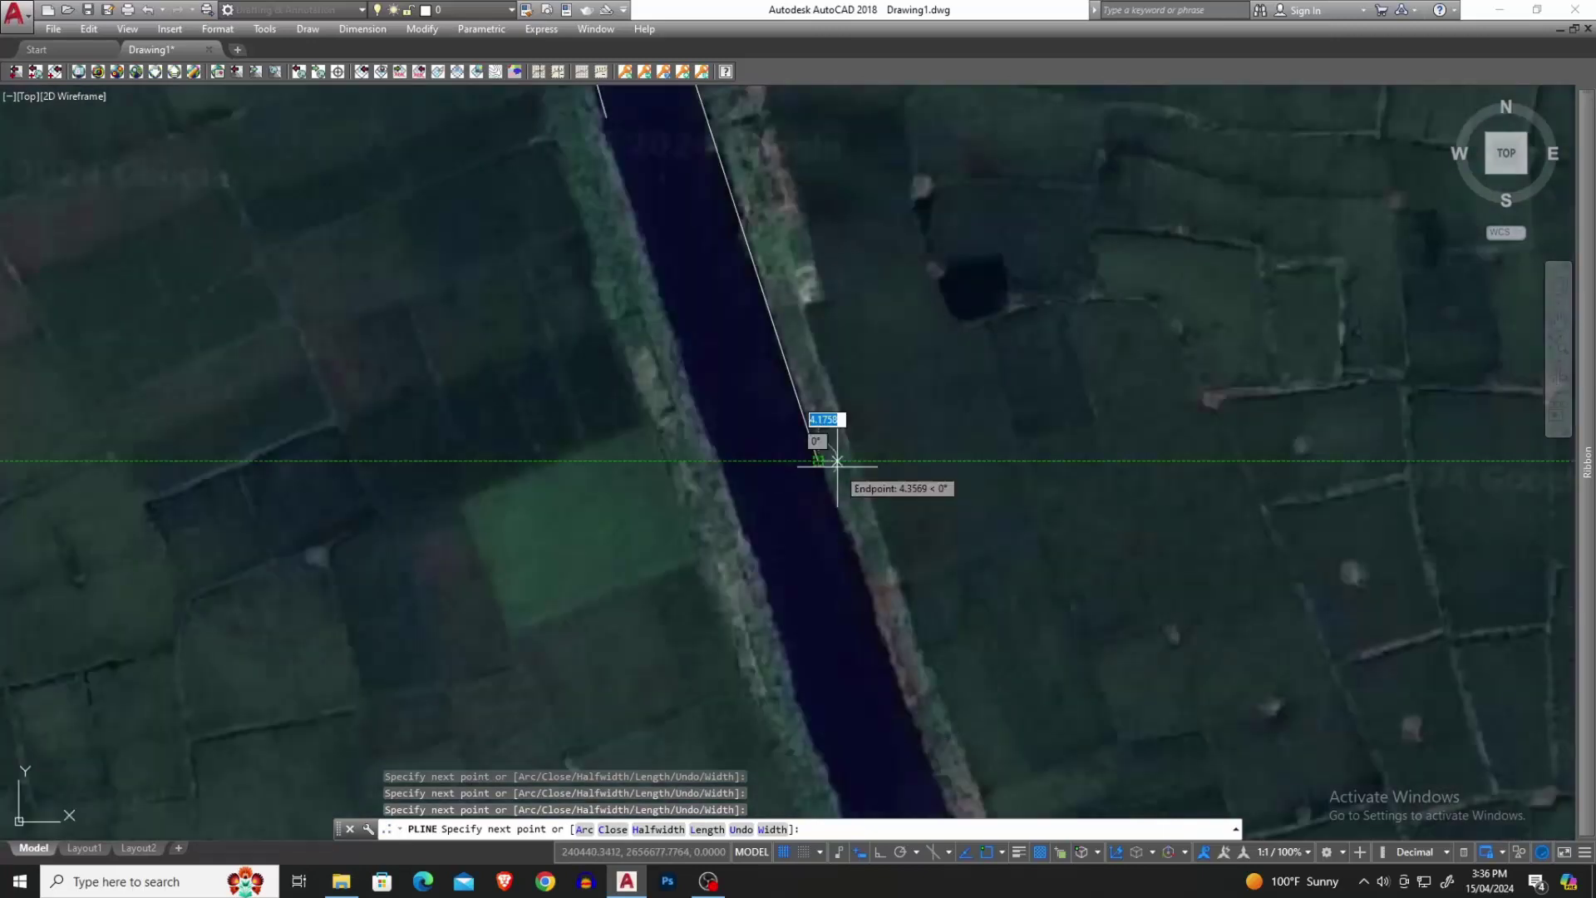
scroll(924, 649, up, 4)
click(901, 711)
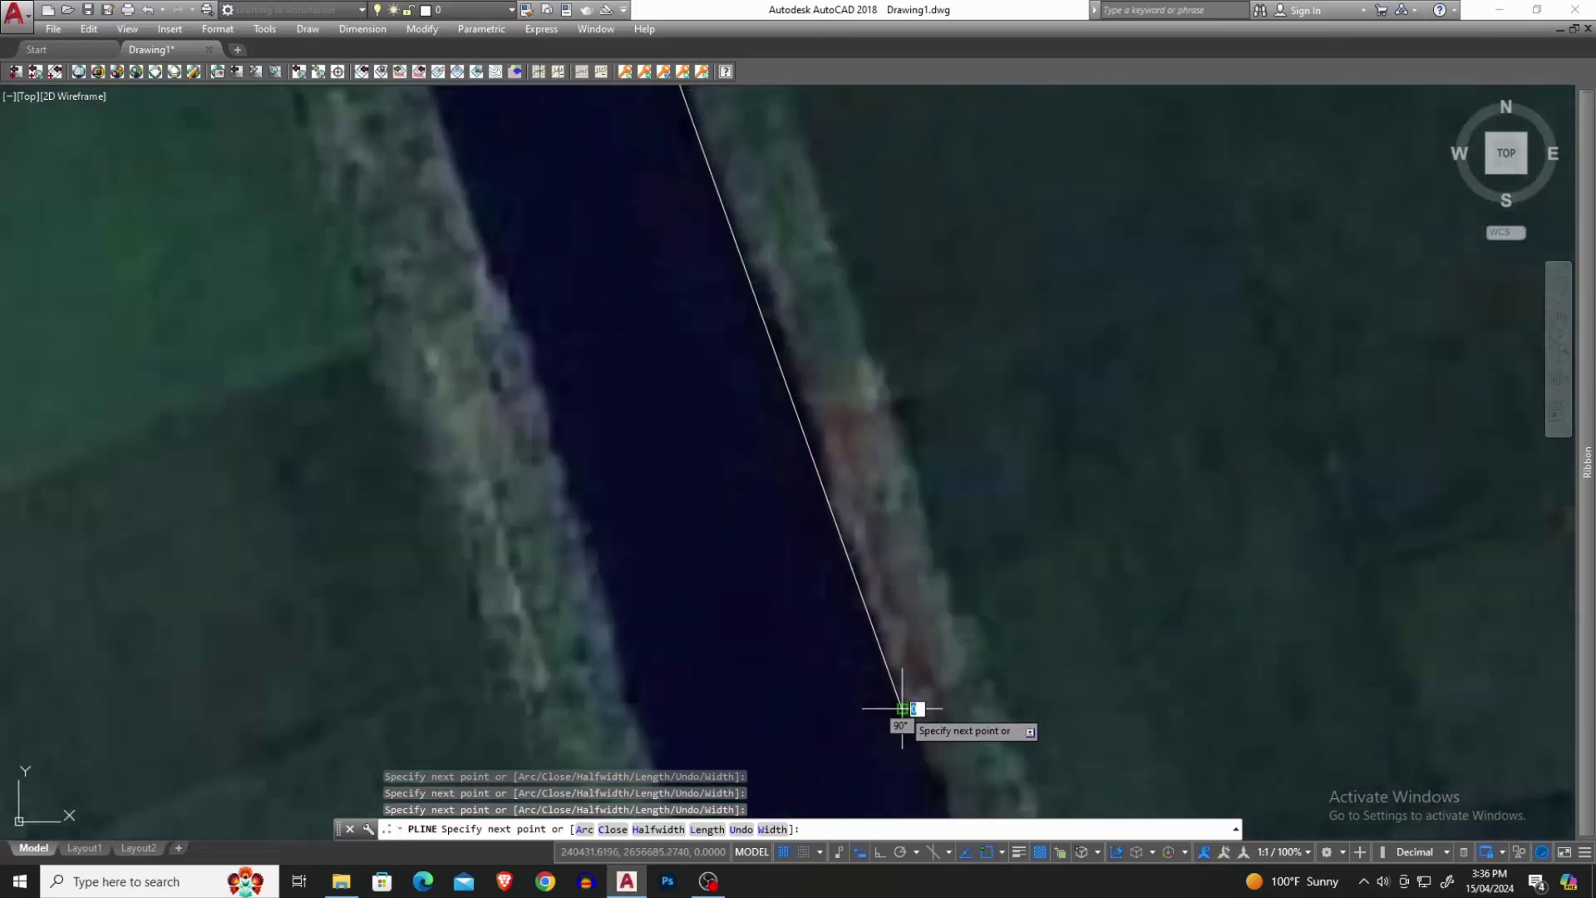
scroll(902, 698, down, 3)
key(Escape)
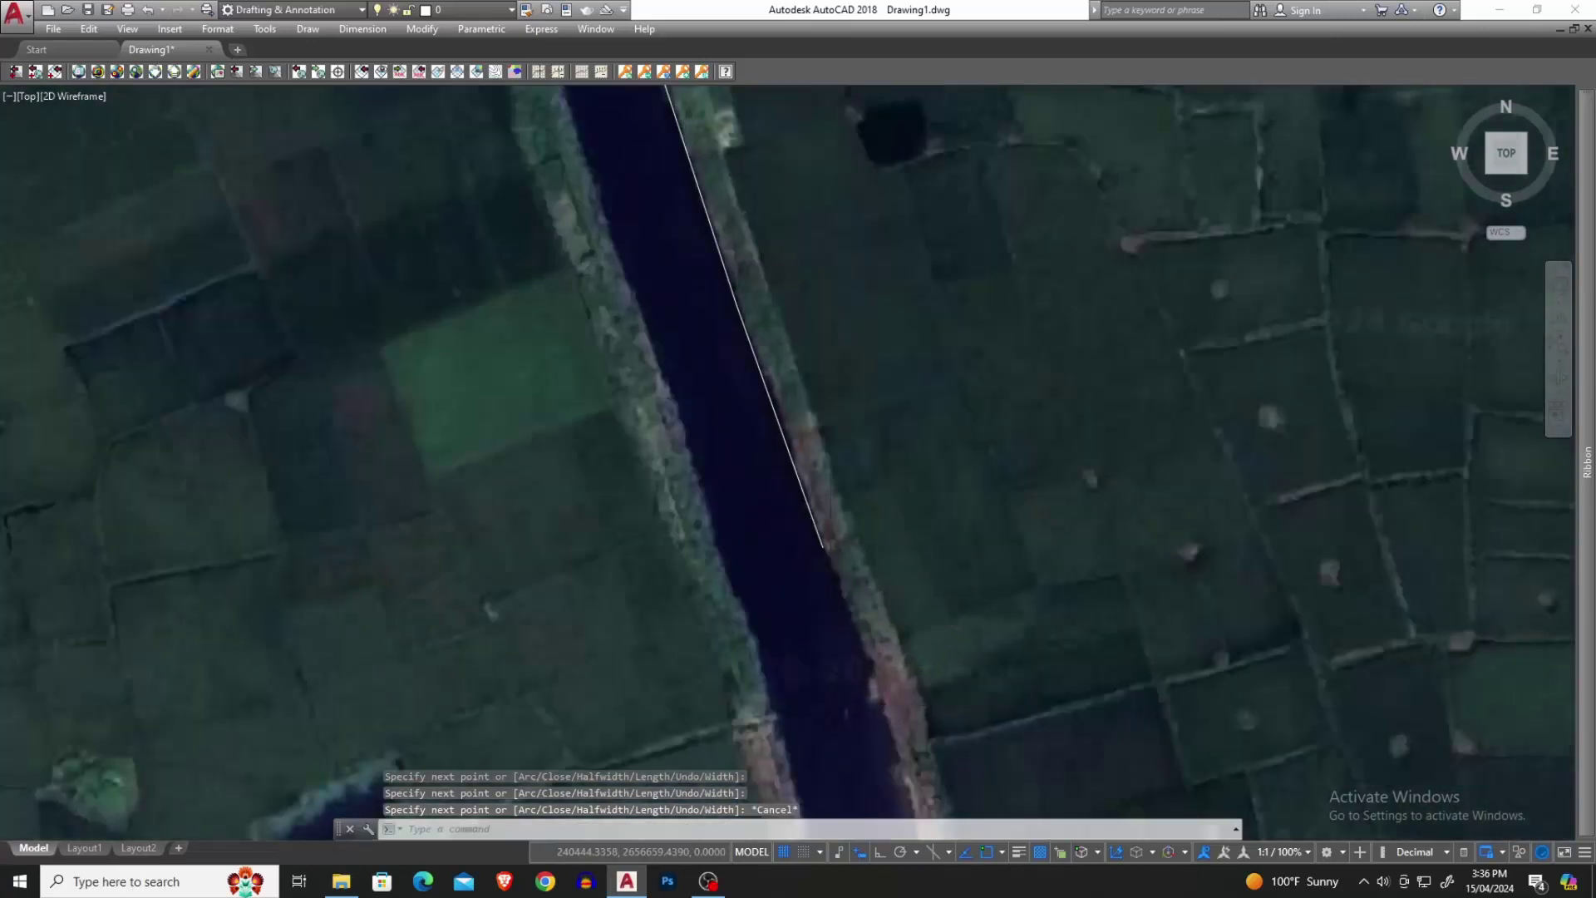
scroll(883, 674, down, 3)
scroll(674, 304, up, 3)
scroll(698, 612, down, 3)
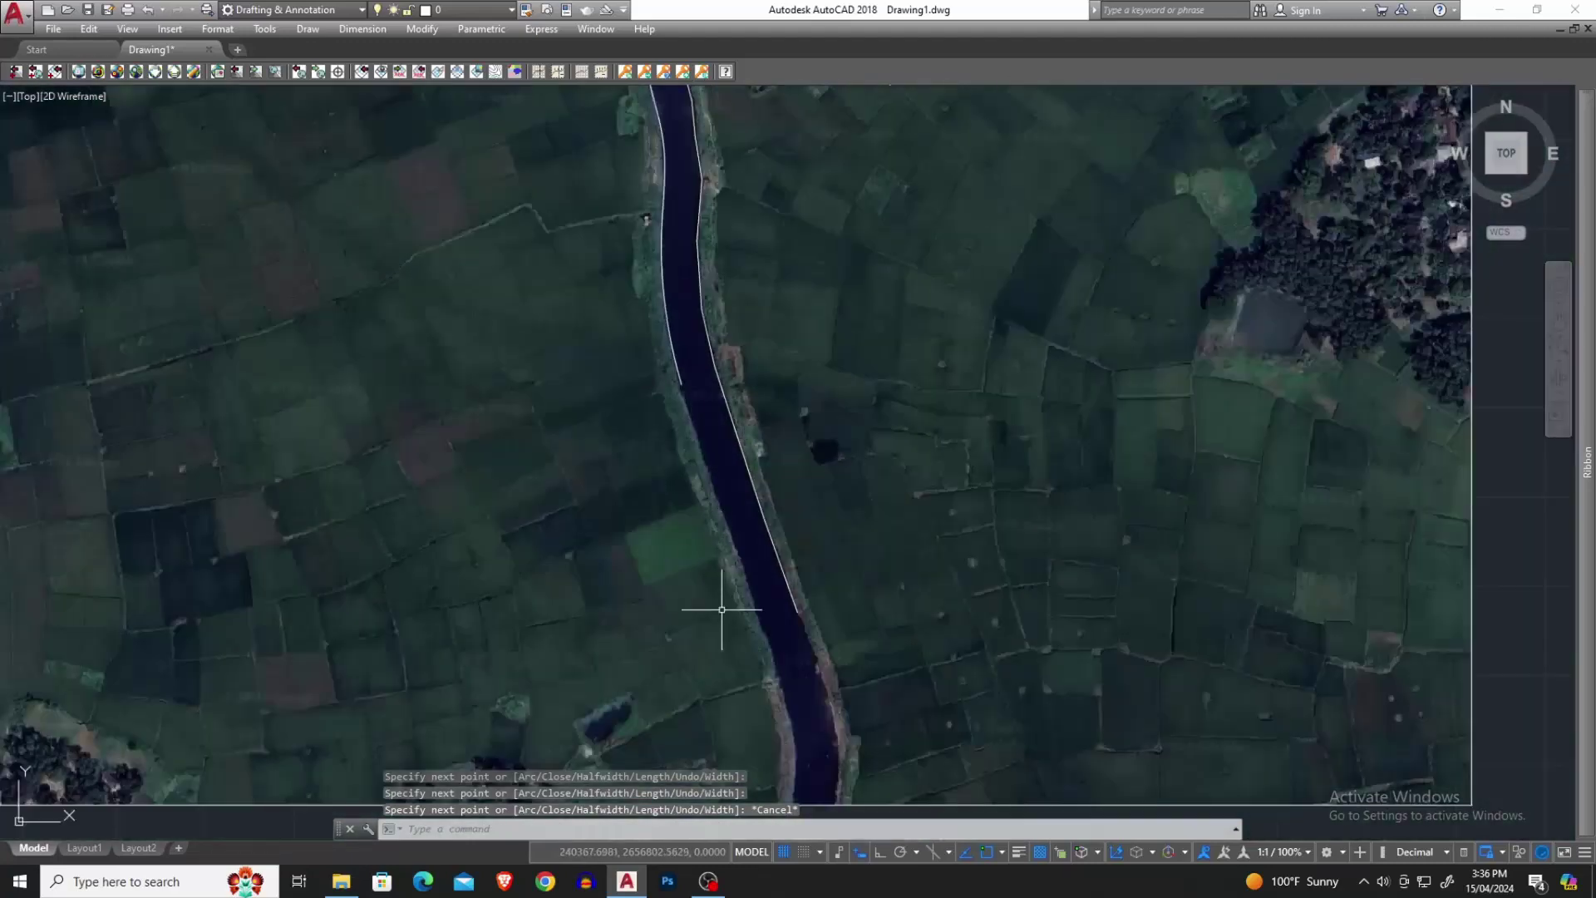
scroll(748, 436, down, 4)
scroll(861, 500, up, 3)
scroll(849, 464, up, 1)
scroll(848, 464, down, 1)
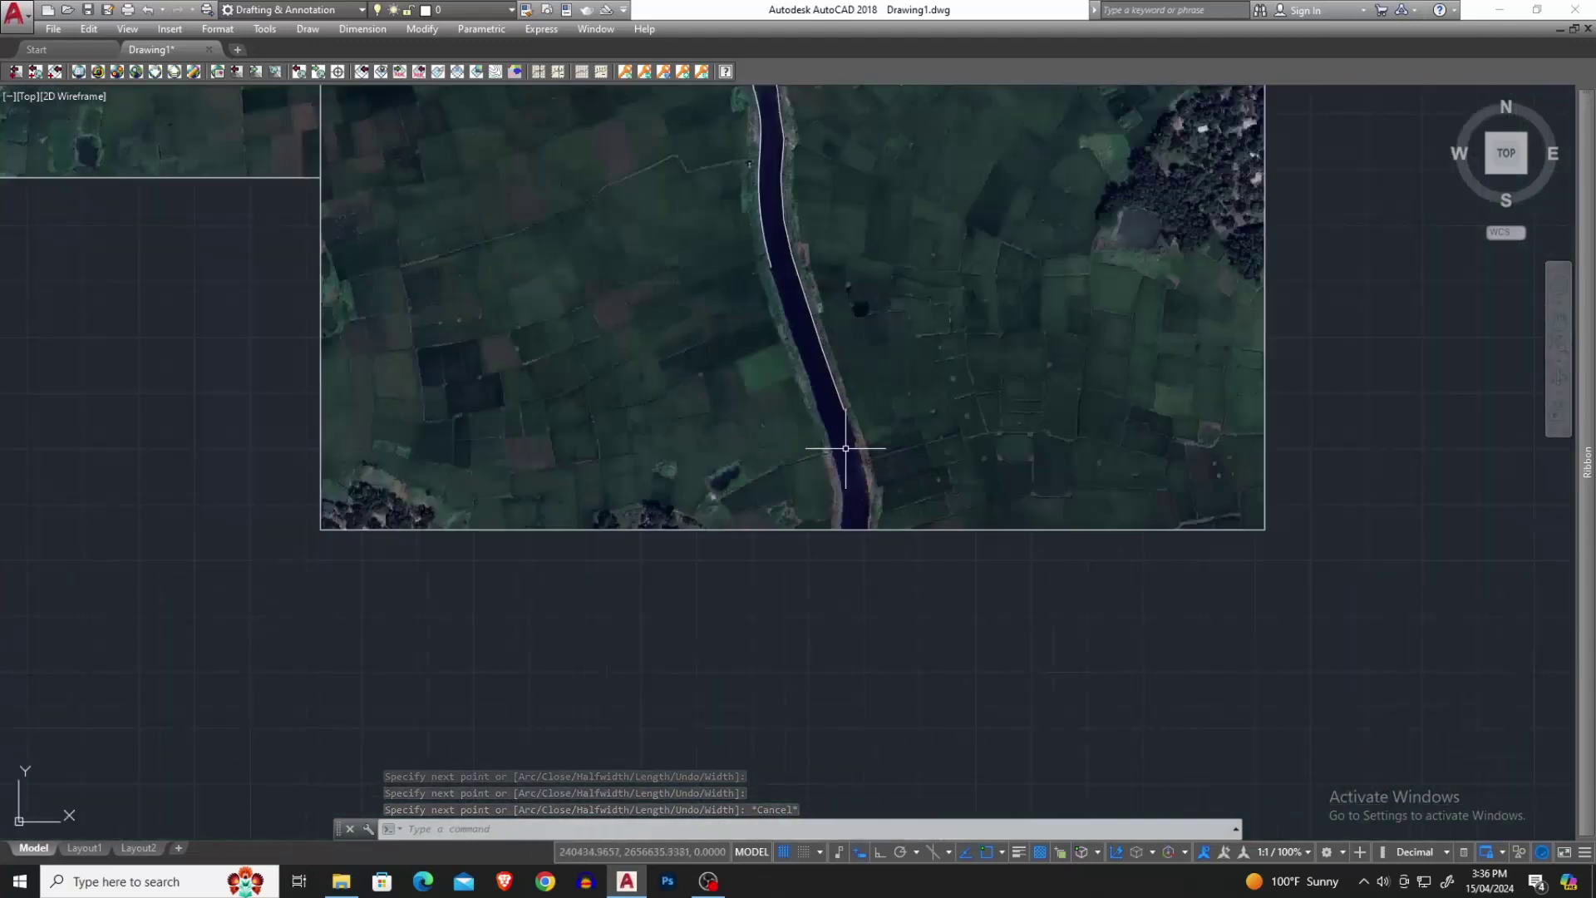
scroll(873, 447, down, 4)
scroll(849, 393, up, 3)
scroll(919, 402, up, 3)
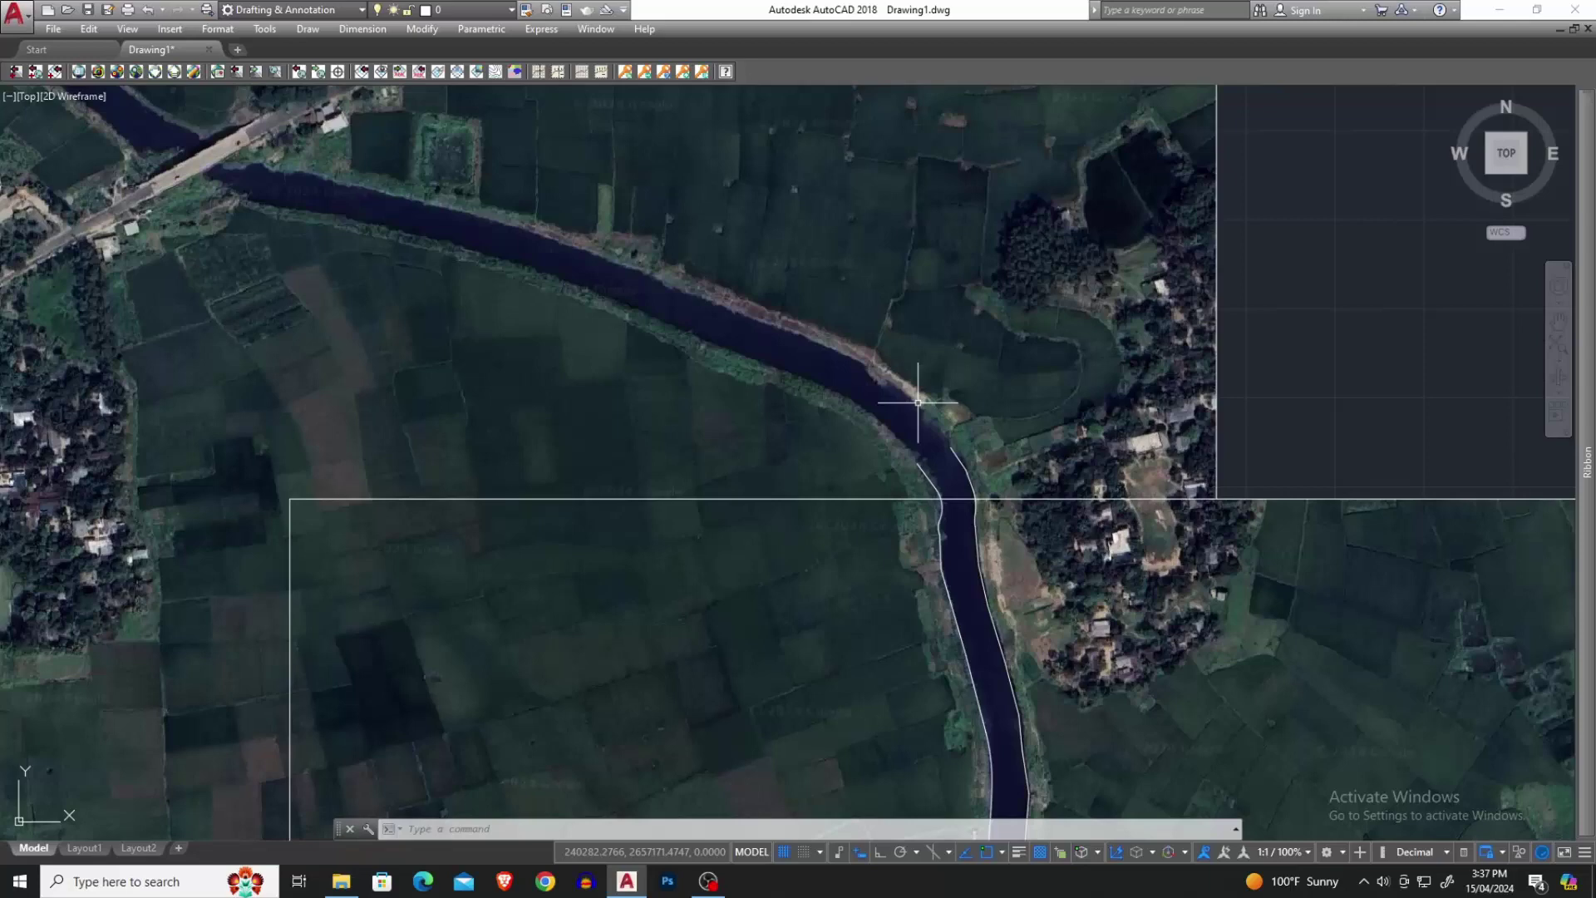